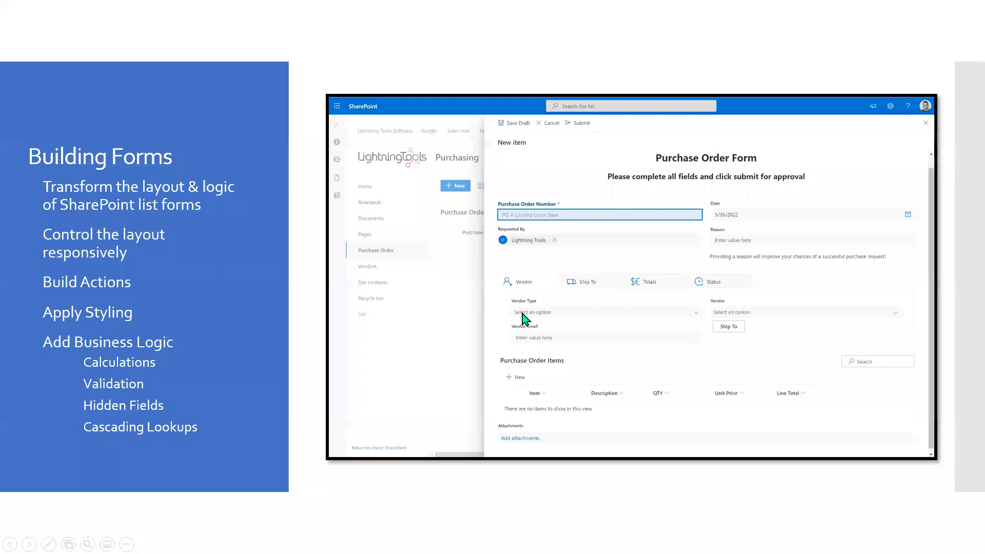
# Step: Advance the slideshow from the Building Forms slide to the Demonstration slide
pyautogui.click(563, 364)
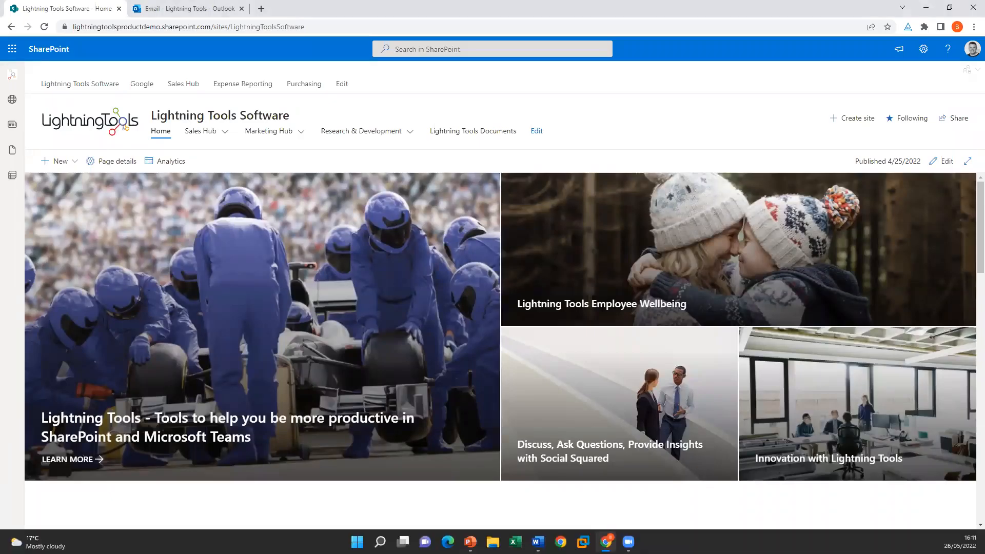
# Step: On the Purchasing site, preview a blank Purchase Order form, then open the Purchase Order Items list
pyautogui.click(306, 87)
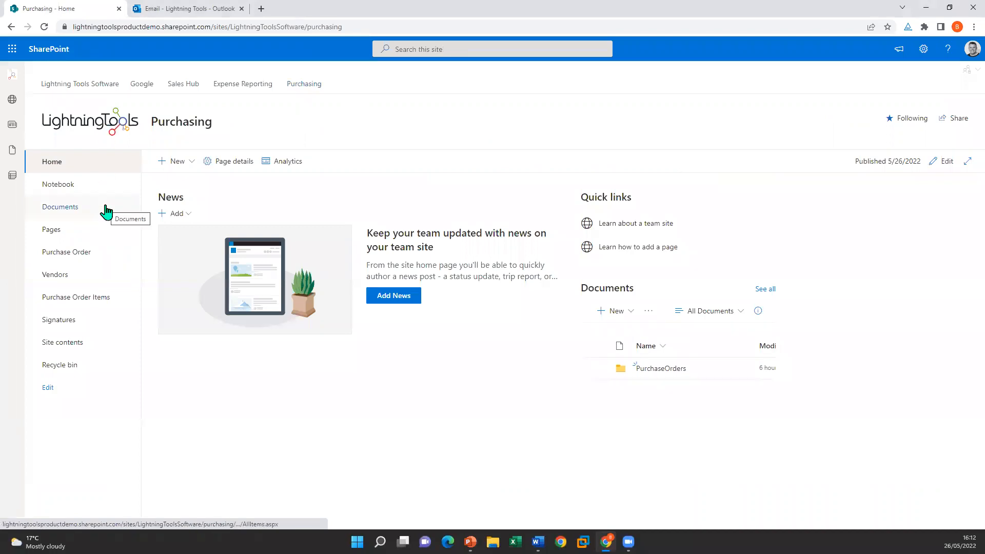
pyautogui.click(100, 258)
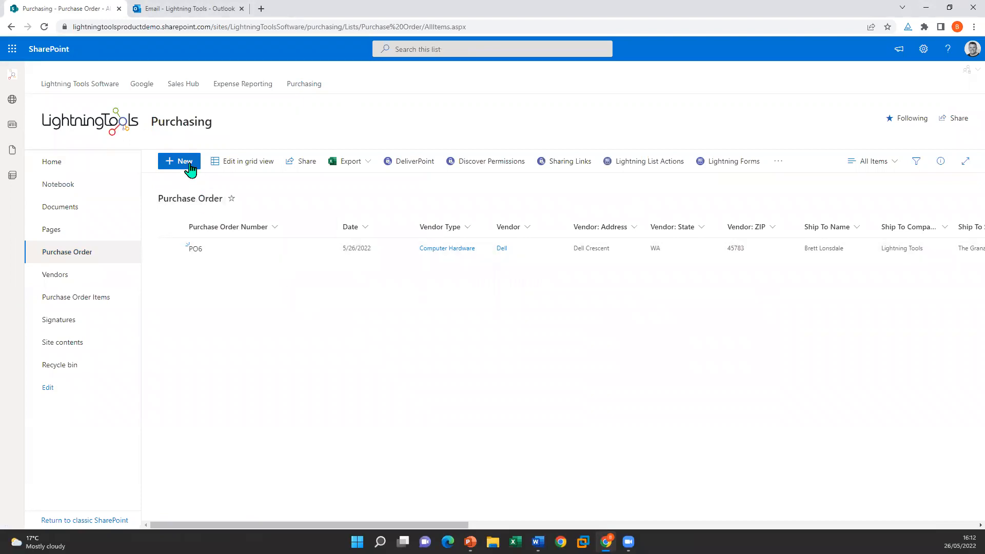
pyautogui.click(192, 164)
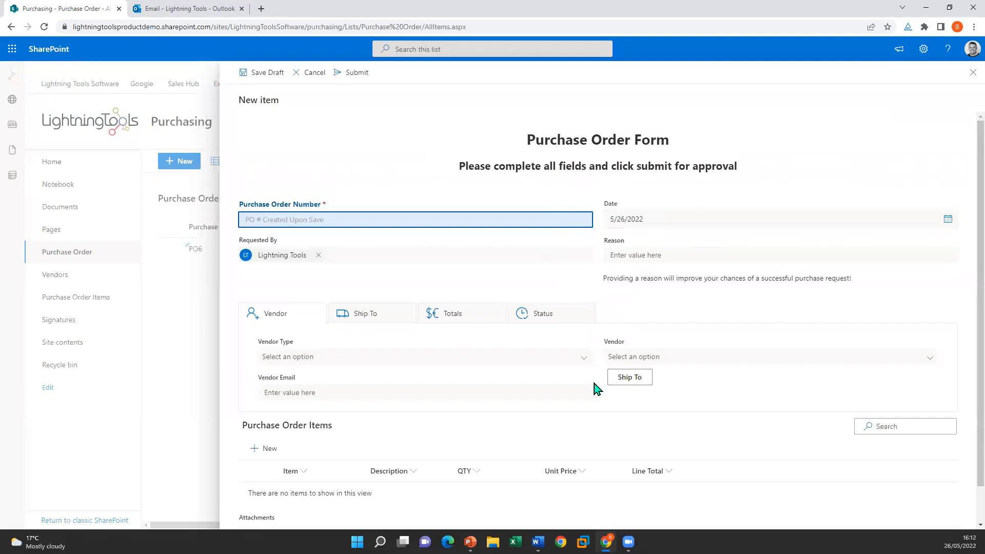
pyautogui.click(967, 78)
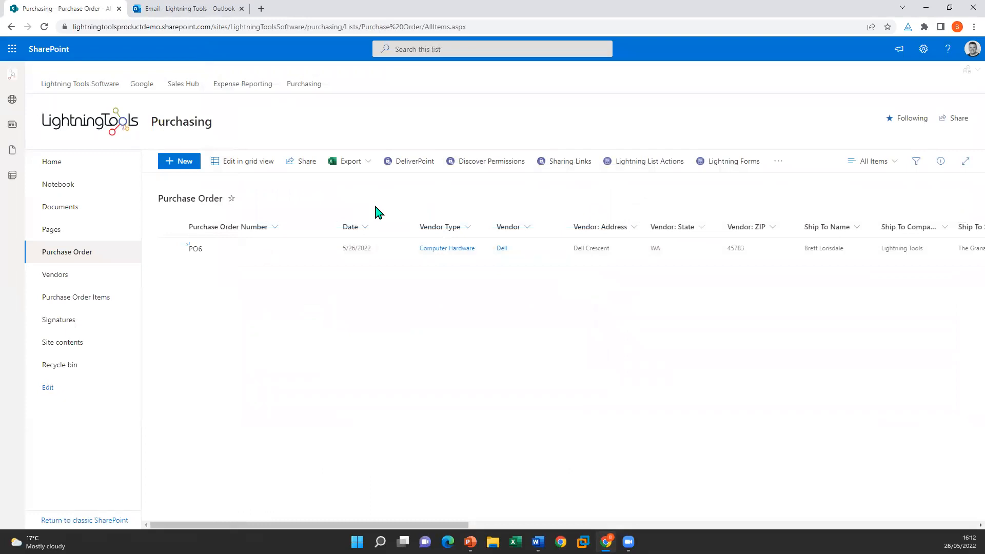
pyautogui.click(72, 302)
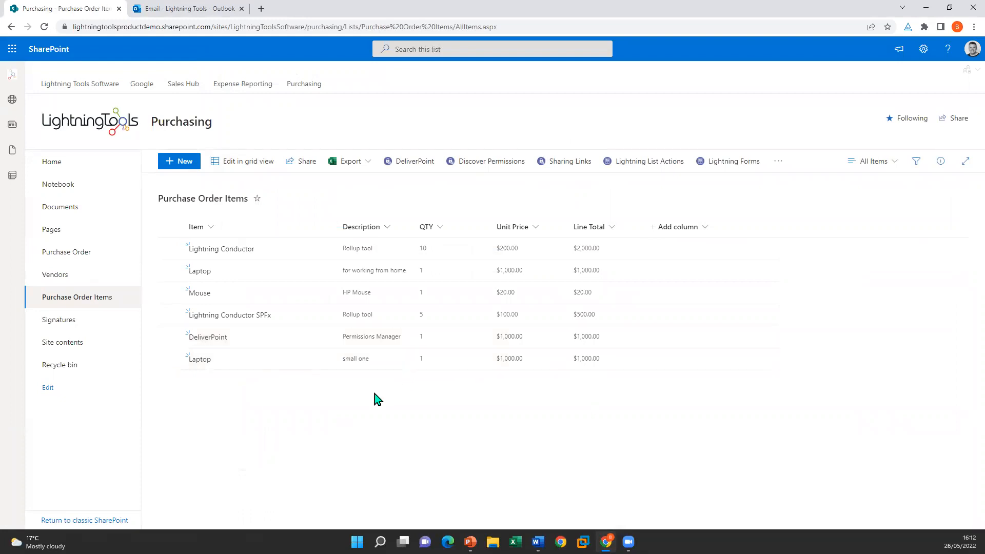
# Step: Go from the Vendors list to Documents > PurchaseOrders and open PO2.docx
pyautogui.click(82, 277)
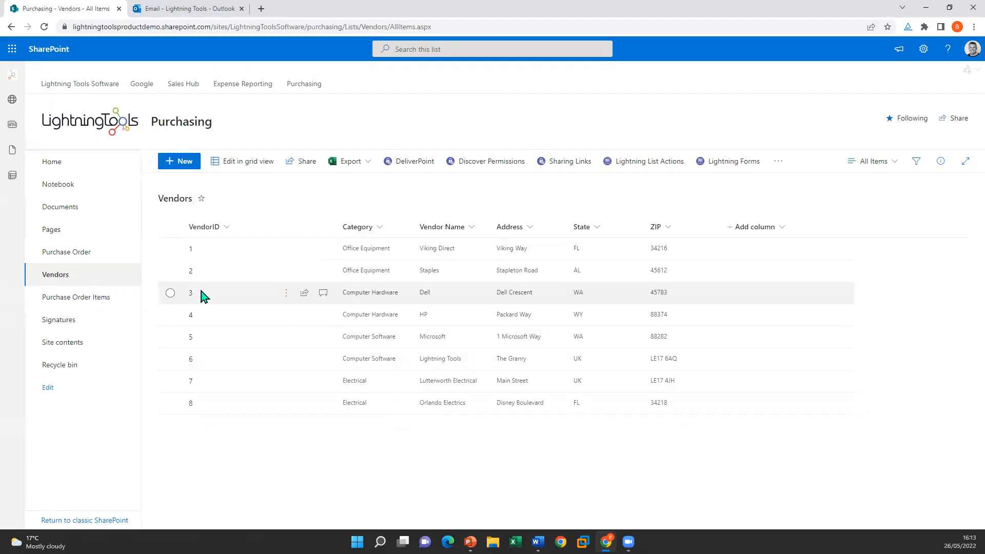
pyautogui.click(97, 215)
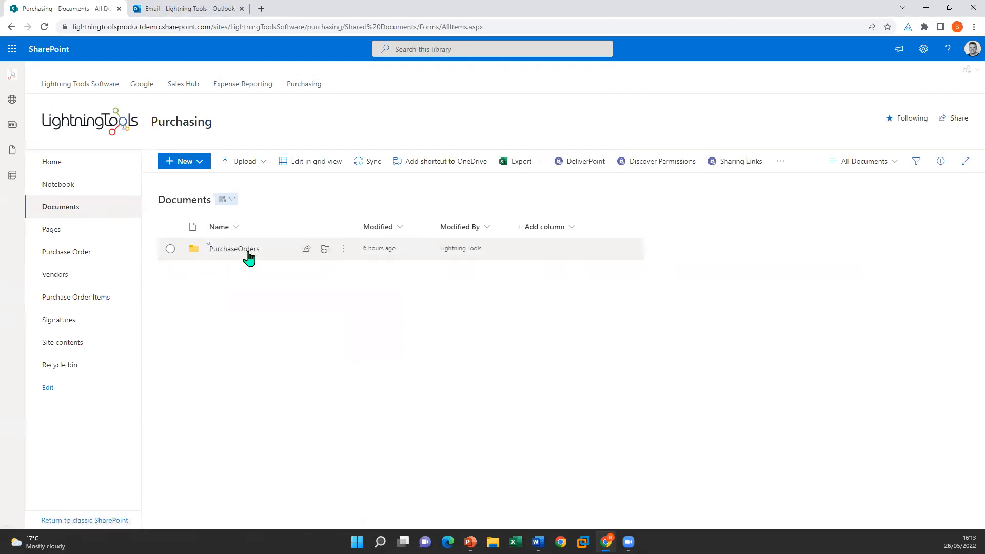
pyautogui.click(234, 249)
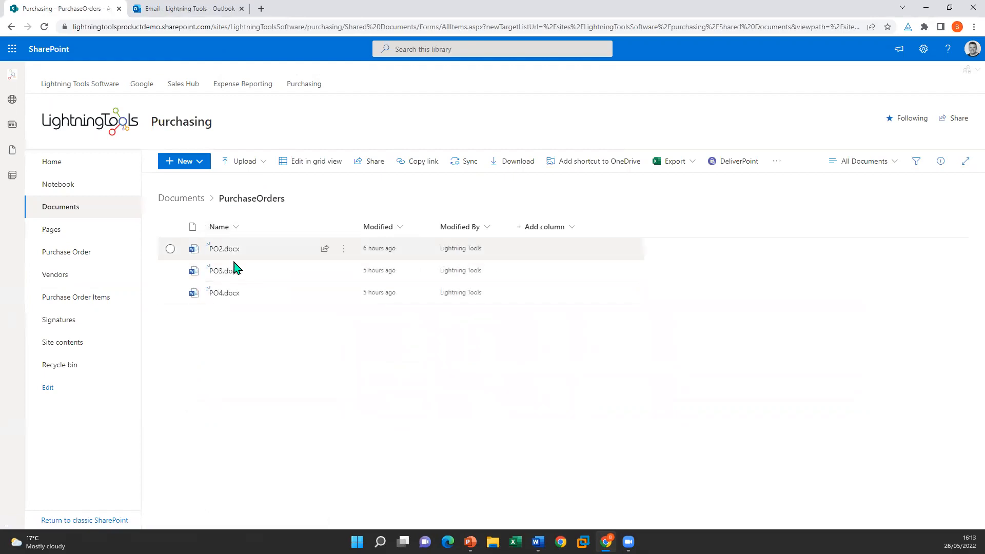
pyautogui.click(220, 251)
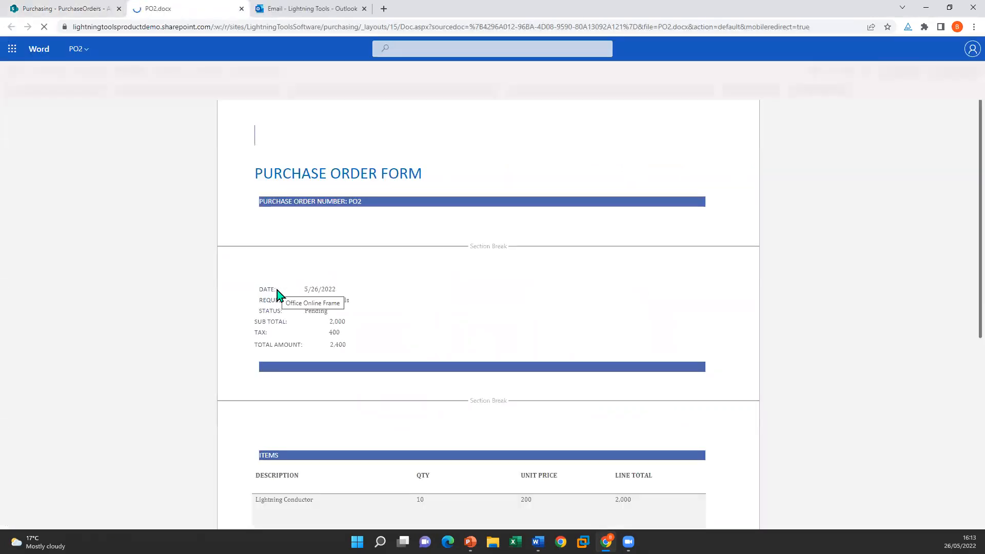
# Step: Scroll through PO2.docx, then close its Word tab to return to the PurchaseOrders folder
pyautogui.scroll(-3, 423, 374)
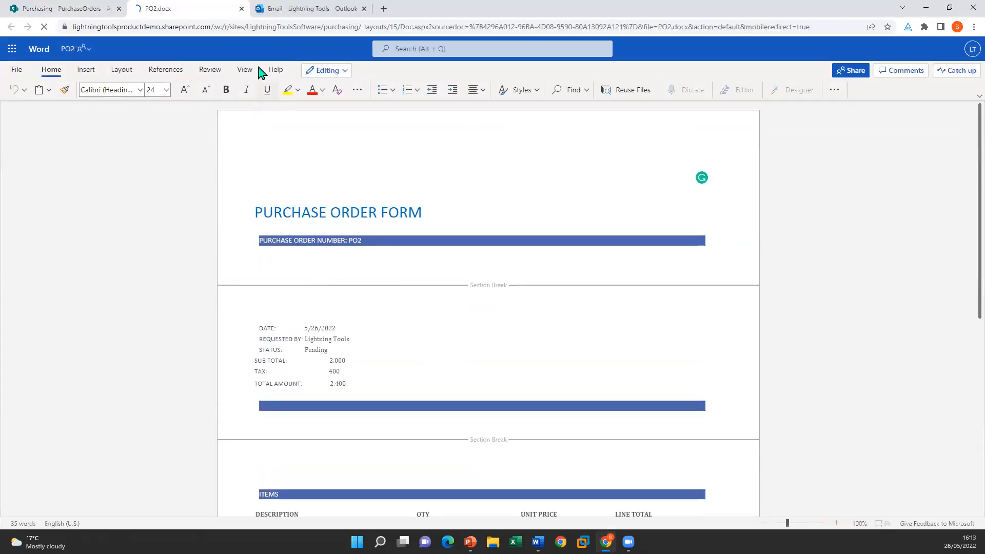
pyautogui.click(242, 9)
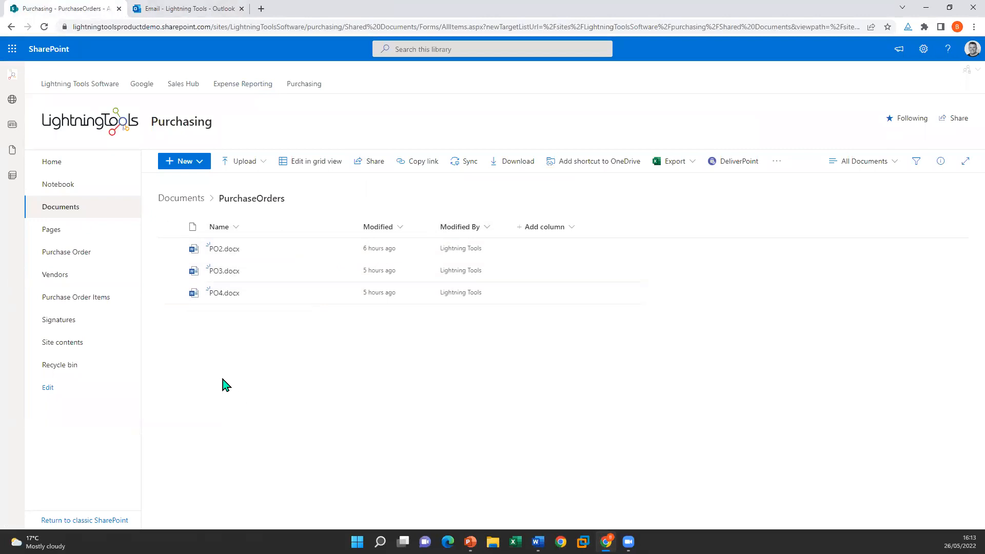
# Step: Return via Signatures to the Purchase Order list and bring up its Lightning Forms panel
pyautogui.click(86, 327)
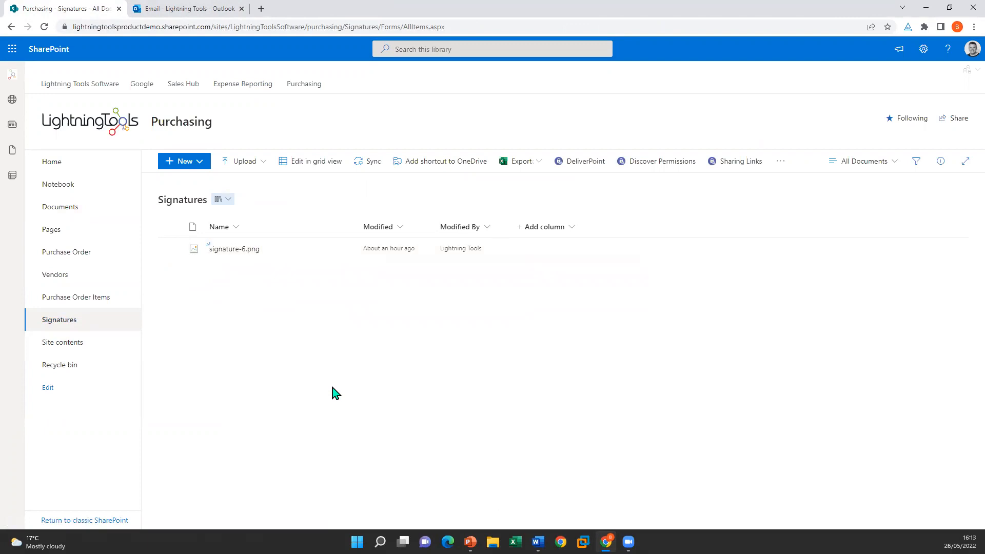
pyautogui.click(89, 252)
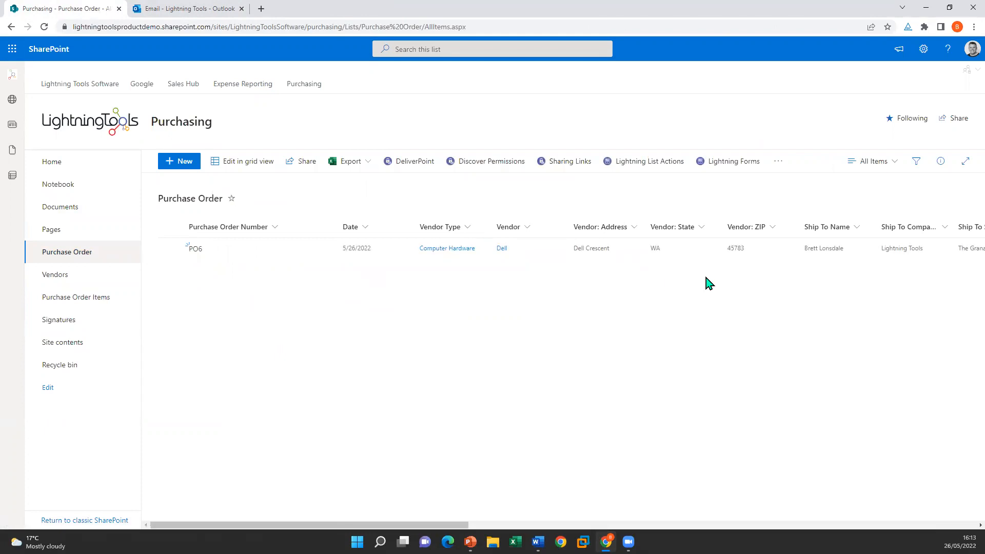
pyautogui.click(740, 164)
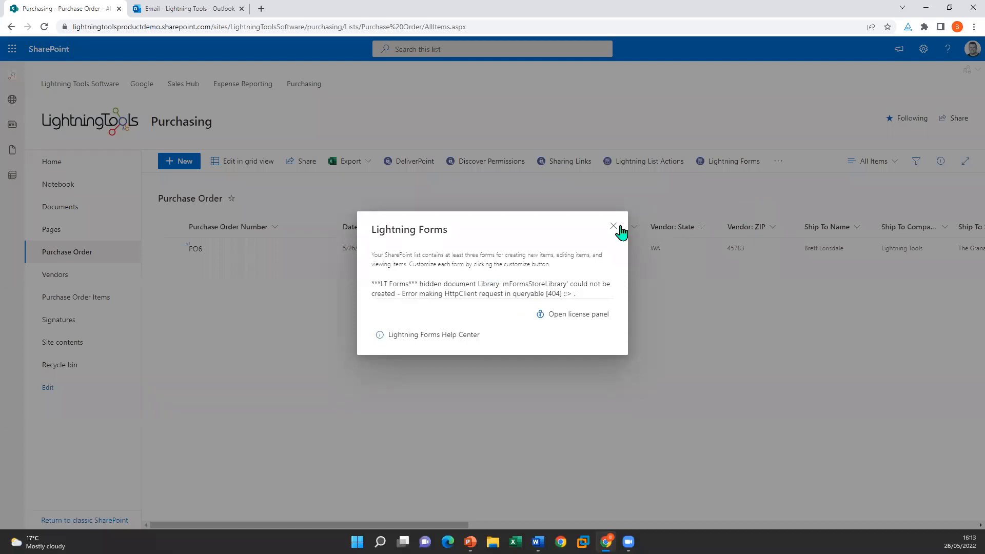
# Step: Dismiss the mFormsStoreLibrary error, review the customized new/edit forms, then open order PO6
pyautogui.click(619, 227)
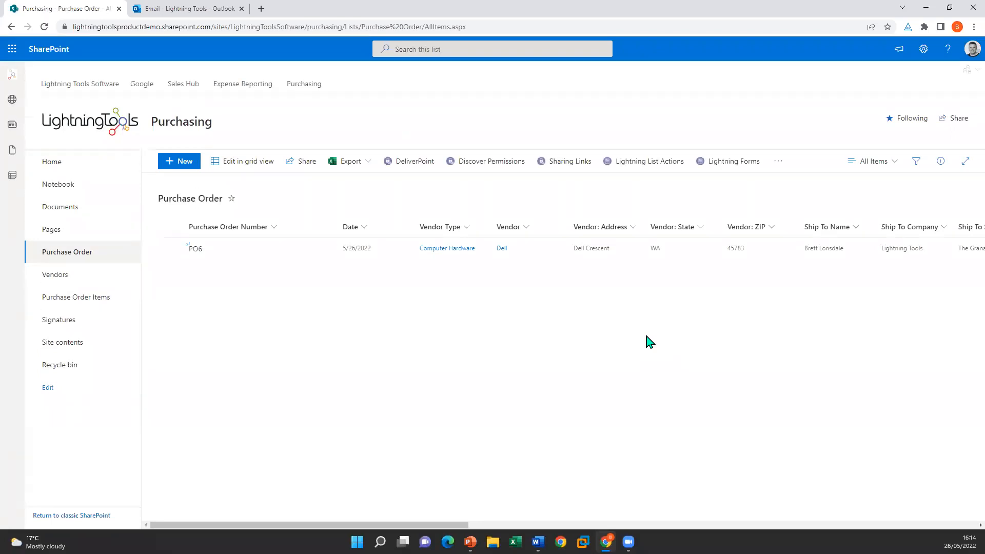
pyautogui.click(729, 164)
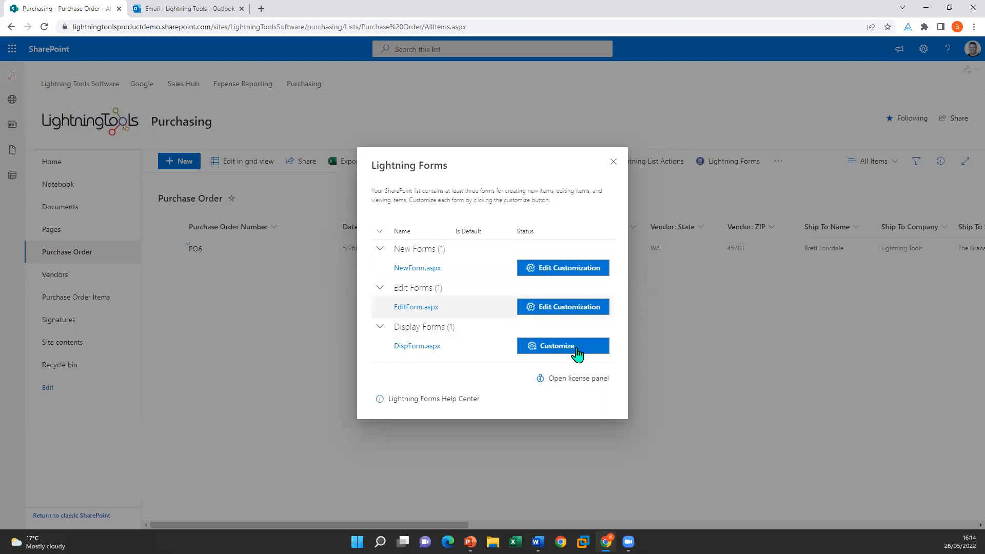
pyautogui.click(613, 163)
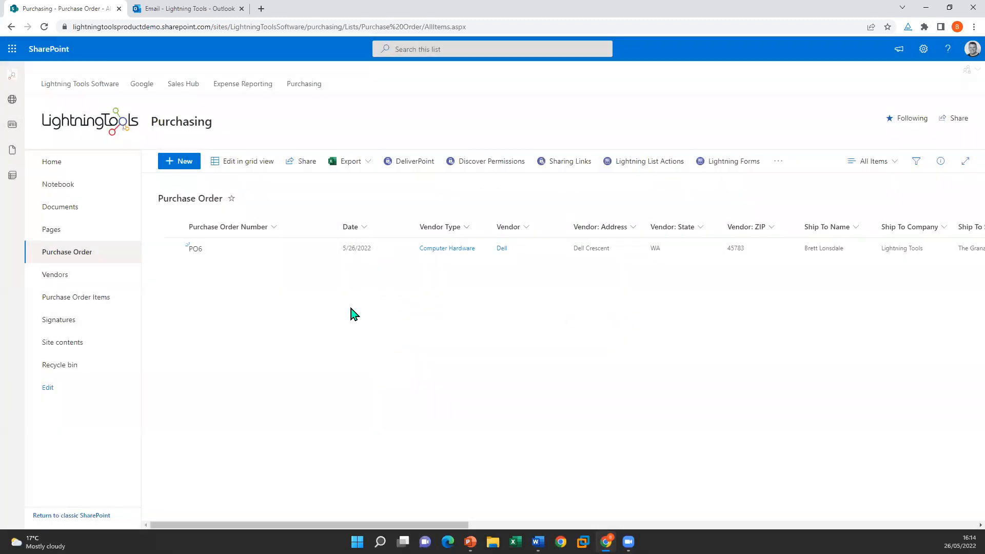
pyautogui.click(194, 252)
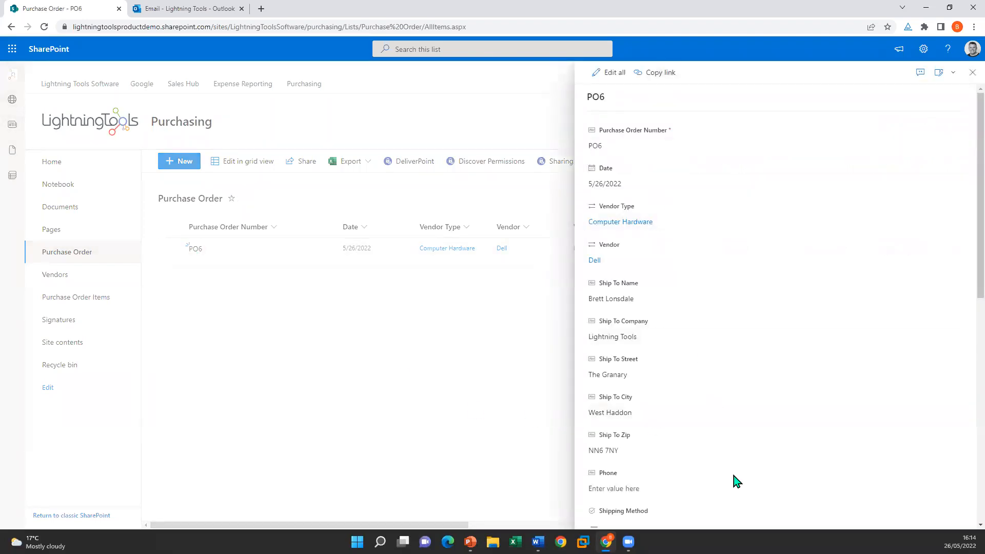
pyautogui.scroll(-8, 768, 399)
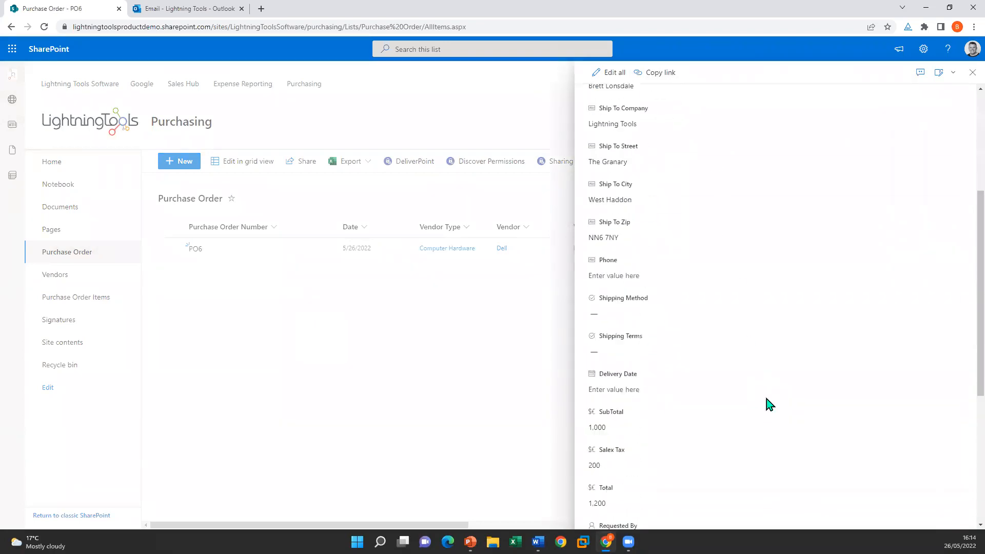
pyautogui.scroll(-2, 762, 425)
pyautogui.scroll(8, 763, 431)
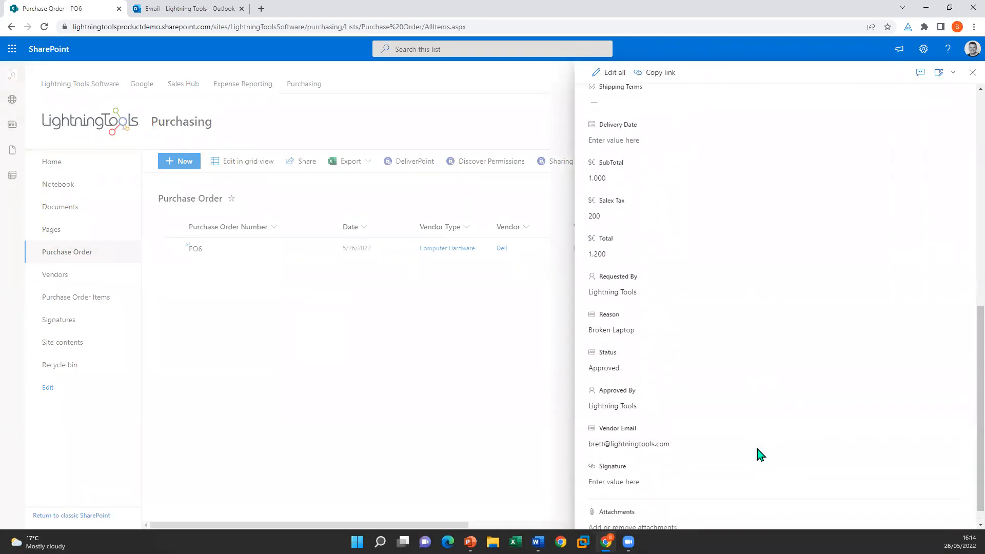
pyautogui.scroll(1, 767, 438)
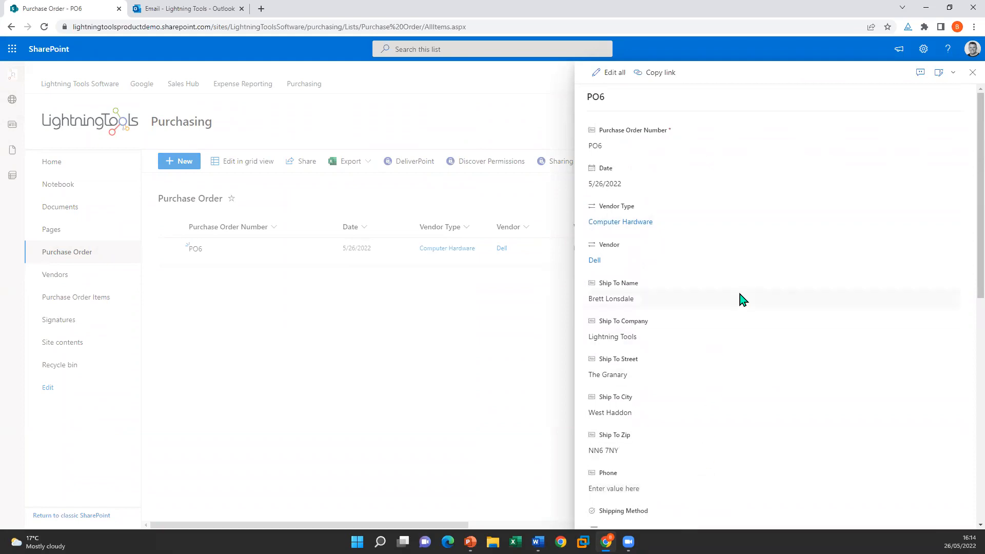
pyautogui.click(973, 72)
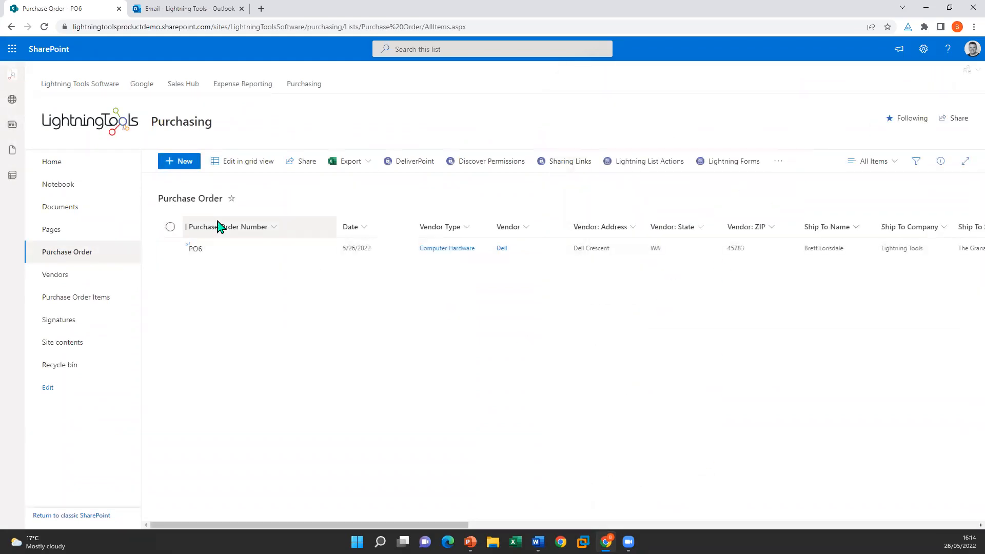
# Step: Start a new purchase order, pre-filled with date 5/26/2022 and requester Lightning Tools
pyautogui.click(180, 164)
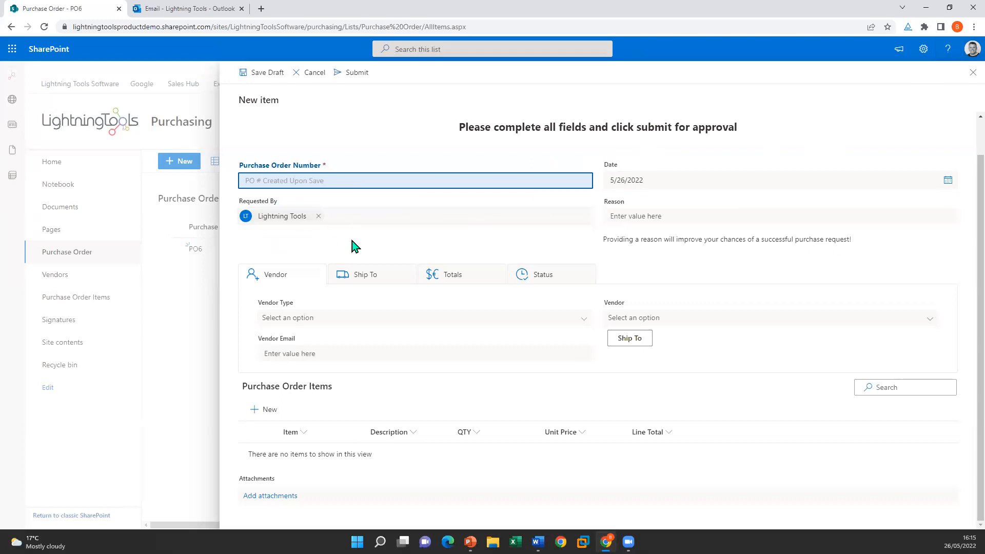
# Step: Enter the order reason 'Broken laptop - need a new one'
pyautogui.click(663, 216)
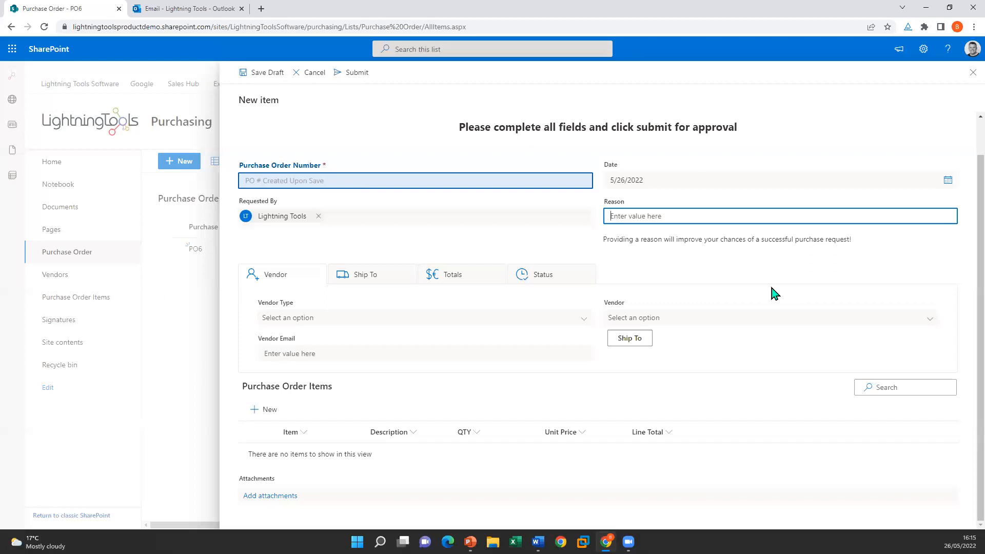
pyautogui.write('Broken laptop - need a new one')
pyautogui.click(765, 254)
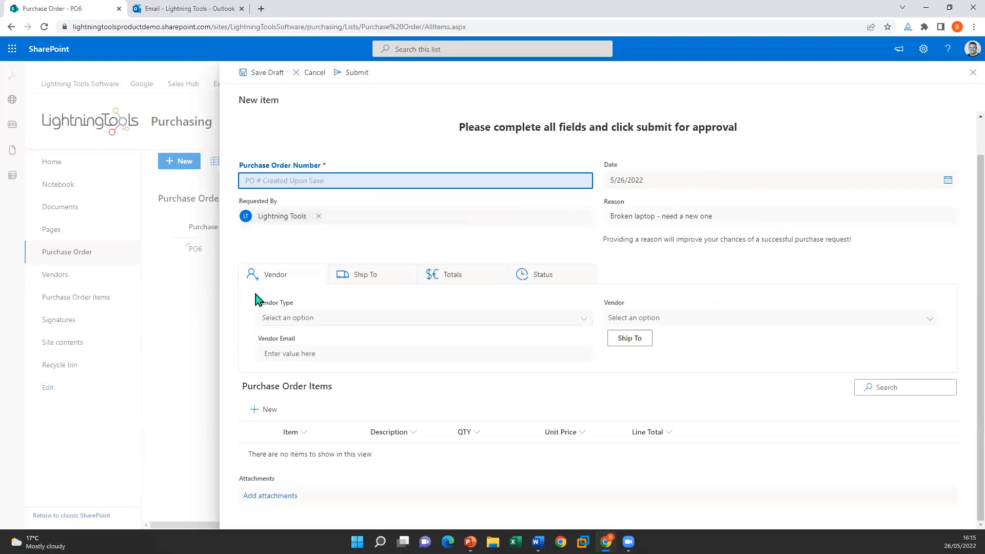
# Step: Set the vendor type to Computer Software and attempt to pick a vendor
pyautogui.click(321, 320)
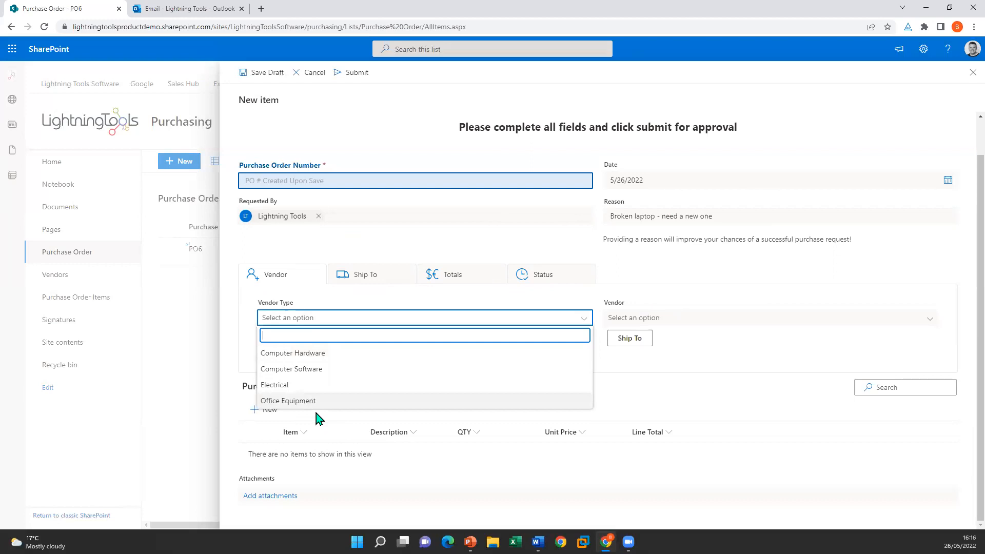
pyautogui.click(308, 354)
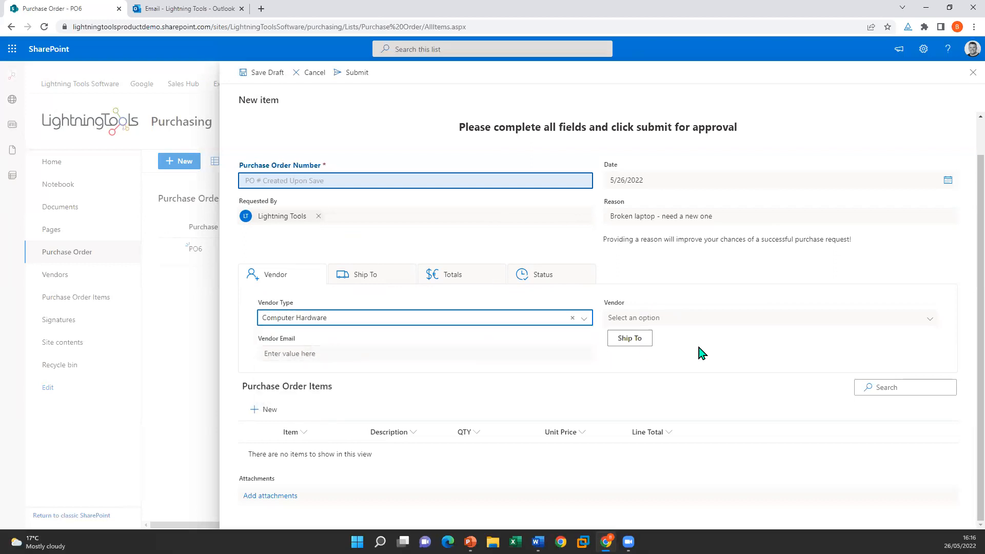
pyautogui.click(703, 324)
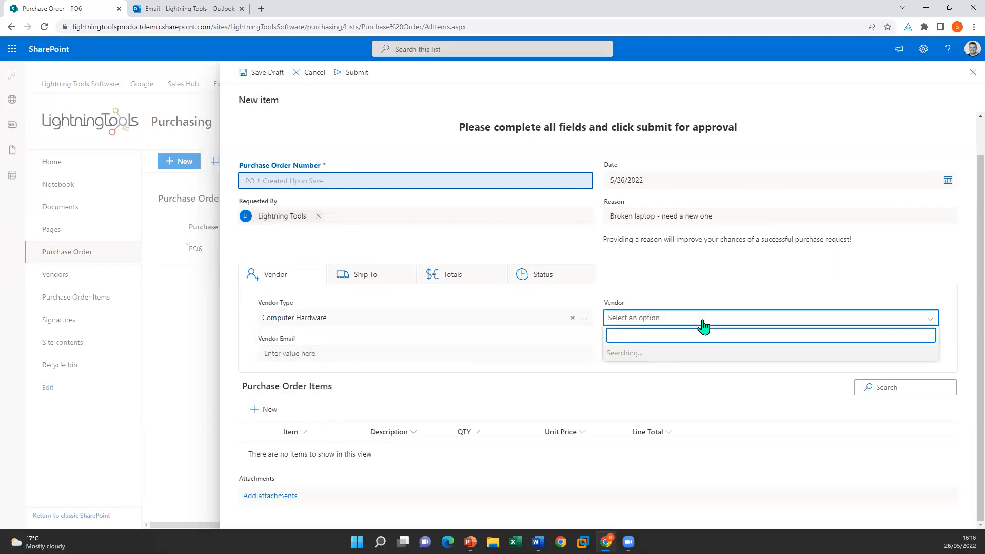
pyautogui.click(587, 322)
pyautogui.click(460, 388)
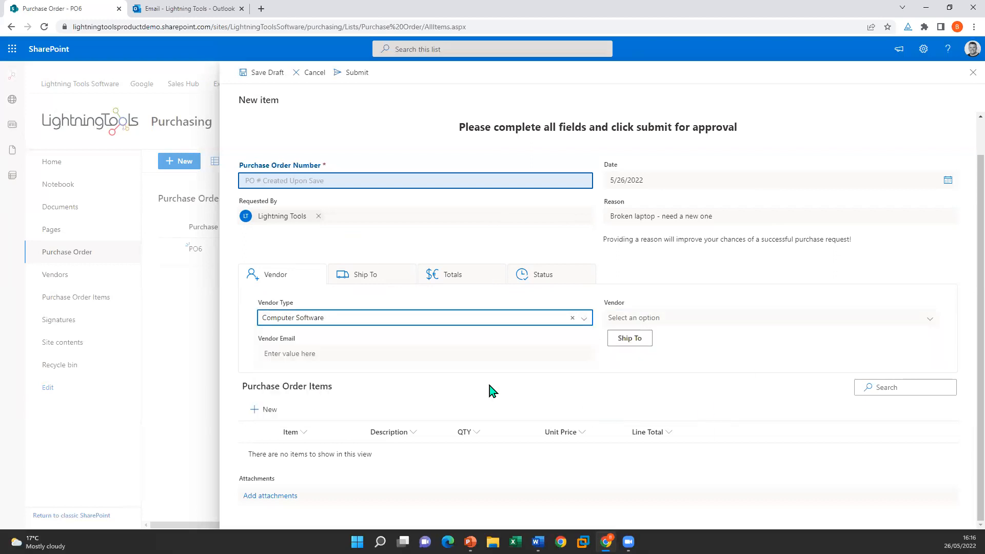
pyautogui.click(927, 322)
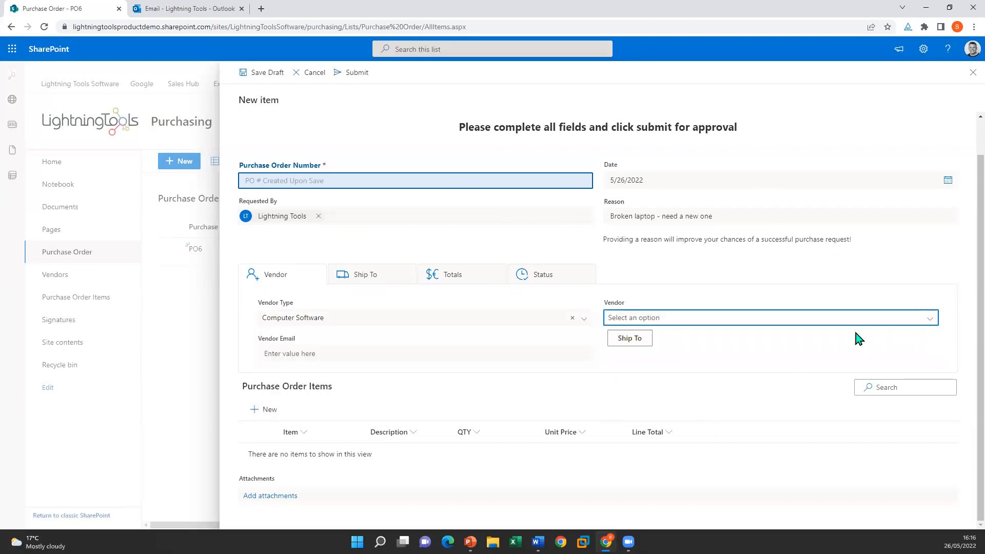
pyautogui.click(784, 323)
pyautogui.click(793, 287)
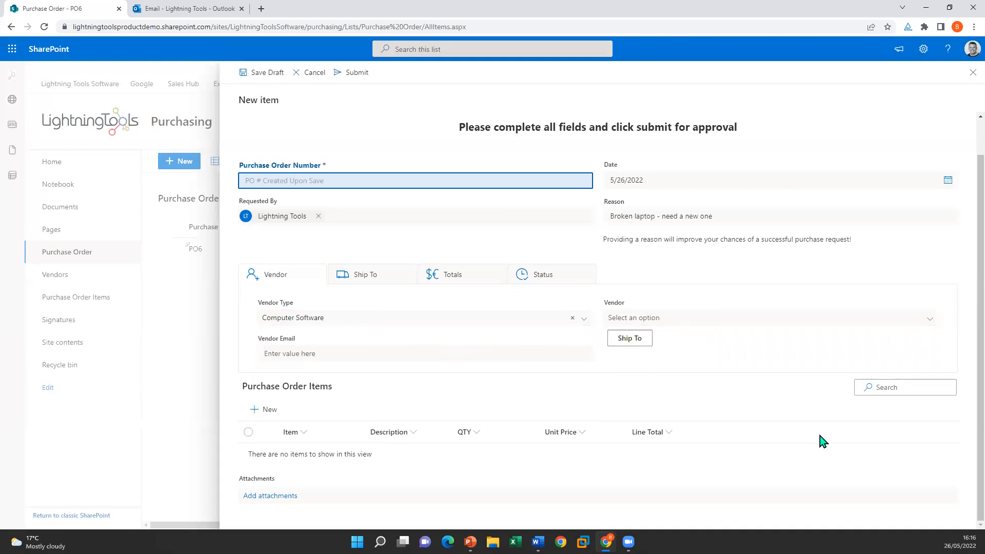
# Step: Fill in the vendor's e-mail address in the Vendor Email field
pyautogui.click(393, 351)
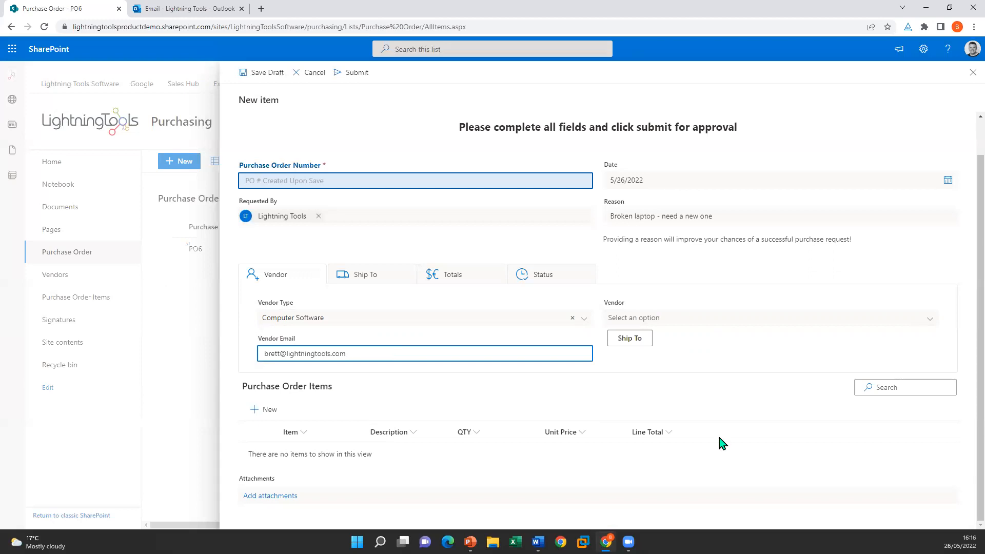
pyautogui.click(759, 383)
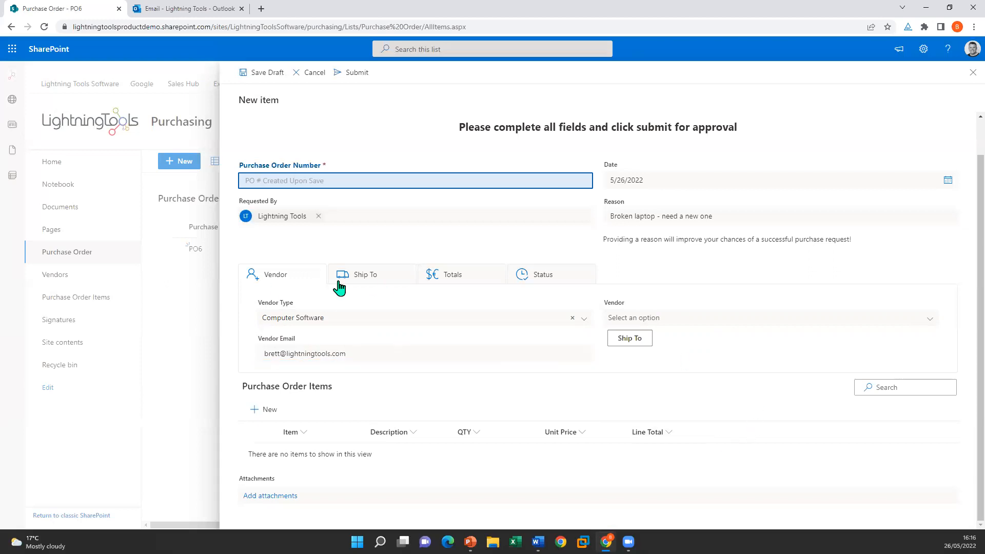
# Step: Fill in the Ship To name, street, zip, company and city
pyautogui.click(629, 340)
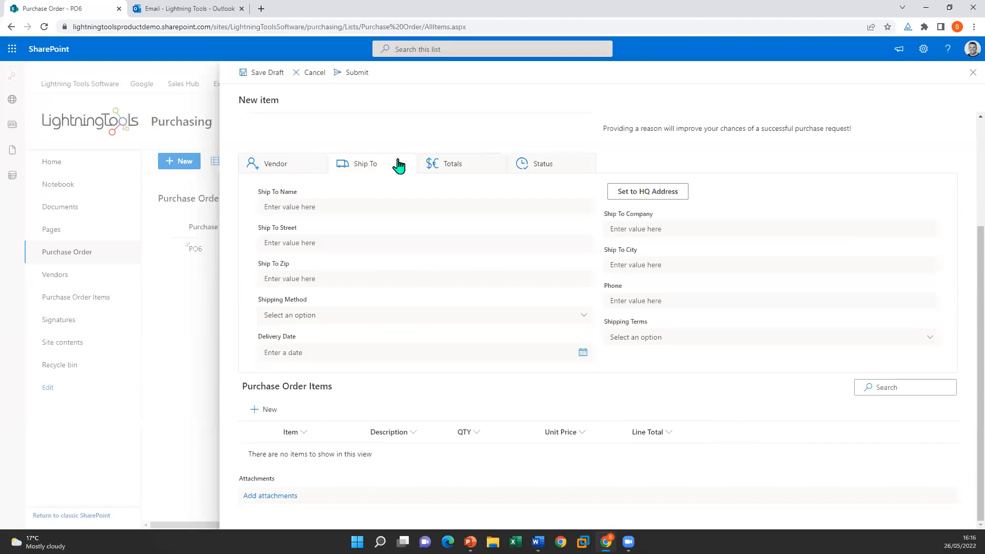
pyautogui.click(318, 205)
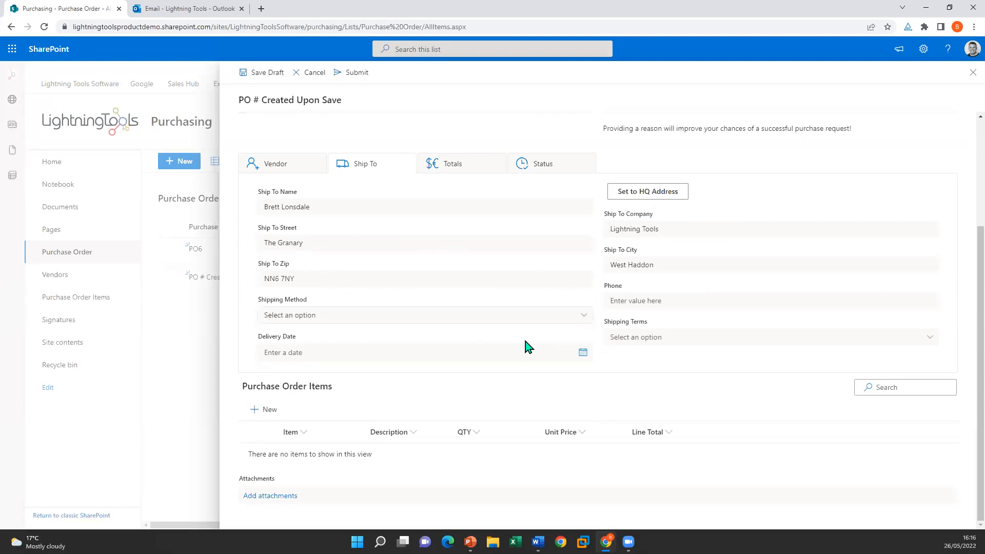
# Step: Set shipping method Road, shipping terms 60 and delivery date 6/2/2022
pyautogui.click(543, 315)
pyautogui.click(363, 355)
pyautogui.click(664, 336)
pyautogui.click(653, 377)
pyautogui.click(476, 353)
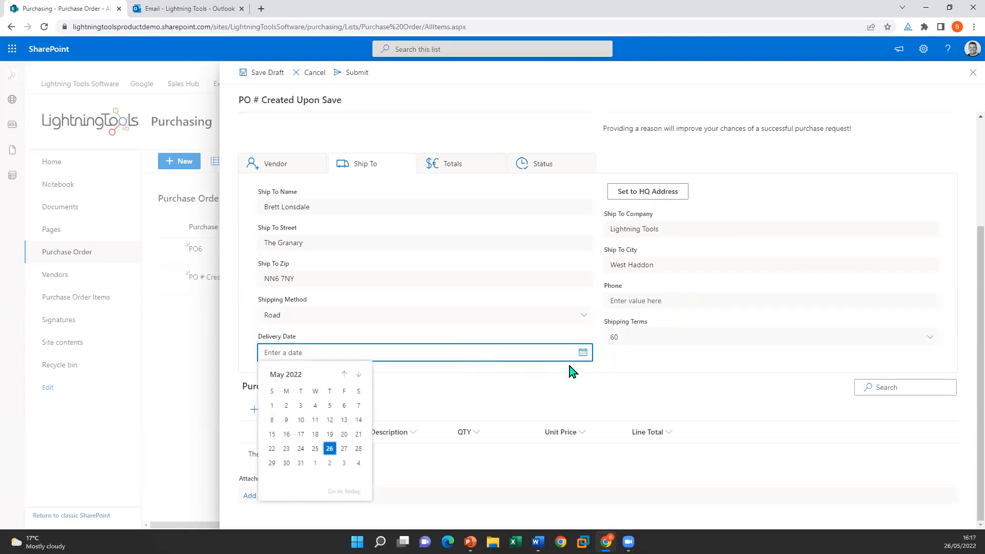
pyautogui.click(333, 464)
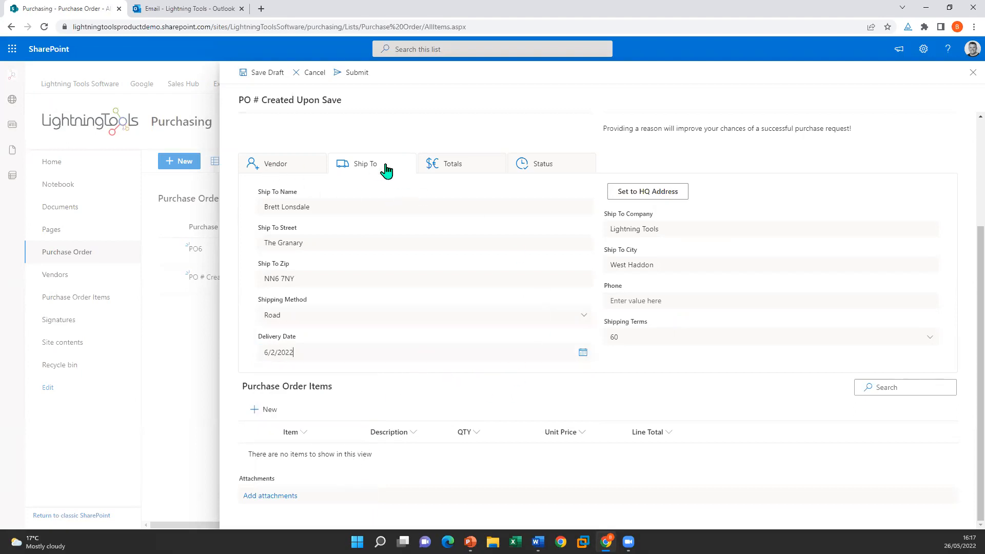
pyautogui.click(444, 171)
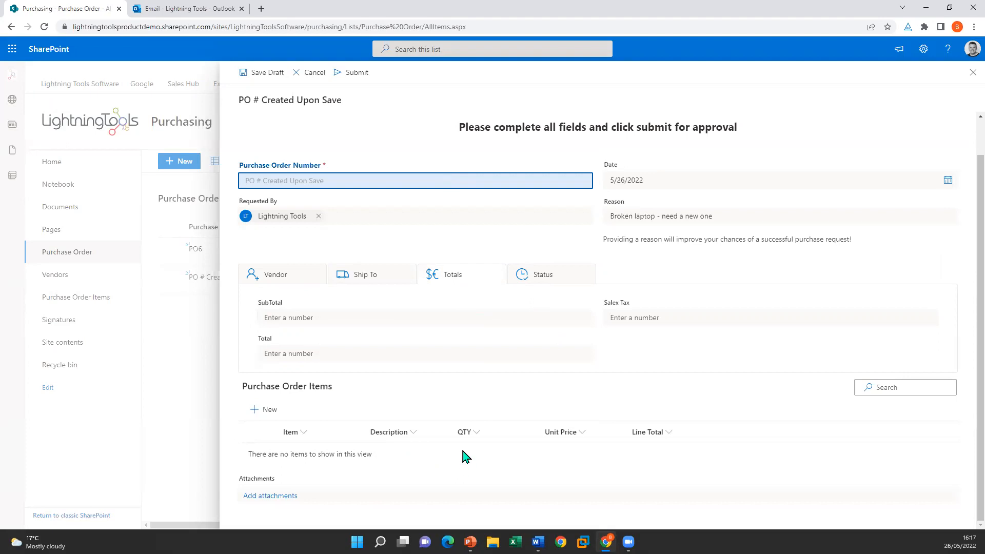
# Step: From the Status section, add a new line item under Purchase Order Items
pyautogui.click(547, 278)
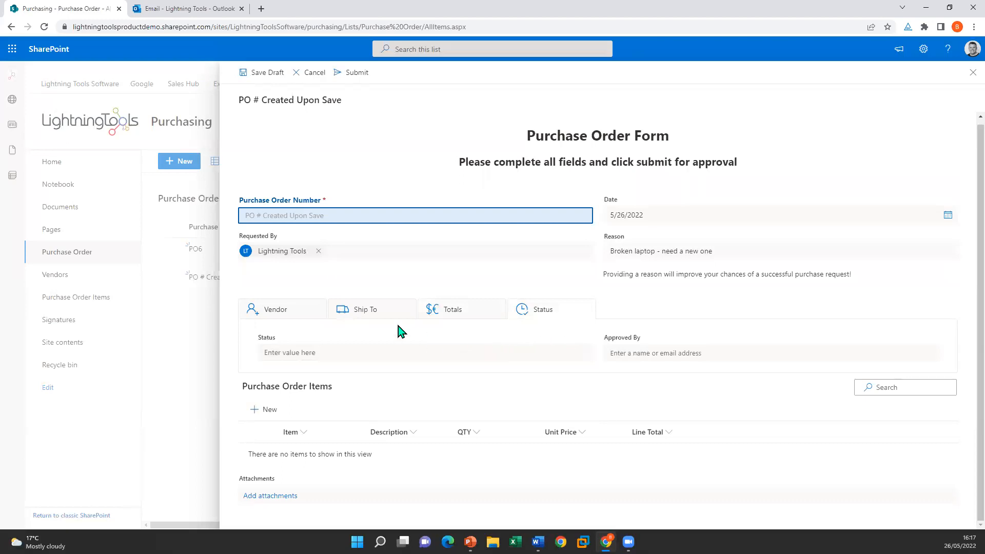
pyautogui.click(263, 410)
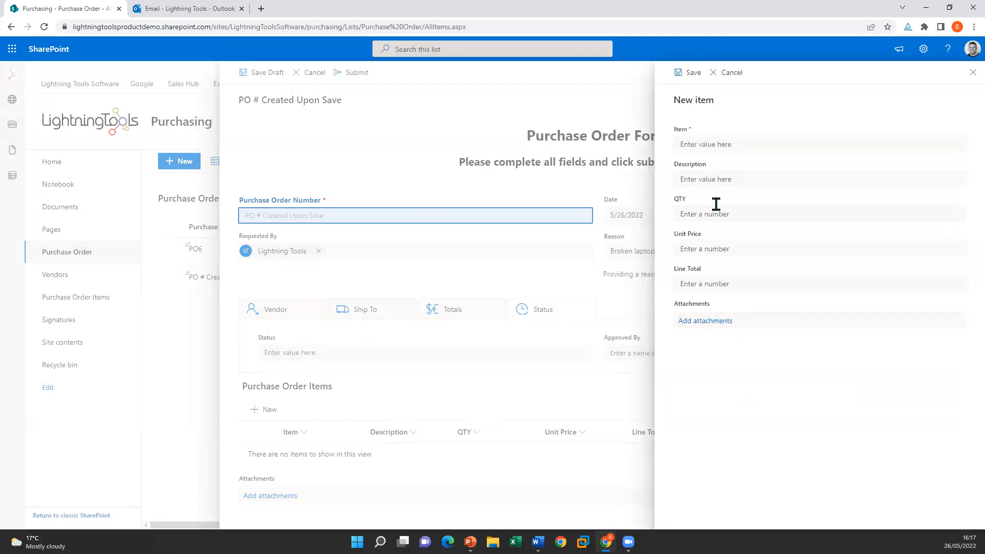
# Step: Add and save the Laptop line item: 17" laptop, quantity 1, unit price 1000
pyautogui.click(758, 143)
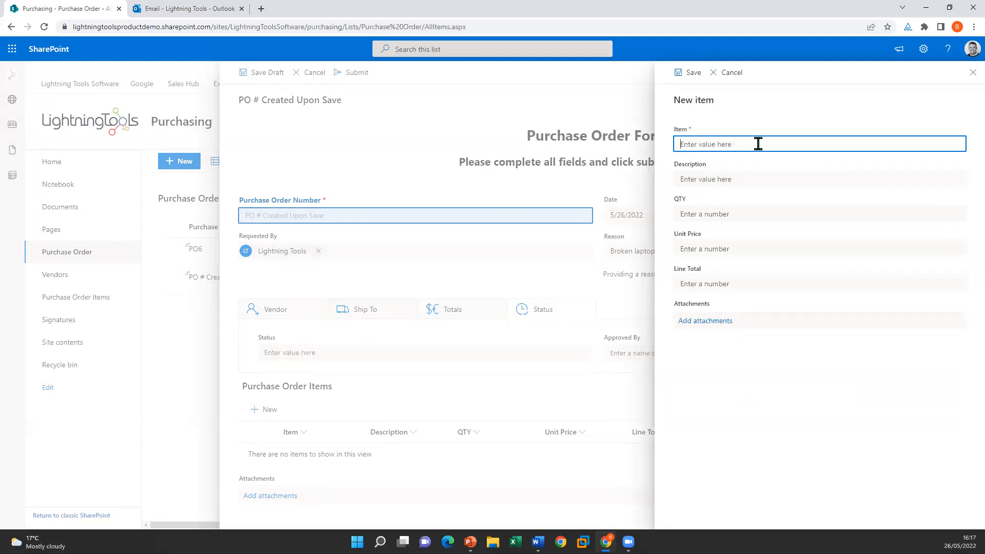
pyautogui.write('Laptop')
pyautogui.click(762, 175)
pyautogui.write('17" laptop')
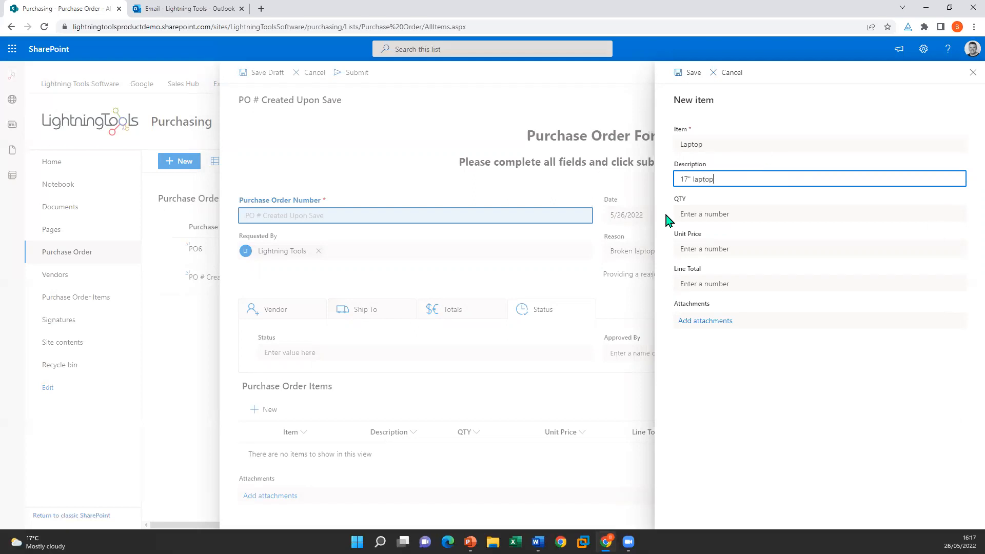
pyautogui.click(690, 214)
pyautogui.write('1')
pyautogui.click(769, 251)
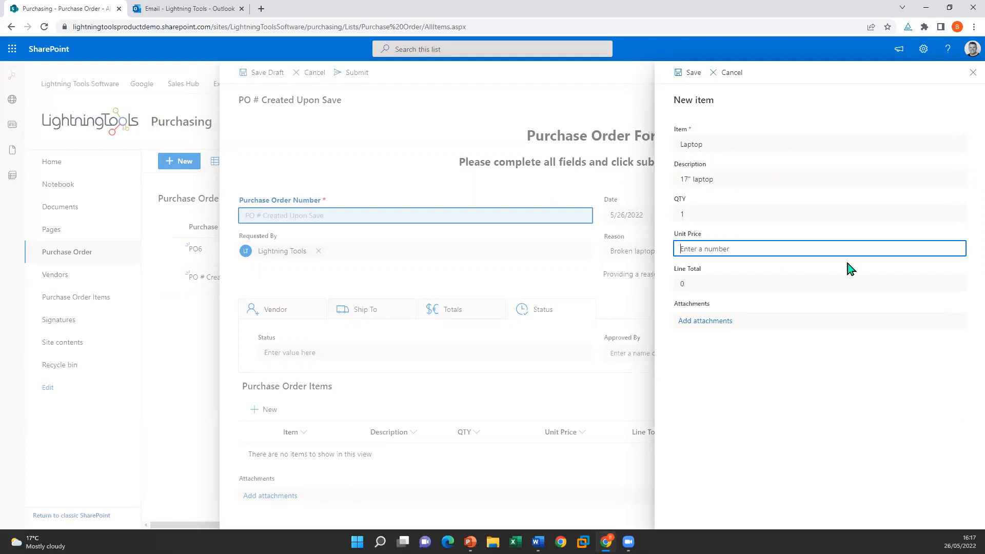
pyautogui.write('1000')
pyautogui.click(821, 412)
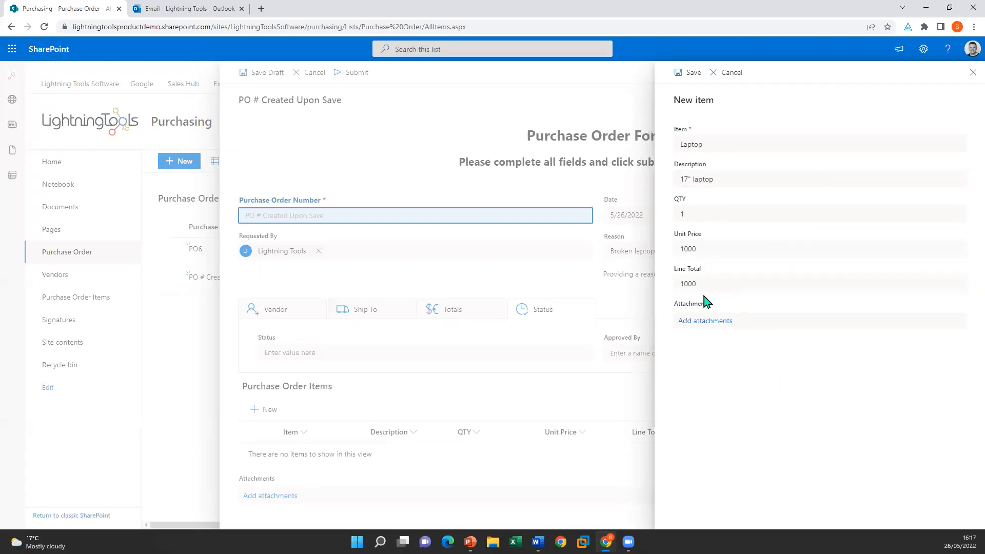
pyautogui.click(688, 73)
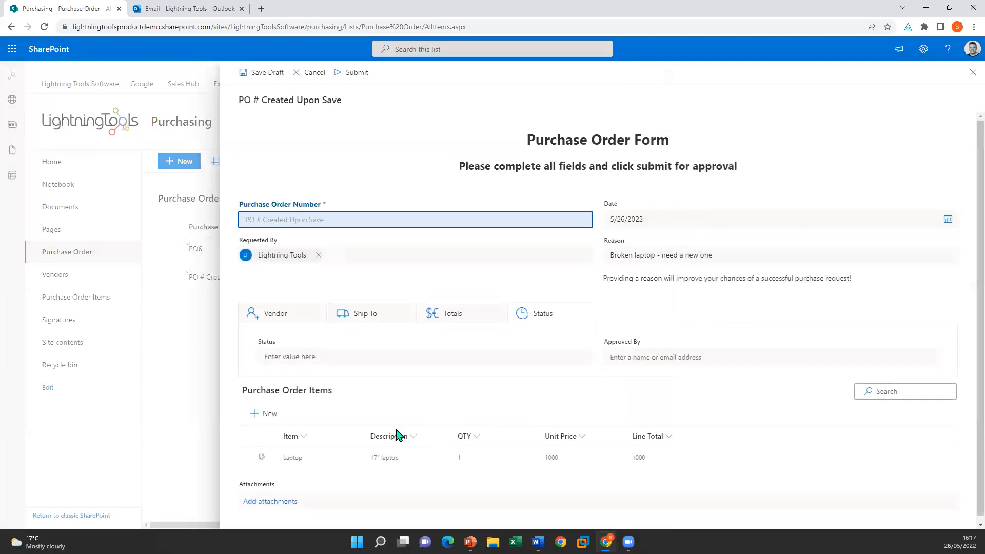
# Step: Add a second line item, Mouse, described 'nice mouse', quantity 1, unit price 50
pyautogui.click(265, 414)
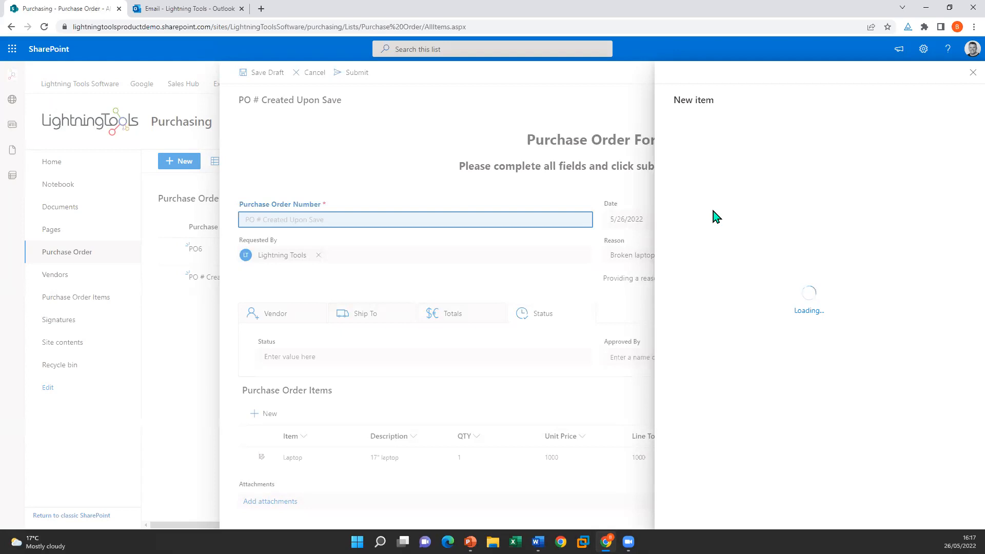
pyautogui.click(714, 143)
pyautogui.write('M')
pyautogui.click(728, 180)
pyautogui.write('nice mouse')
pyautogui.click(743, 214)
pyautogui.write('1')
pyautogui.click(719, 250)
pyautogui.write('50')
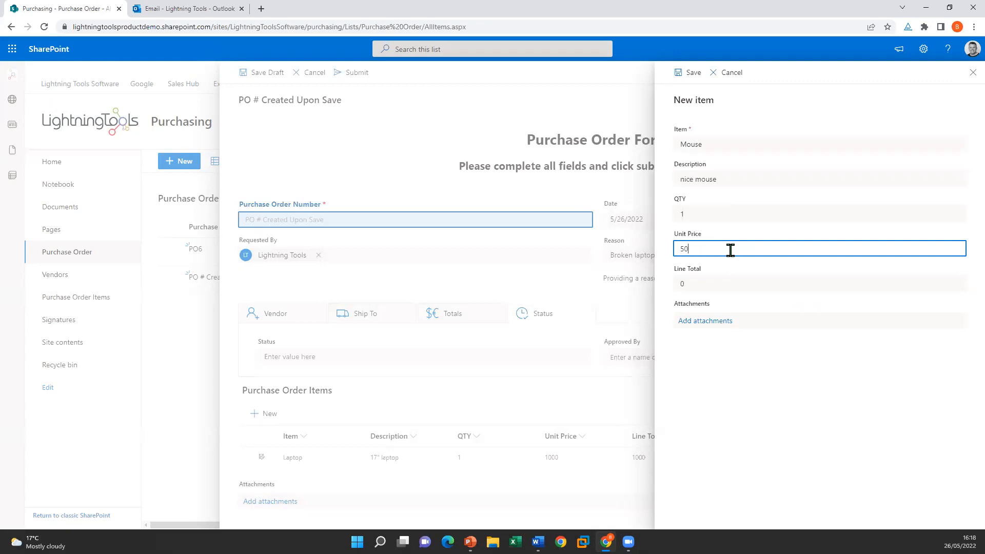
pyautogui.click(742, 283)
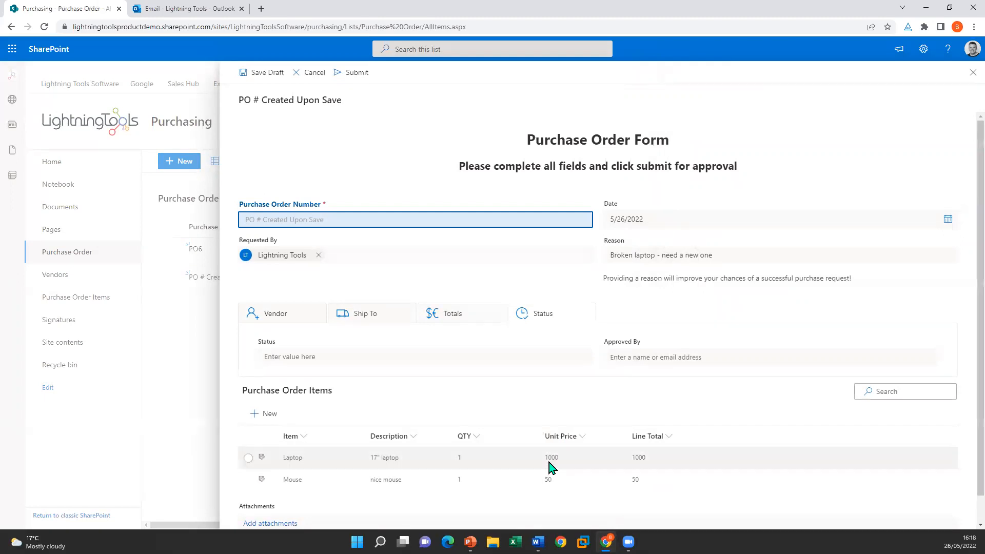
# Step: Review the 1260 order total on the Totals tab and submit the order as PO7
pyautogui.click(481, 321)
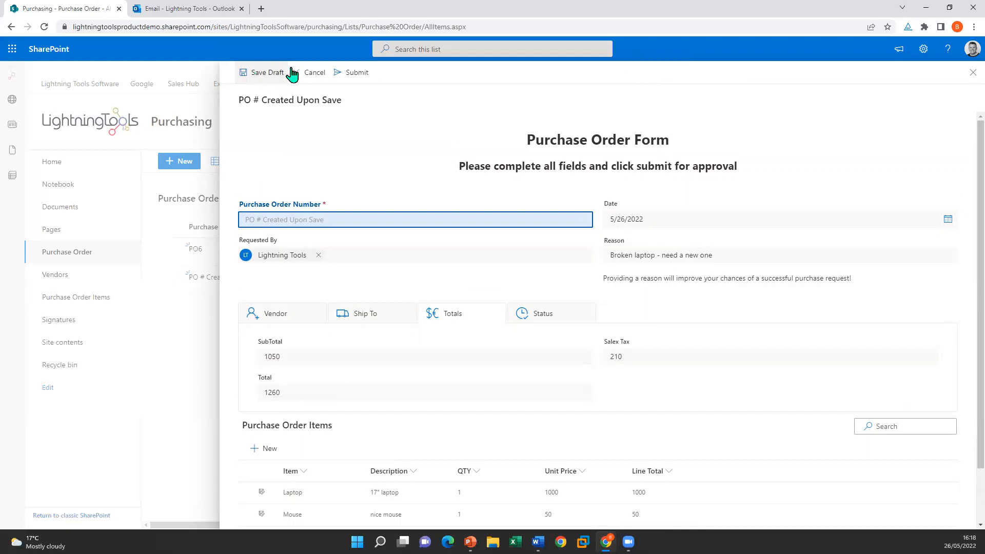
pyautogui.click(357, 74)
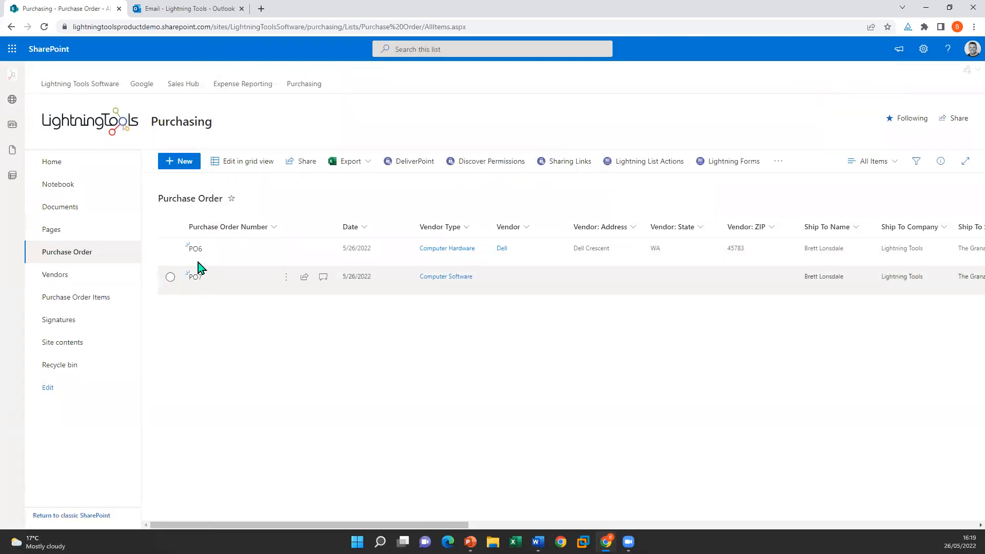
# Step: Edit PO7, changing Status to Approved and back to Pending, then return to Vendor details
pyautogui.click(286, 280)
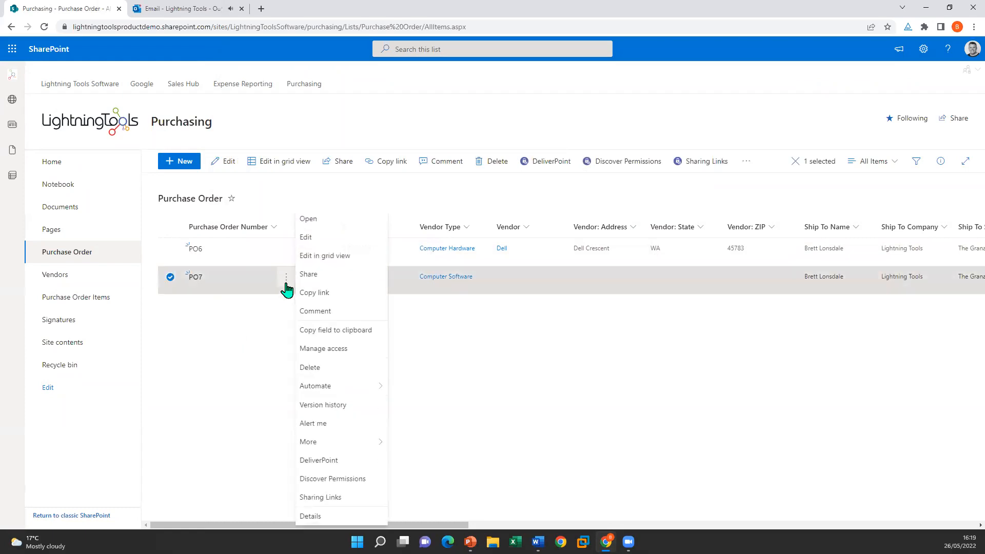
pyautogui.click(324, 237)
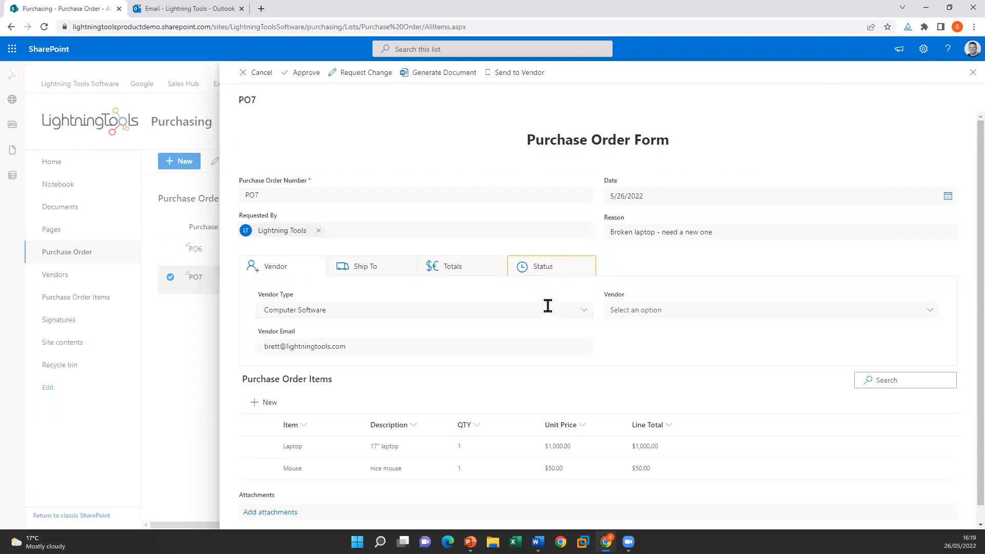
pyautogui.click(544, 268)
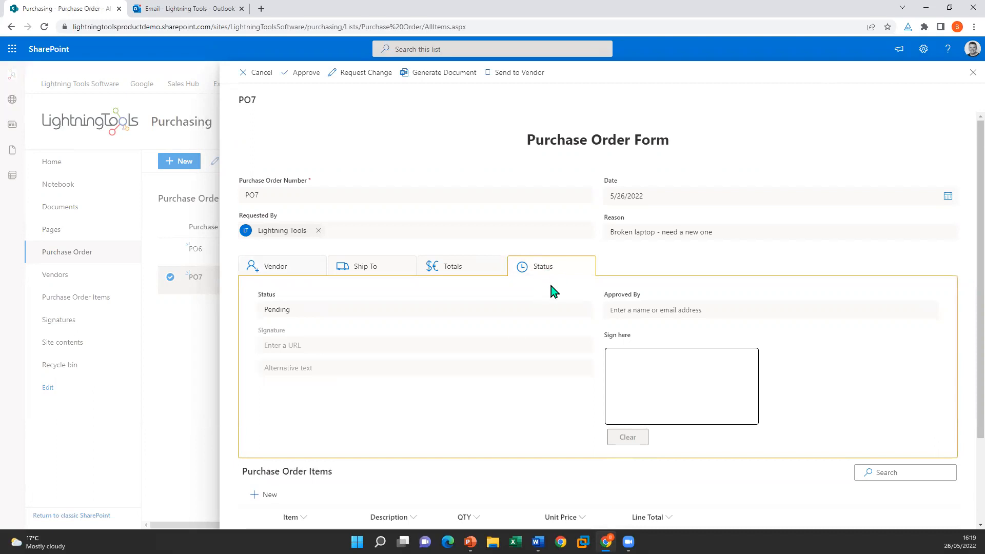
pyautogui.doubleClick(323, 308)
pyautogui.write('Approved')
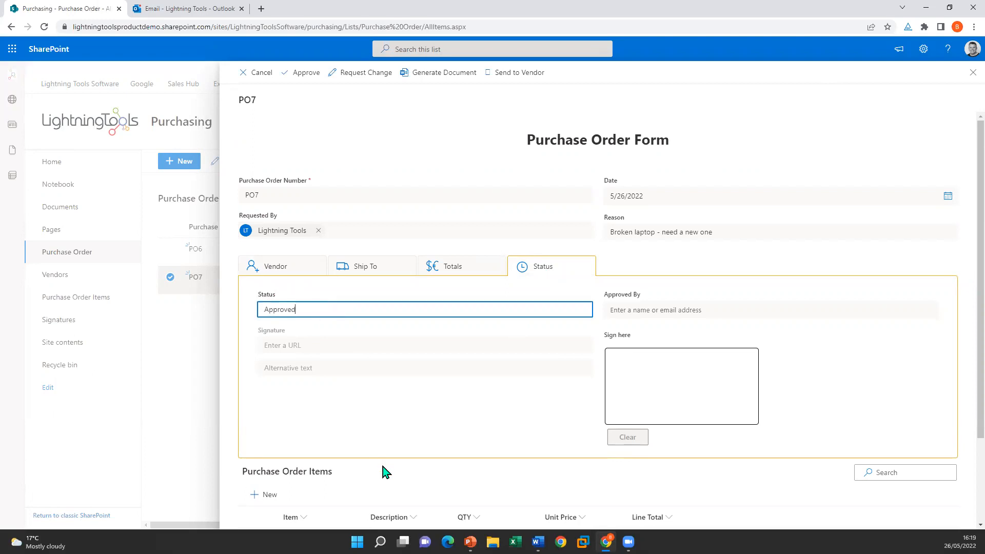
pyautogui.click(352, 426)
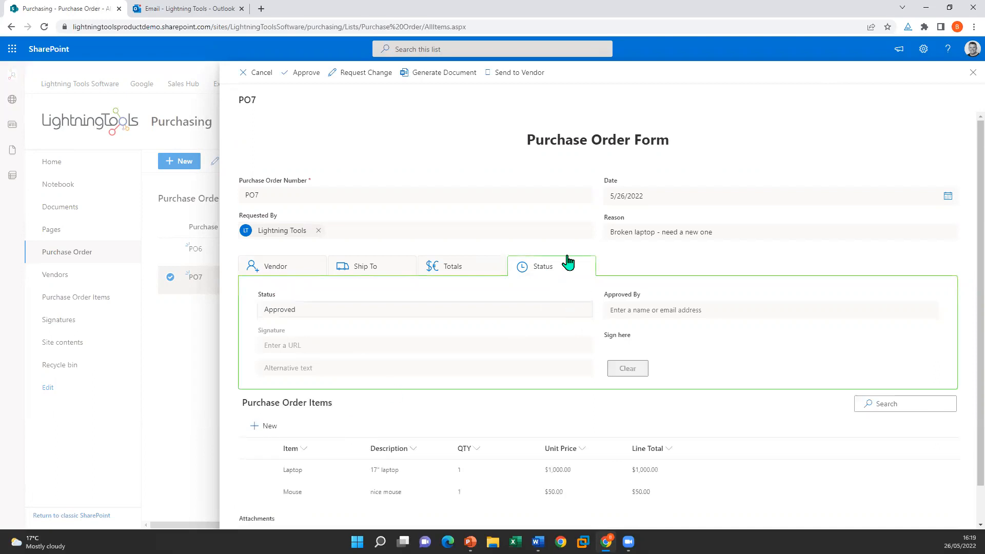
pyautogui.doubleClick(291, 309)
pyautogui.write('Pending')
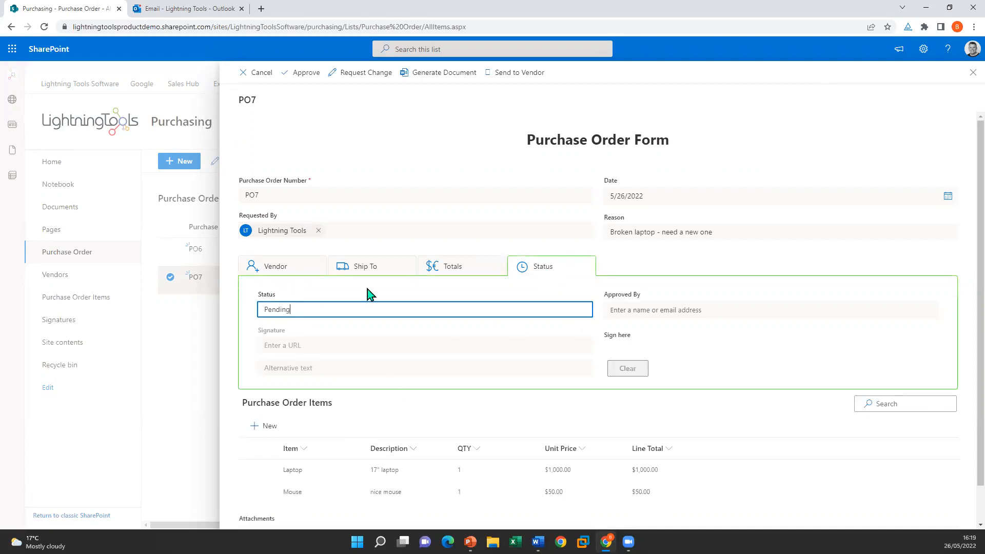
pyautogui.click(493, 370)
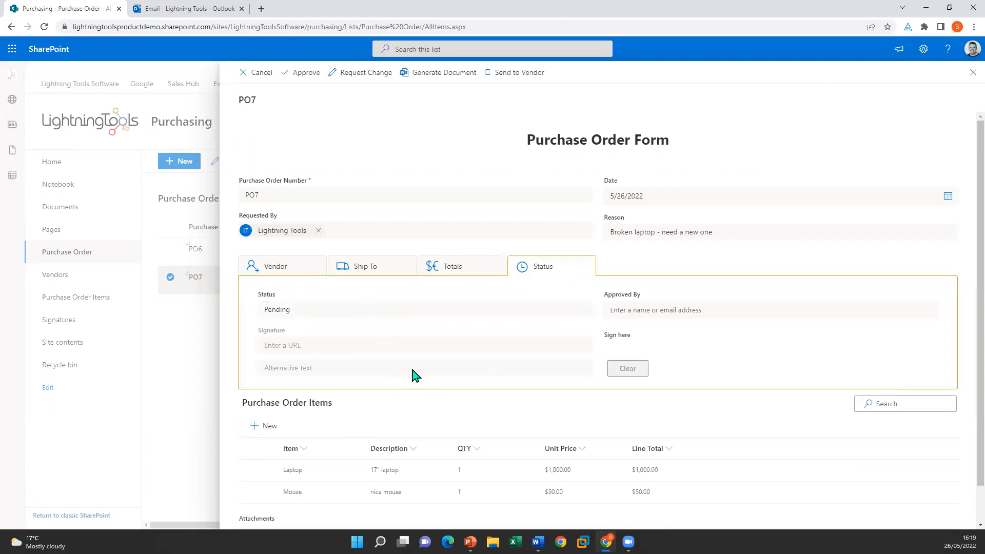
pyautogui.click(284, 274)
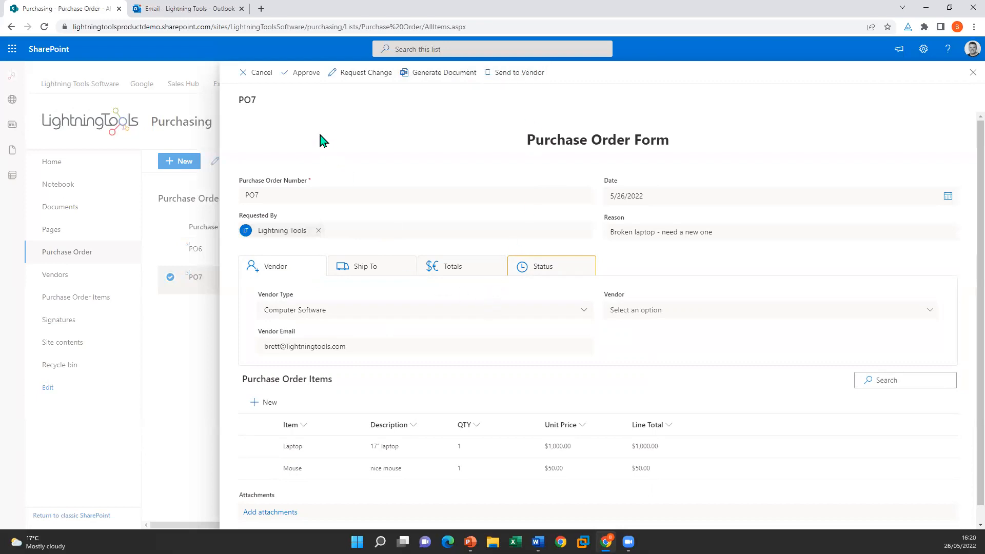
# Step: Try approving PO7, dismiss the script error, check its status, and close the form
pyautogui.click(297, 75)
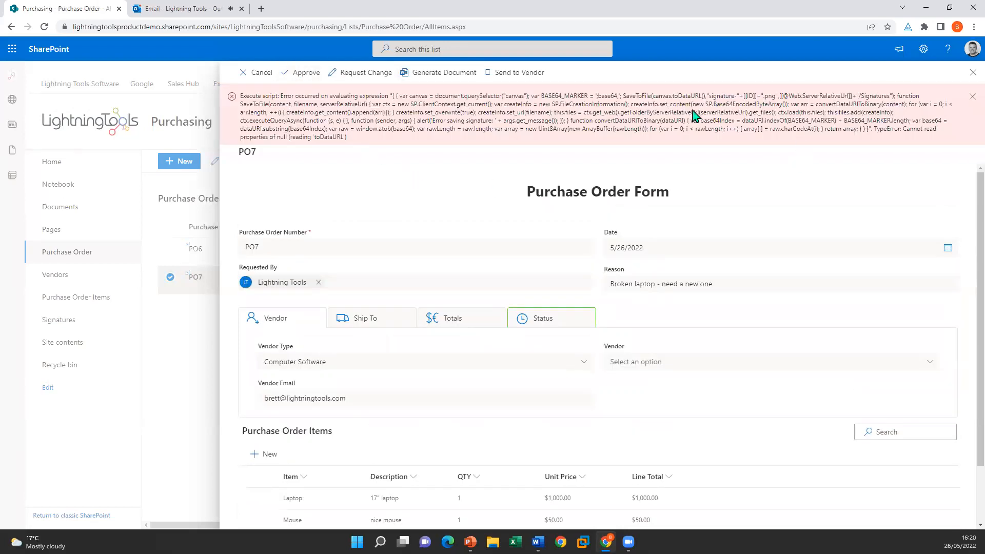
pyautogui.click(971, 97)
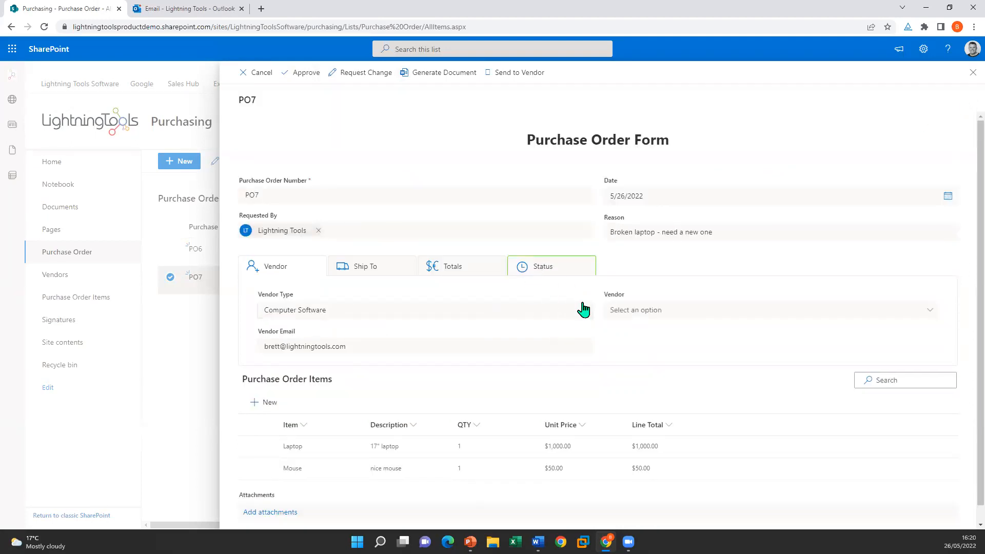
pyautogui.click(571, 272)
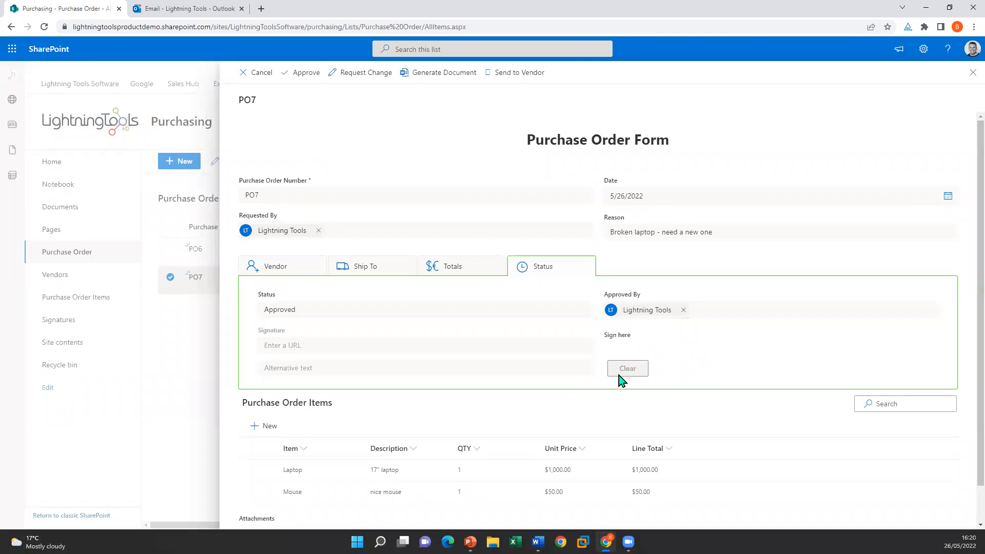
pyautogui.click(968, 78)
# Step: Reopen PO7, draw a signature in the Sign here box, approve it, and close the form
pyautogui.click(286, 276)
pyautogui.click(329, 237)
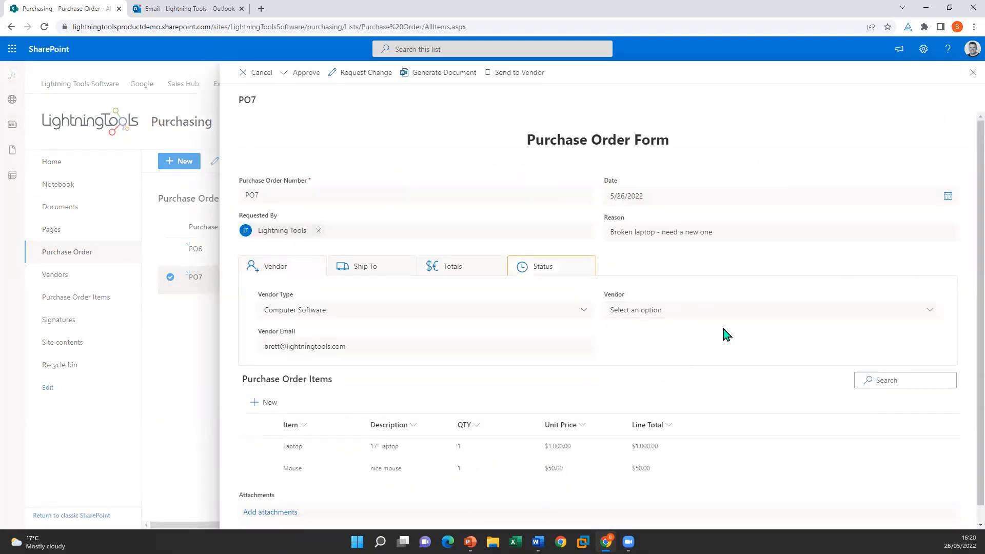
pyautogui.click(567, 277)
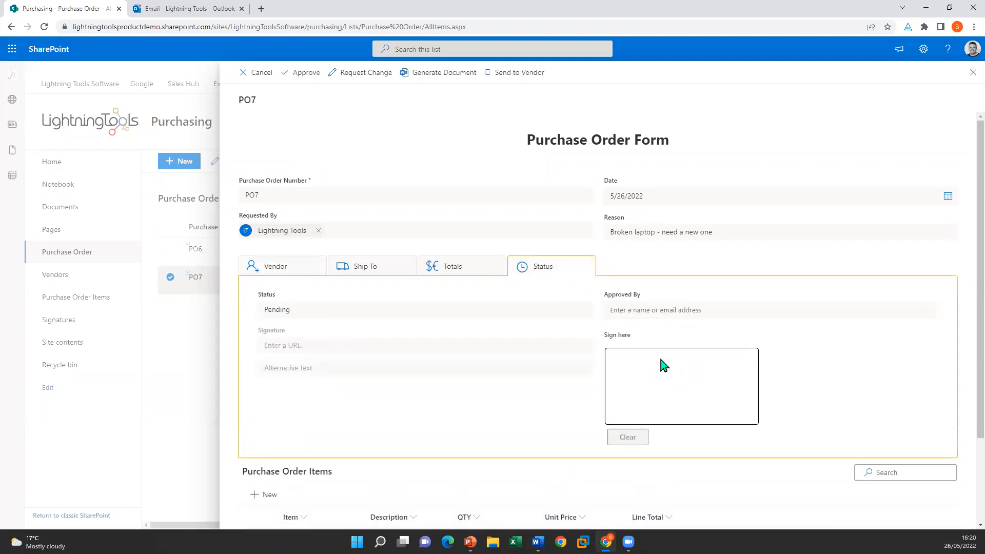
pyautogui.moveTo(629, 397)
pyautogui.mouseDown()
pyautogui.moveTo(624, 386)
pyautogui.moveTo(722, 382)
pyautogui.mouseUp()
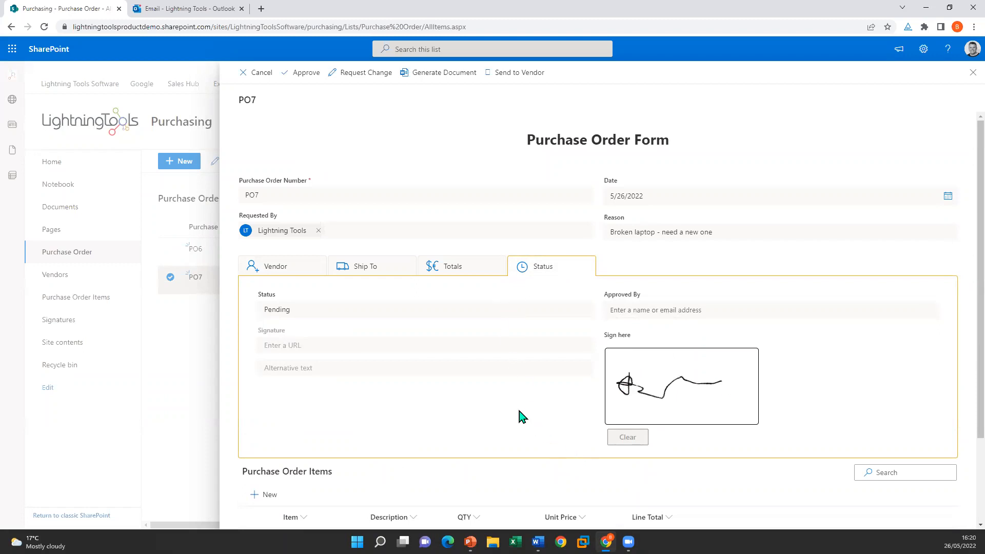
pyautogui.click(303, 73)
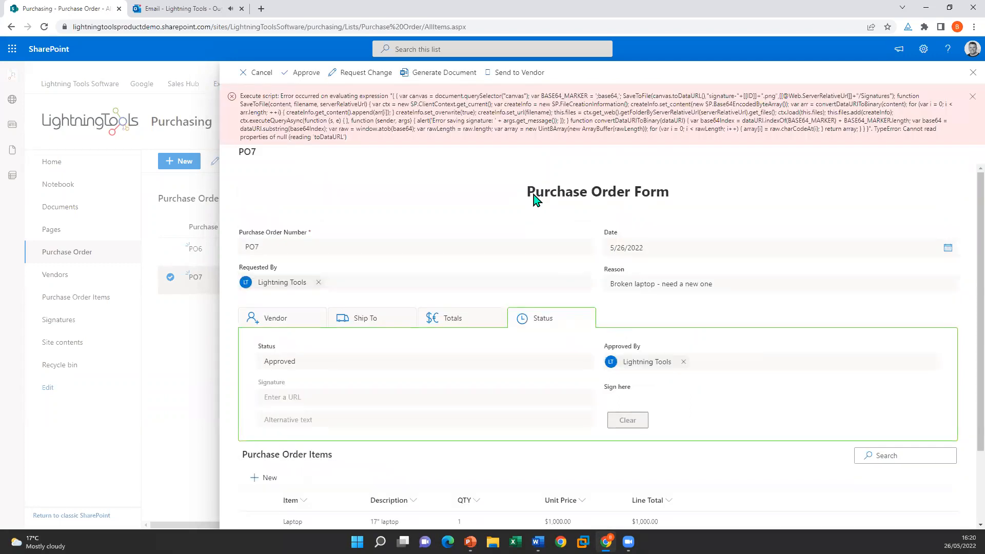
pyautogui.click(973, 73)
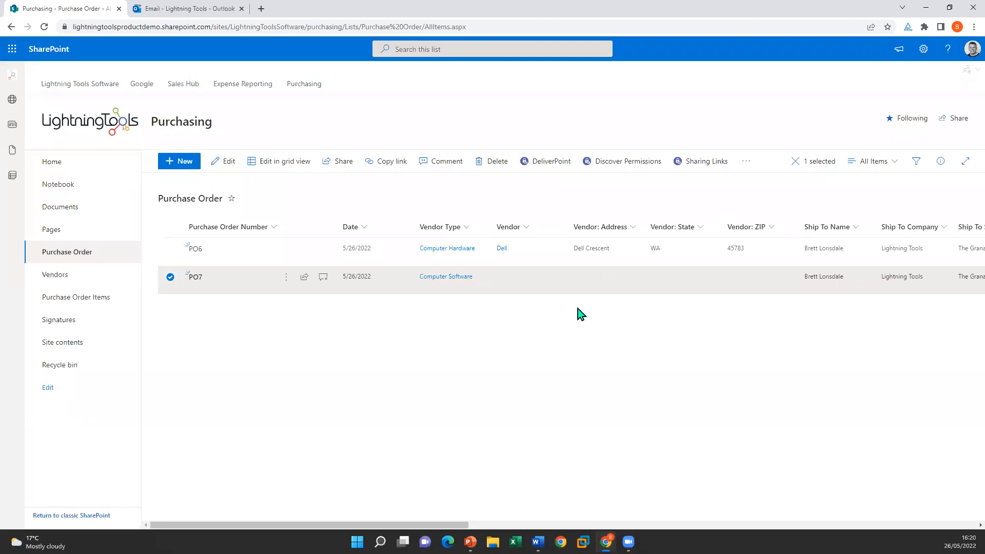
# Step: Deselect PO7 and start Edit Customization of the NewForm.aspx new-item form in Lightning Forms
pyautogui.click(532, 365)
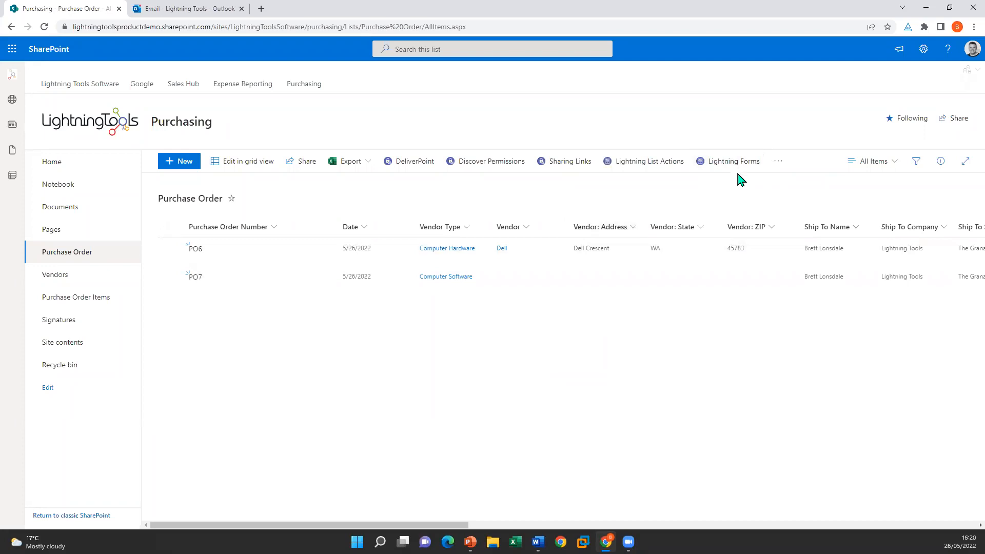
pyautogui.click(732, 161)
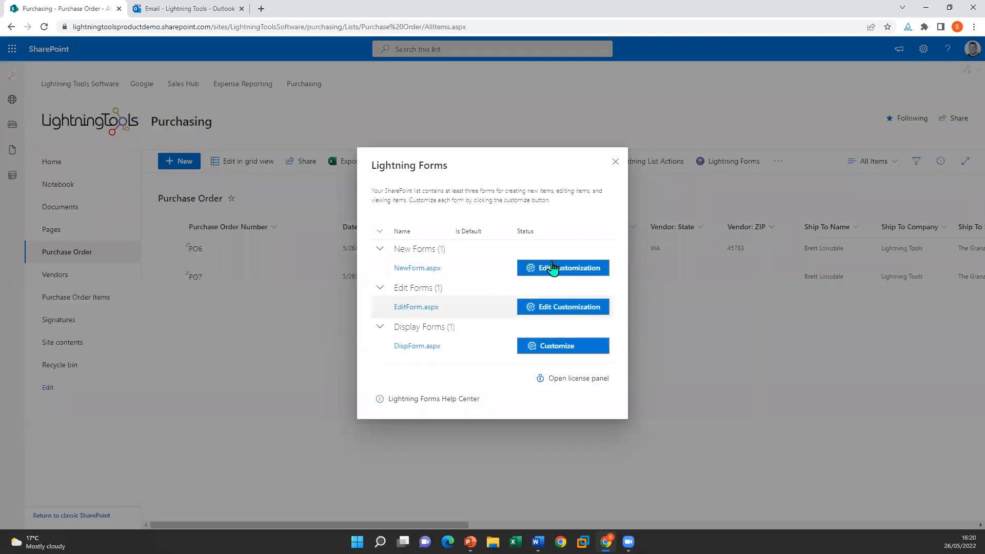
pyautogui.click(552, 267)
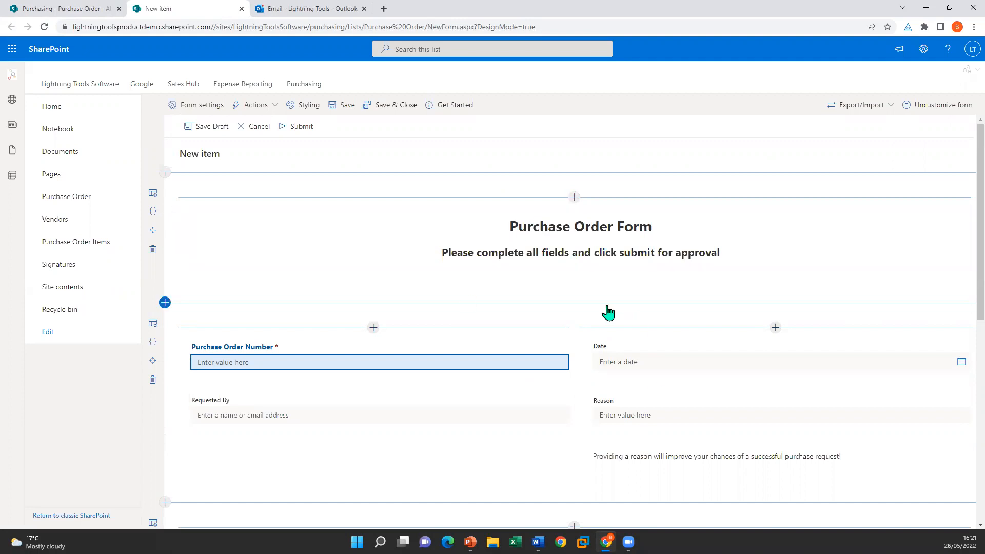
# Step: In Form settings, set the Properties details pane to Hide and save
pyautogui.click(189, 109)
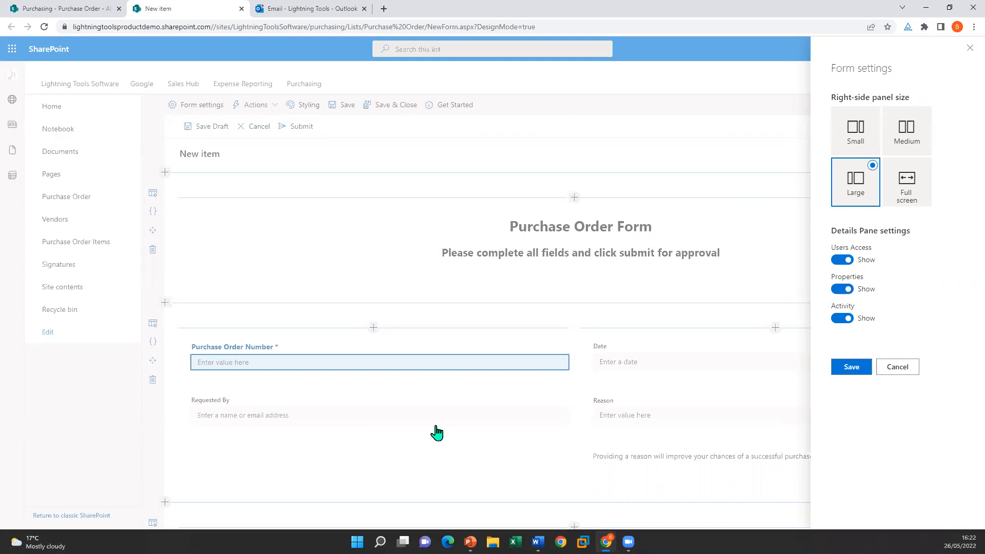
pyautogui.click(838, 290)
pyautogui.click(855, 367)
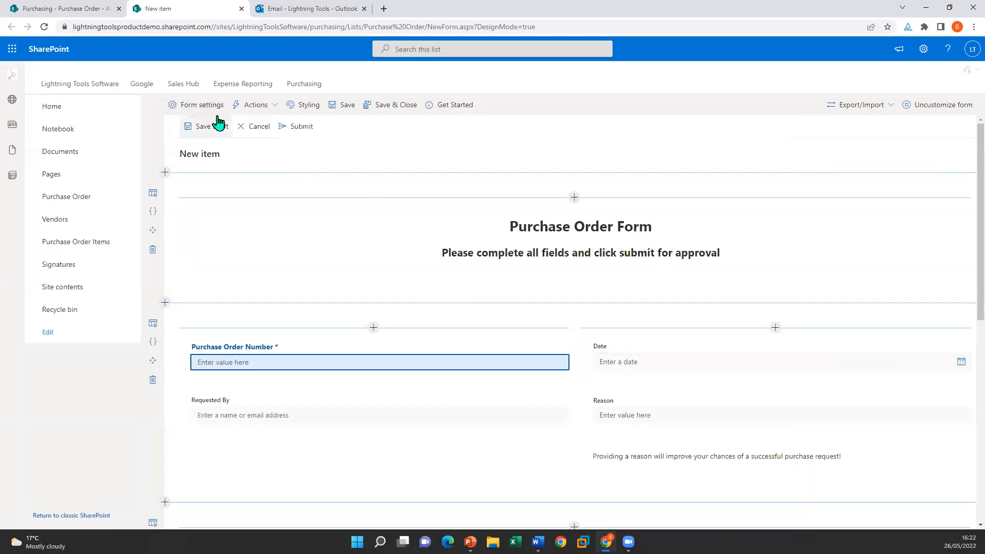
pyautogui.click(568, 229)
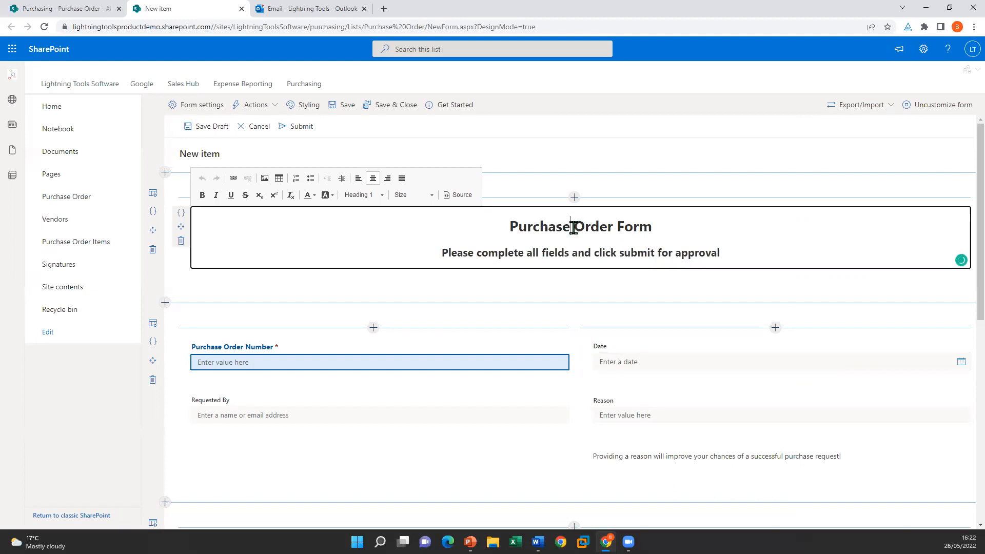
pyautogui.moveTo(507, 226); pyautogui.dragTo(705, 227)
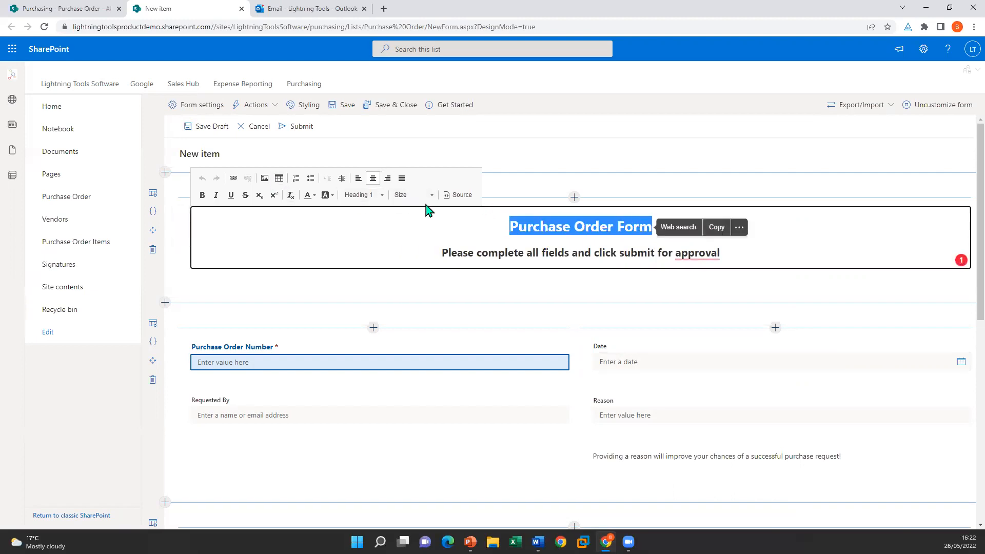
pyautogui.moveTo(440, 253); pyautogui.dragTo(763, 262)
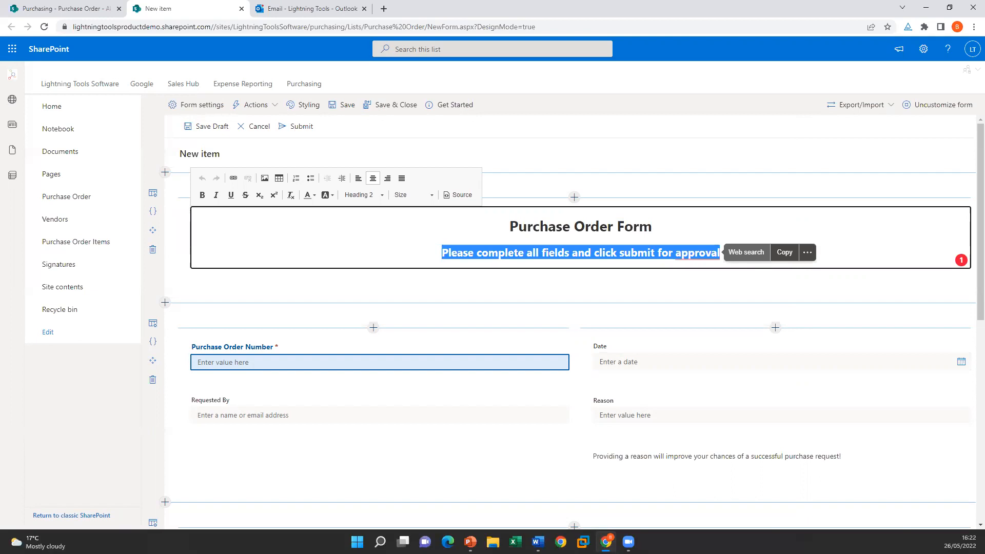
pyautogui.click(649, 455)
pyautogui.tripleClick(648, 455)
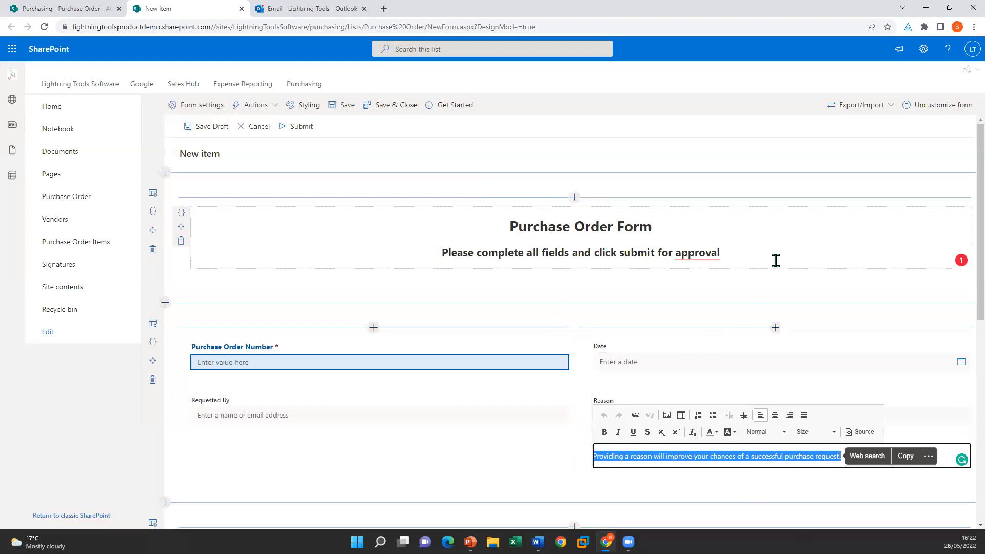
pyautogui.click(716, 254)
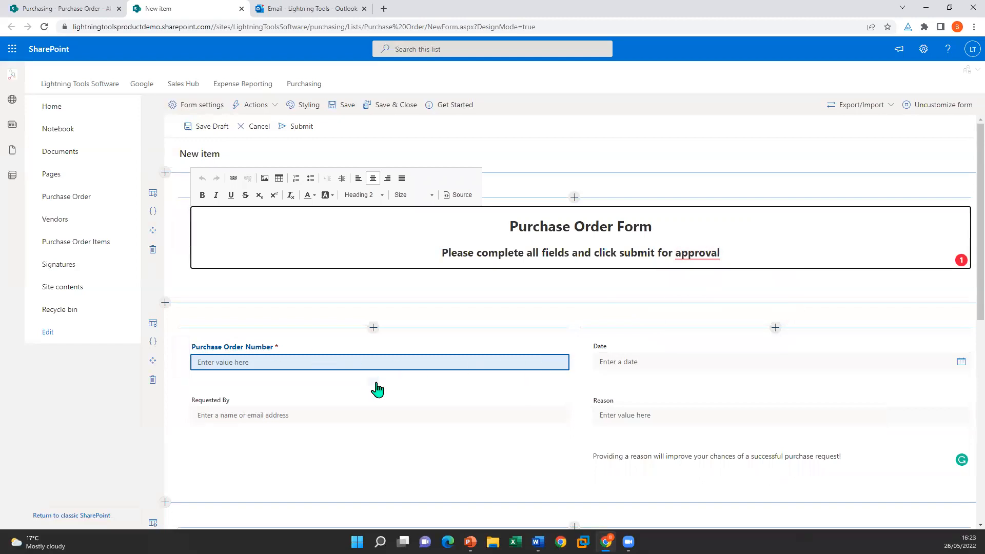
pyautogui.click(165, 303)
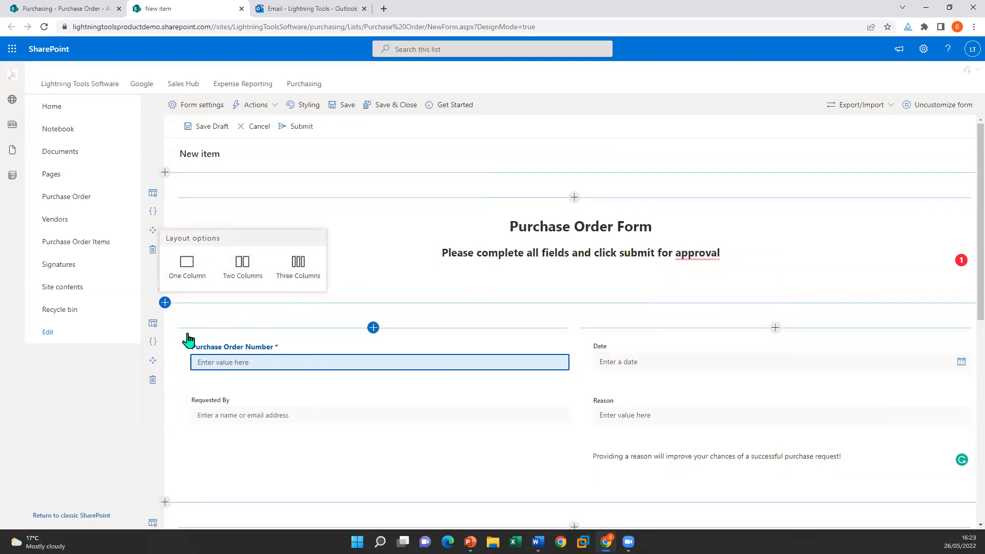
pyautogui.click(154, 326)
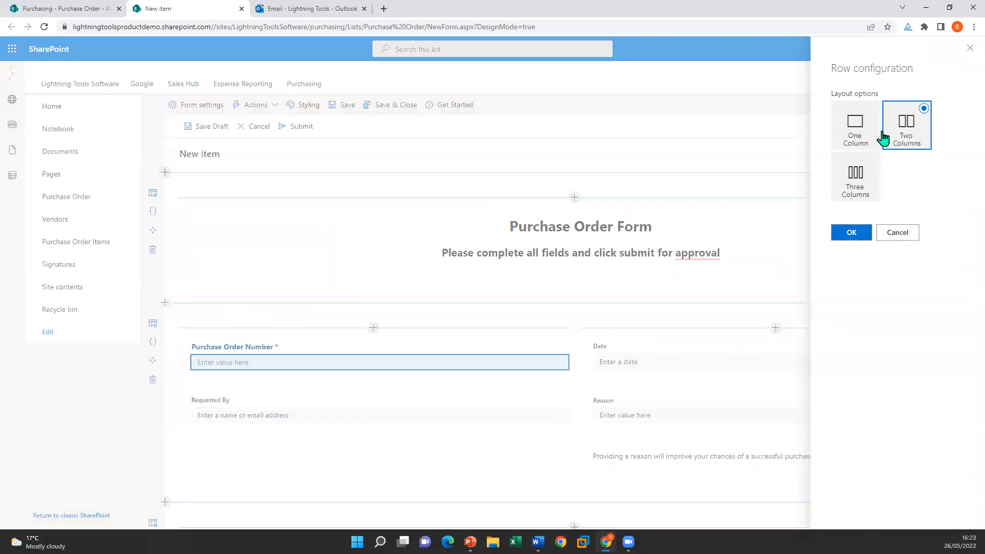
pyautogui.click(898, 232)
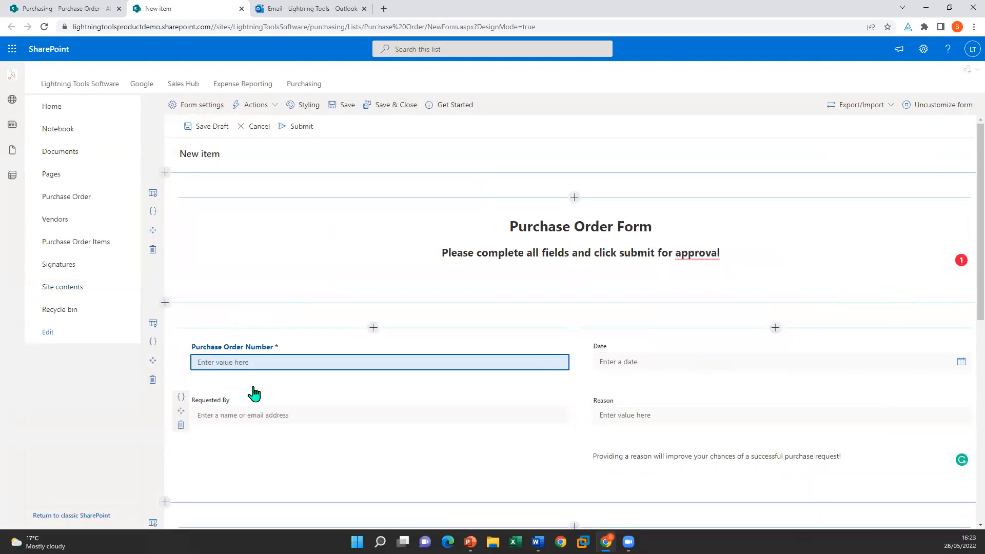
pyautogui.moveTo(181, 411); pyautogui.dragTo(653, 391)
pyautogui.moveTo(583, 411); pyautogui.dragTo(311, 386)
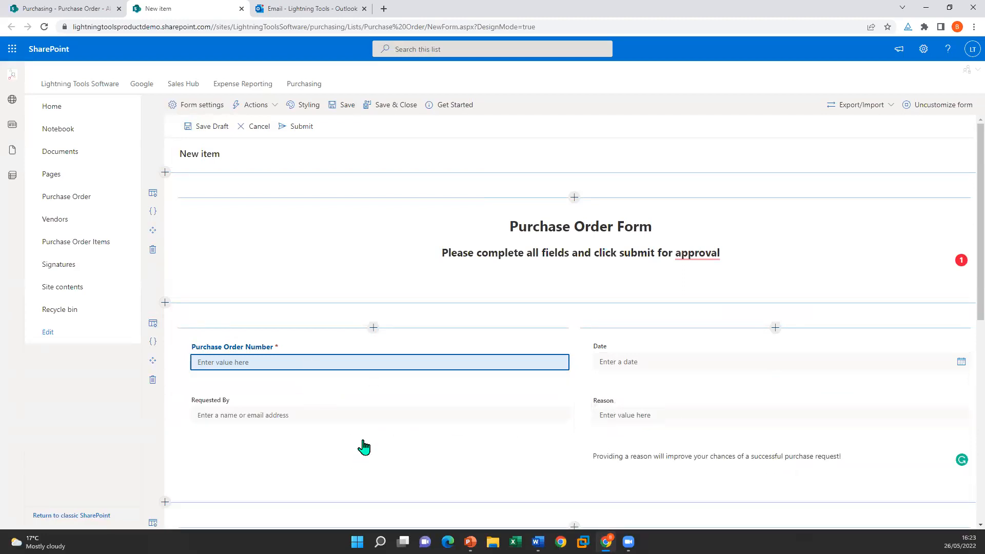
pyautogui.click(374, 328)
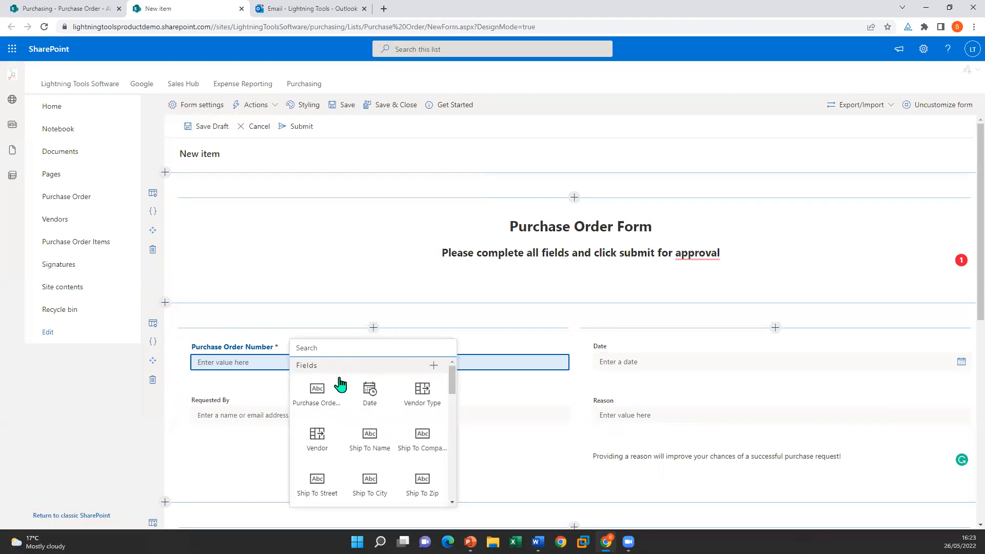
pyautogui.moveTo(455, 385)
pyautogui.mouseDown()
pyautogui.moveTo(452, 435)
pyautogui.moveTo(442, 371)
pyautogui.mouseUp()
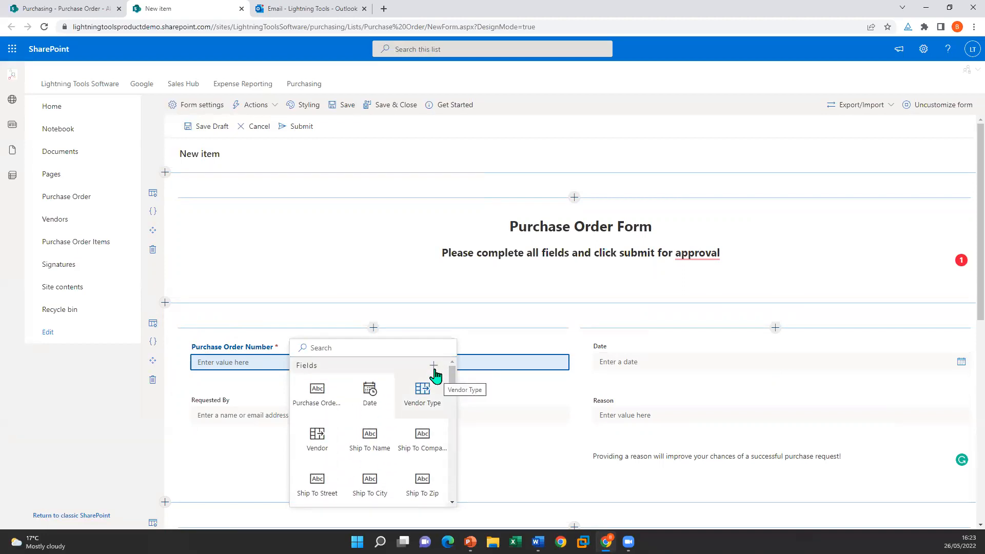
pyautogui.click(850, 300)
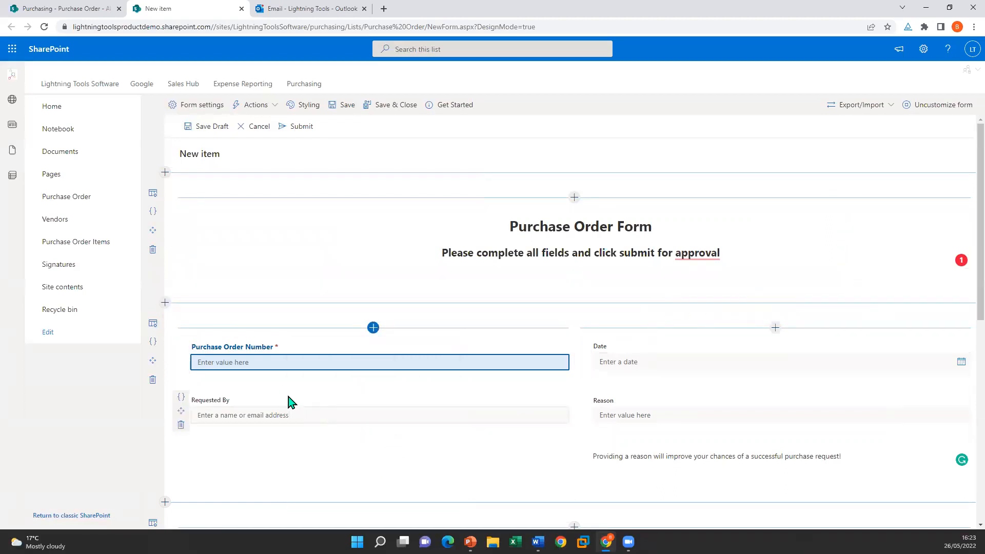
pyautogui.click(310, 107)
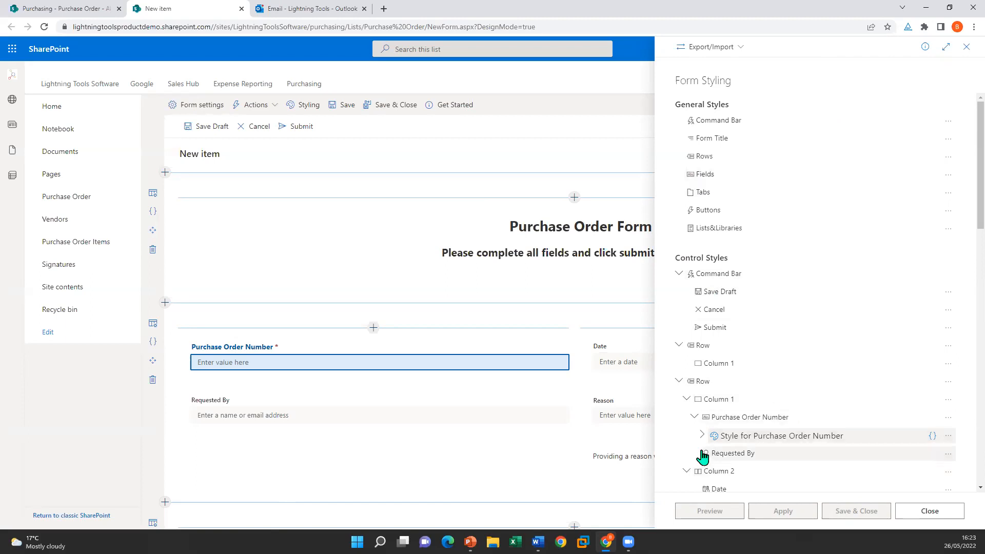
# Step: Style the Purchase Order Number input with the default background and a blue border colour
pyautogui.click(773, 441)
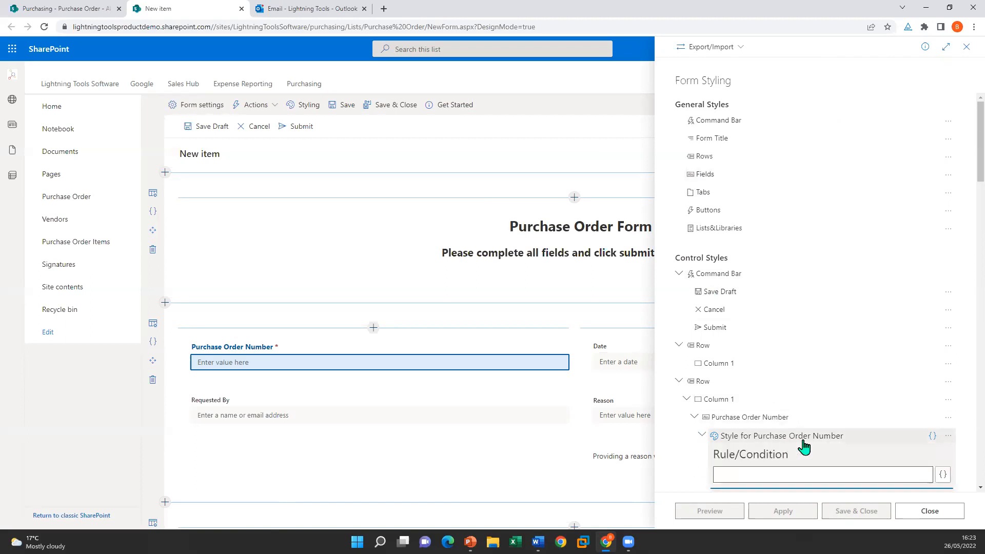
pyautogui.scroll(-1, 856, 444)
pyautogui.scroll(-2, 856, 445)
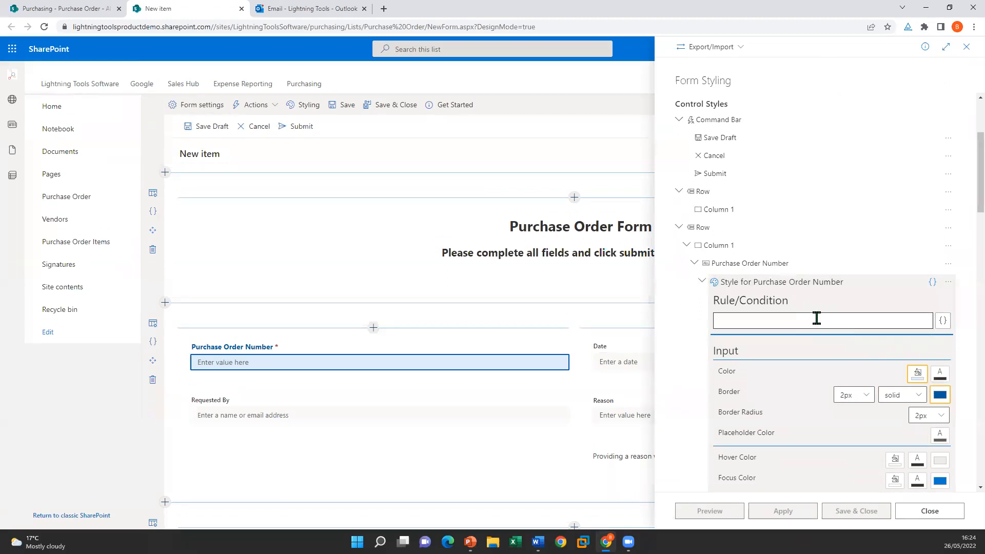
pyautogui.scroll(-2, 822, 324)
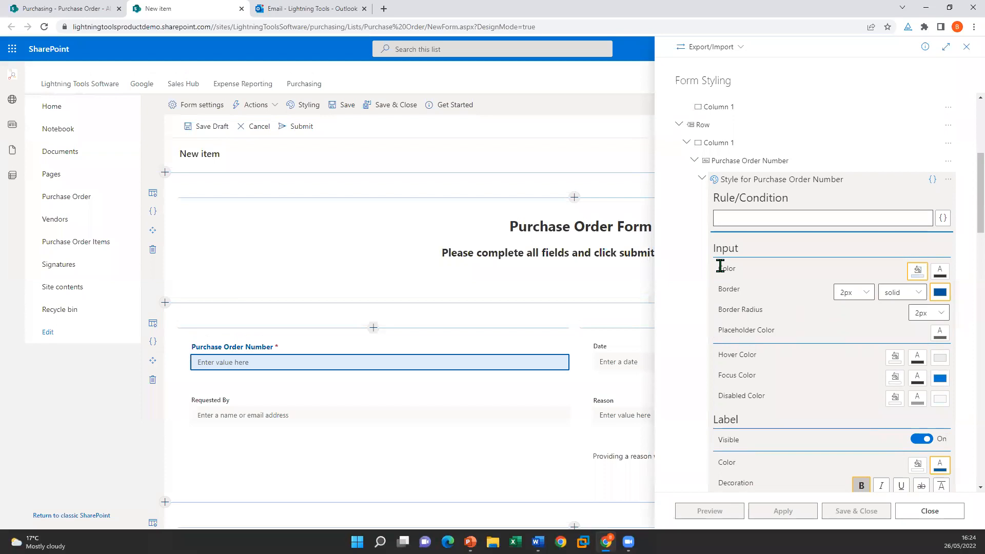
pyautogui.click(918, 271)
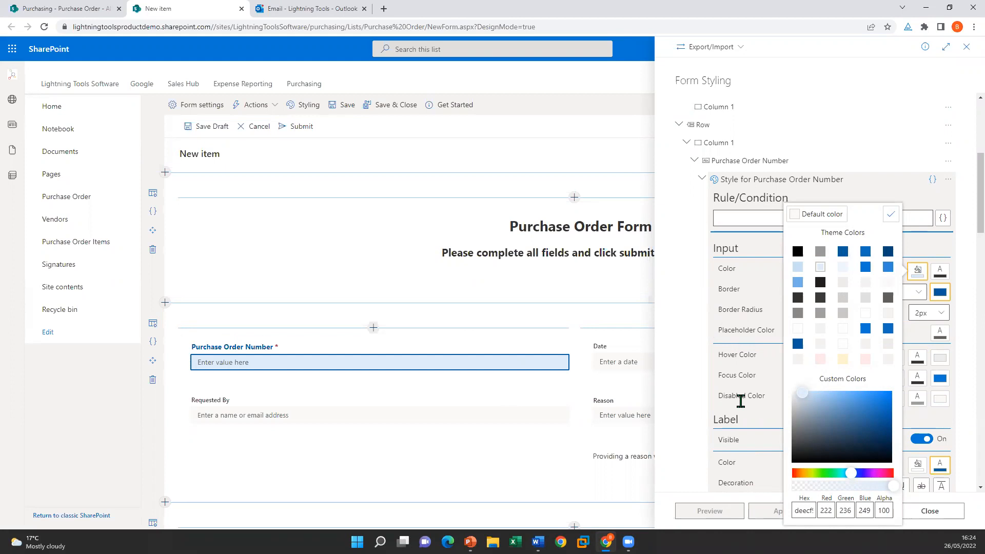
pyautogui.click(814, 214)
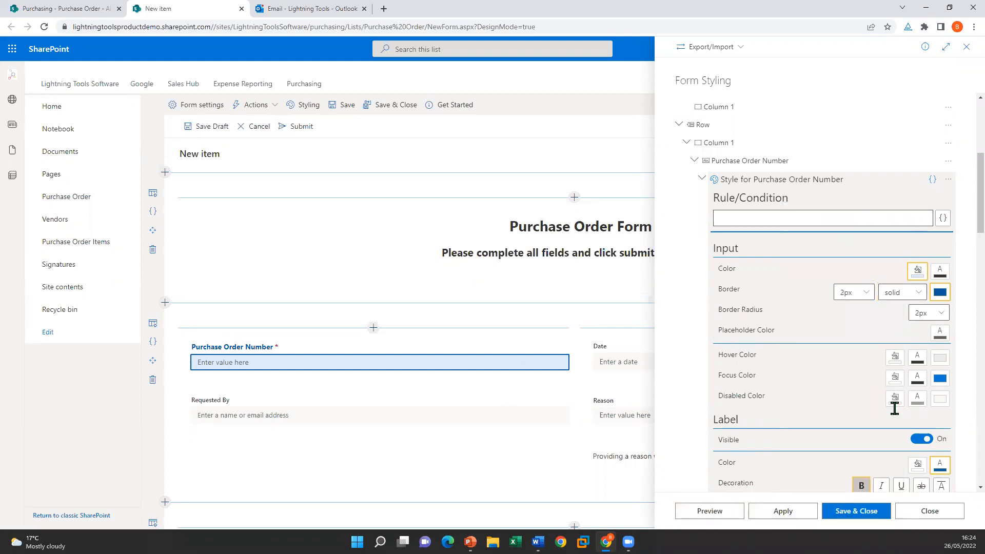
pyautogui.click(941, 292)
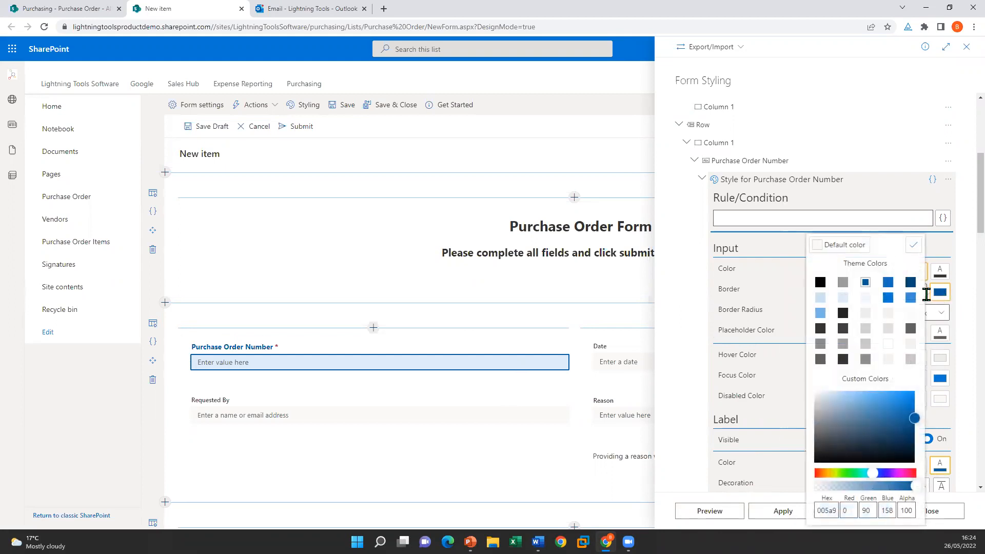
pyautogui.click(914, 245)
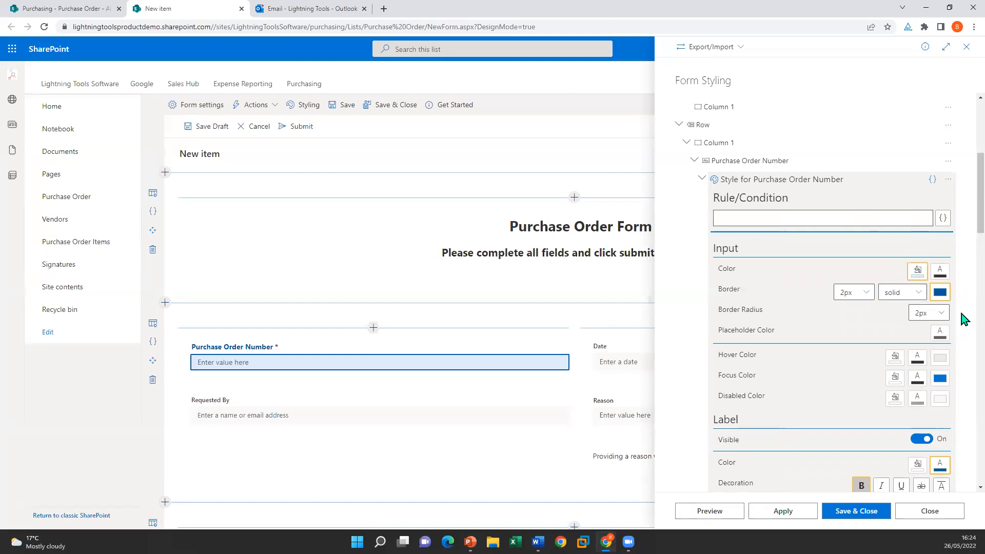
pyautogui.scroll(-1, 806, 308)
pyautogui.scroll(-2, 806, 308)
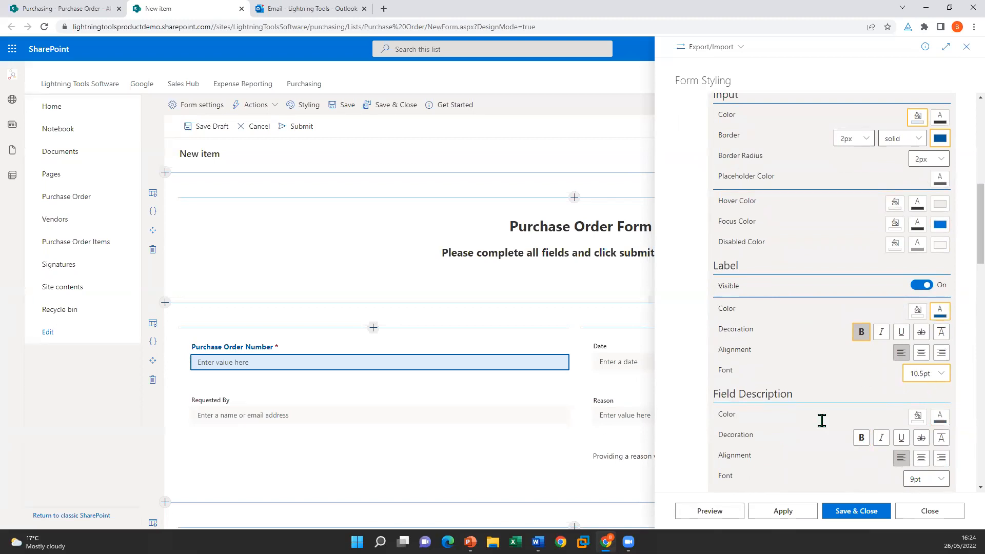
# Step: Close the Form Styling panel, choosing Save & Close for the unsaved styles
pyautogui.click(930, 511)
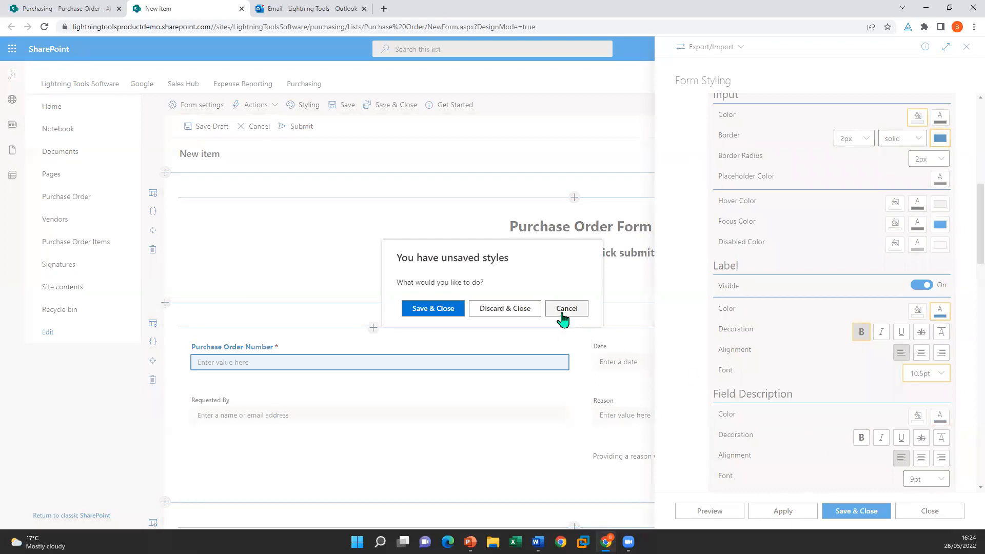
pyautogui.click(445, 309)
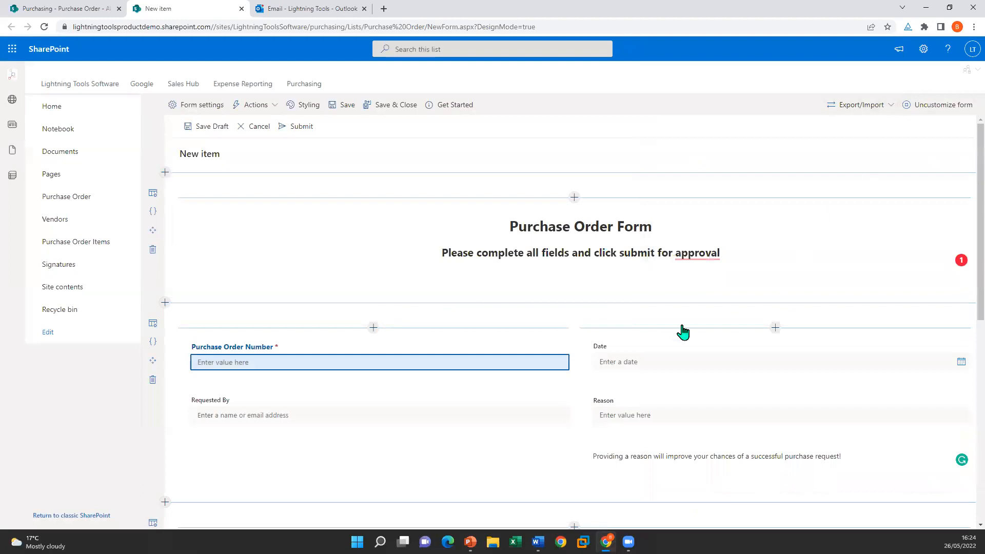
pyautogui.scroll(-2, 672, 334)
# Step: Open Requested By's Initial value expression editor and expand Context Objects' User Profile properties
pyautogui.click(181, 295)
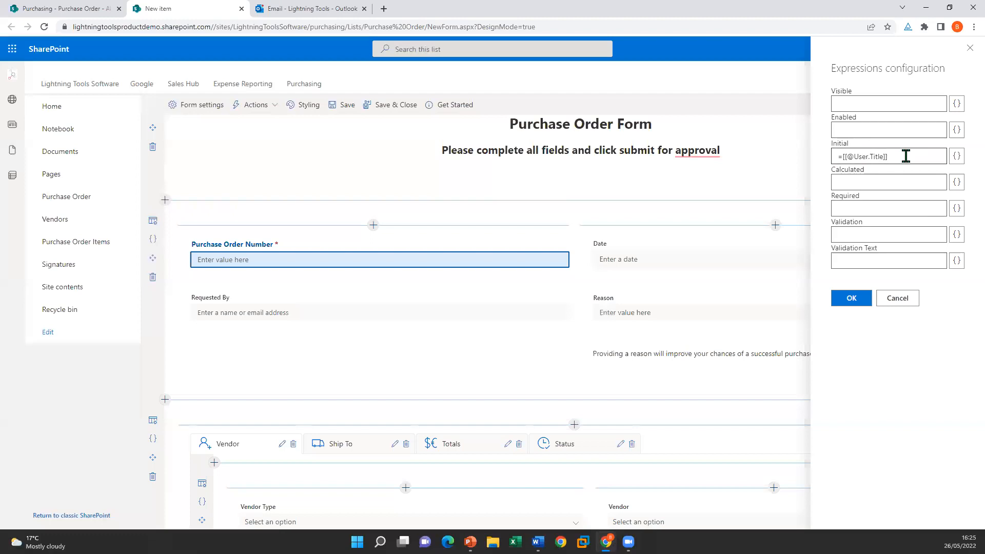
pyautogui.click(958, 157)
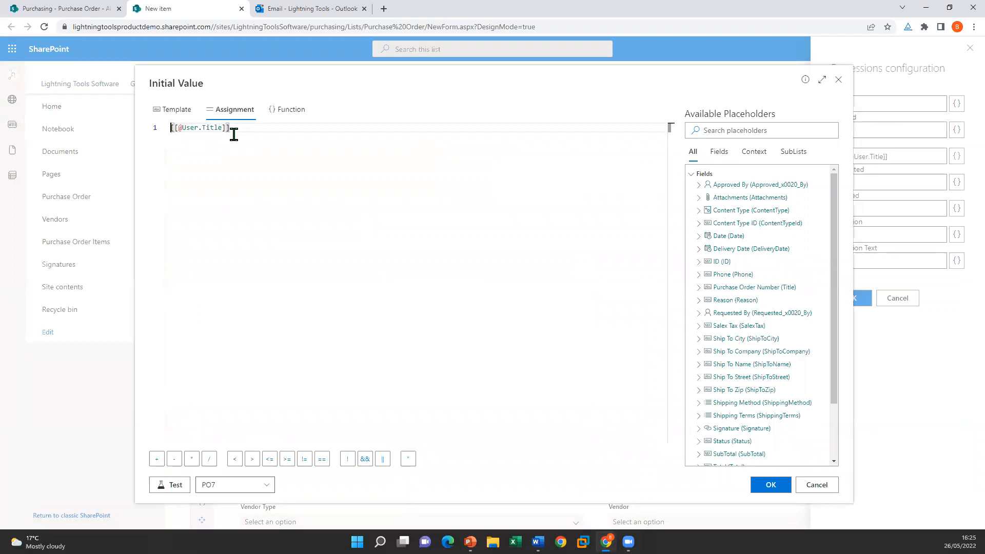
pyautogui.scroll(-2, 774, 260)
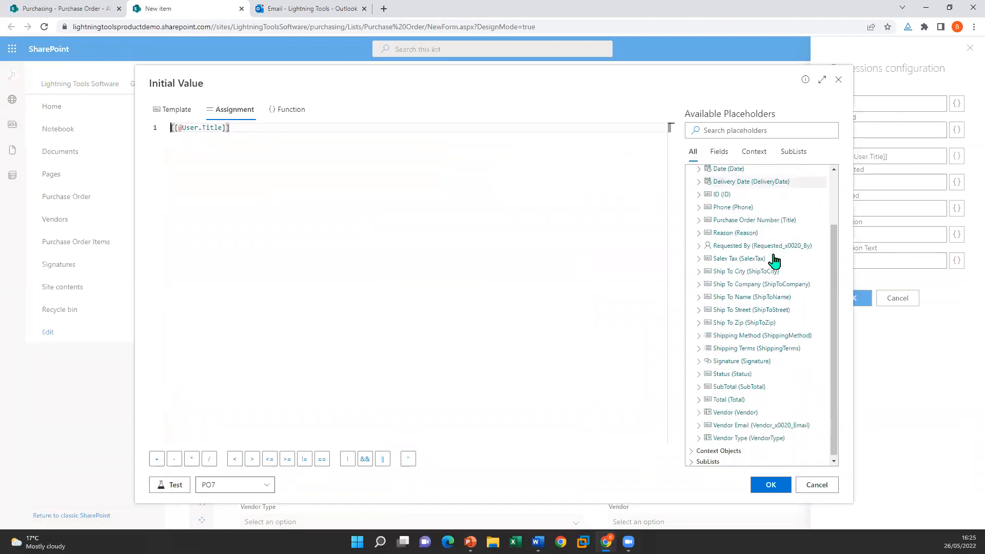
pyautogui.click(696, 451)
pyautogui.scroll(-1, 693, 330)
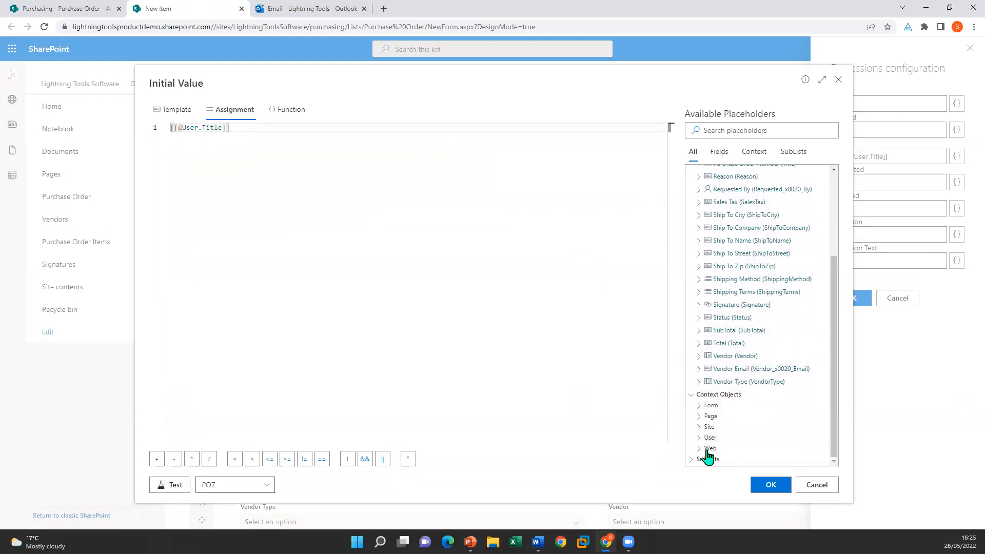
pyautogui.click(700, 438)
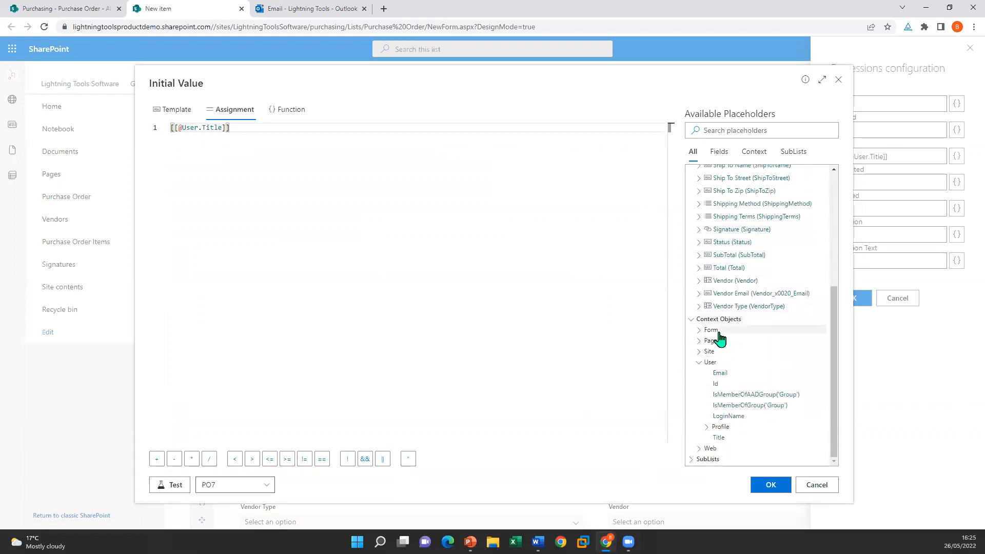
pyautogui.click(709, 430)
pyautogui.scroll(-4, 754, 367)
pyautogui.moveTo(246, 127); pyautogui.dragTo(156, 128)
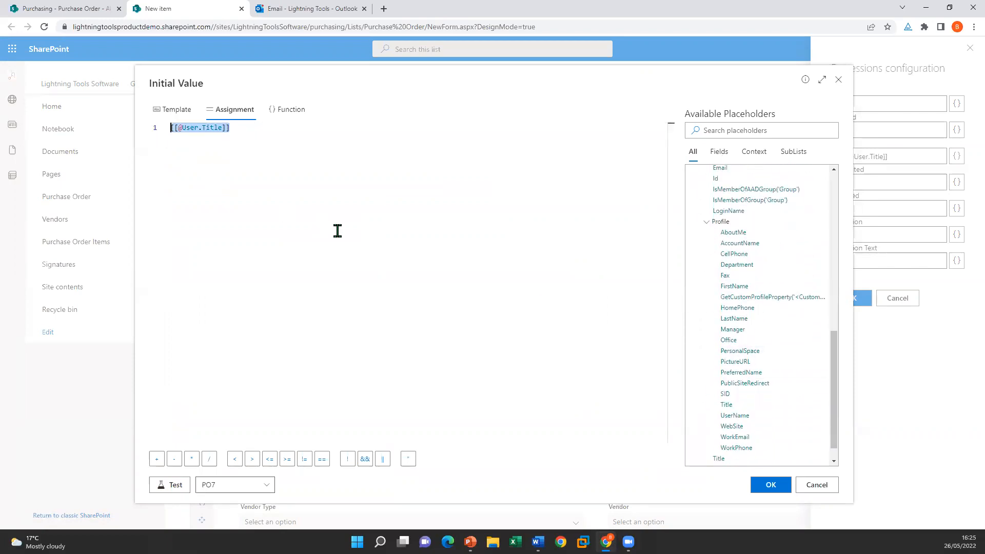
pyautogui.press('Delete')
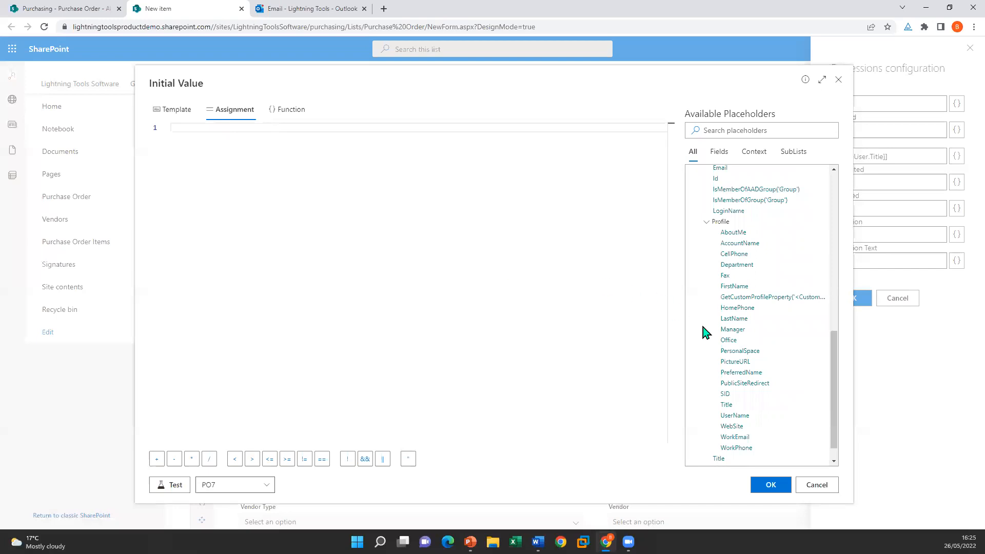
pyautogui.scroll(2, 746, 319)
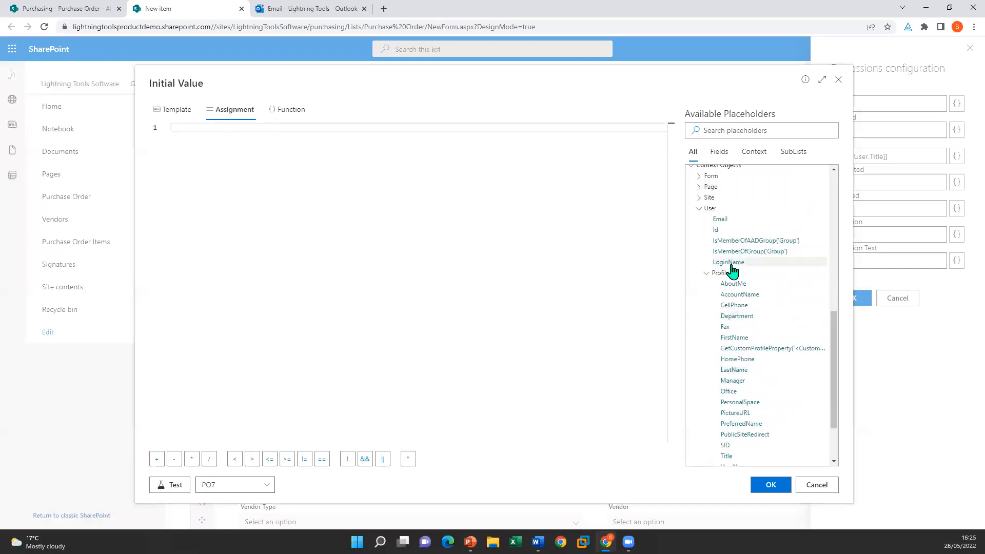
pyautogui.click(730, 262)
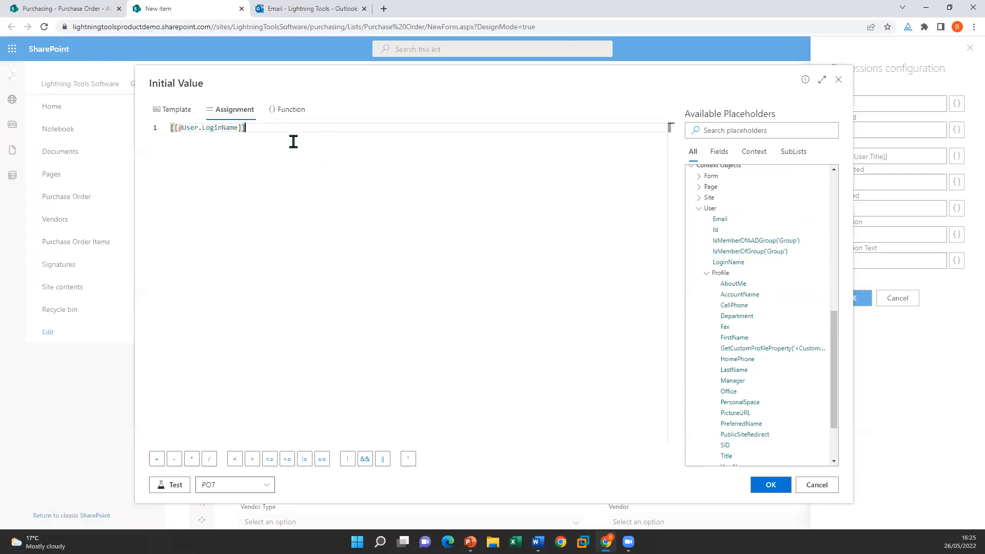
pyautogui.moveTo(262, 129); pyautogui.dragTo(166, 128)
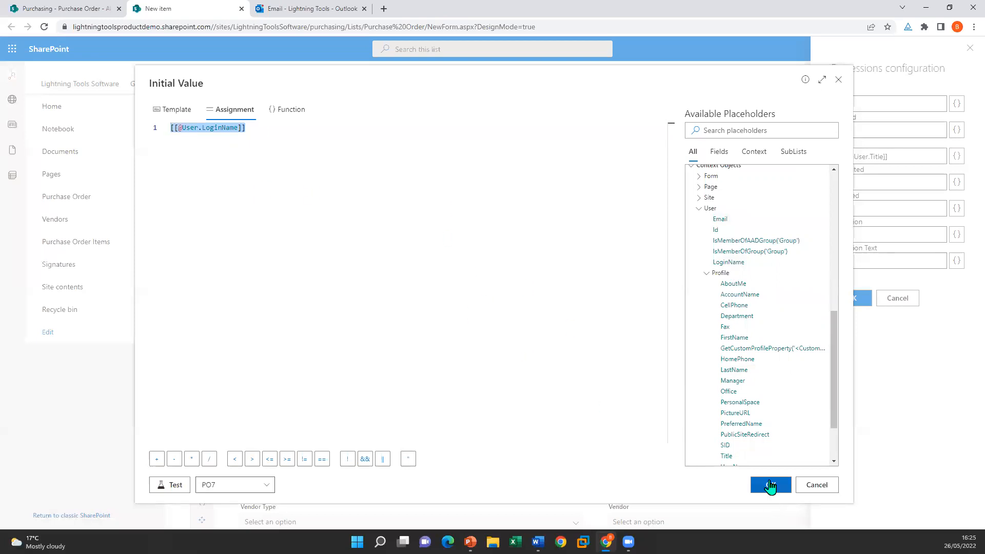
pyautogui.click(771, 485)
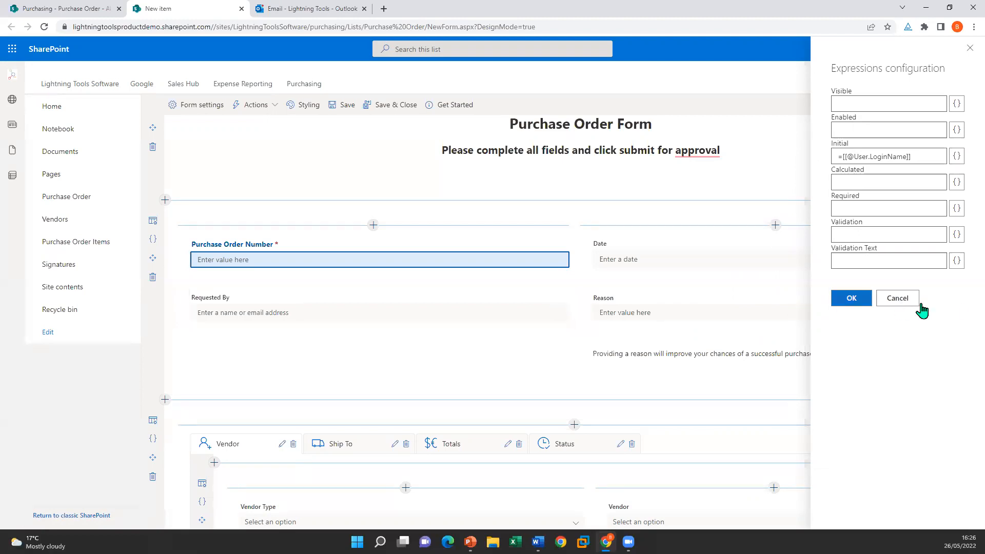
pyautogui.click(894, 300)
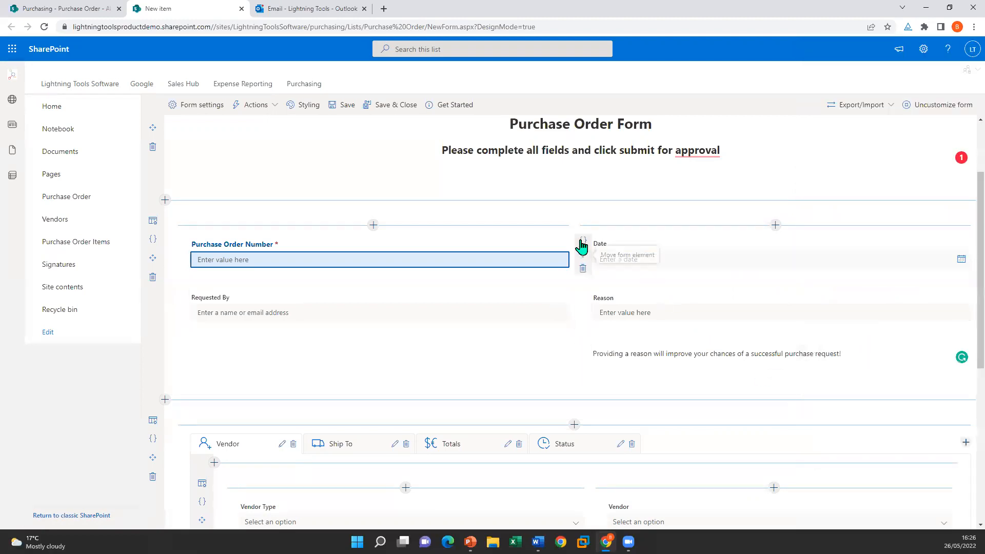
pyautogui.click(583, 241)
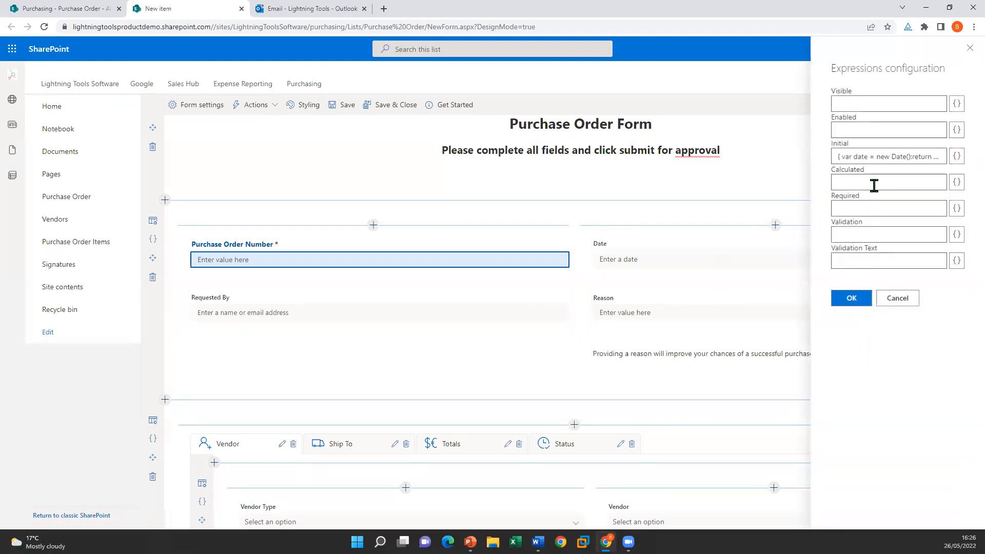
pyautogui.click(957, 156)
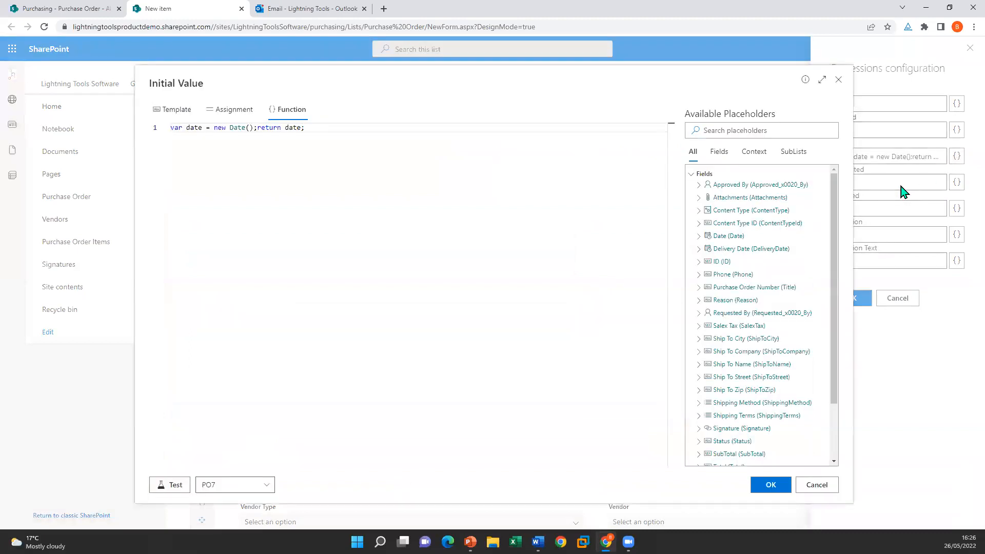
pyautogui.click(227, 113)
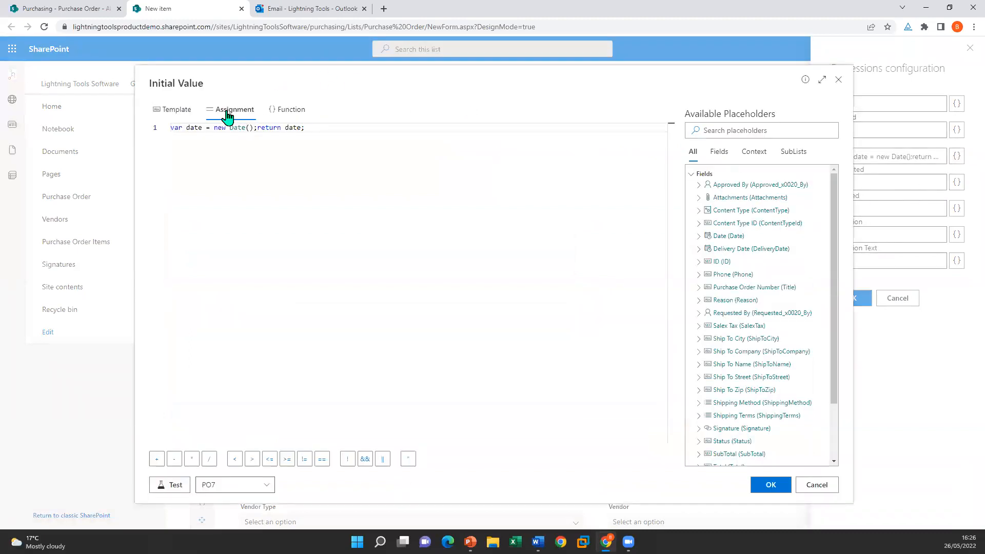
pyautogui.click(281, 111)
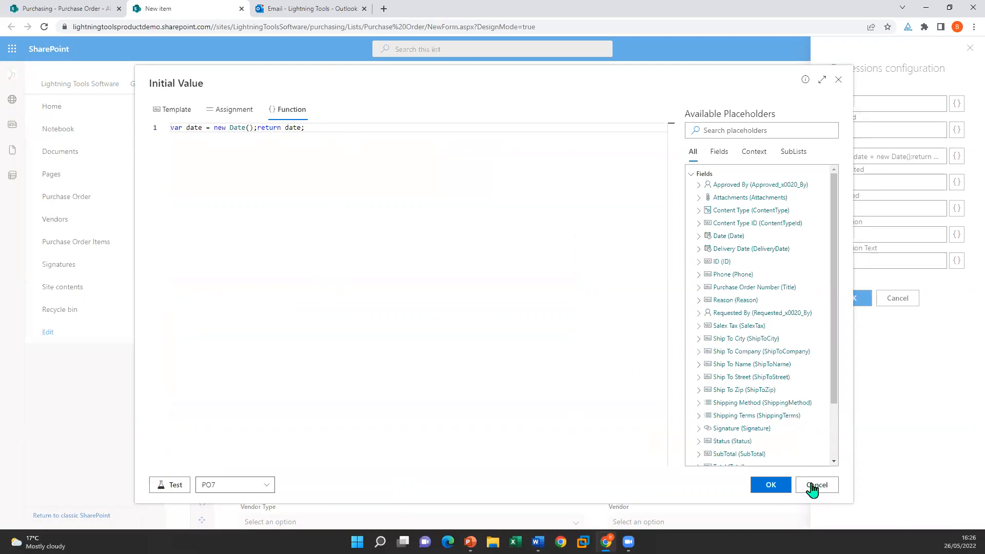
pyautogui.click(782, 490)
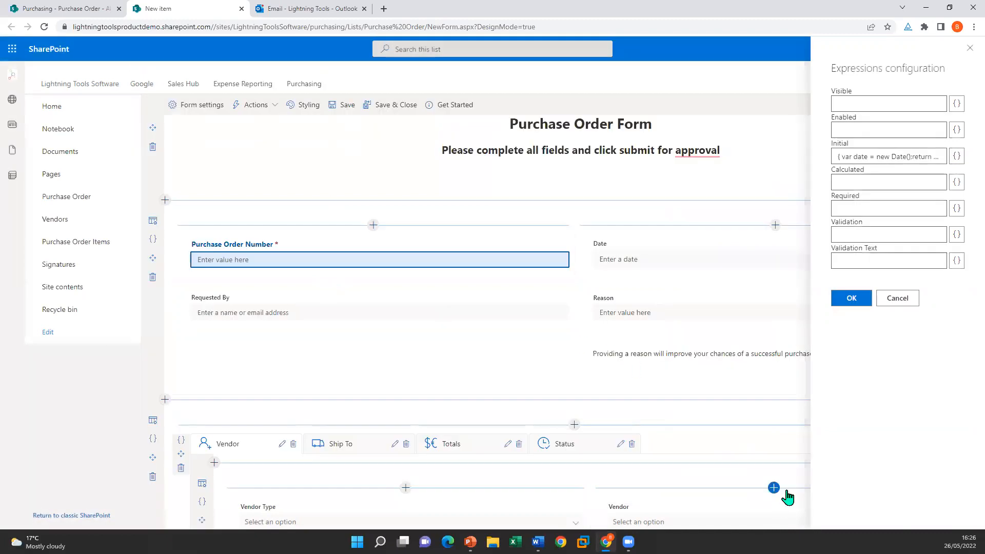
pyautogui.click(854, 301)
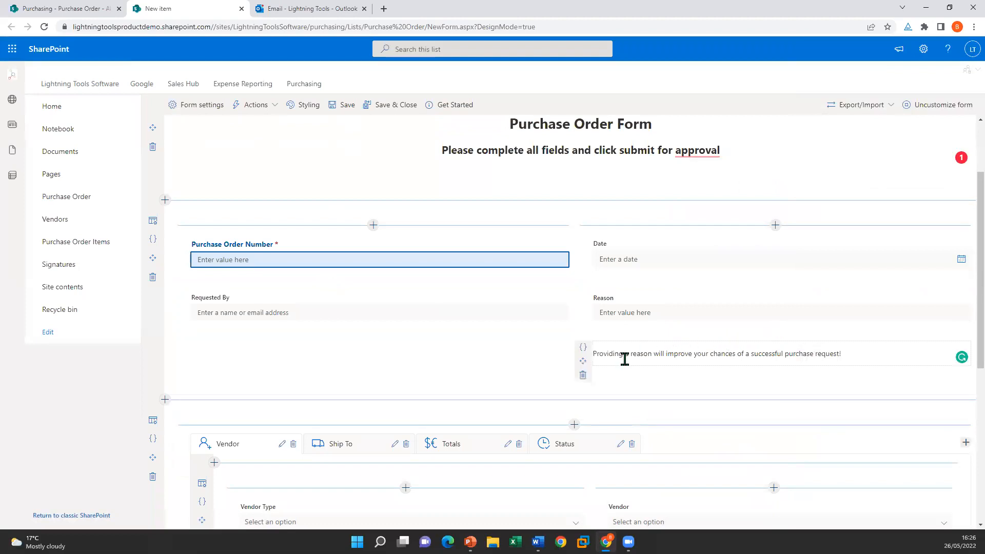
pyautogui.scroll(-3, 624, 359)
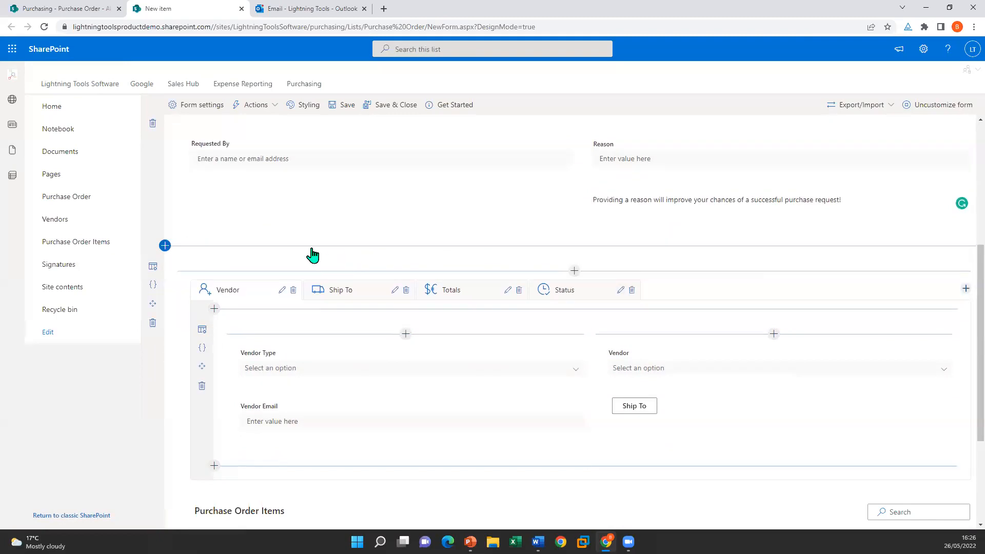
pyautogui.click(574, 270)
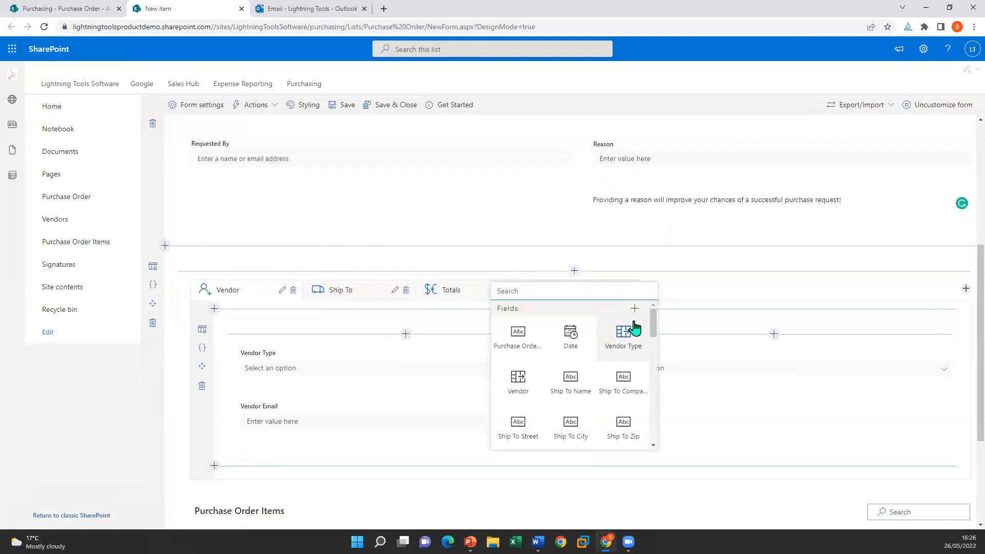
pyautogui.moveTo(654, 331); pyautogui.dragTo(655, 419)
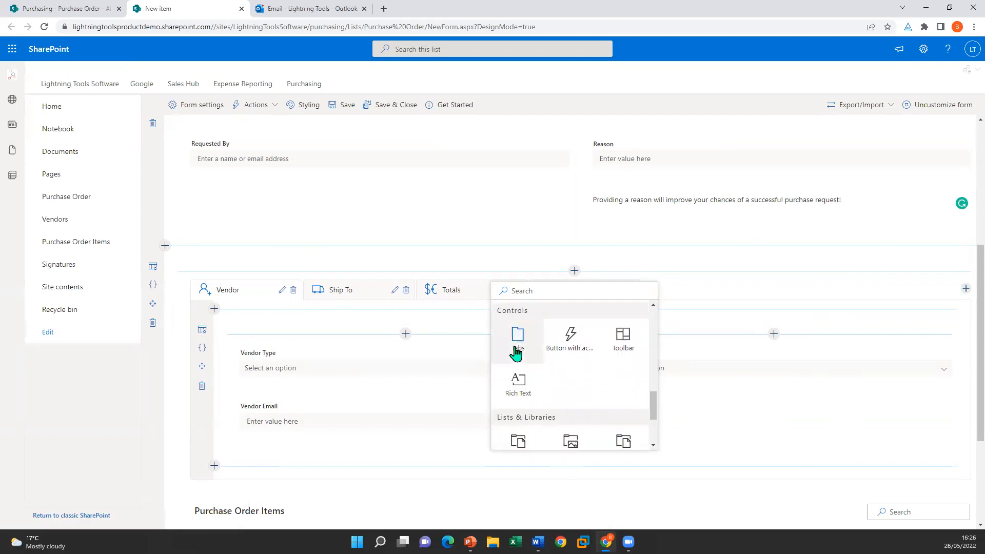
pyautogui.click(515, 353)
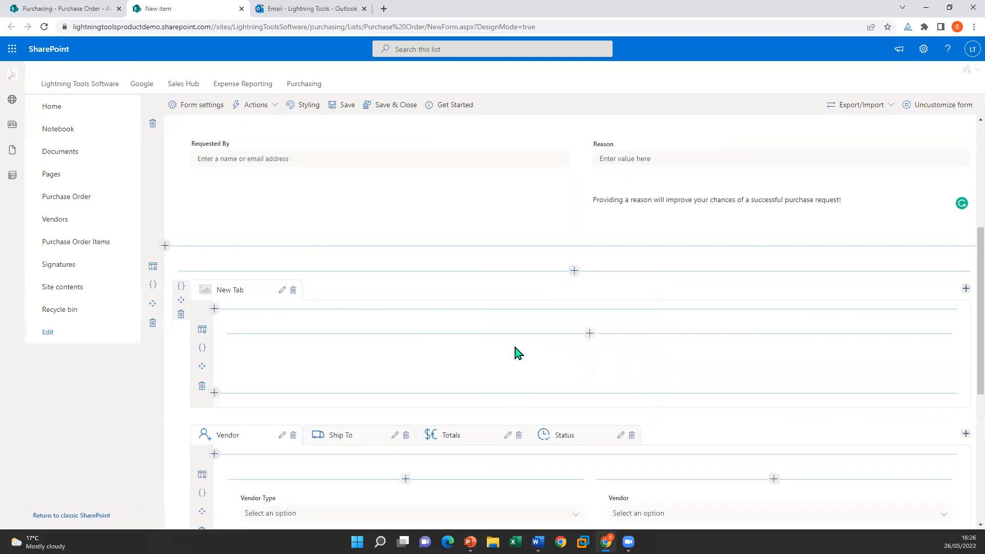
pyautogui.click(965, 290)
pyautogui.click(965, 289)
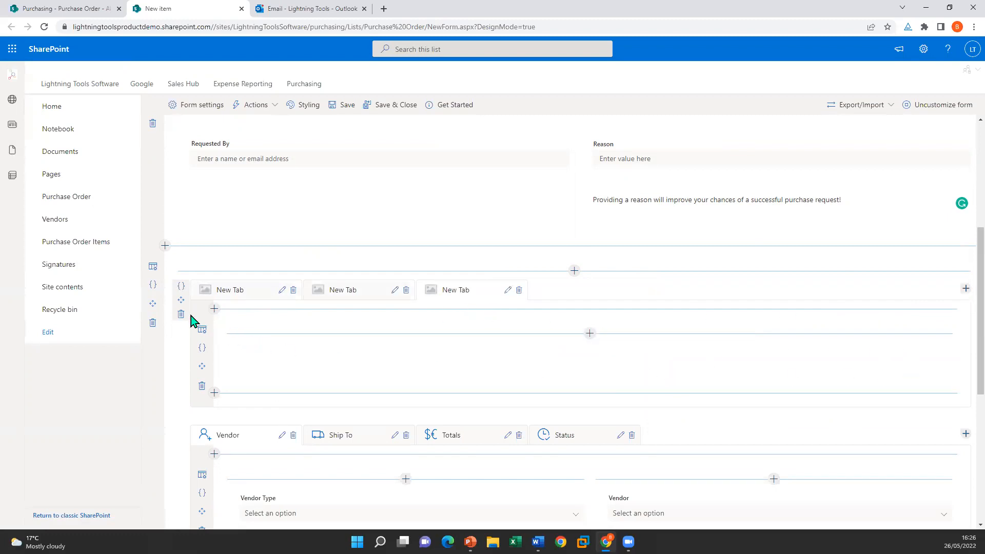
pyautogui.click(497, 308)
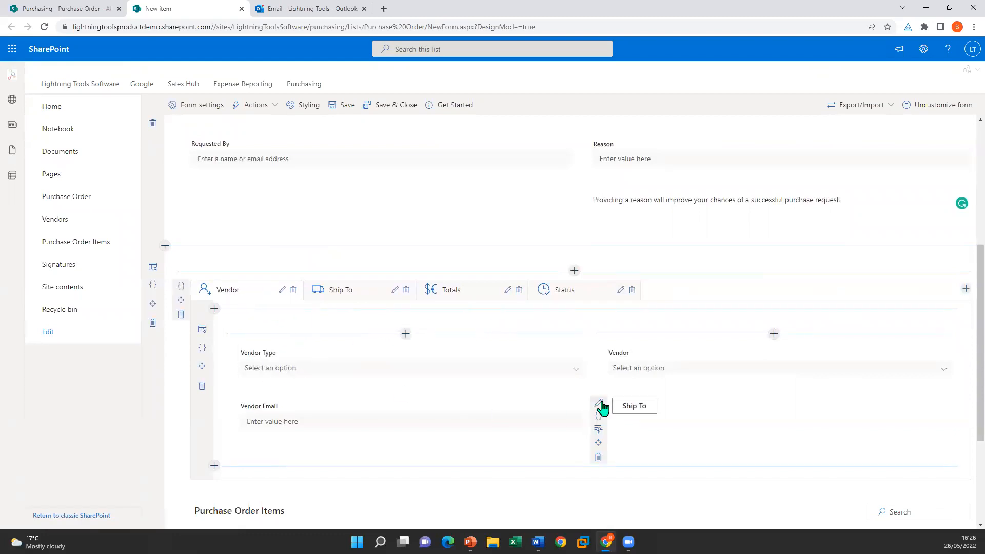
# Step: Check the Ship To button's Redirect to tab On Click action and confirm its settings
pyautogui.click(598, 403)
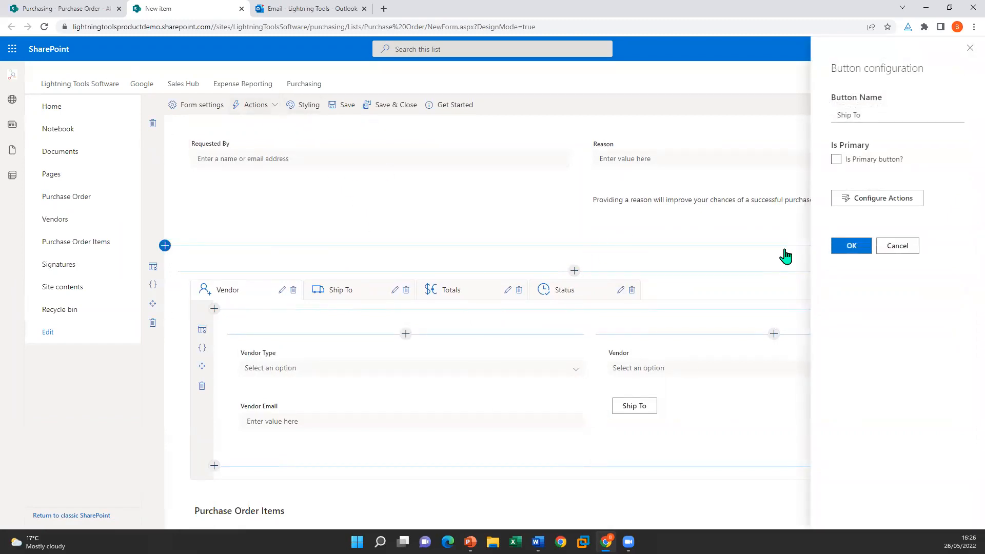
pyautogui.click(908, 202)
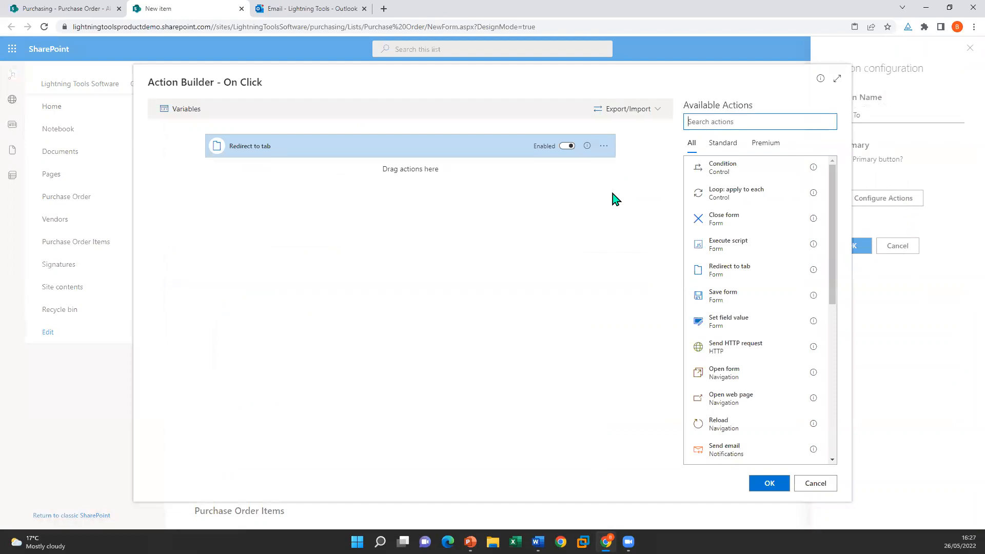
pyautogui.click(253, 152)
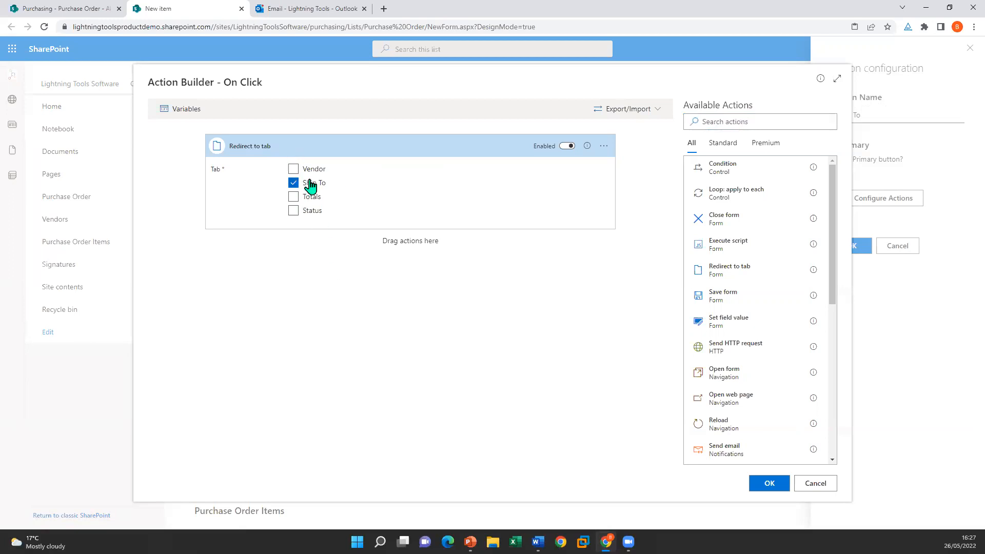
pyautogui.click(825, 484)
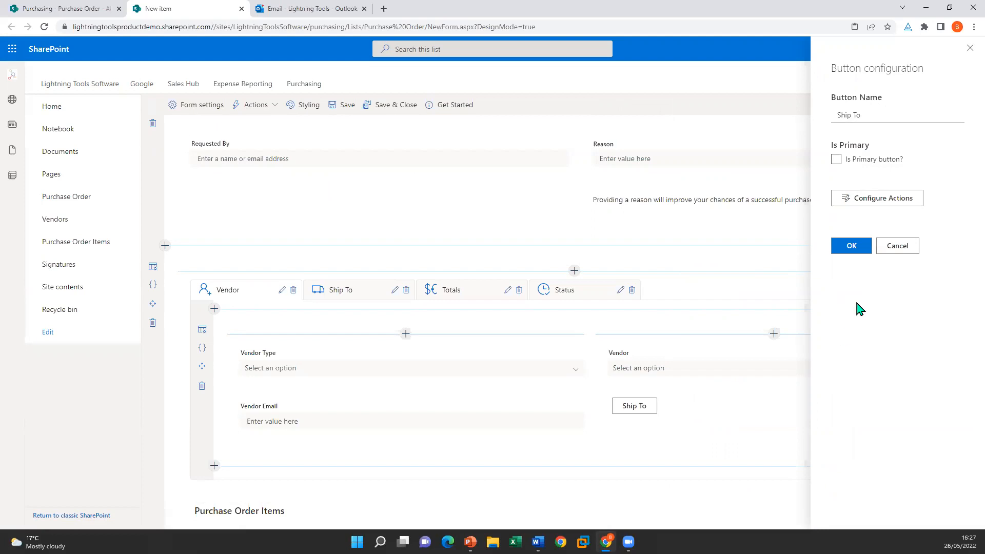
pyautogui.click(845, 246)
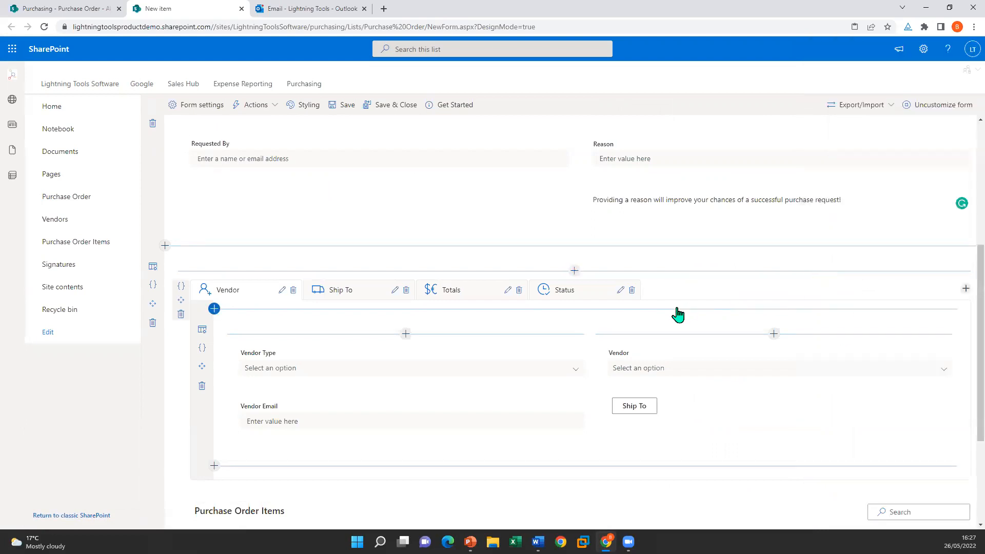
pyautogui.moveTo(639, 421)
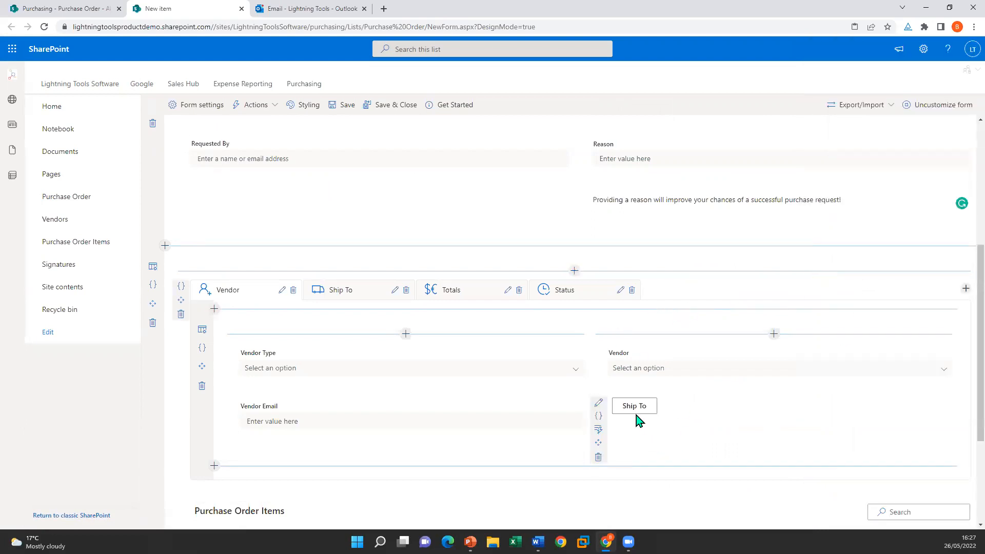
# Step: Show the Ship To tab and inspect Set to HQ Address's company, street and city actions
pyautogui.click(359, 299)
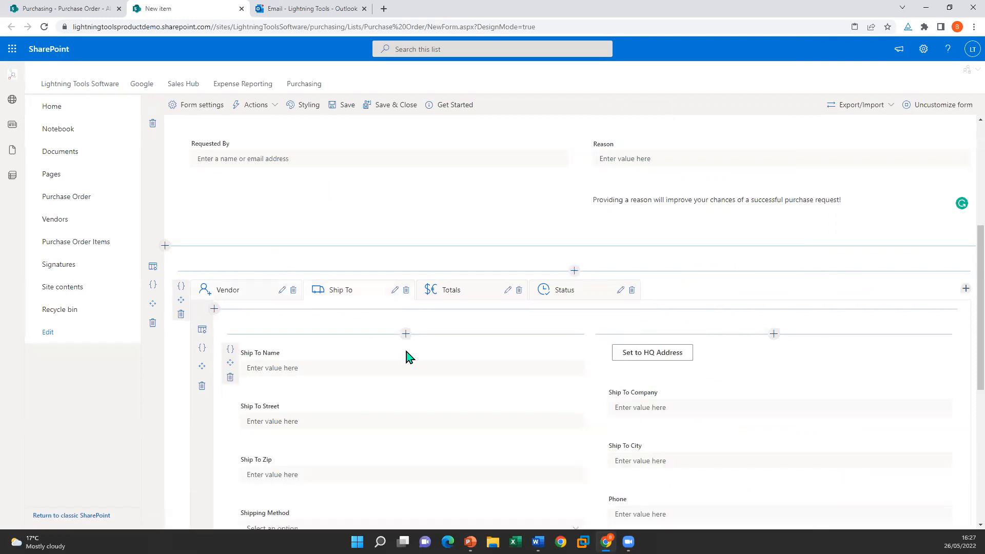
pyautogui.click(598, 350)
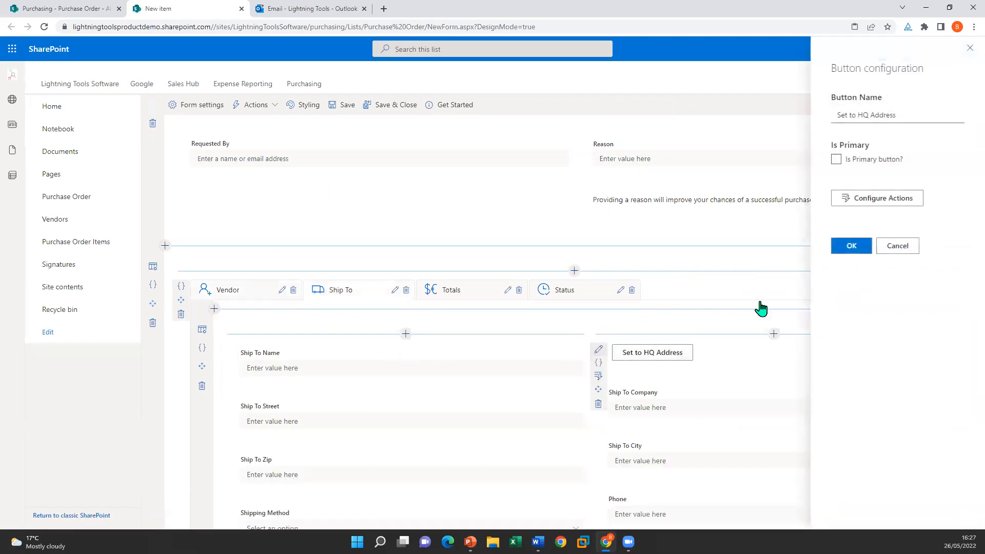
pyautogui.click(866, 202)
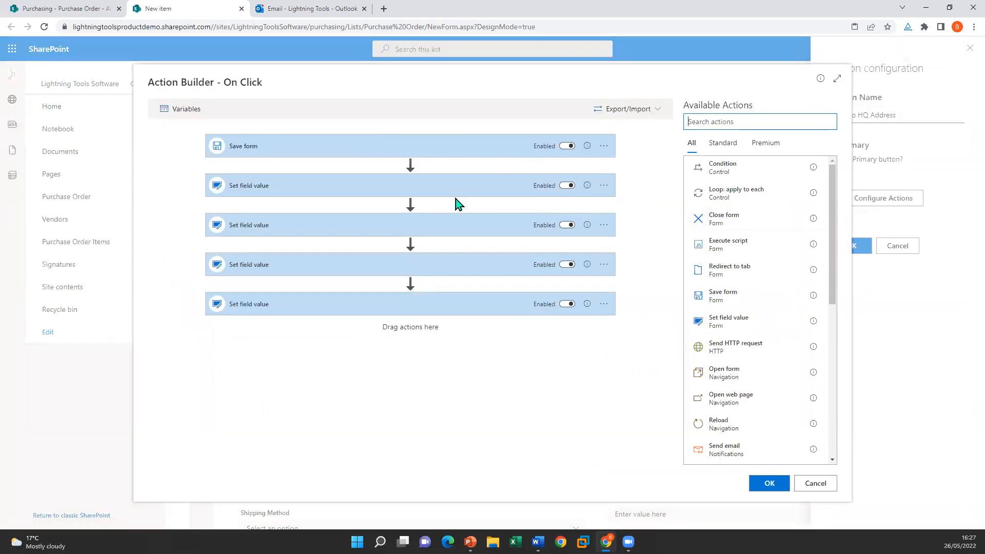
pyautogui.click(396, 191)
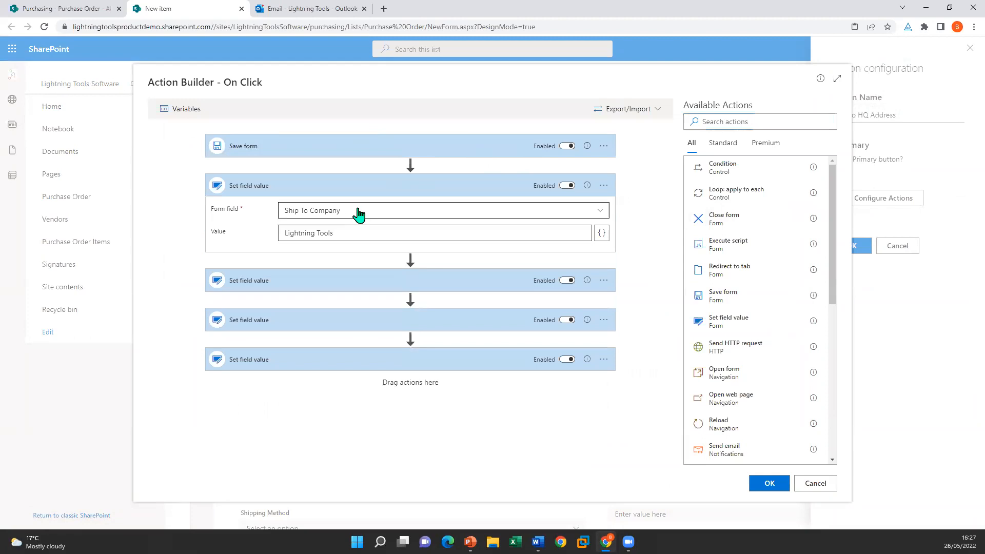
pyautogui.click(315, 280)
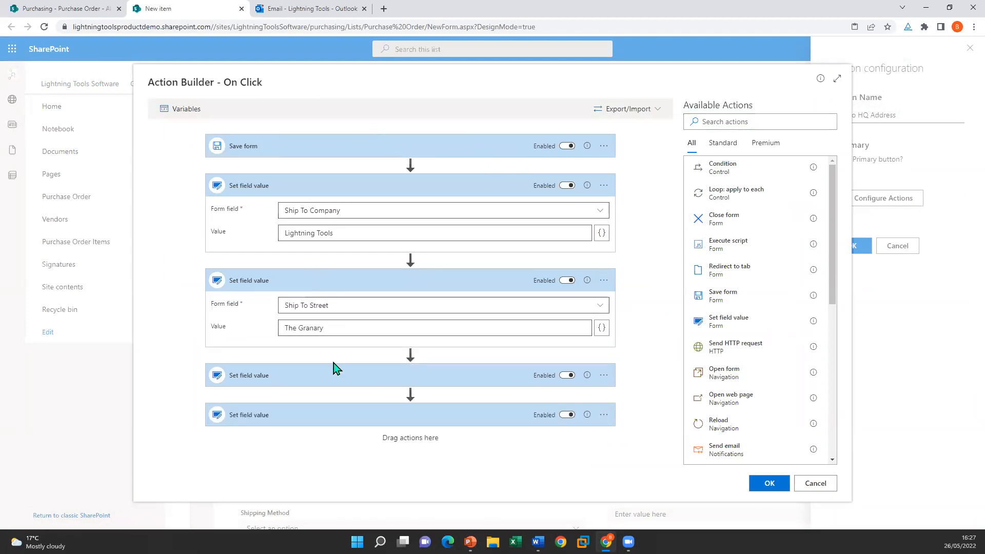
pyautogui.click(336, 419)
pyautogui.scroll(-1, 341, 360)
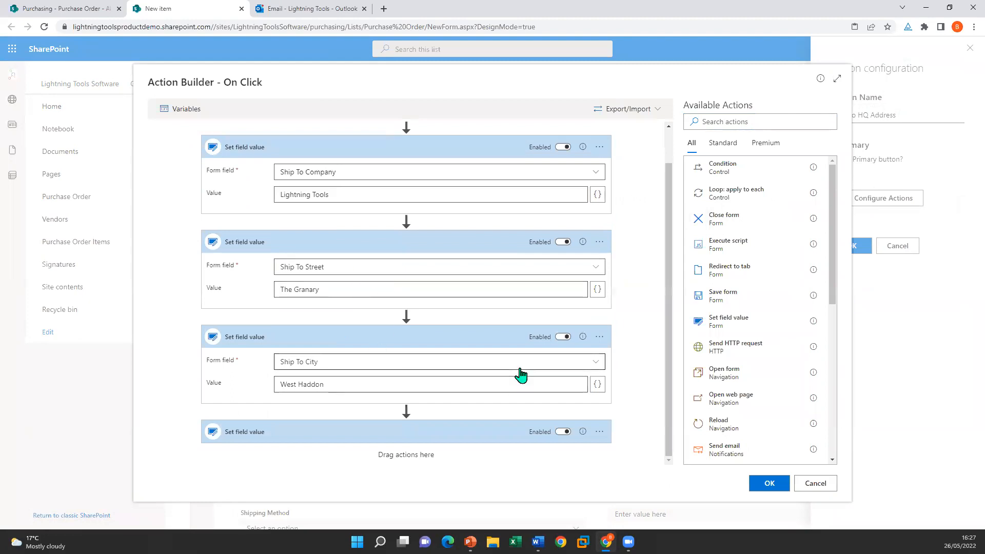
pyautogui.click(808, 484)
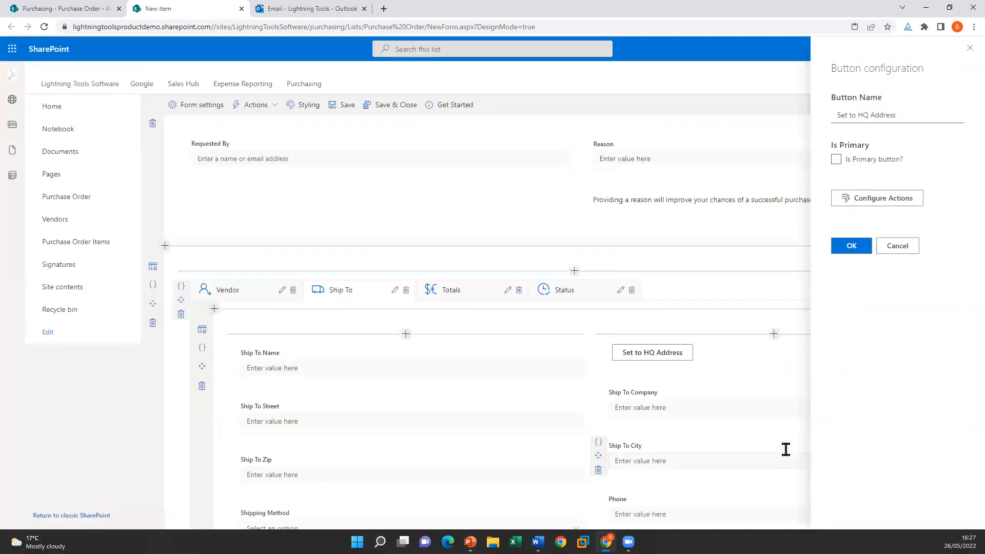
pyautogui.click(849, 246)
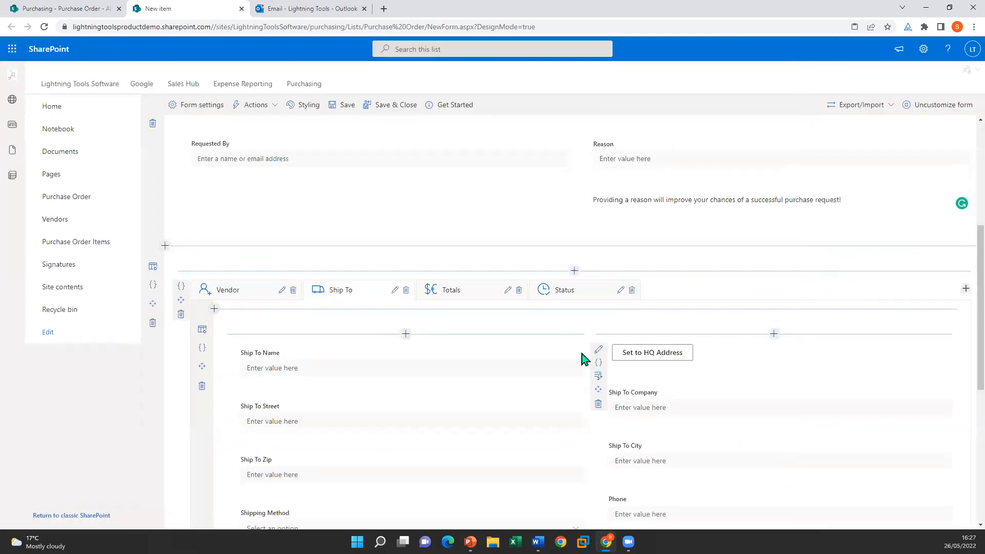
pyautogui.scroll(-3, 568, 356)
# Step: On the Totals tab, open SubTotal's Calculated expression and delete its existing formula
pyautogui.click(434, 138)
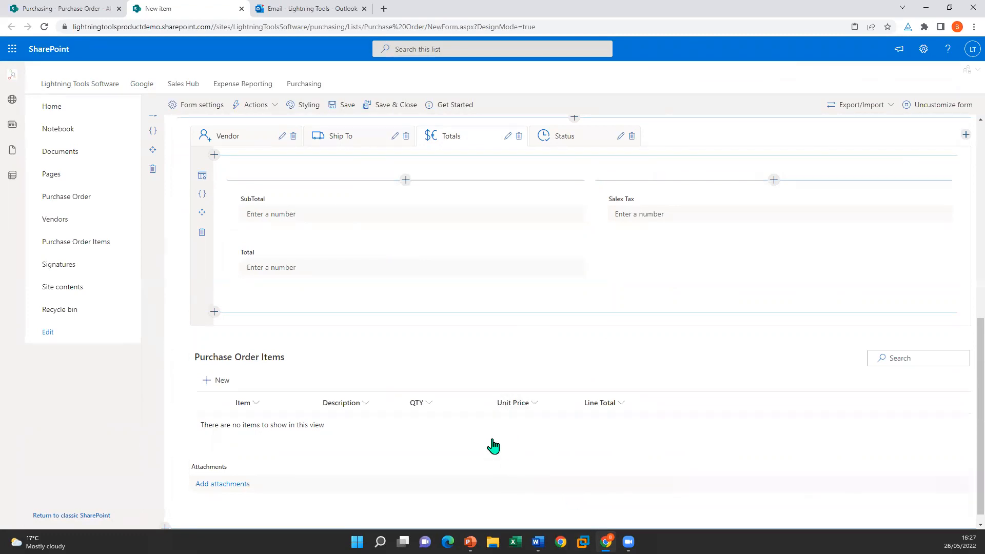
pyautogui.click(233, 198)
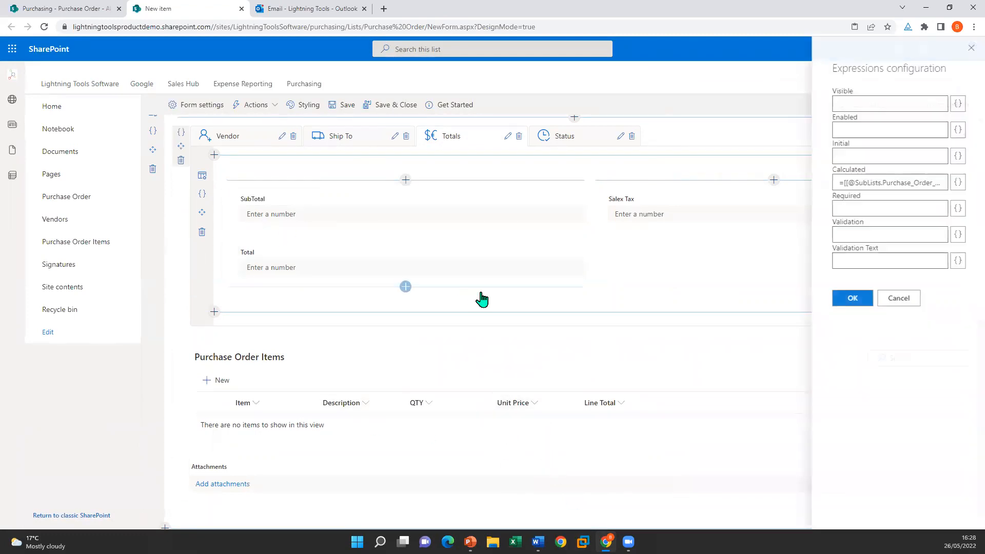
pyautogui.click(957, 182)
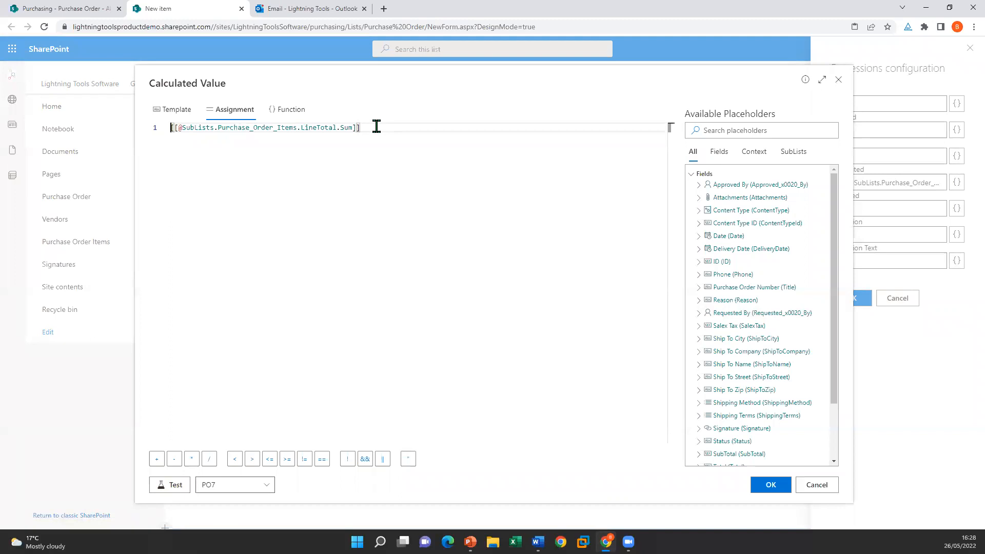
pyautogui.moveTo(363, 130); pyautogui.dragTo(148, 128)
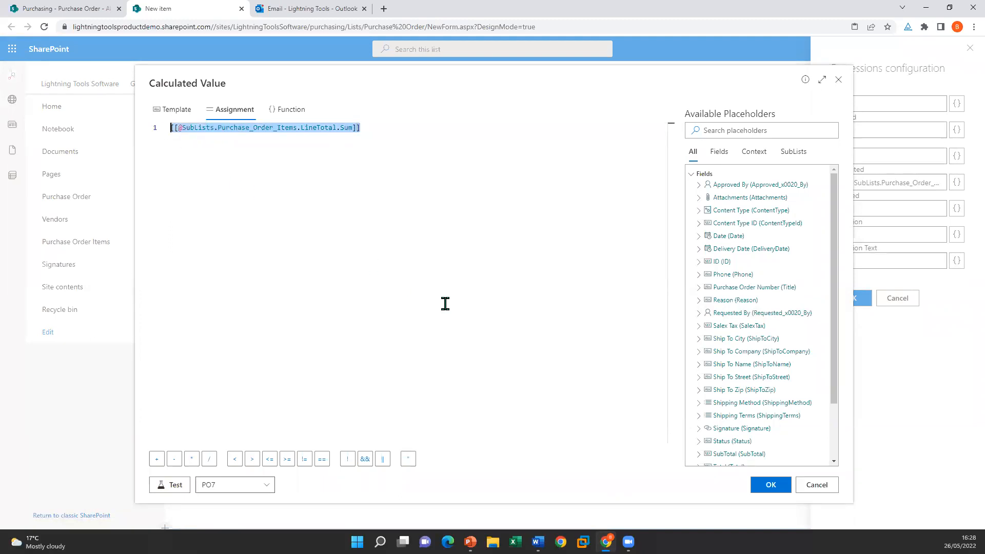
pyautogui.press('BackSpace')
# Step: Set SubTotal to SubLists > Purchase Order Items > Line Total > Sum and apply it
pyautogui.scroll(-3, 799, 374)
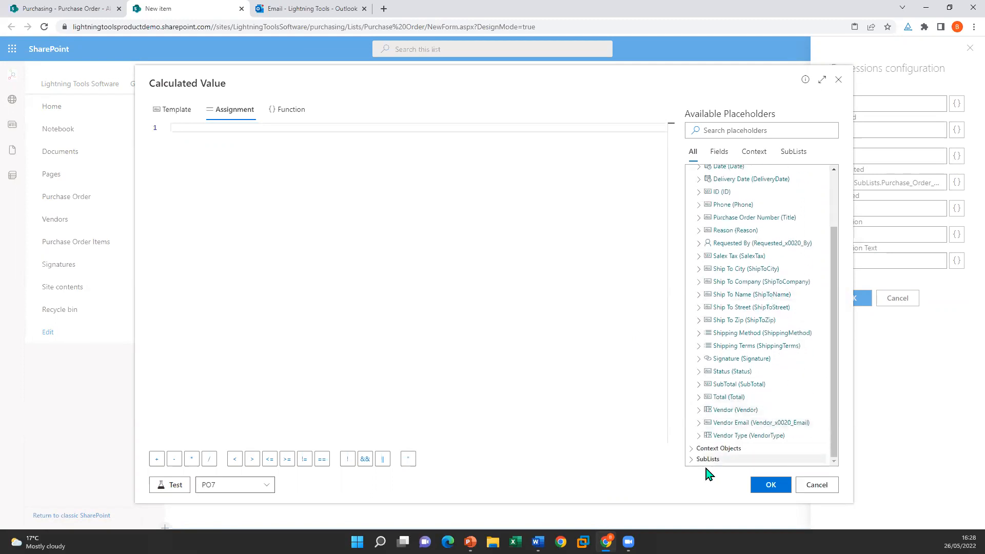
pyautogui.click(692, 460)
pyautogui.scroll(-1, 739, 360)
pyautogui.click(699, 460)
pyautogui.scroll(-3, 747, 359)
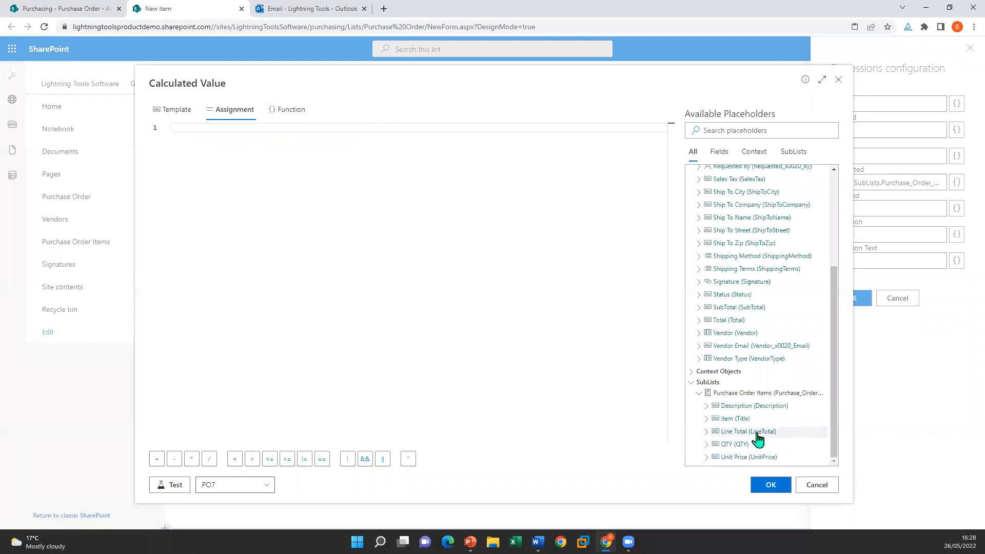
pyautogui.click(707, 433)
pyautogui.scroll(-1, 713, 390)
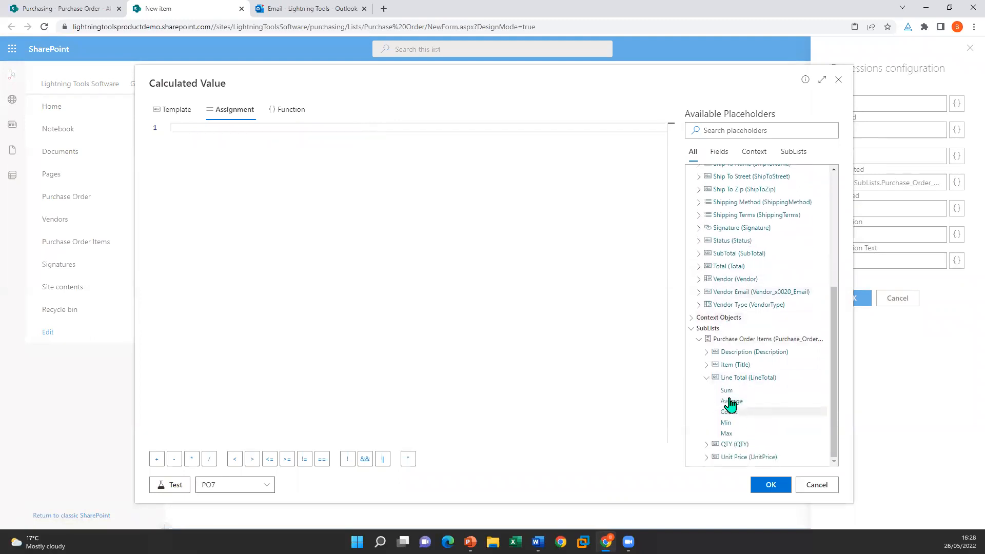
pyautogui.doubleClick(727, 392)
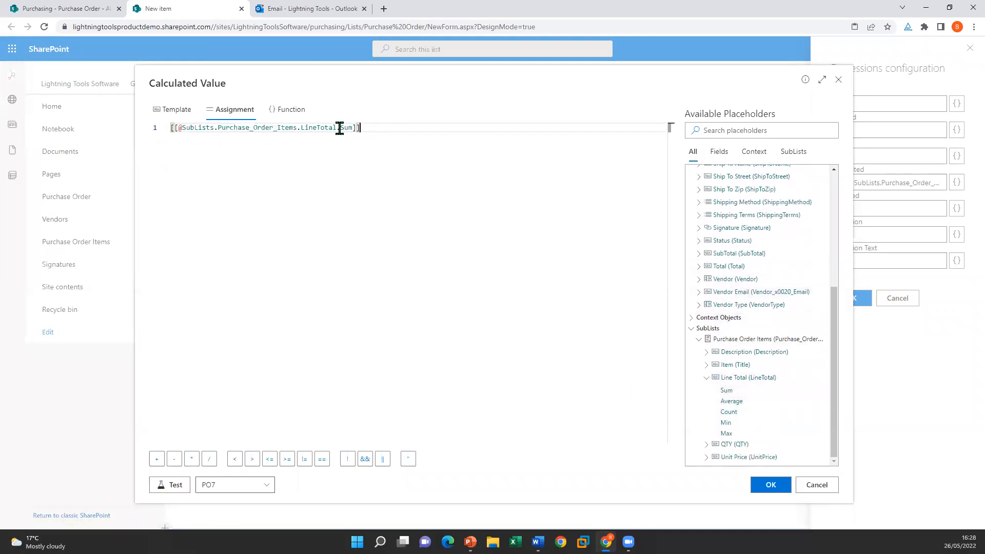
pyautogui.click(754, 486)
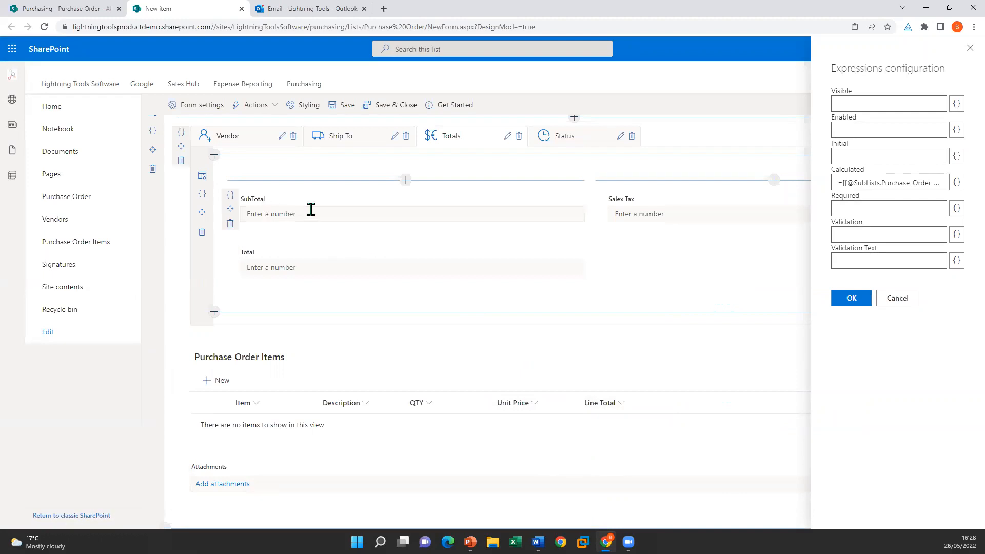
# Step: Check the Total field's calculation, leave it unchanged, and close the expression settings
pyautogui.click(231, 250)
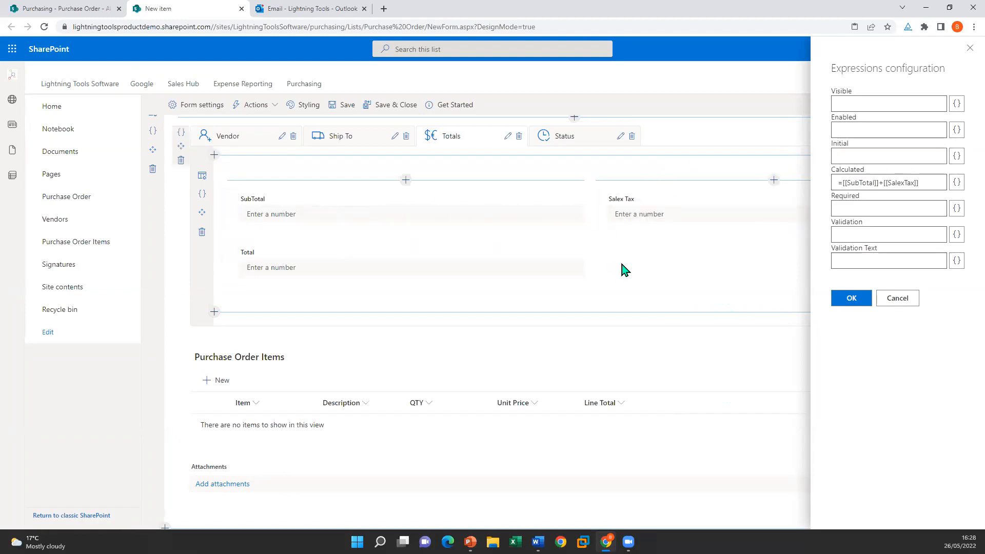
pyautogui.click(882, 298)
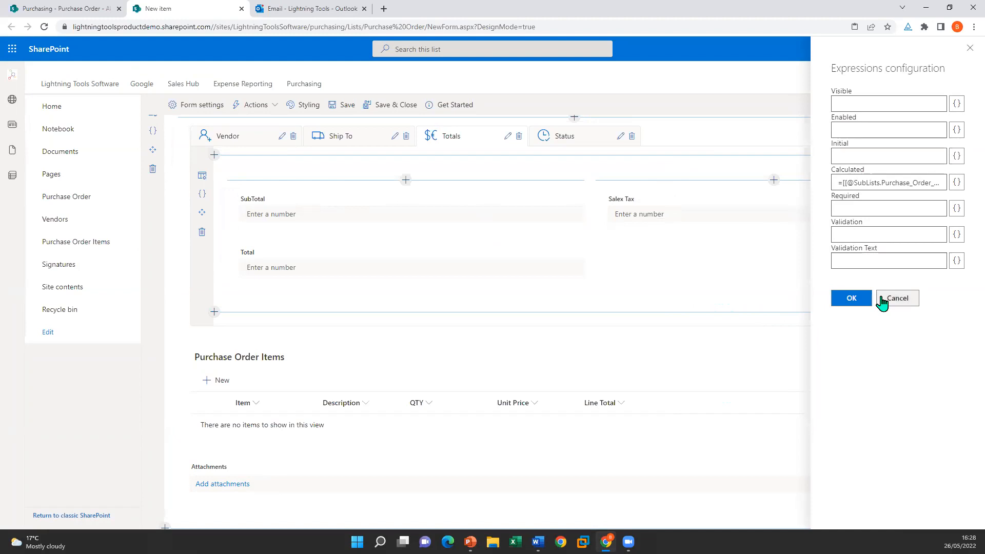
pyautogui.click(849, 302)
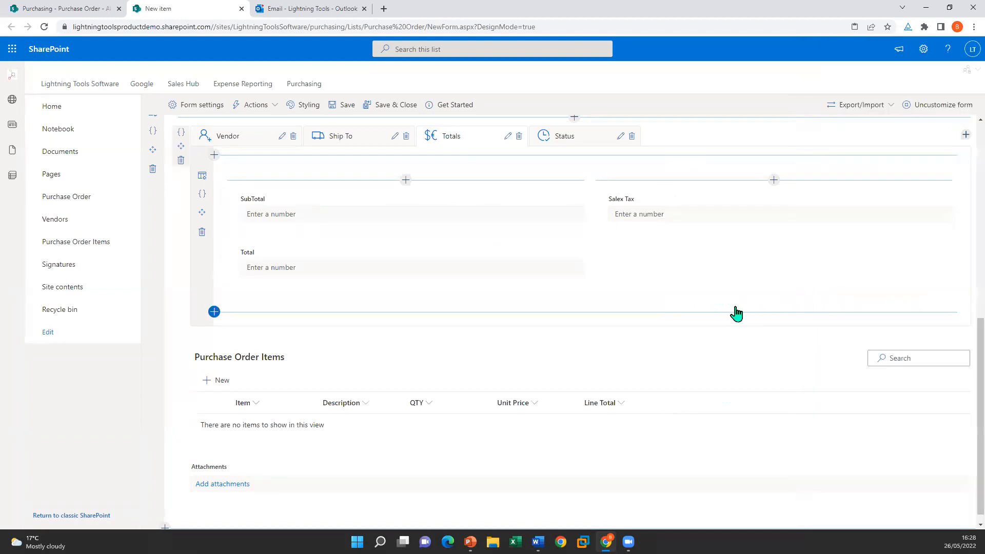
# Step: Open the Command Bar actions and review the actions Save Draft runs
pyautogui.click(273, 105)
pyautogui.click(301, 132)
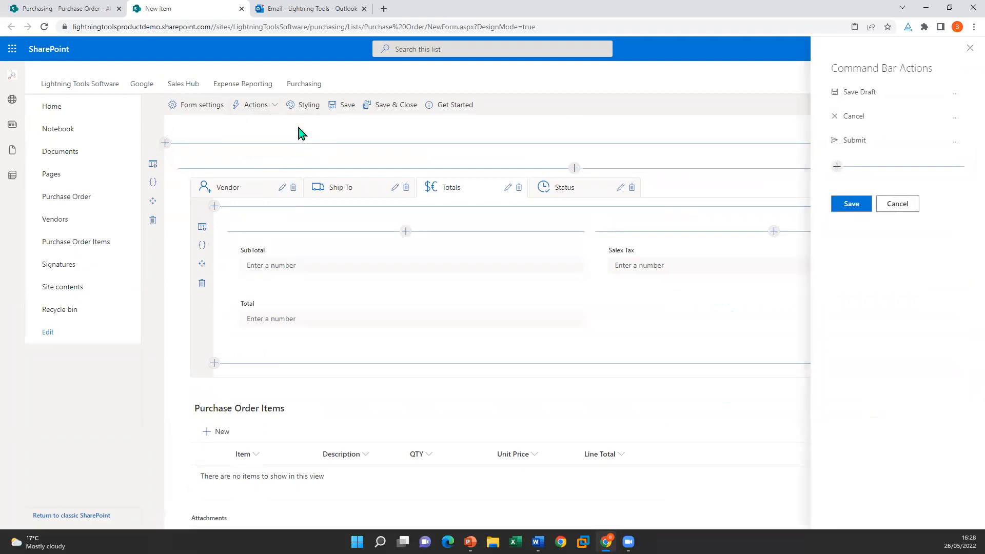
pyautogui.click(955, 94)
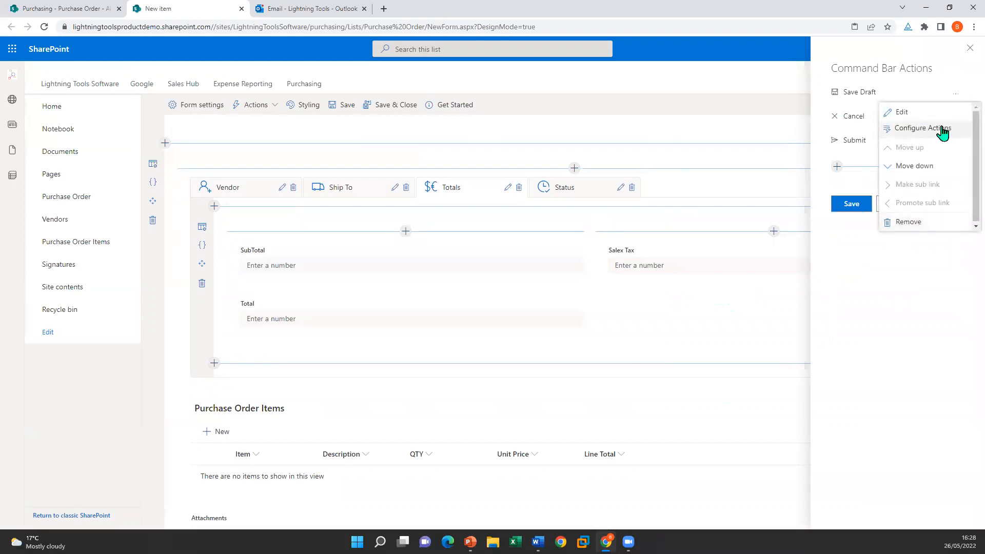
pyautogui.click(943, 133)
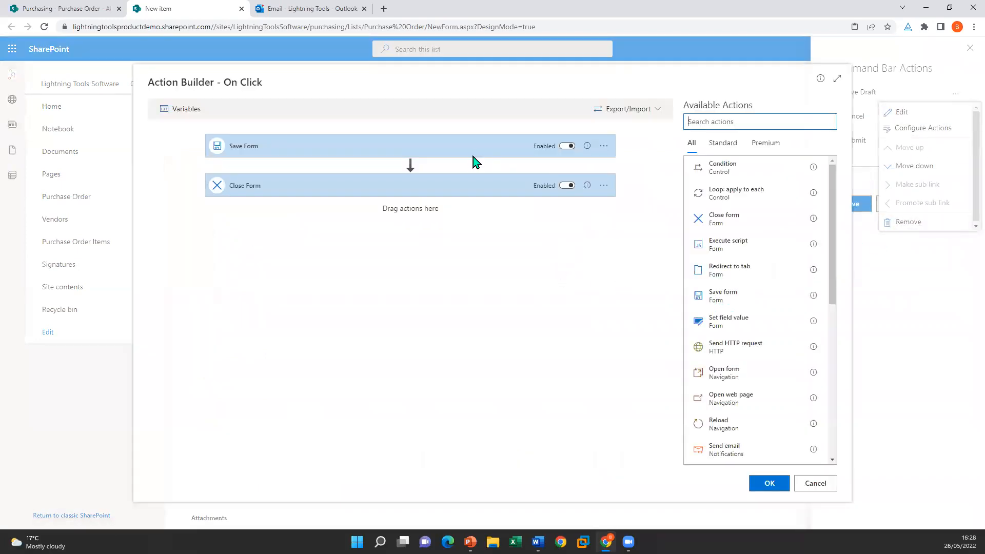
pyautogui.click(809, 487)
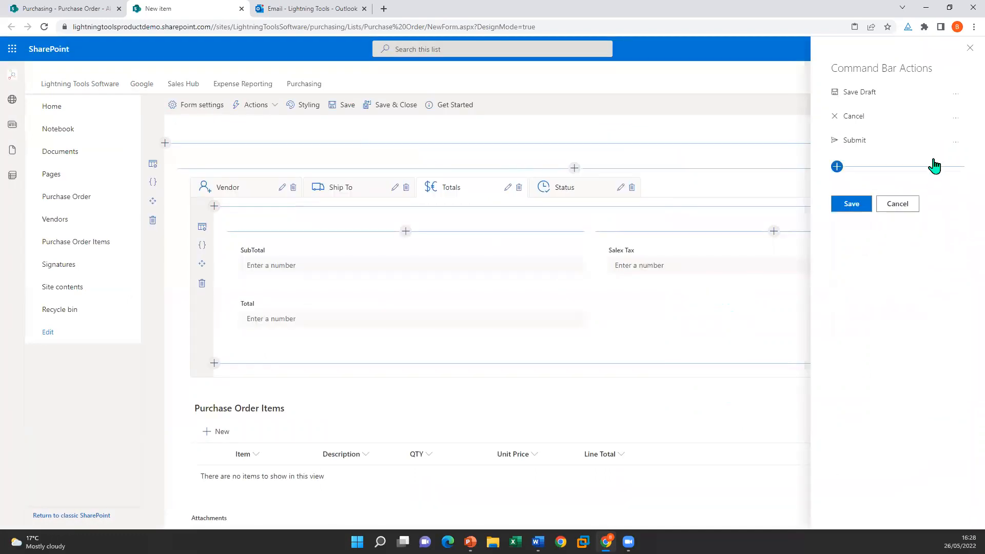
# Step: Check the Save Draft command's details unchanged, then bring up the Submit command's options
pyautogui.click(950, 93)
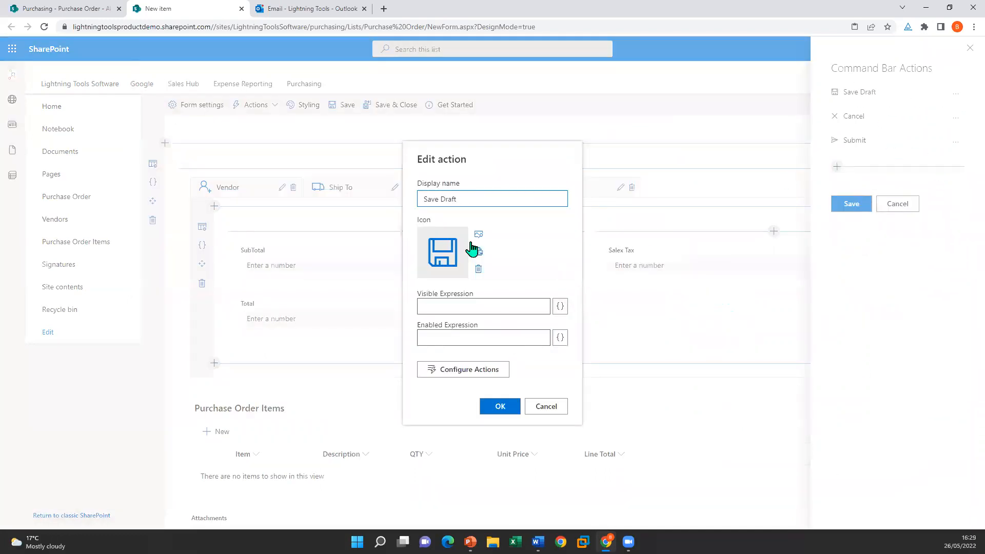
pyautogui.click(548, 406)
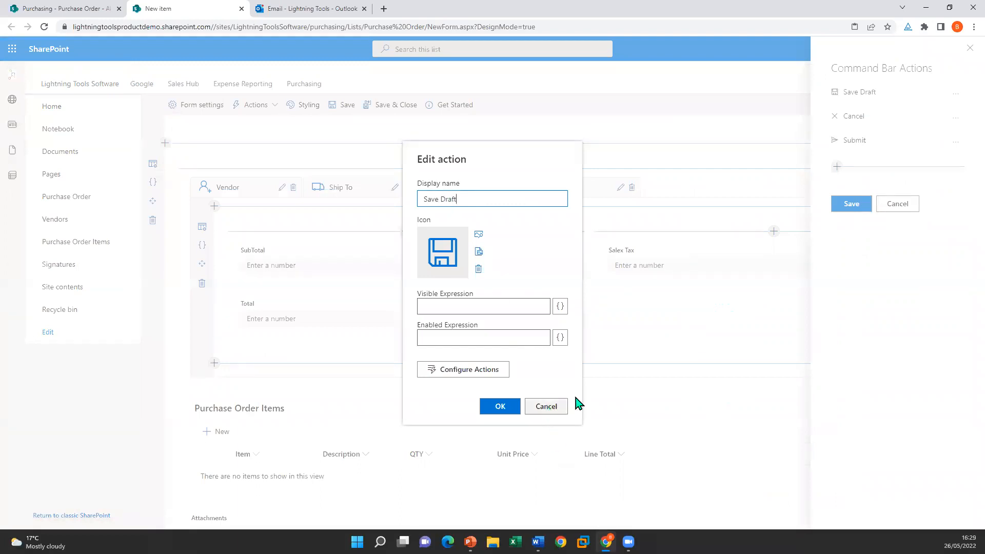
pyautogui.click(959, 141)
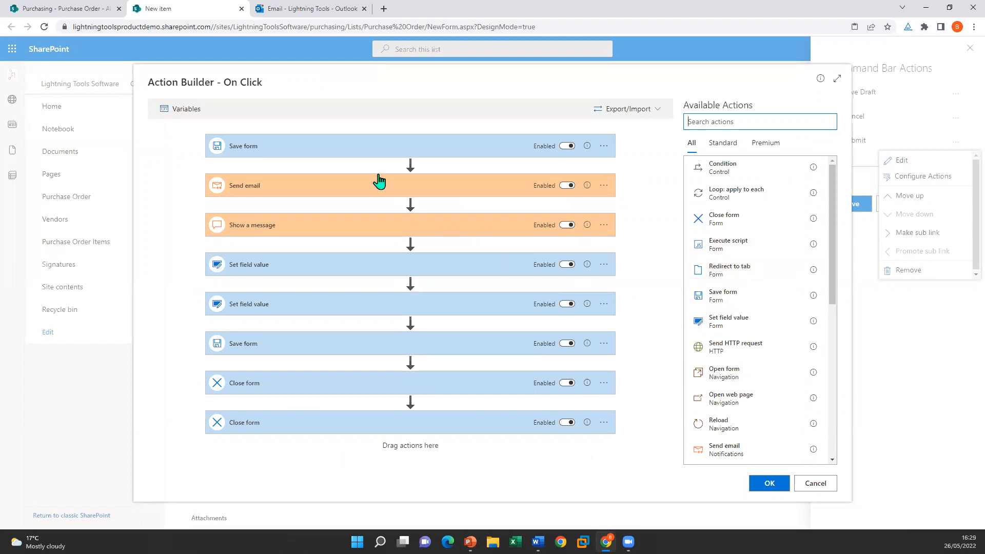
# Step: Inspect the Send email step's body formatting options and its expression template
pyautogui.click(290, 194)
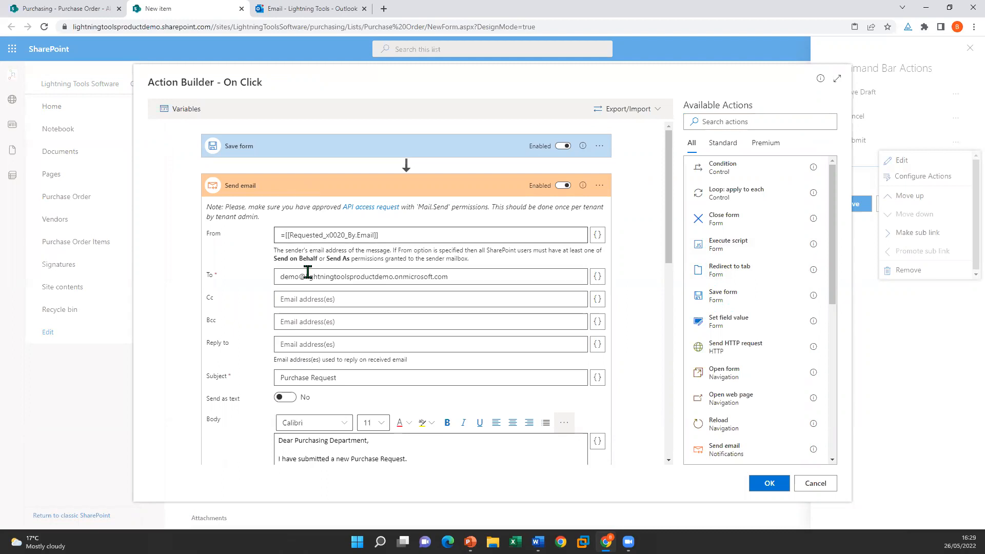
pyautogui.scroll(-5, 323, 293)
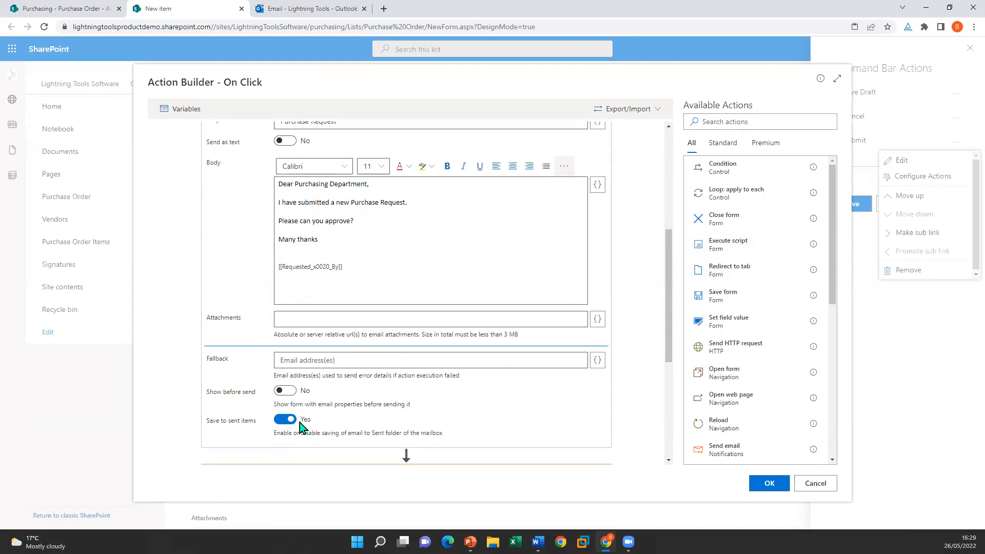
pyautogui.scroll(5, 302, 428)
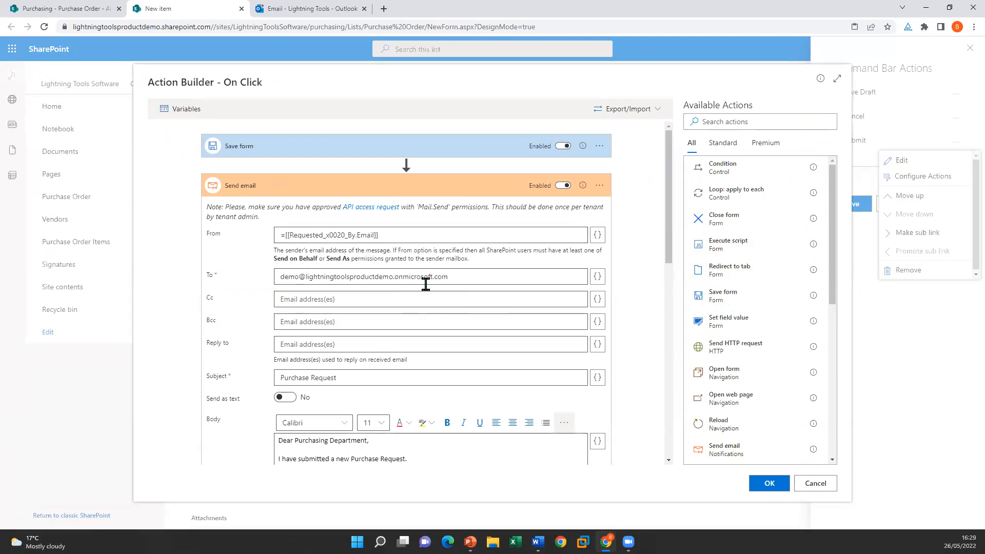
pyautogui.scroll(-3, 424, 307)
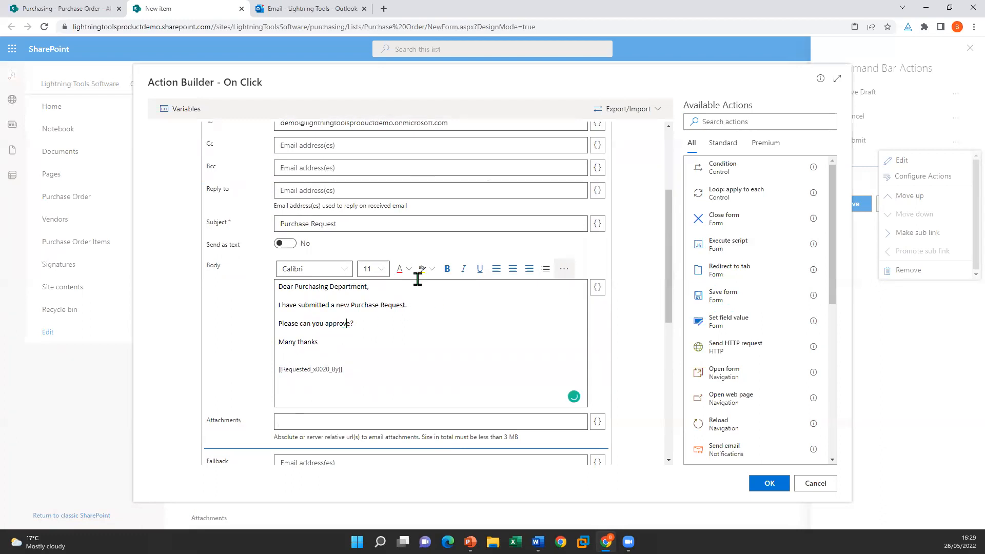
pyautogui.click(565, 270)
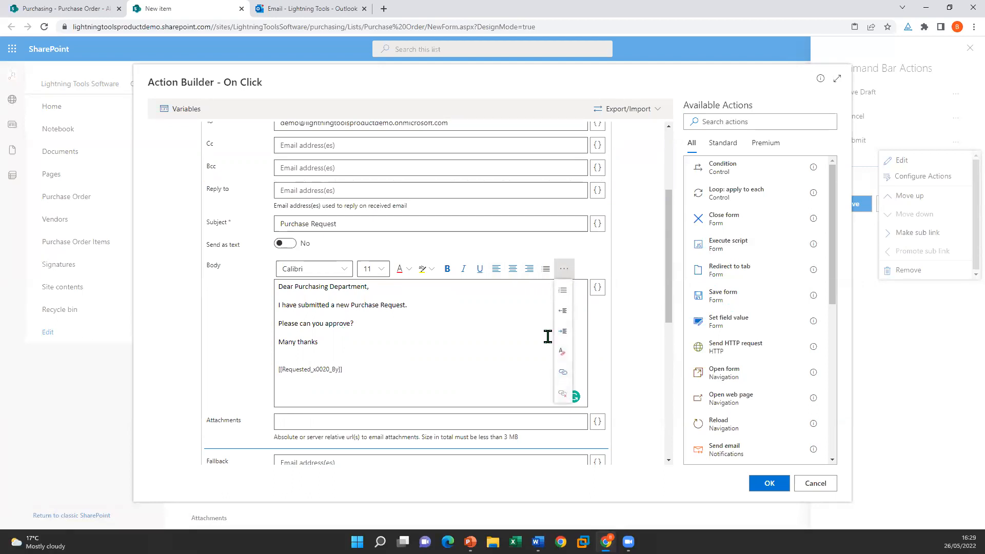
pyautogui.click(513, 337)
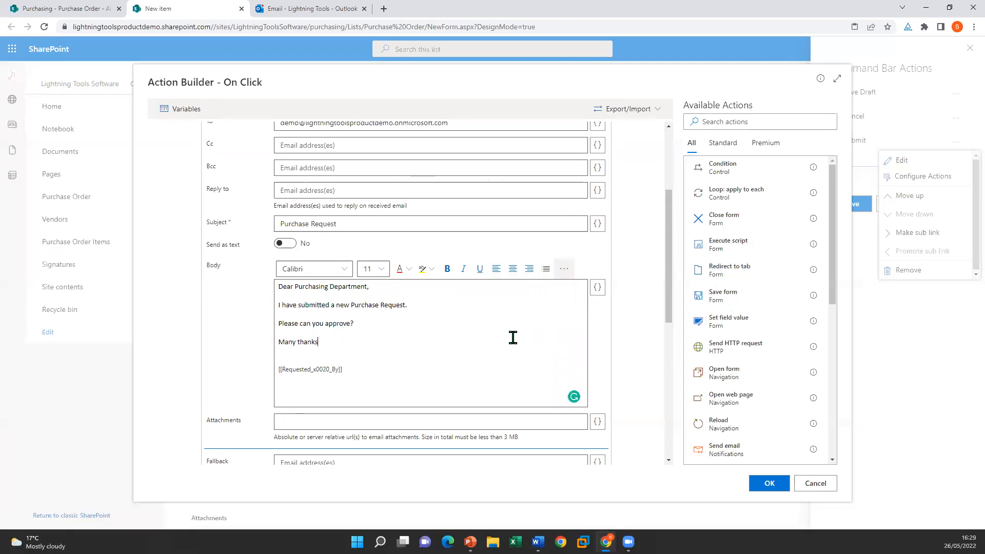
pyautogui.click(598, 288)
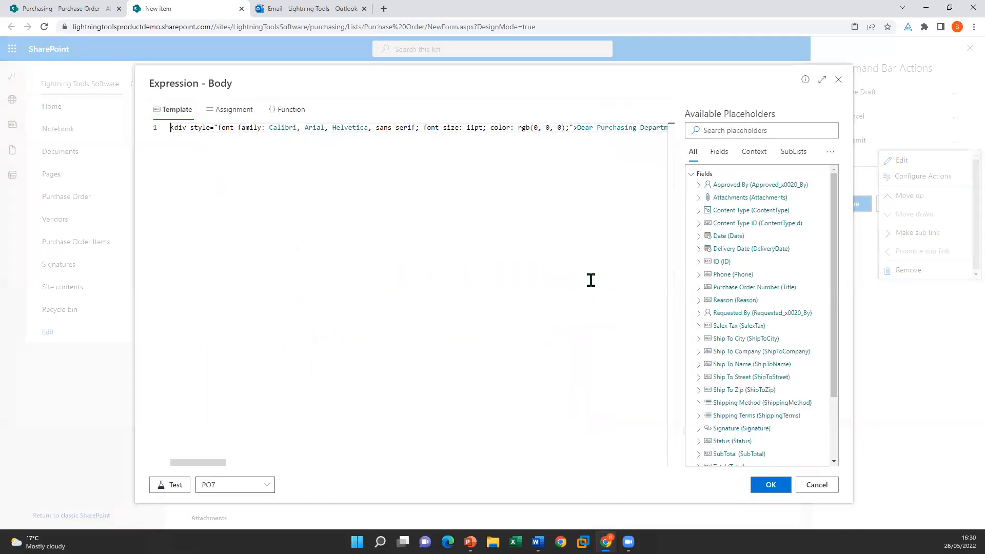
pyautogui.click(839, 79)
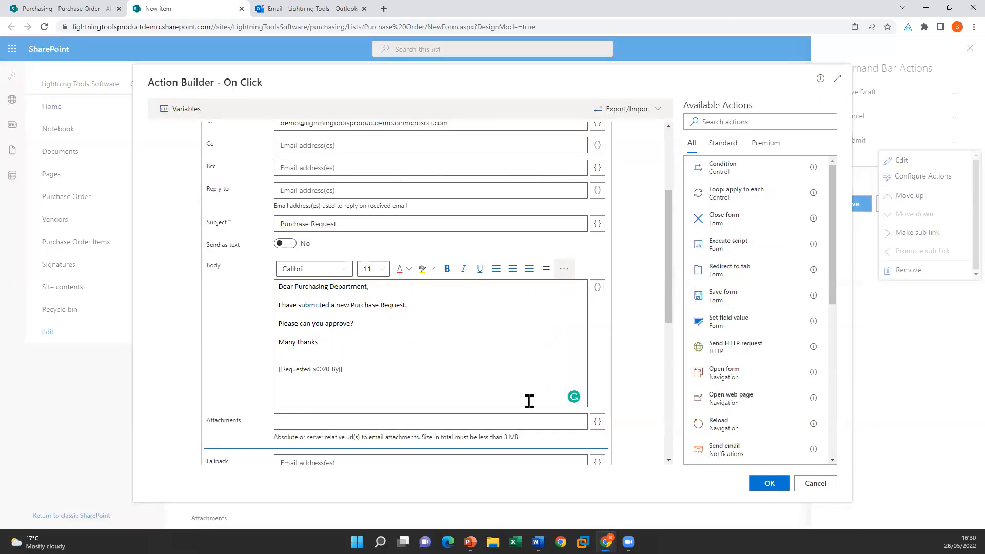
pyautogui.scroll(-3, 522, 360)
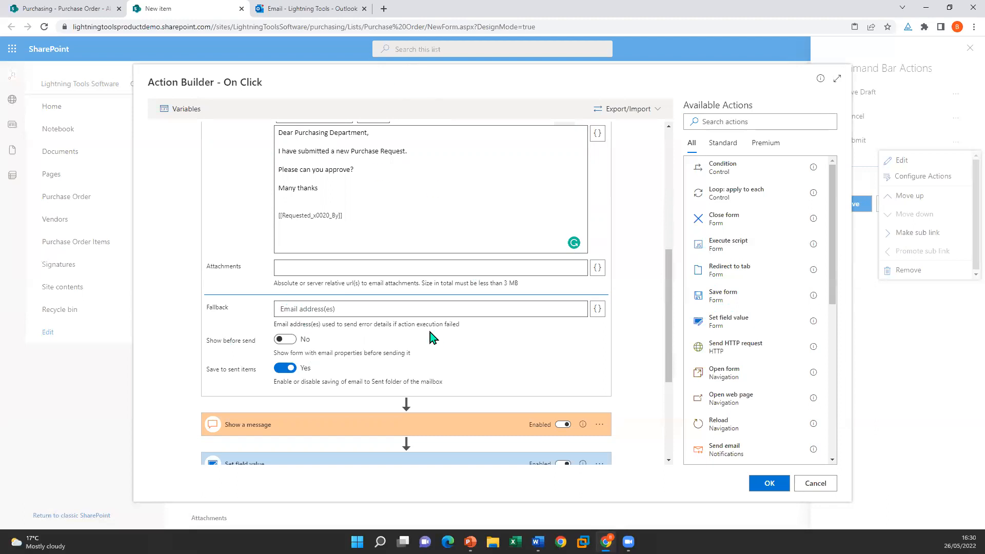
# Step: Turn on Show before send and expand the Purchase Order Number and Status Pending field-value steps
pyautogui.click(286, 345)
pyautogui.scroll(-4, 619, 352)
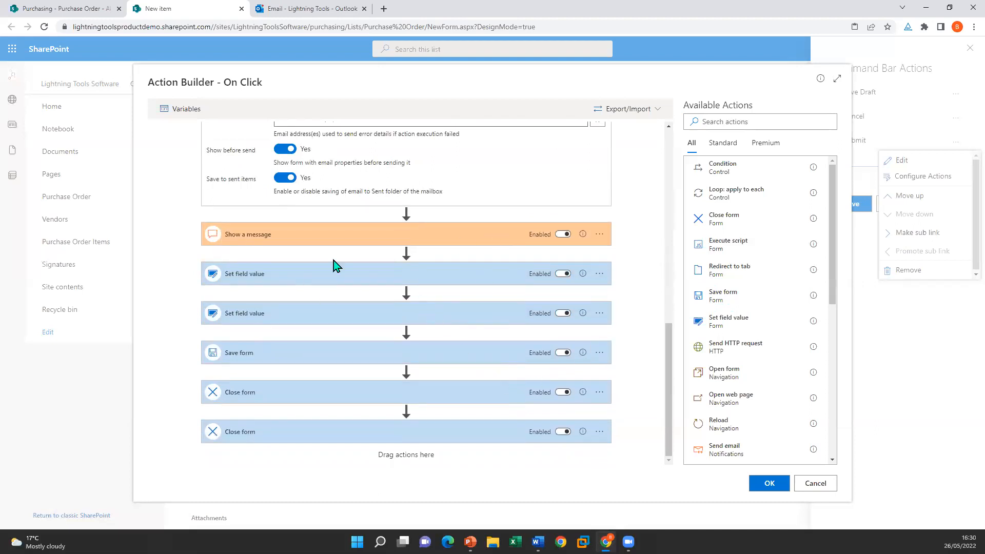
pyautogui.click(303, 279)
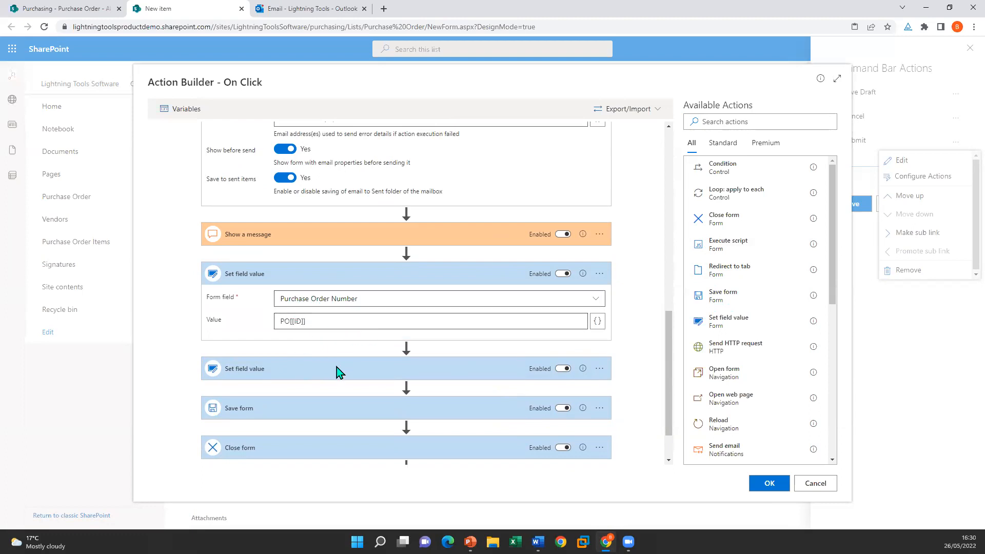
pyautogui.click(327, 382)
pyautogui.scroll(-2, 344, 364)
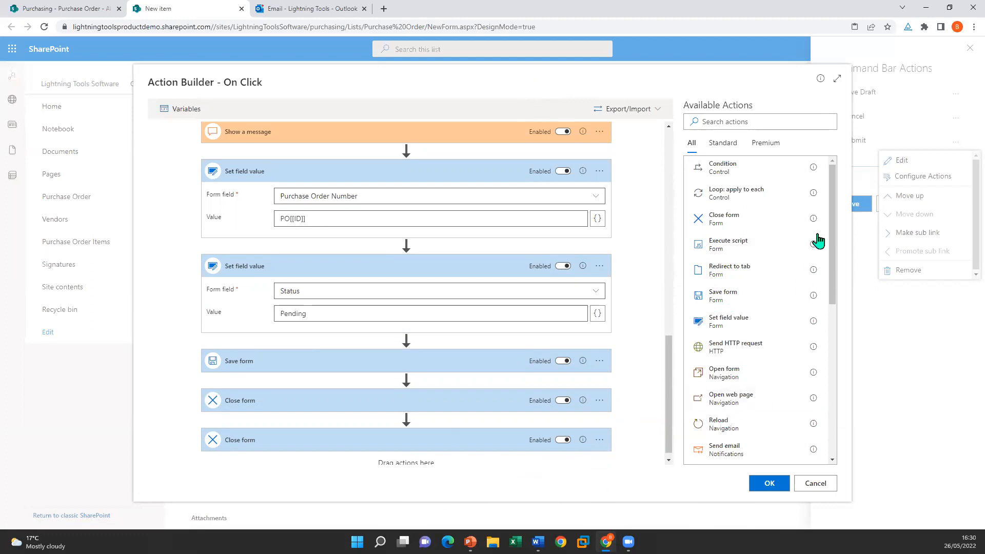
# Step: Look over the remaining actions and cancel the Action Builder without saving
pyautogui.moveTo(835, 252); pyautogui.dragTo(851, 398)
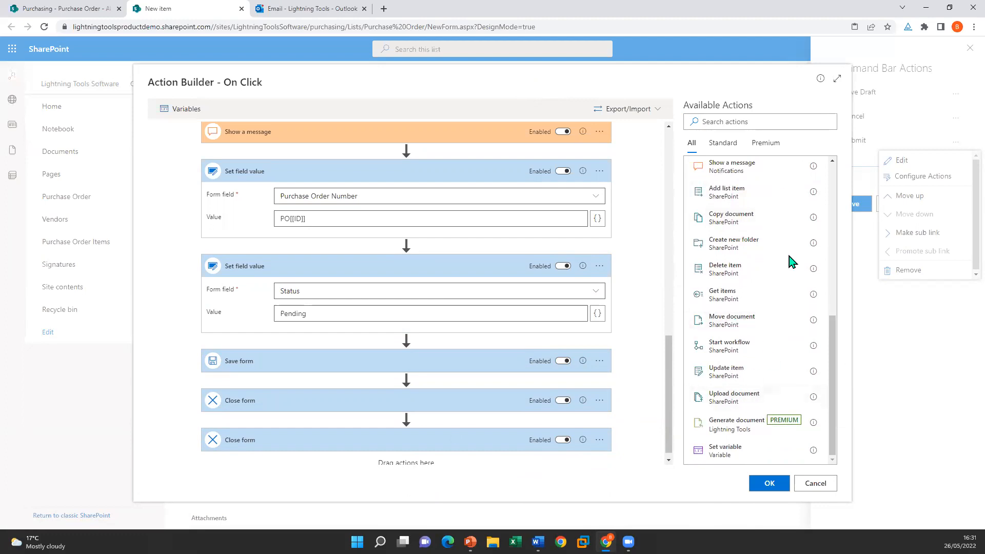
pyautogui.scroll(2, 746, 282)
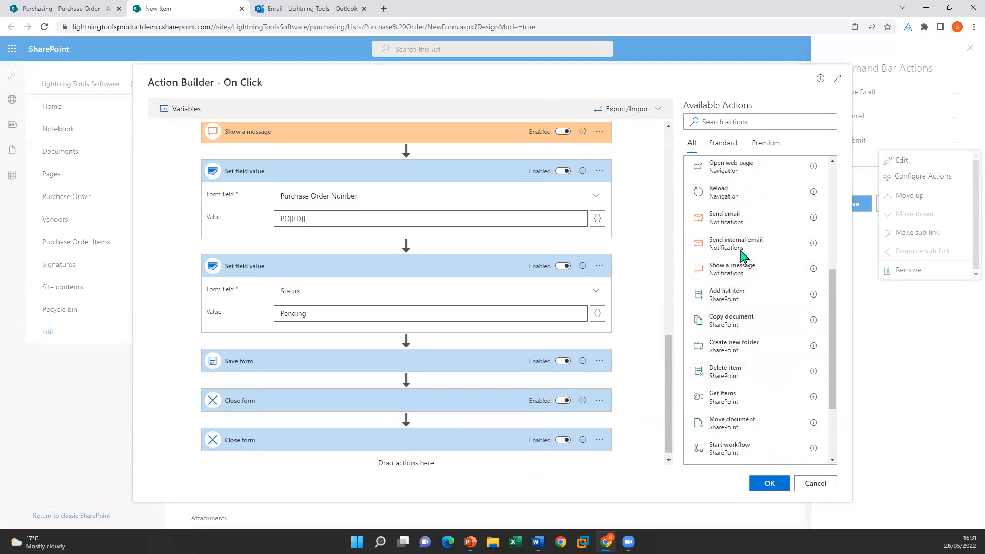
pyautogui.scroll(1, 749, 248)
pyautogui.scroll(3, 749, 247)
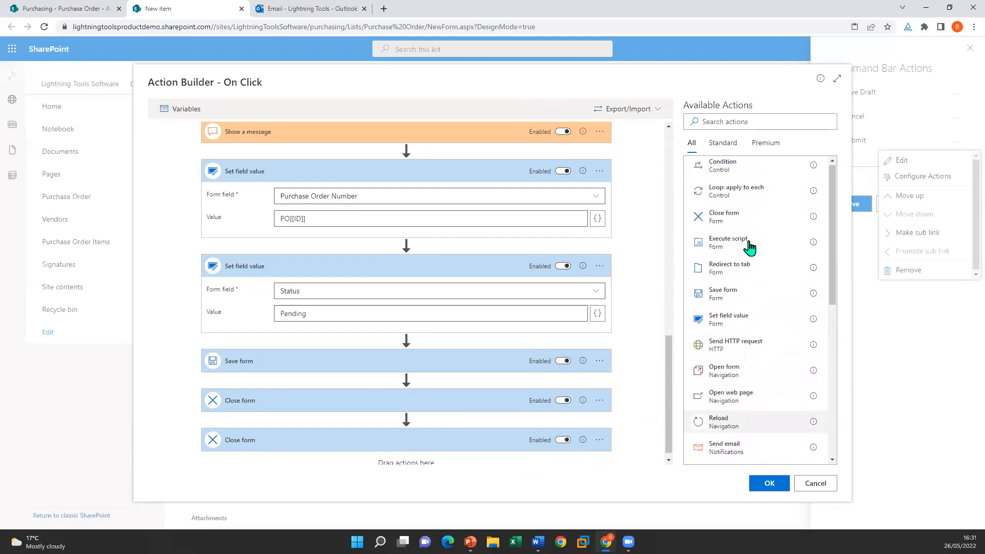
pyautogui.click(832, 483)
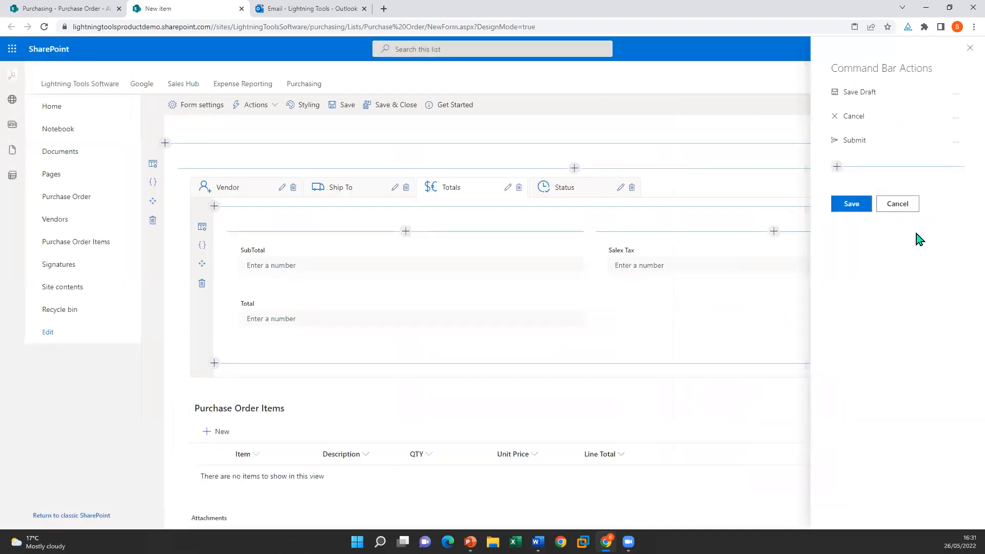
# Step: Save & Close the new-item form, then start Edit Customization for EditForm.aspx
pyautogui.click(899, 205)
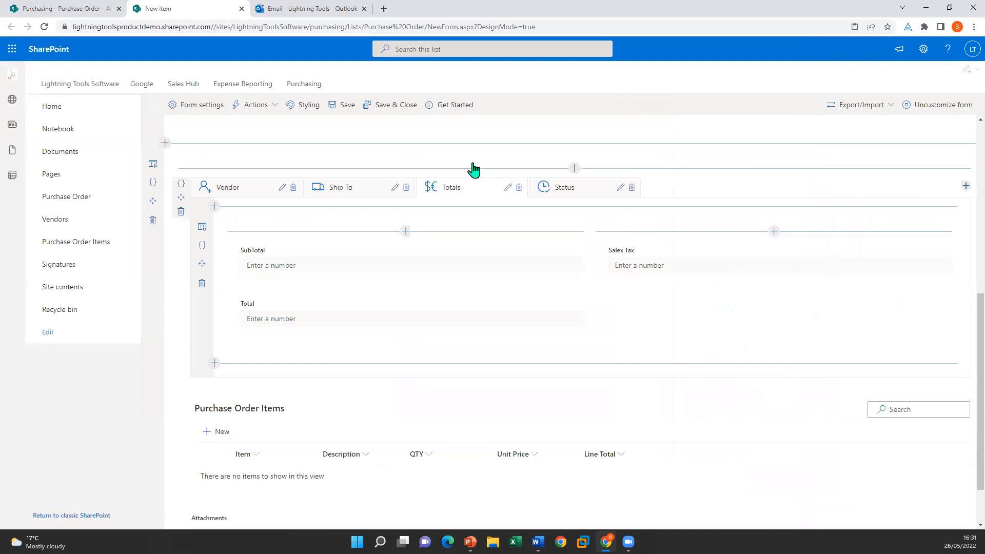
pyautogui.click(382, 106)
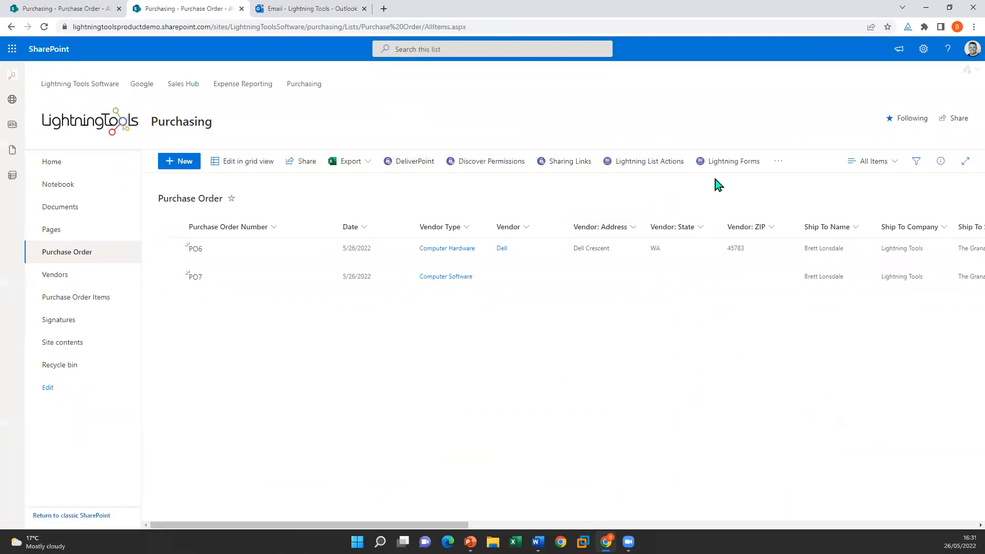
pyautogui.click(723, 164)
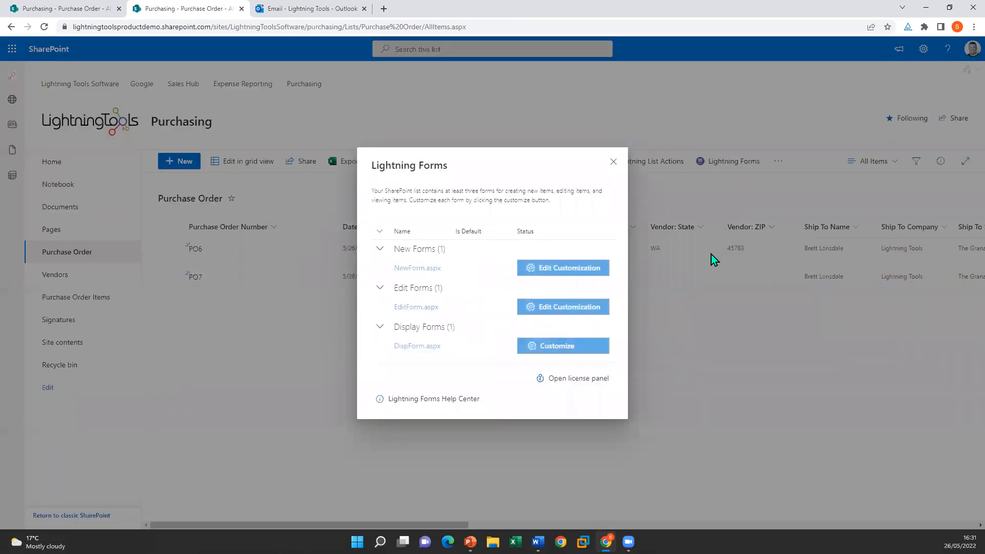
pyautogui.click(567, 311)
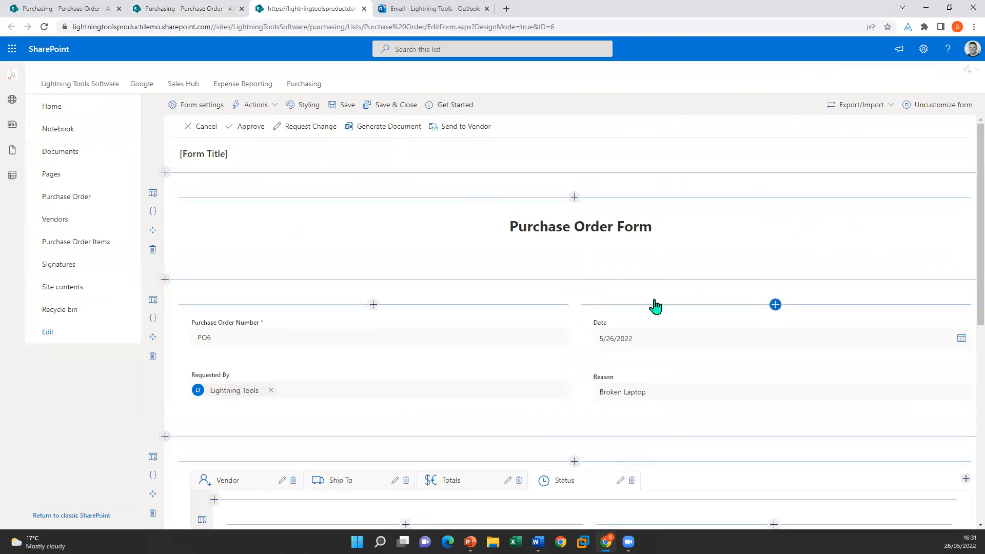
pyautogui.scroll(-2, 597, 293)
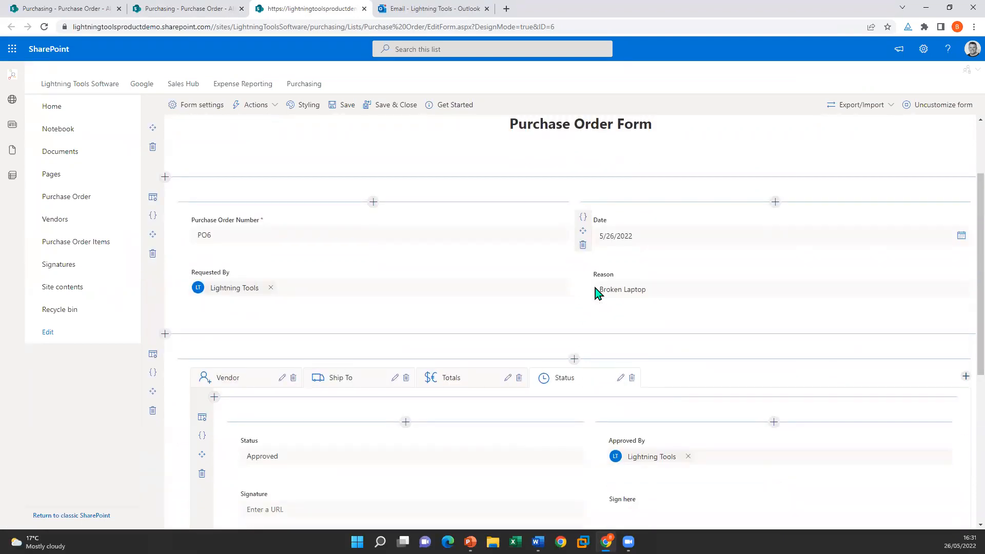
pyautogui.scroll(-2, 628, 282)
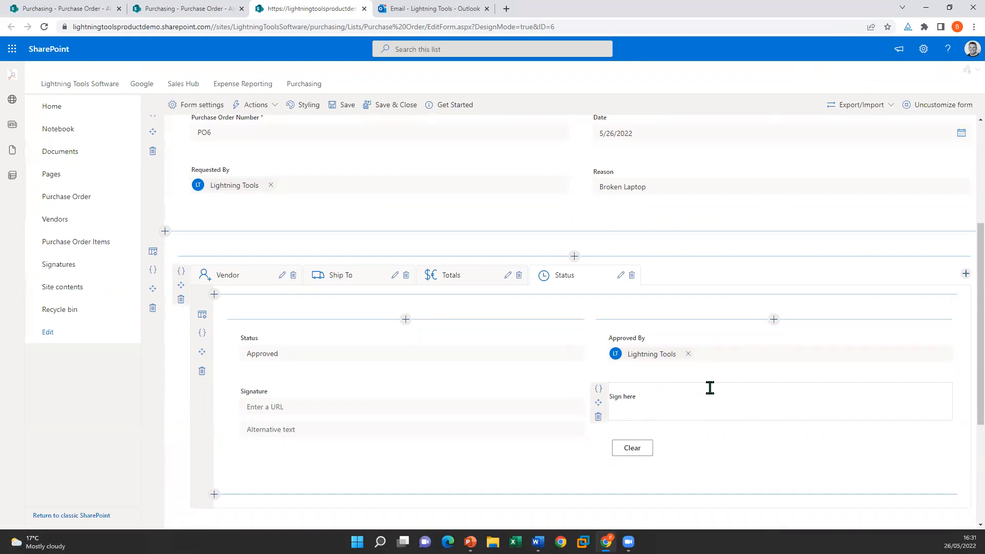
pyautogui.scroll(4, 710, 388)
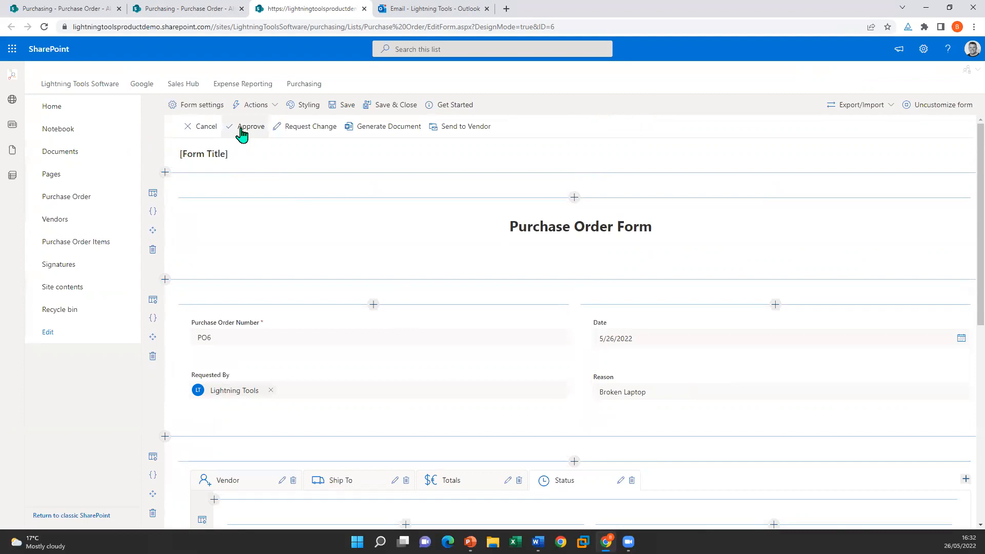
# Step: Edit the Approve command from the Command Bar actions and open its On Click Action Builder
pyautogui.click(256, 105)
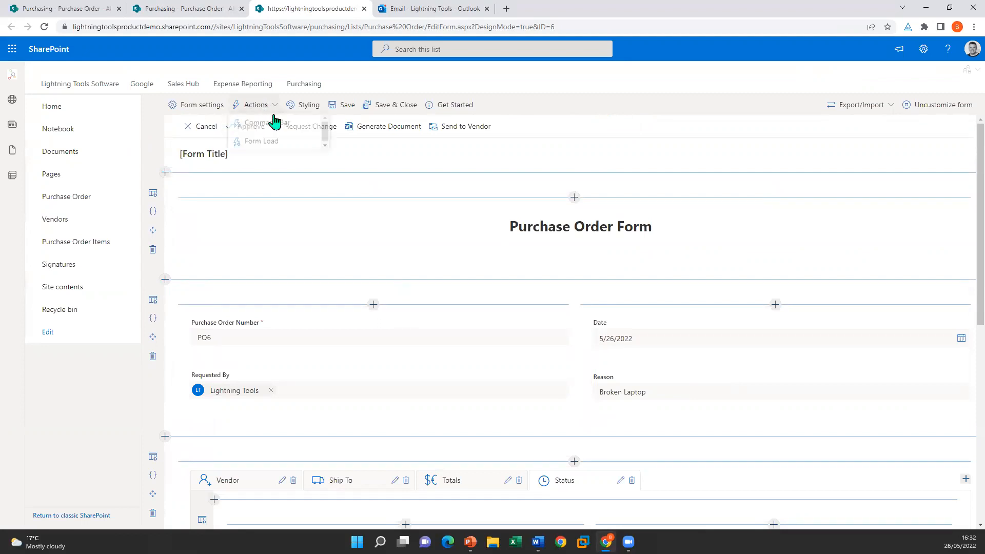
pyautogui.click(265, 127)
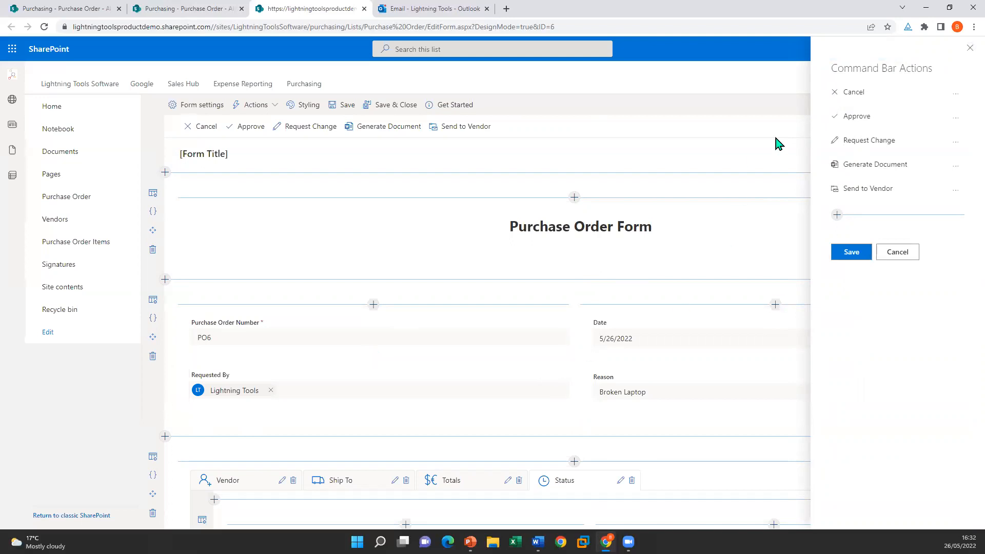
pyautogui.click(956, 117)
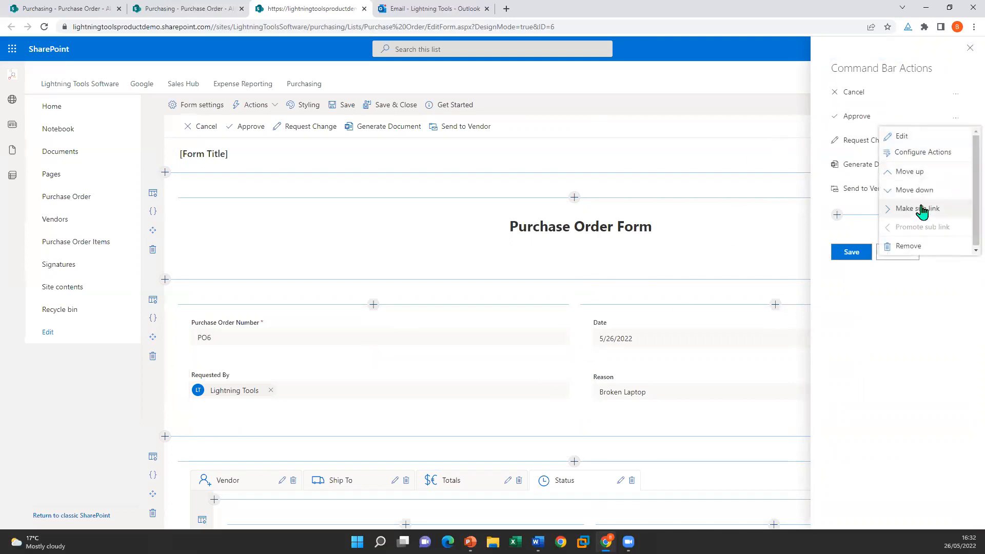
pyautogui.click(907, 138)
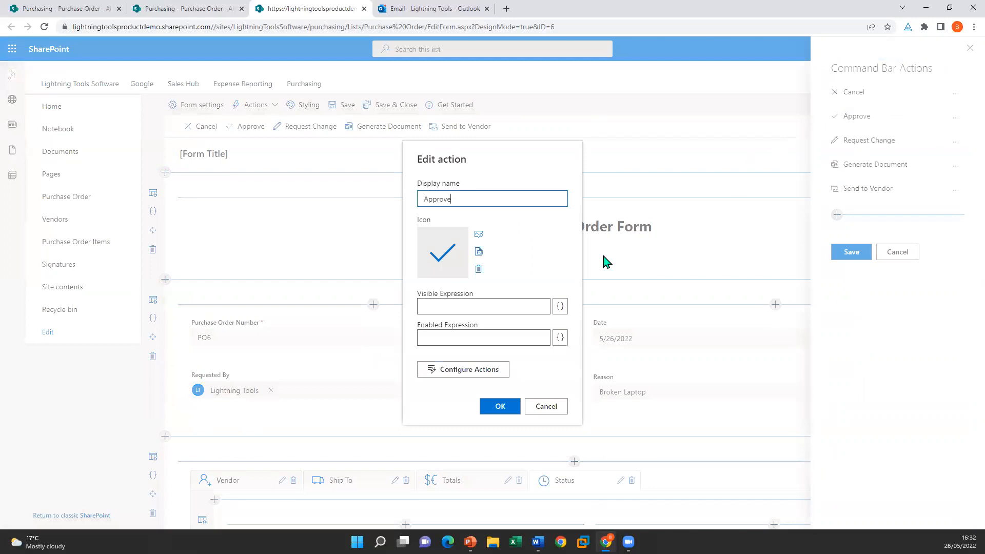
pyautogui.click(463, 372)
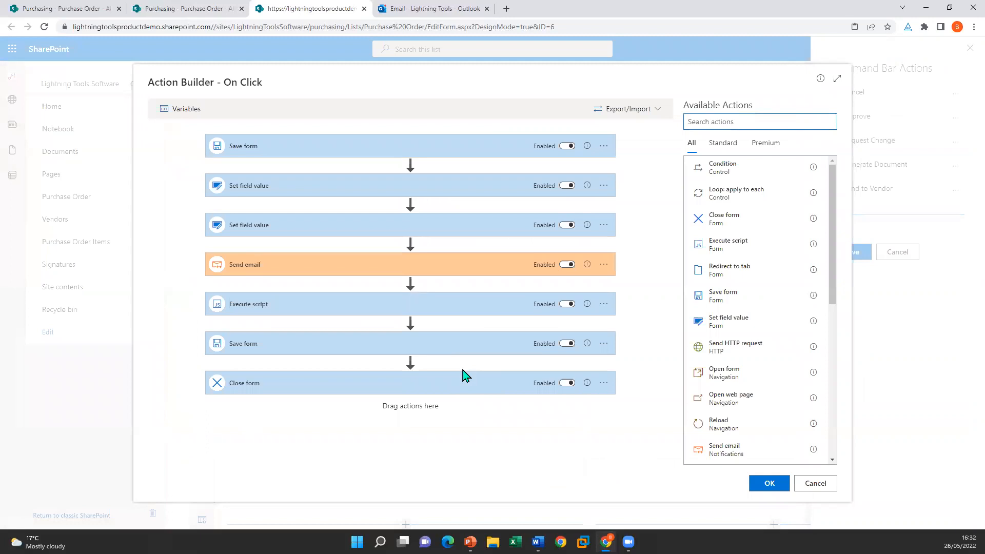
# Step: Inspect the Set field value steps for Status Approved and Approved By, keeping Status unchanged
pyautogui.click(398, 186)
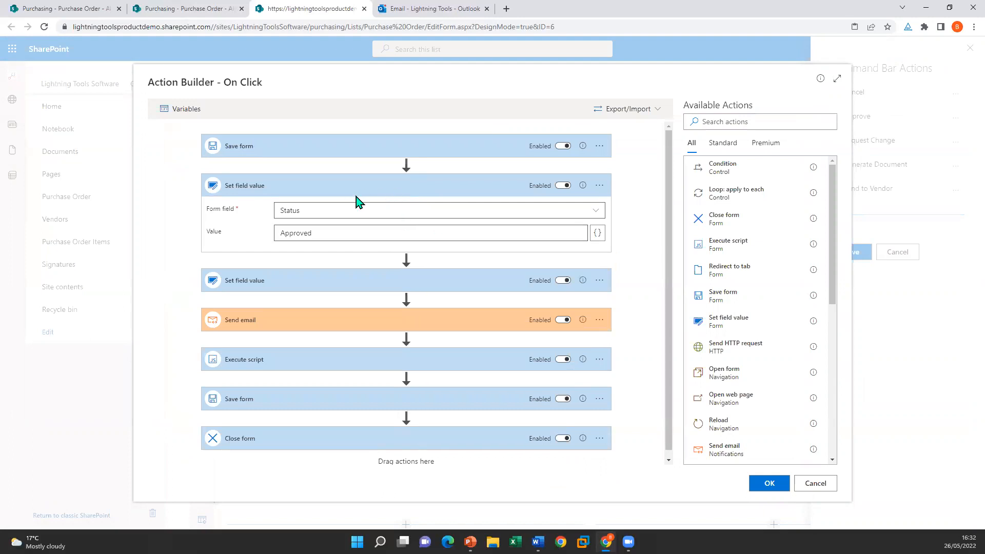
pyautogui.click(349, 211)
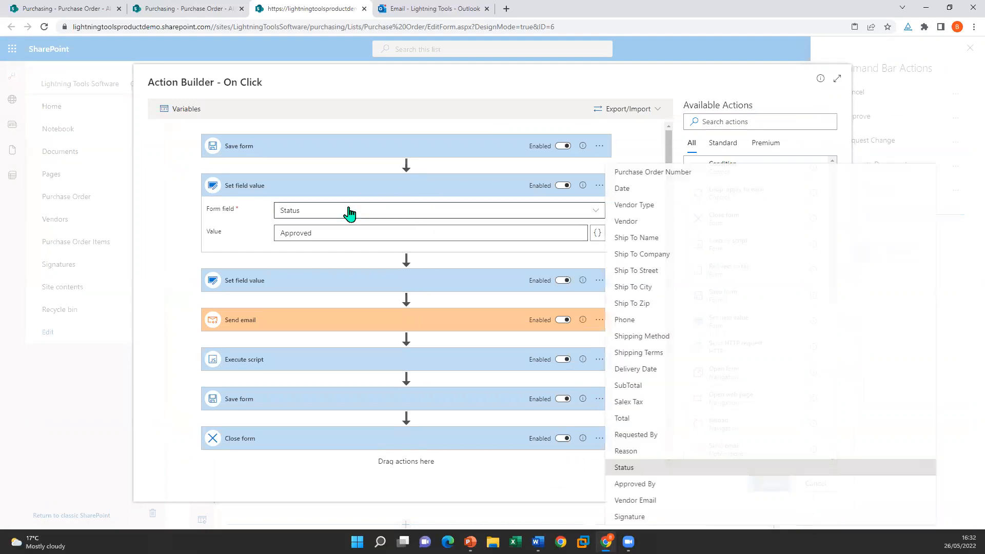
pyautogui.click(681, 467)
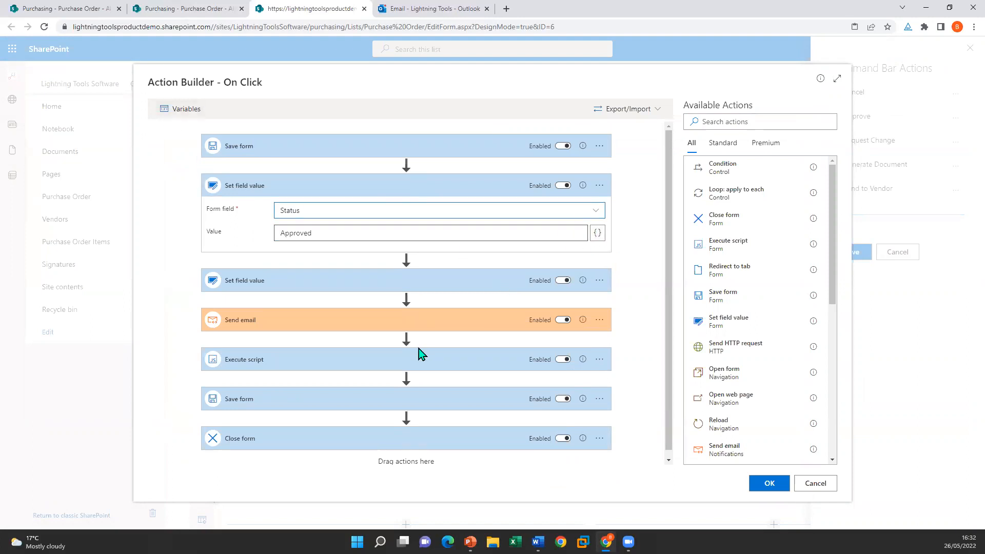
pyautogui.click(247, 285)
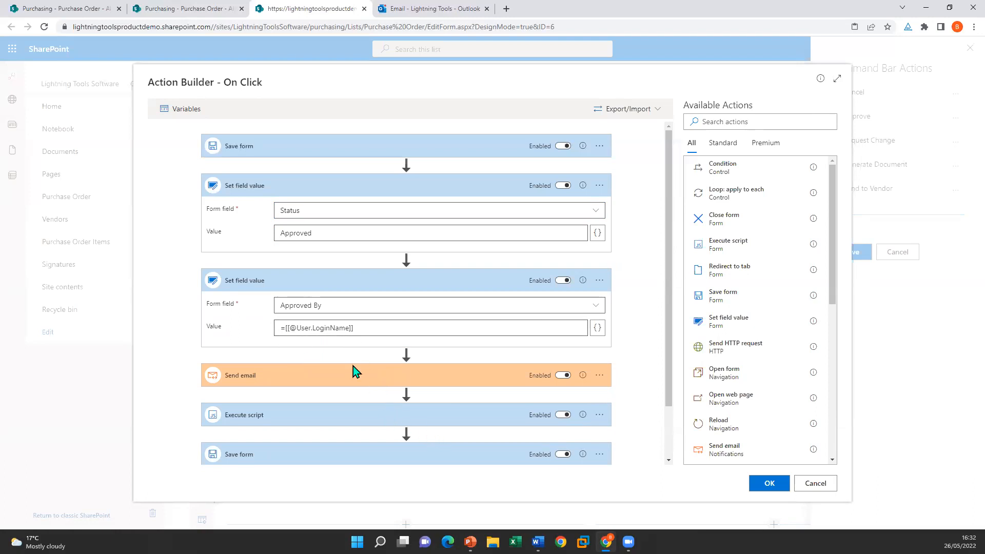
# Step: Review and collapse the Send email step, then expand the Execute script step's code
pyautogui.click(410, 374)
pyautogui.scroll(-2, 433, 345)
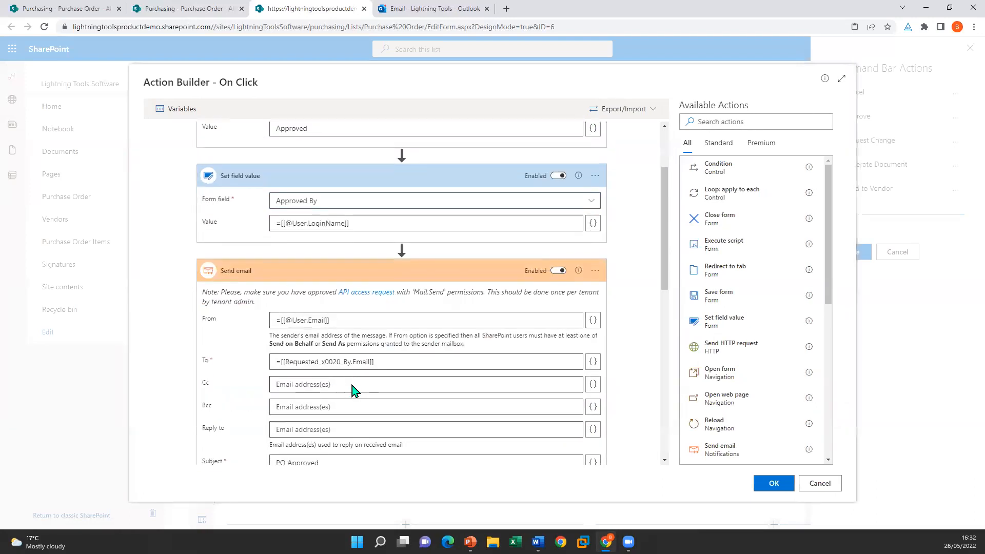
pyautogui.scroll(-4, 353, 391)
pyautogui.scroll(2, 382, 304)
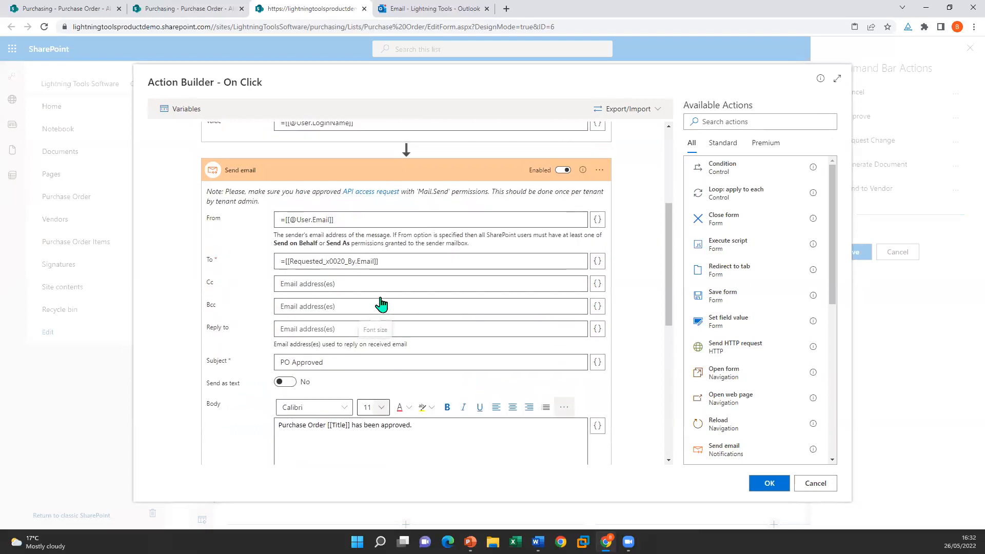
pyautogui.click(327, 174)
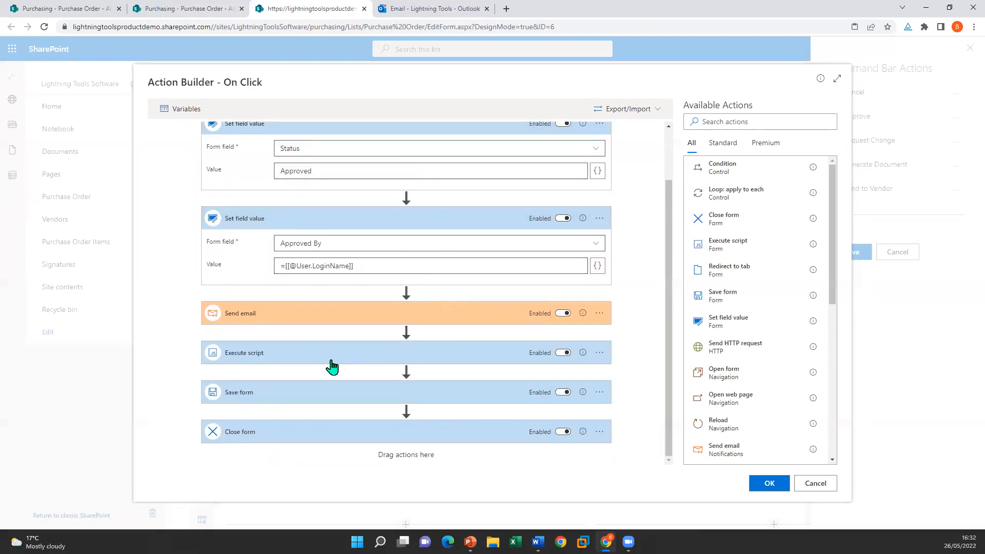
pyautogui.click(309, 359)
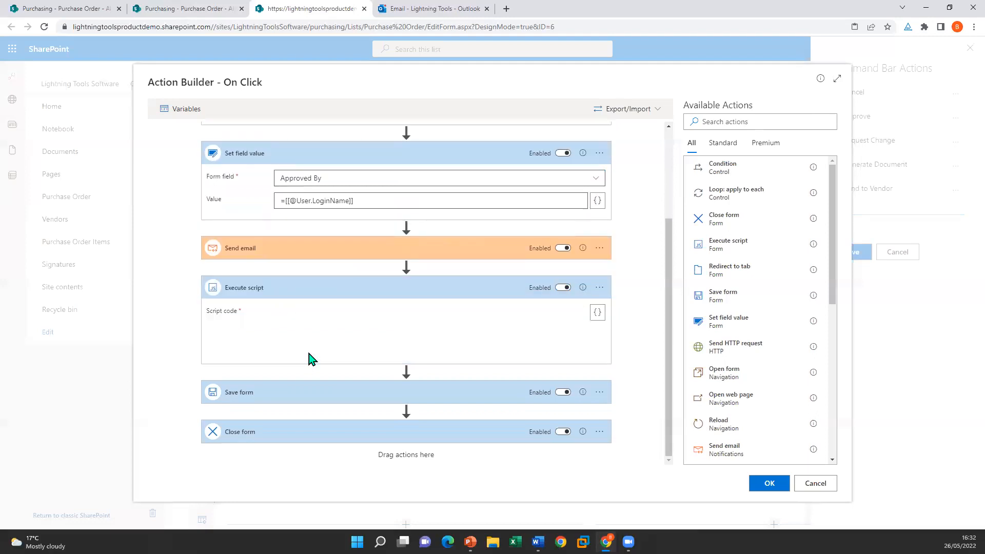
# Step: View the full signature-saving script in the {} editor, then cancel the Expression and Action Builder dialogs
pyautogui.click(597, 313)
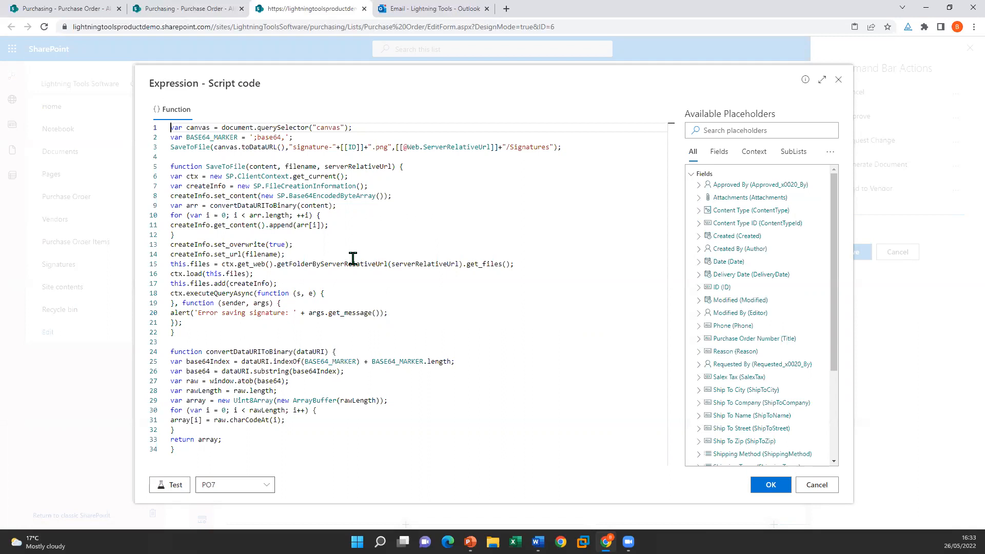
pyautogui.click(815, 485)
pyautogui.click(814, 484)
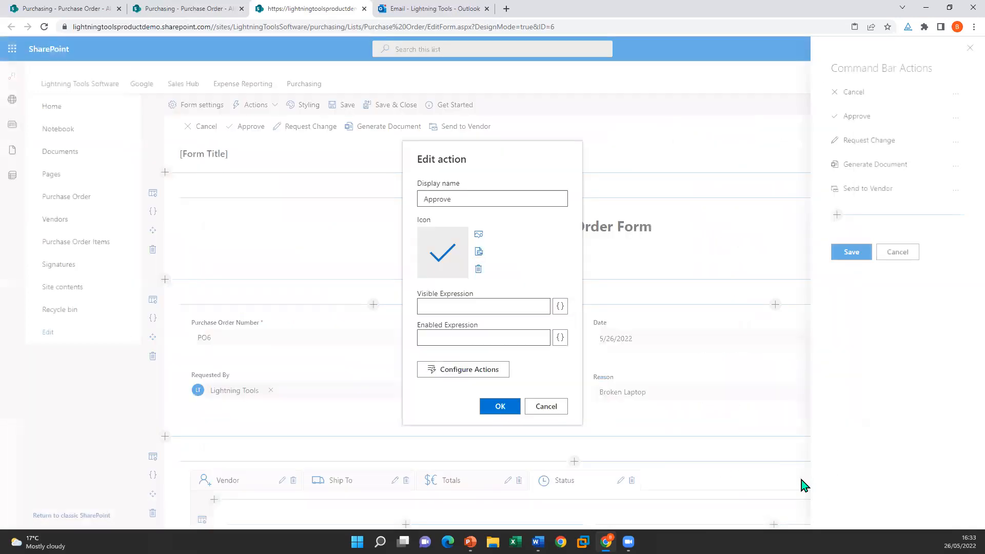
# Step: Cancel the Approve Edit action dialog and close the Command Bar Actions panel
pyautogui.click(548, 411)
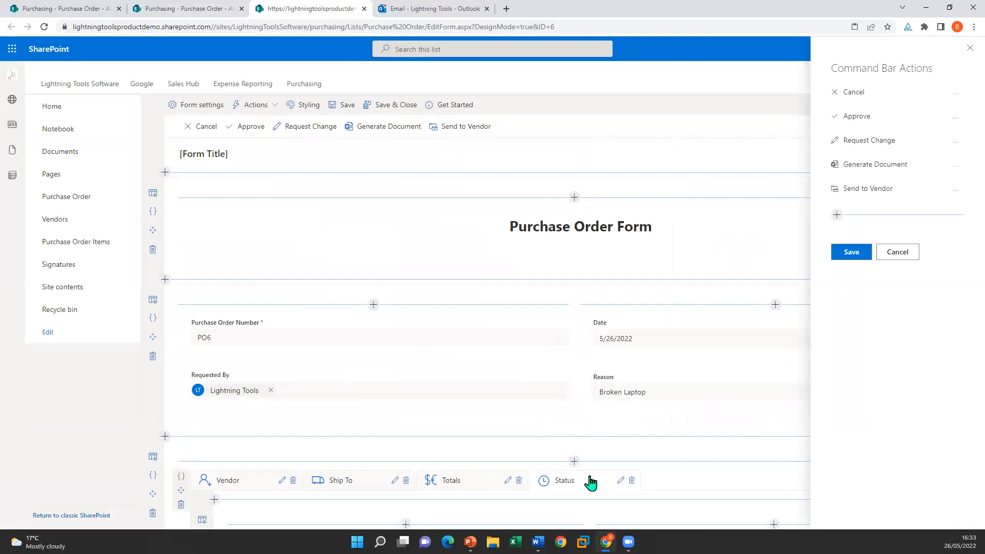
pyautogui.scroll(-3, 589, 479)
pyautogui.scroll(-1, 643, 460)
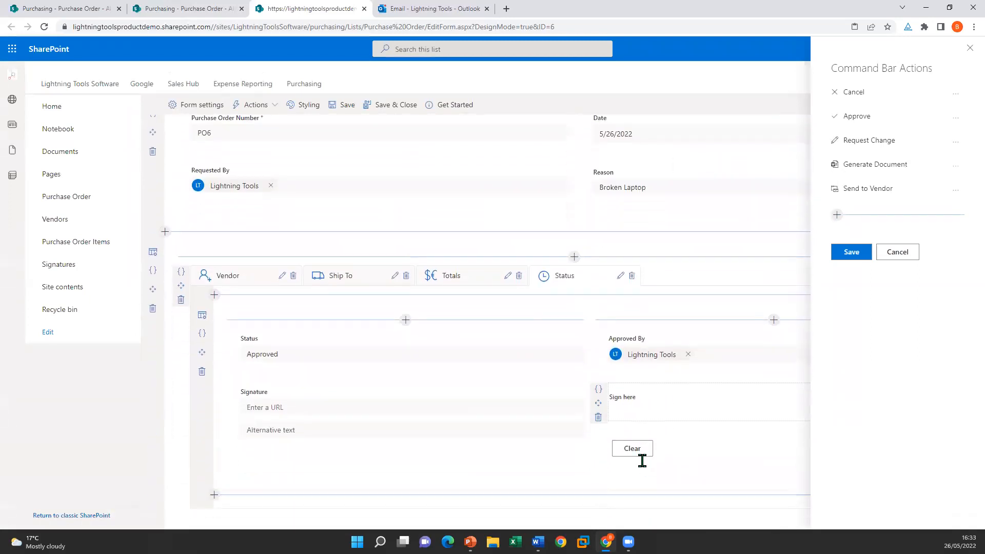
pyautogui.click(651, 397)
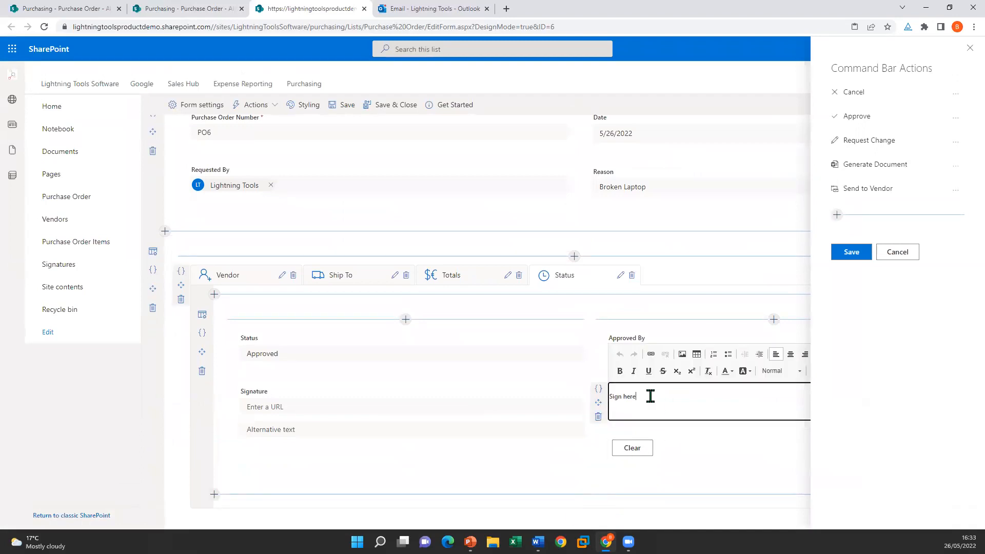
pyautogui.click(968, 53)
pyautogui.click(966, 52)
# Step: Inspect the Sign here box's sigpad HTML source and close it without changes
pyautogui.click(728, 399)
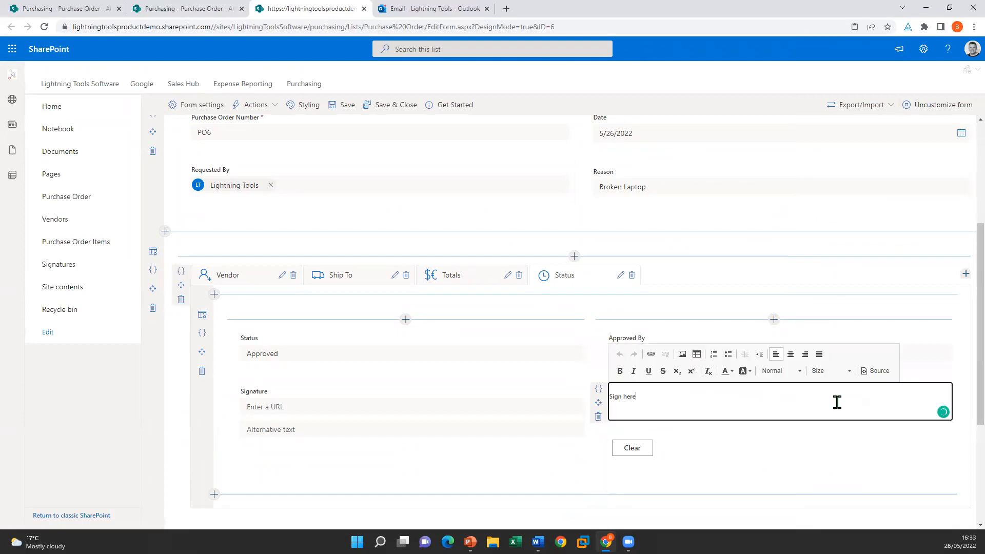
pyautogui.click(876, 371)
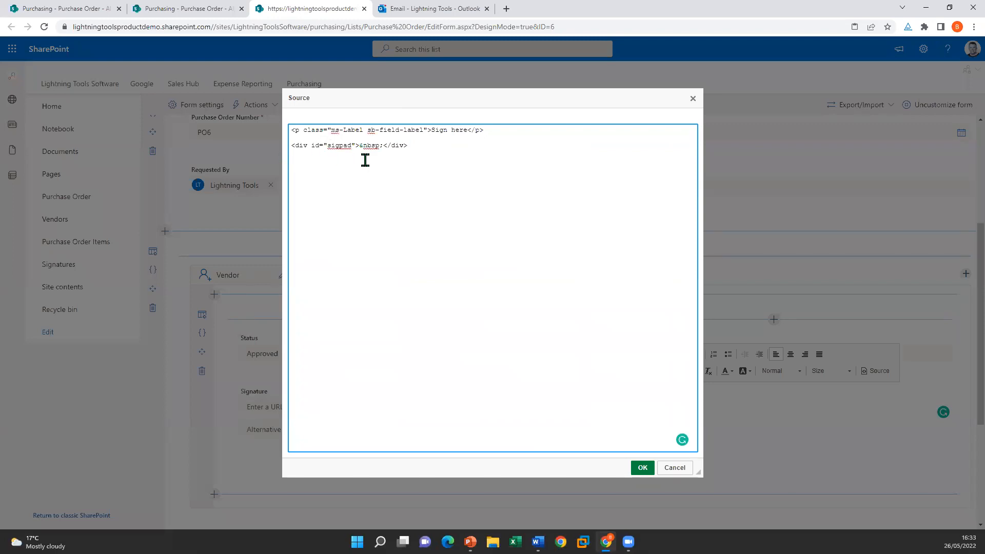
pyautogui.click(685, 473)
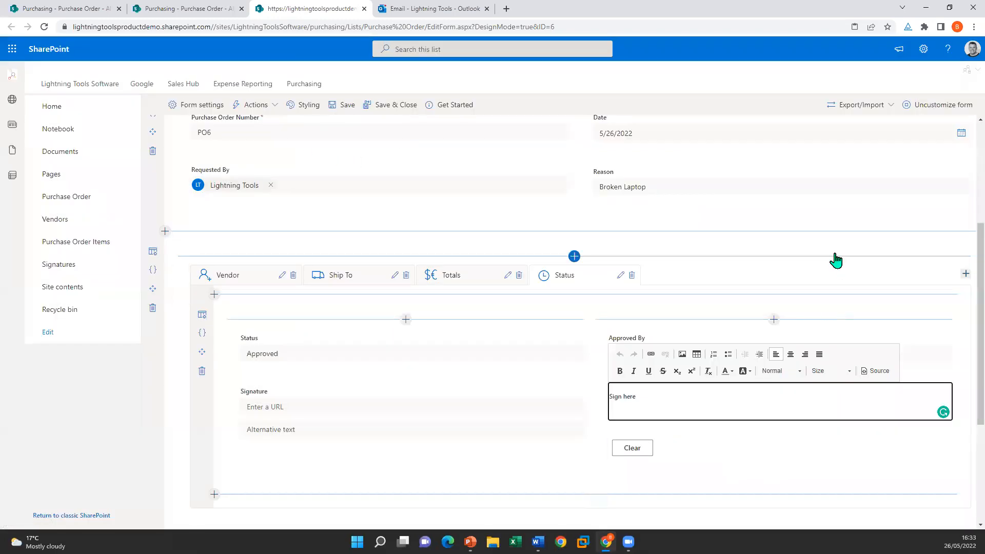
pyautogui.scroll(3, 678, 236)
pyautogui.scroll(1, 446, 146)
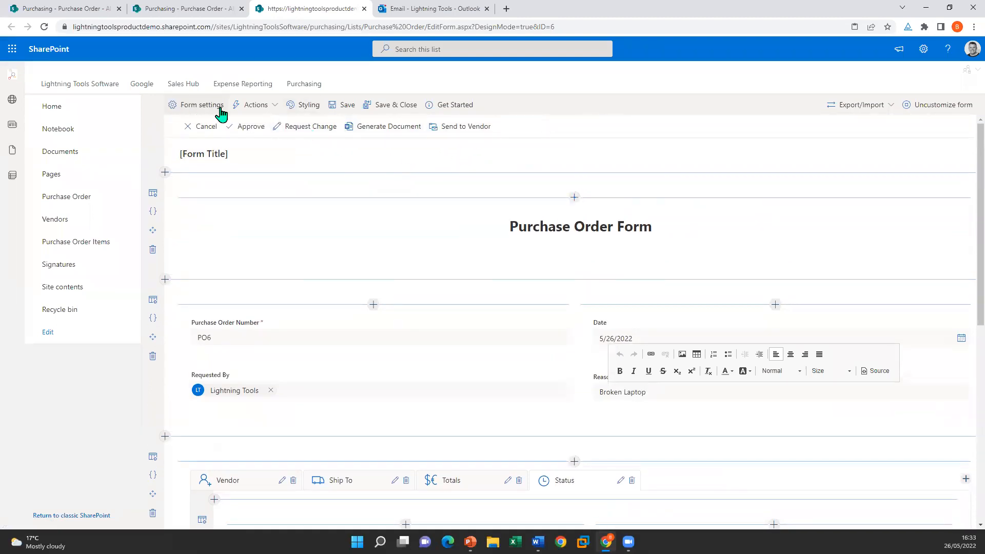
pyautogui.click(256, 106)
pyautogui.click(297, 147)
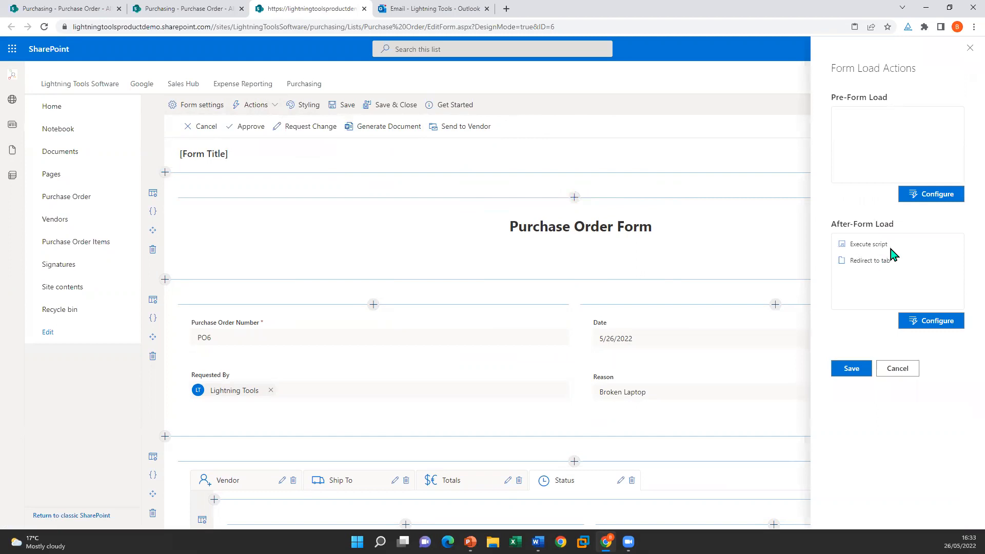
pyautogui.click(927, 322)
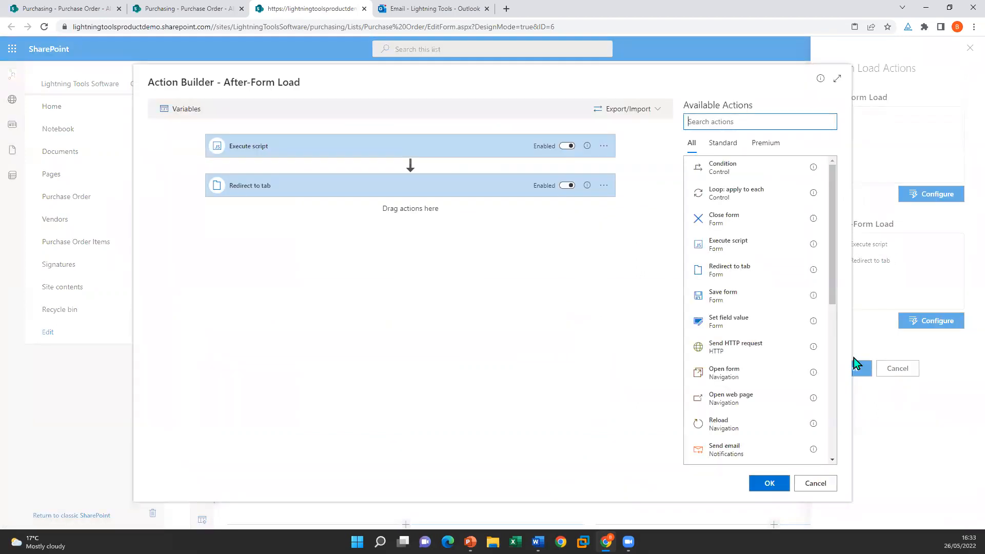
pyautogui.click(335, 147)
pyautogui.click(335, 147)
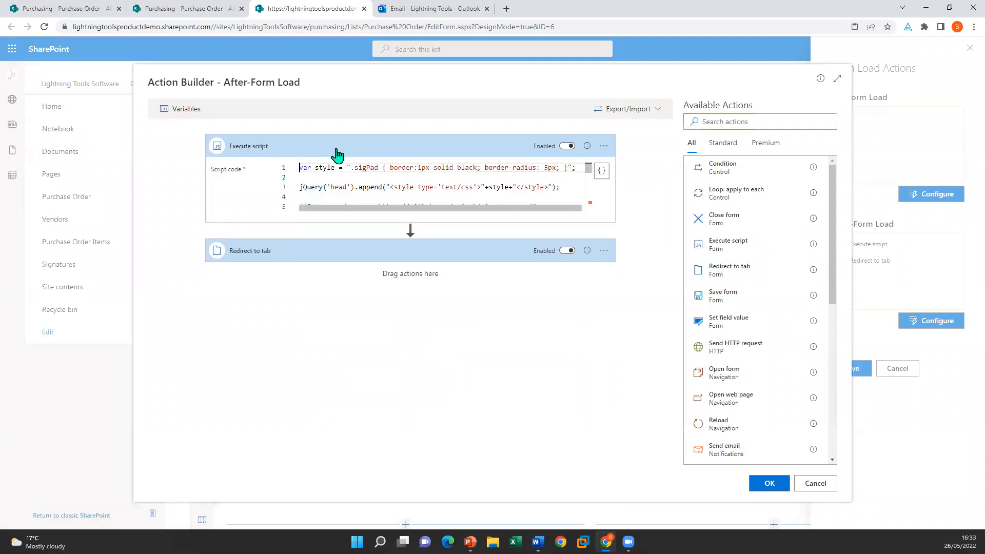
pyautogui.click(600, 171)
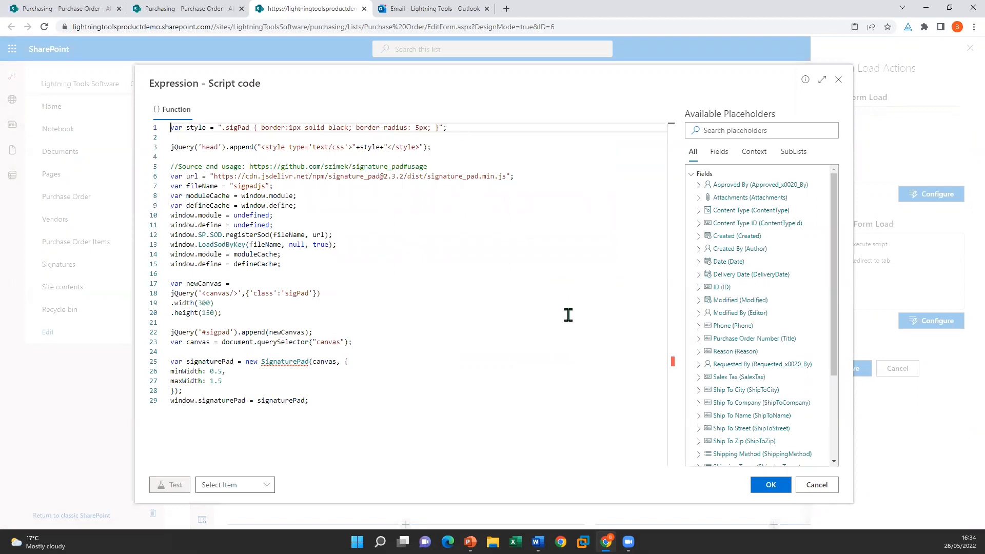
pyautogui.click(799, 484)
pyautogui.moveTo(589, 248)
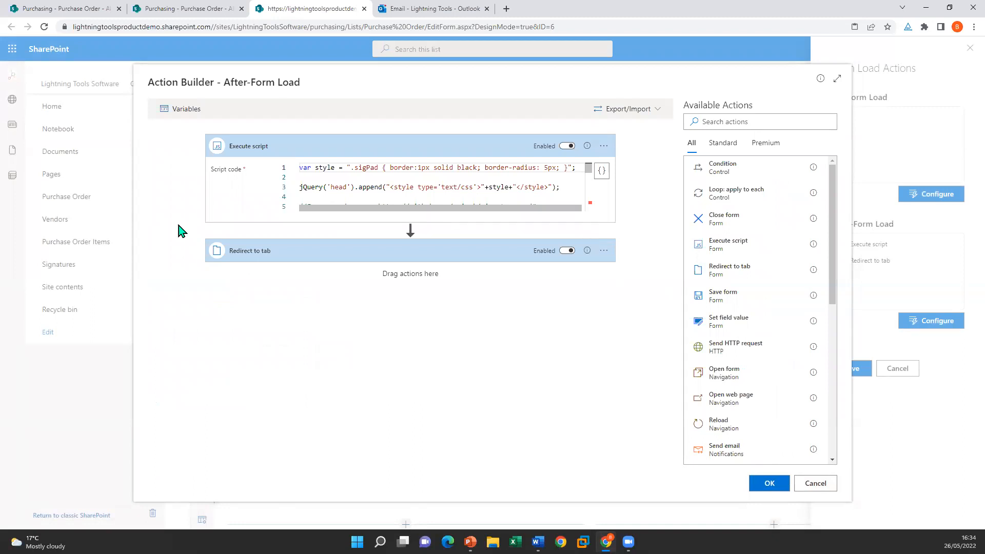
pyautogui.click(321, 256)
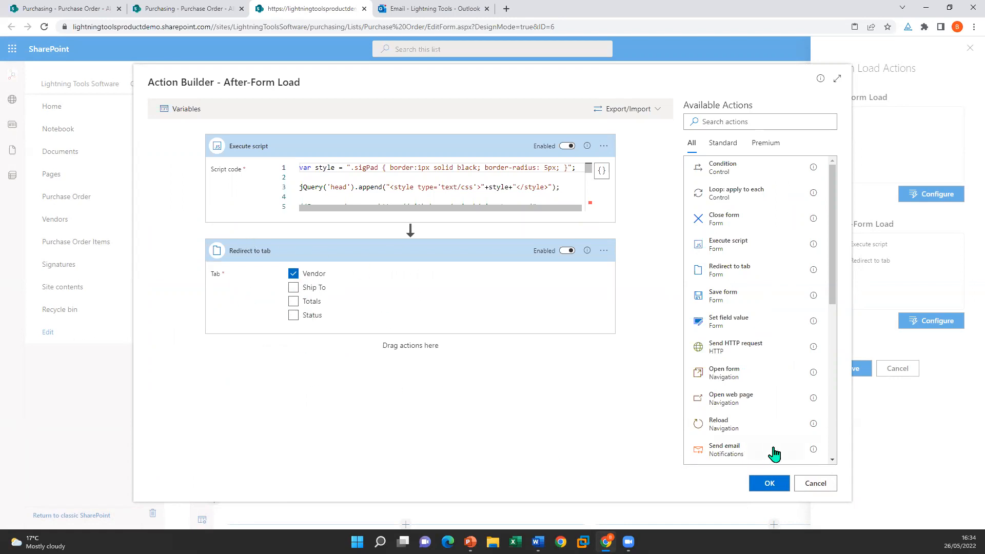
pyautogui.click(801, 482)
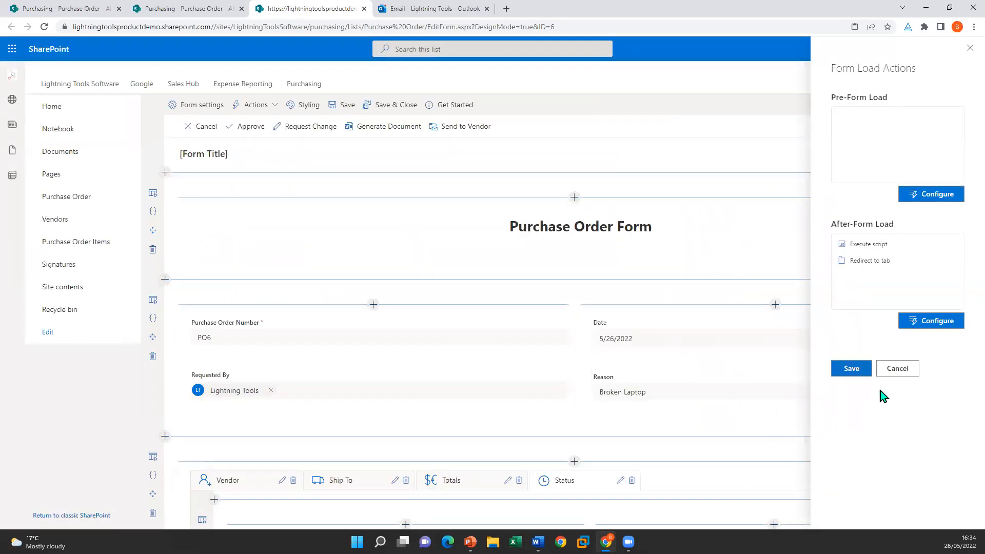
pyautogui.click(900, 372)
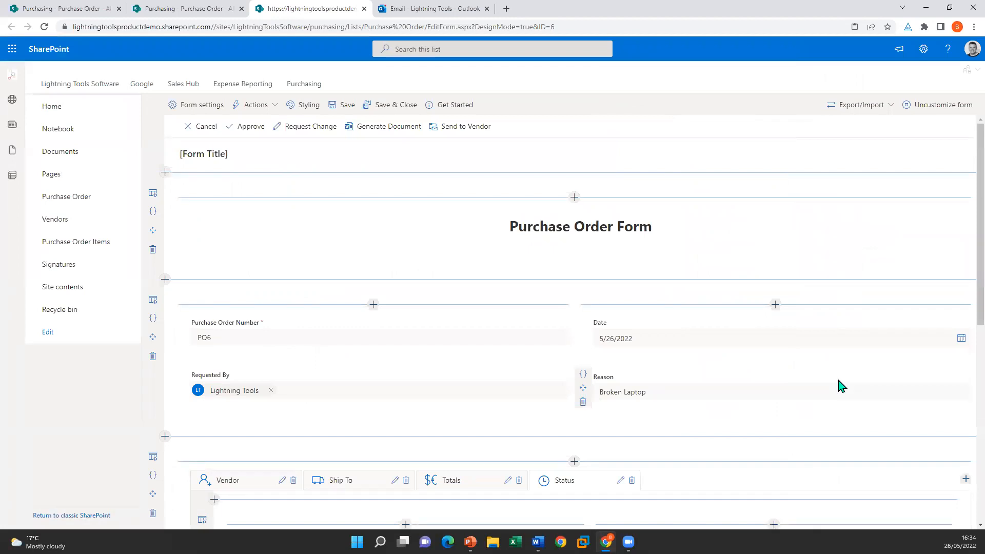
pyautogui.scroll(-2, 549, 424)
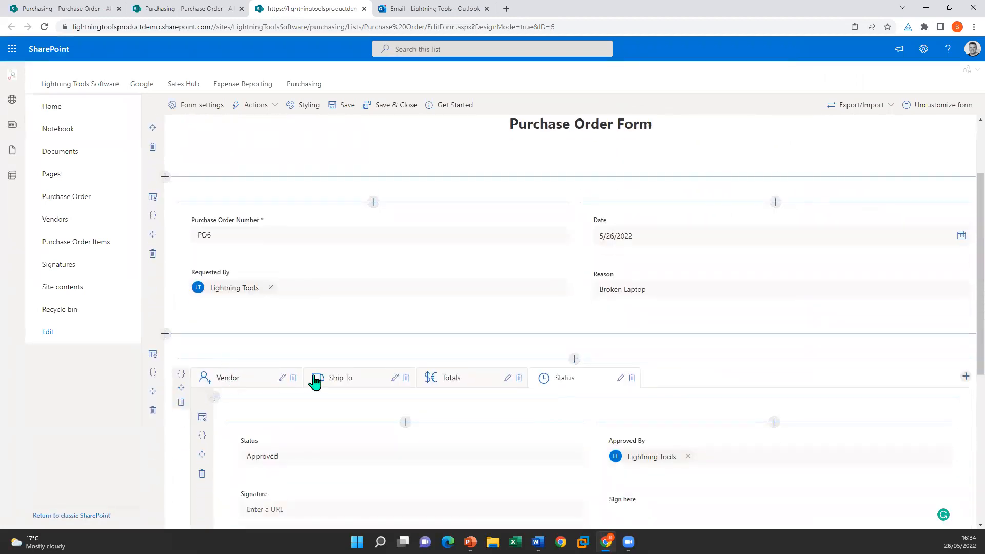
pyautogui.scroll(2, 328, 322)
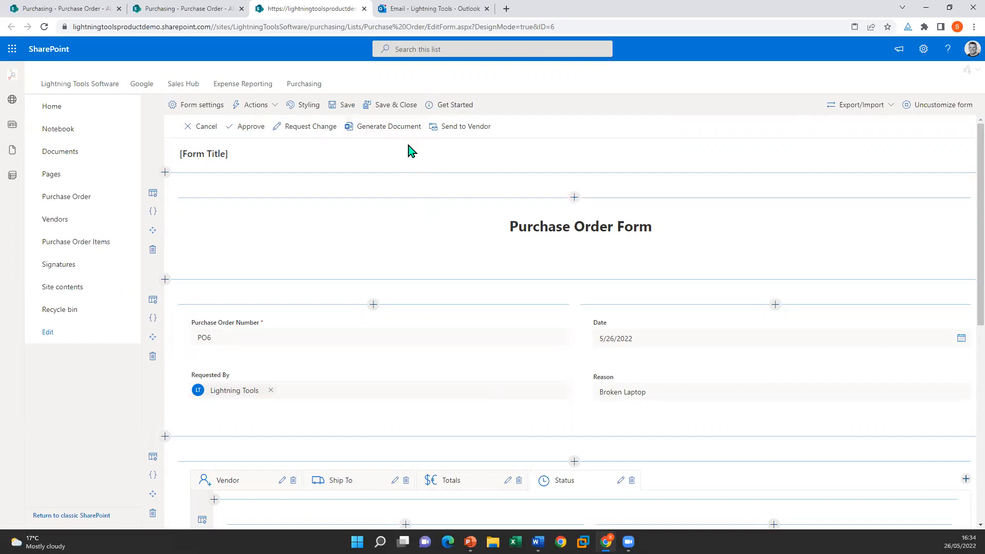
# Step: Edit the Generate Document command's actions and open PurchaseOrderTemplate.docx via Edit current template
pyautogui.click(258, 105)
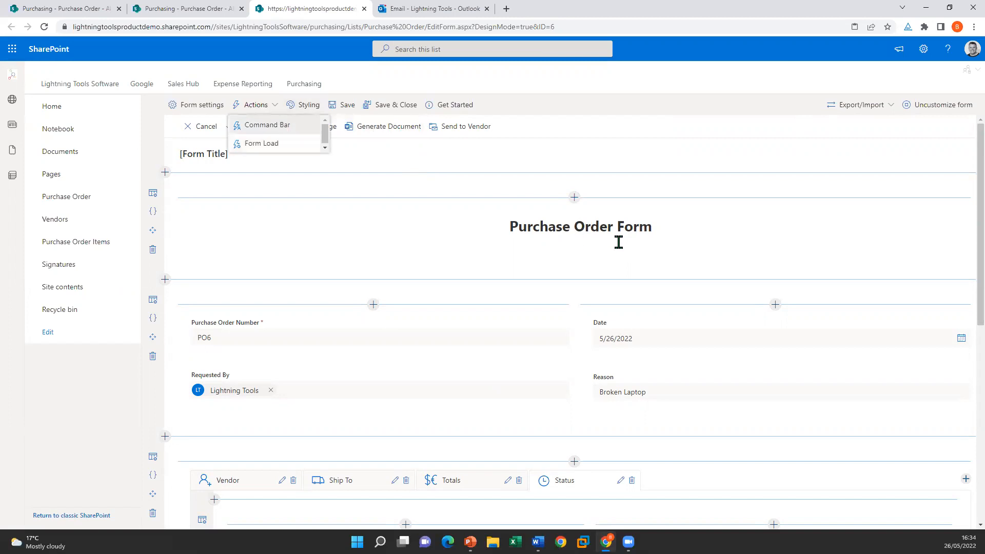
pyautogui.click(956, 165)
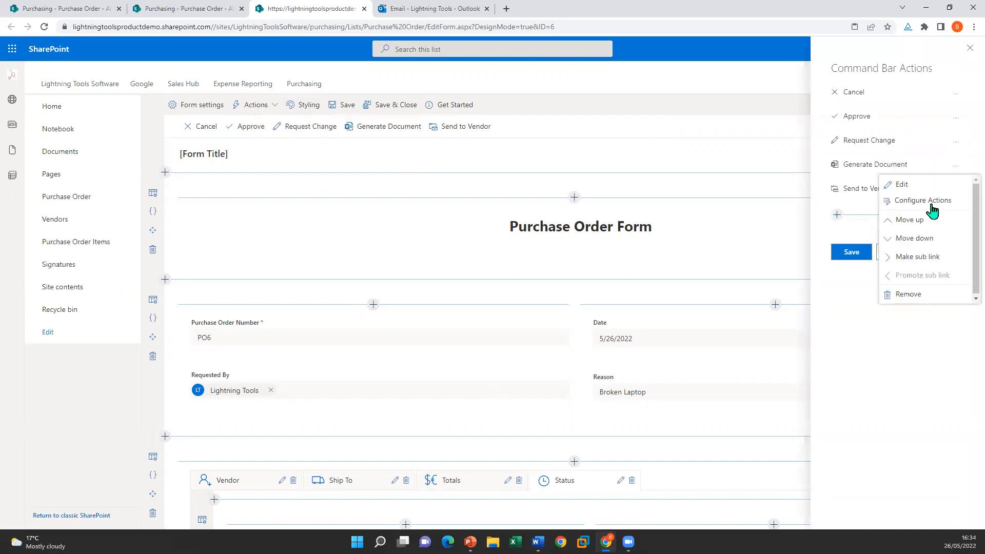
pyautogui.click(895, 186)
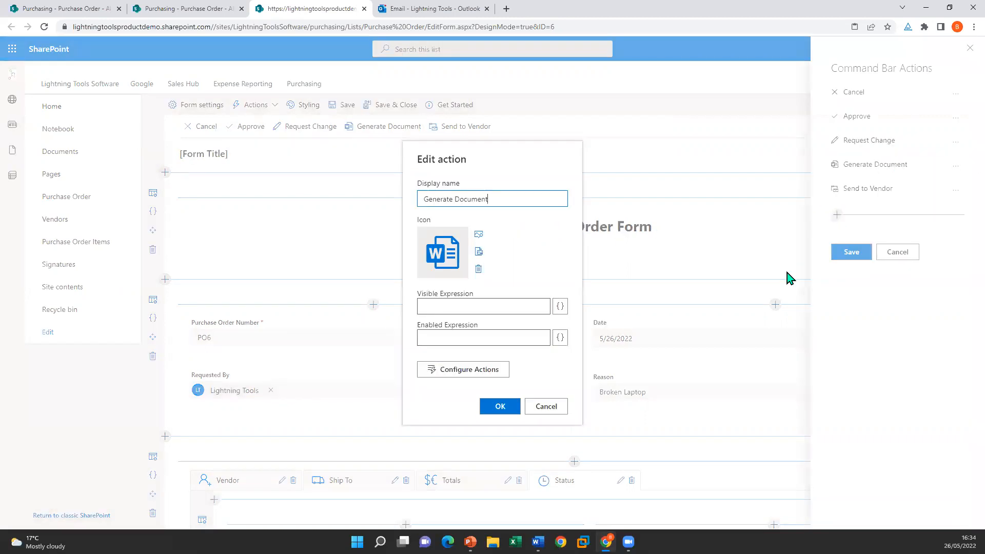
pyautogui.click(473, 370)
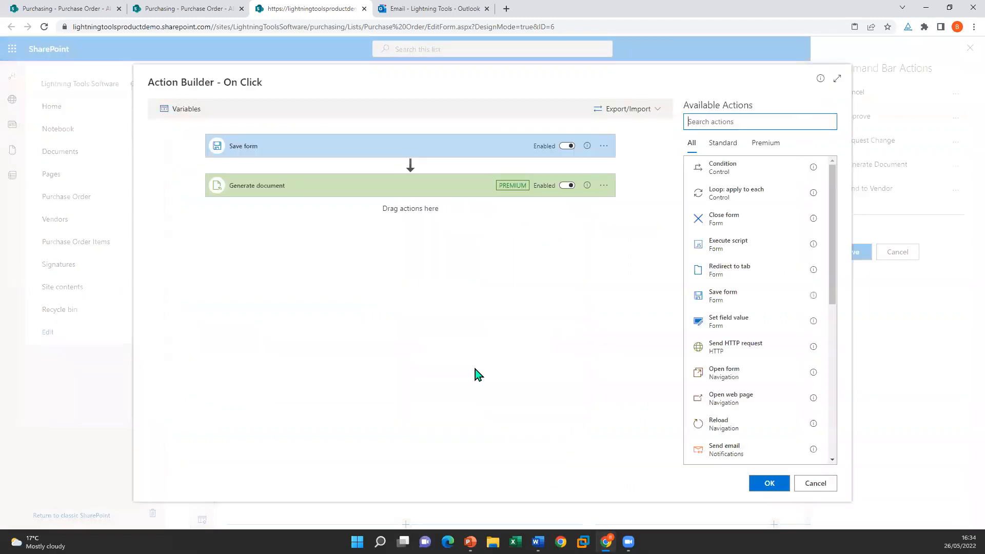
pyautogui.click(322, 189)
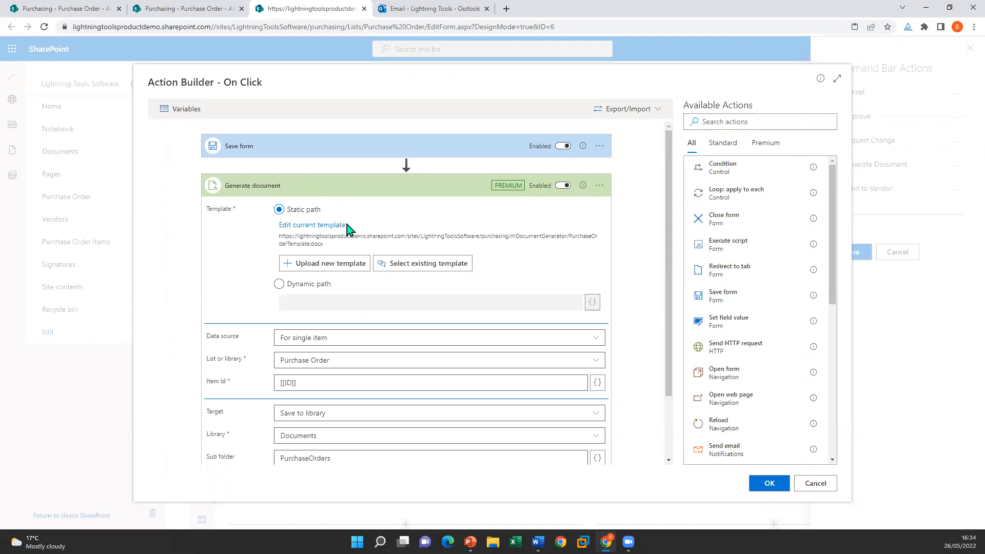
pyautogui.click(320, 225)
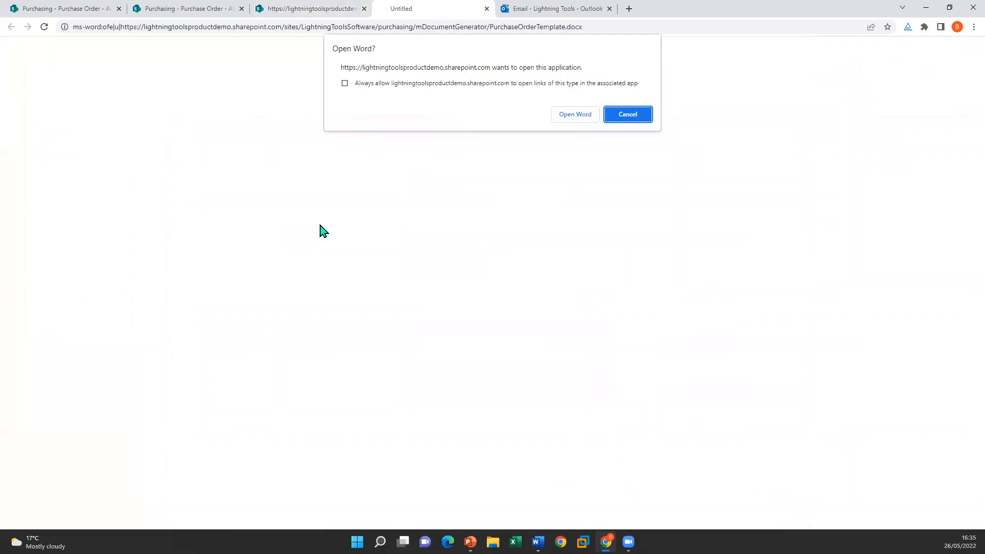
# Step: Open PurchaseOrderTemplate in Word, inspect the [[Date]] and [[loop Purchase Order Items]] placeholders, then close Word
pyautogui.click(572, 114)
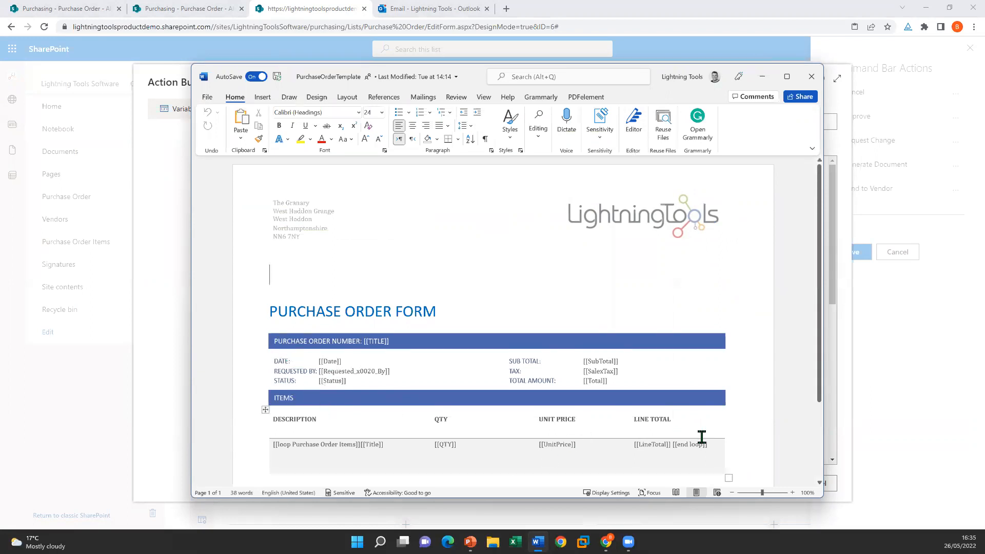
pyautogui.click(334, 362)
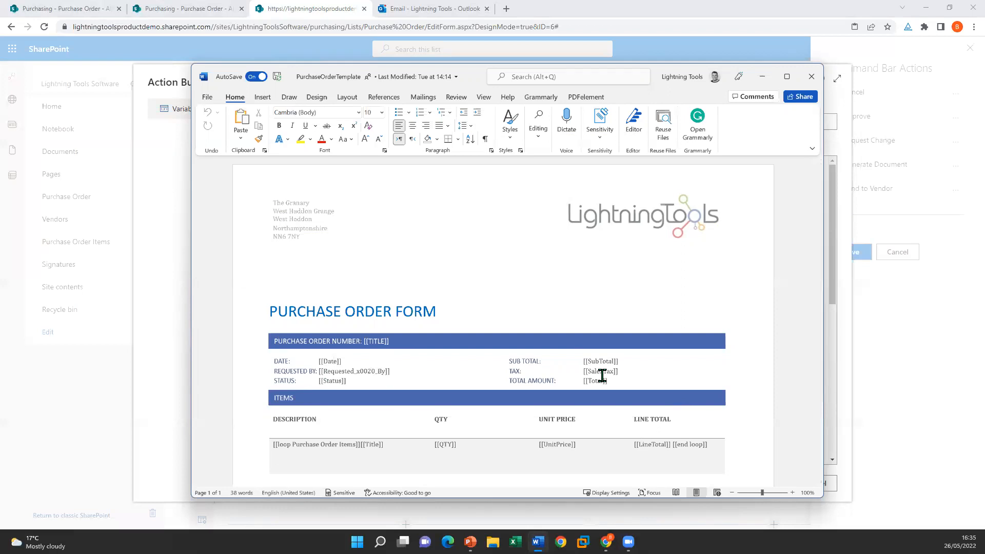
pyautogui.scroll(-3, 604, 376)
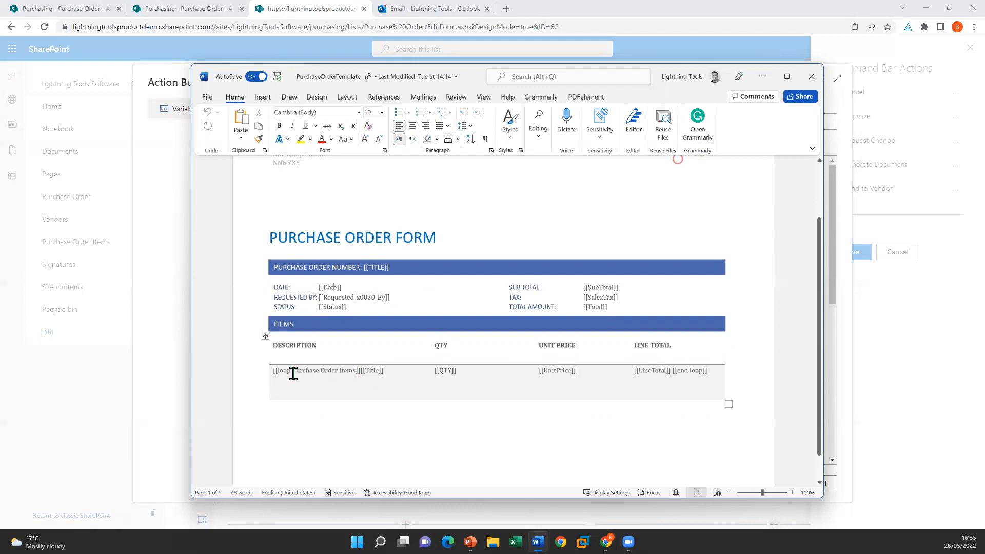
pyautogui.moveTo(292, 374); pyautogui.dragTo(356, 371)
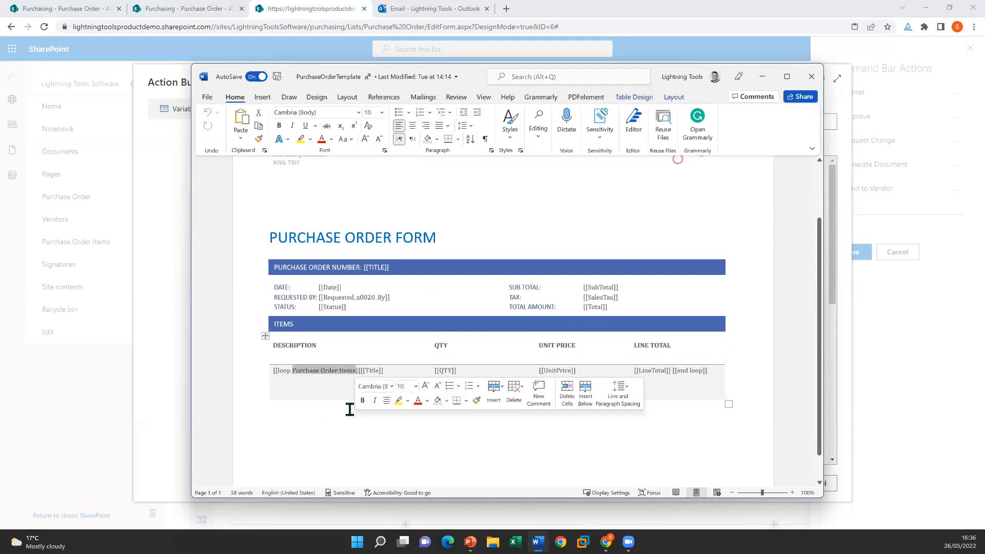
pyautogui.click(373, 370)
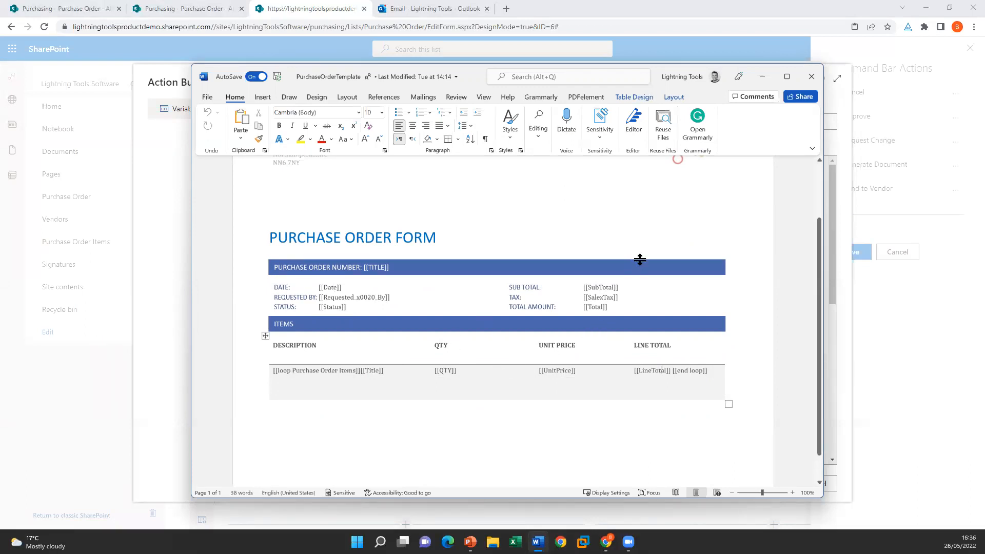
pyautogui.click(811, 77)
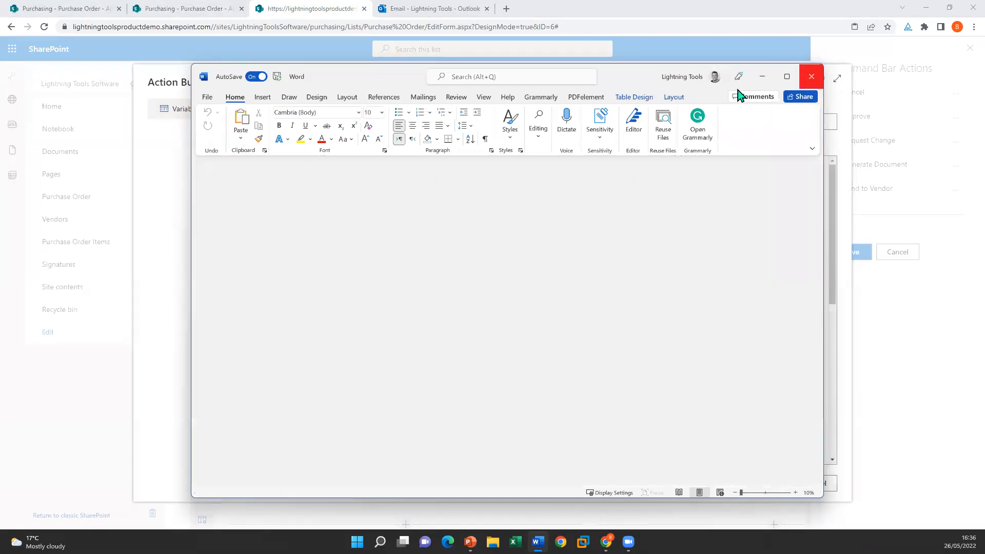
pyautogui.click(734, 9)
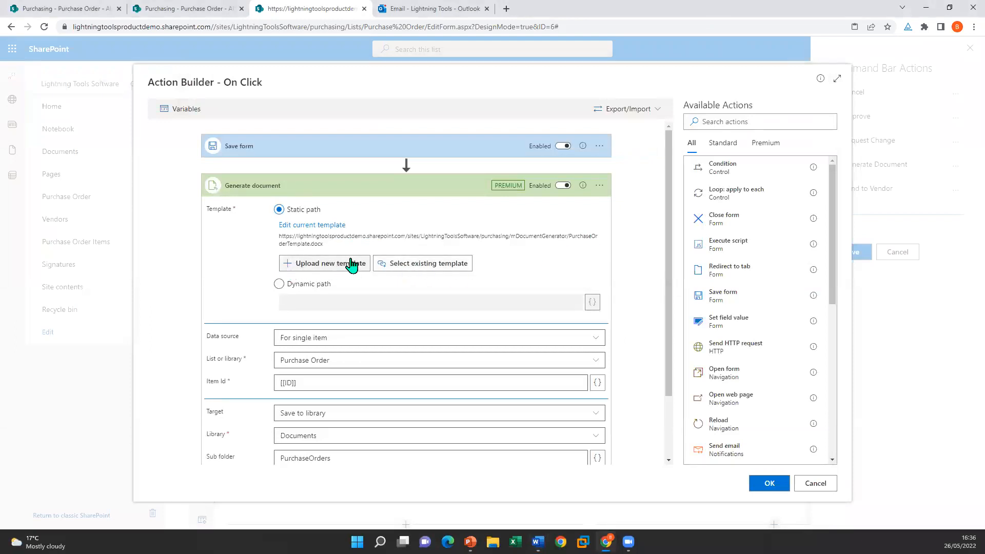
# Step: Browse the mDocumentGenerator library for an existing template, then cancel without changing it
pyautogui.click(445, 264)
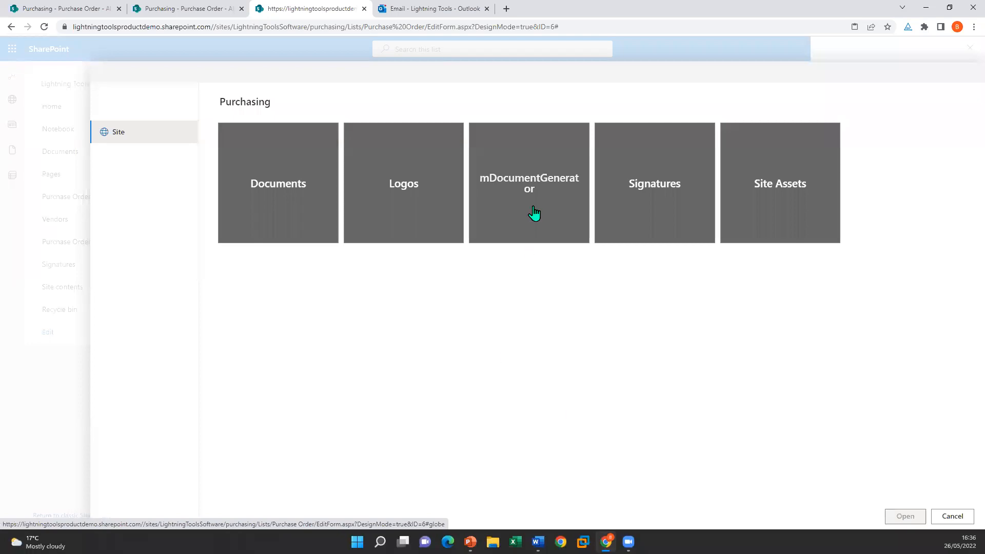
pyautogui.click(541, 191)
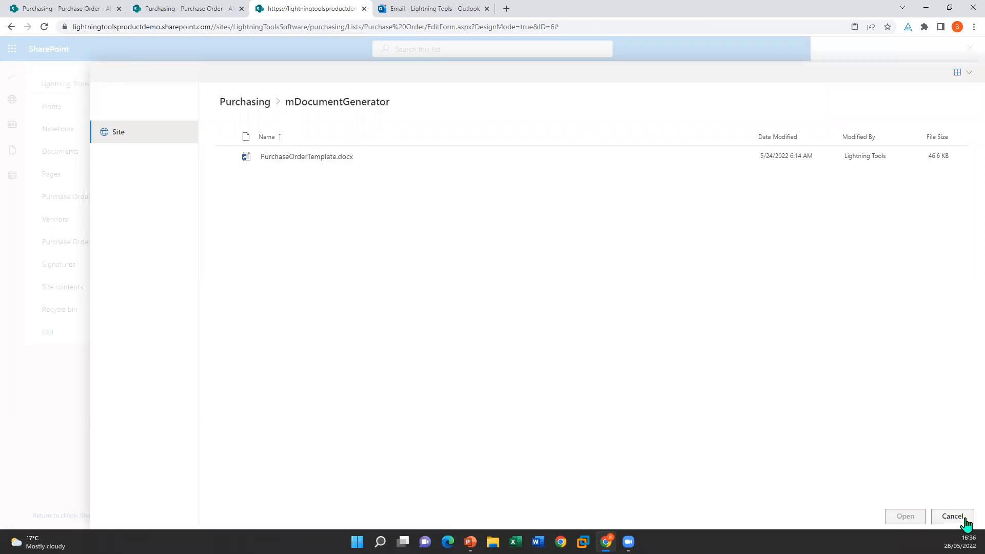
pyautogui.click(947, 516)
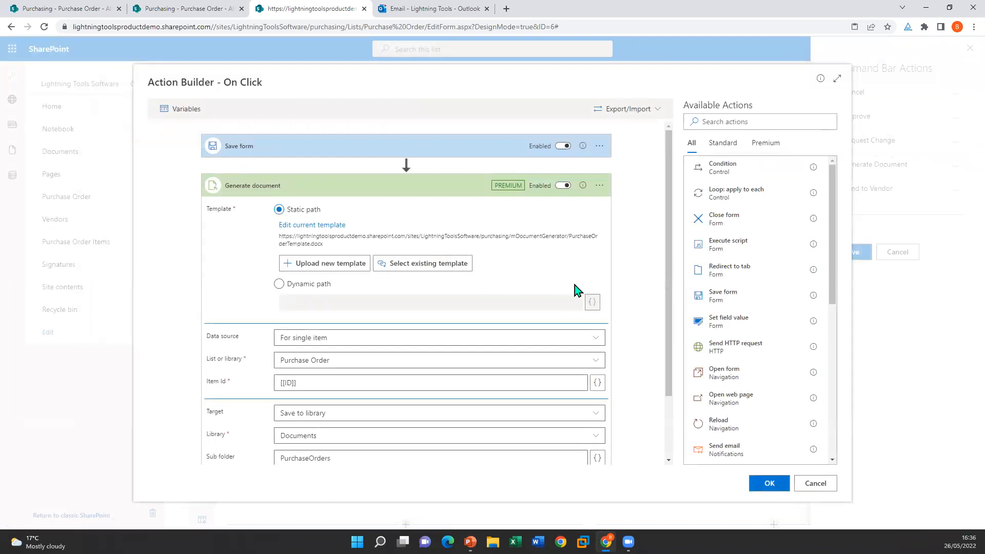
# Step: Keep data source For single item, Purchase Order list and Item Id, and confirm the action
pyautogui.scroll(-3, 610, 295)
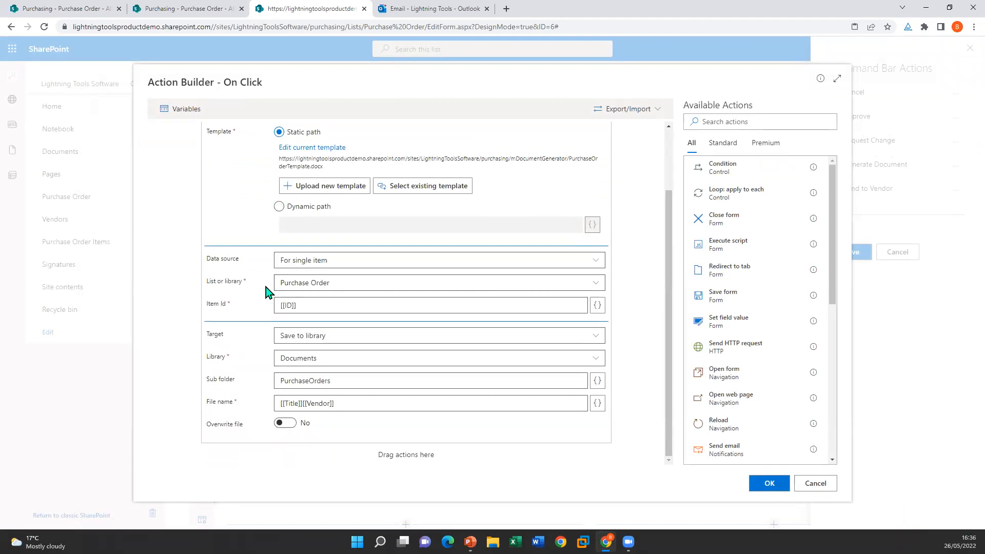
pyautogui.click(297, 262)
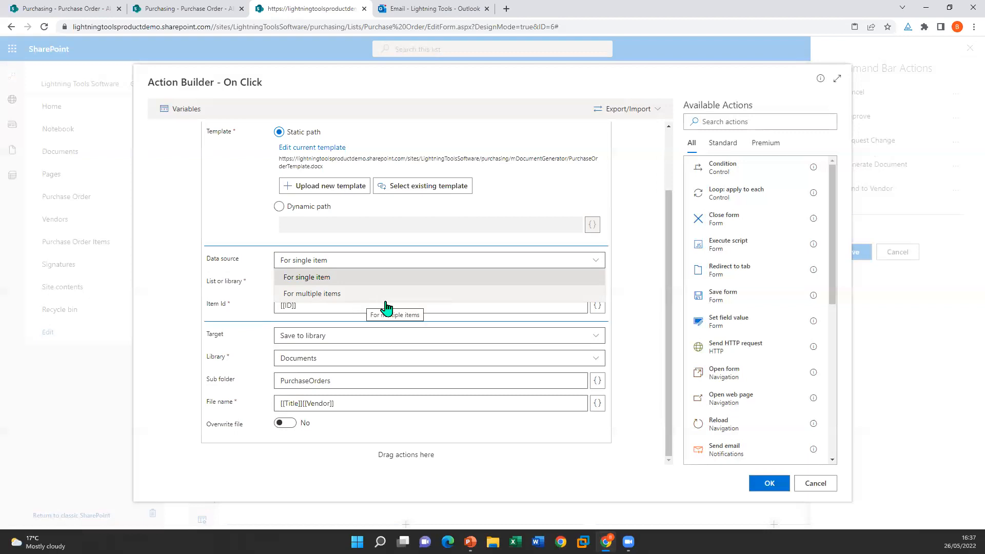
pyautogui.click(373, 265)
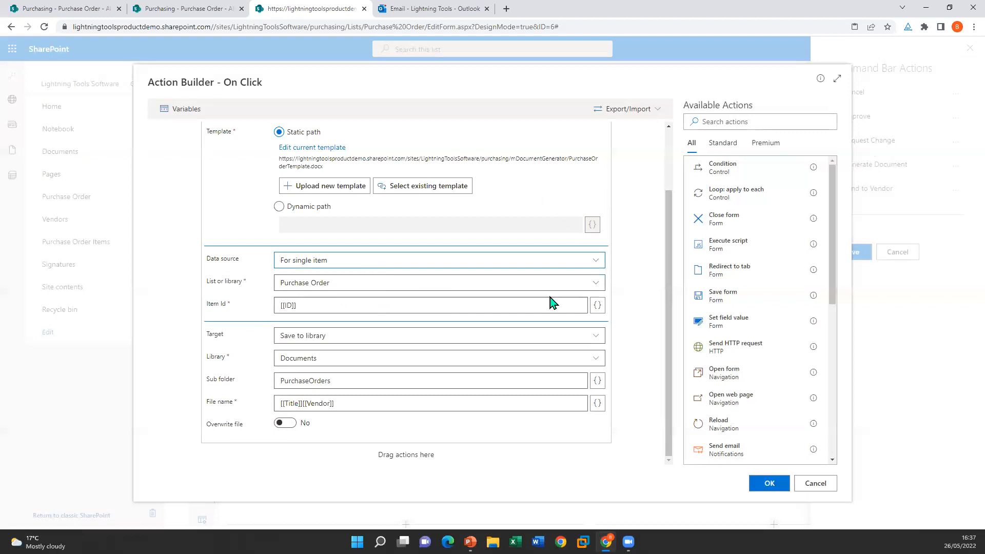
pyautogui.click(553, 282)
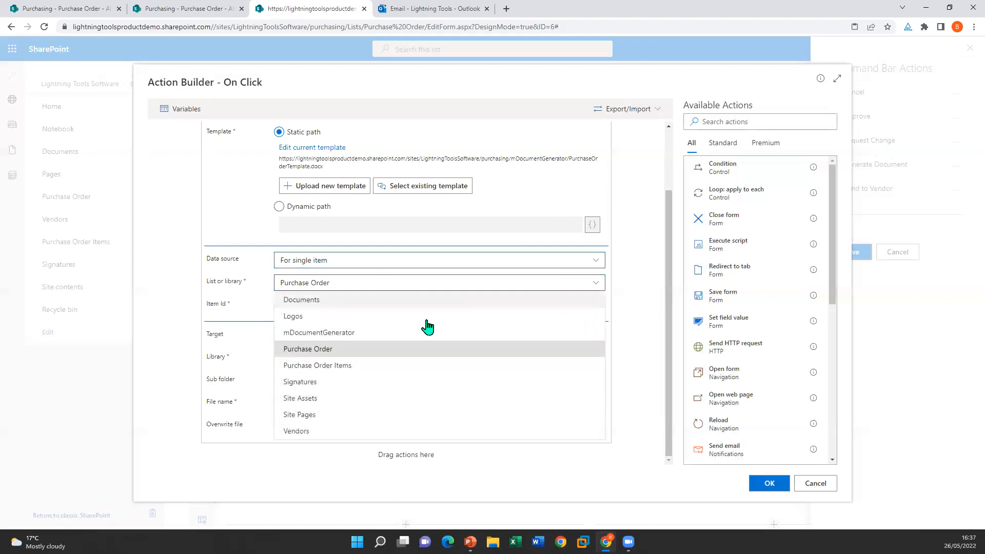
pyautogui.click(349, 350)
pyautogui.click(316, 308)
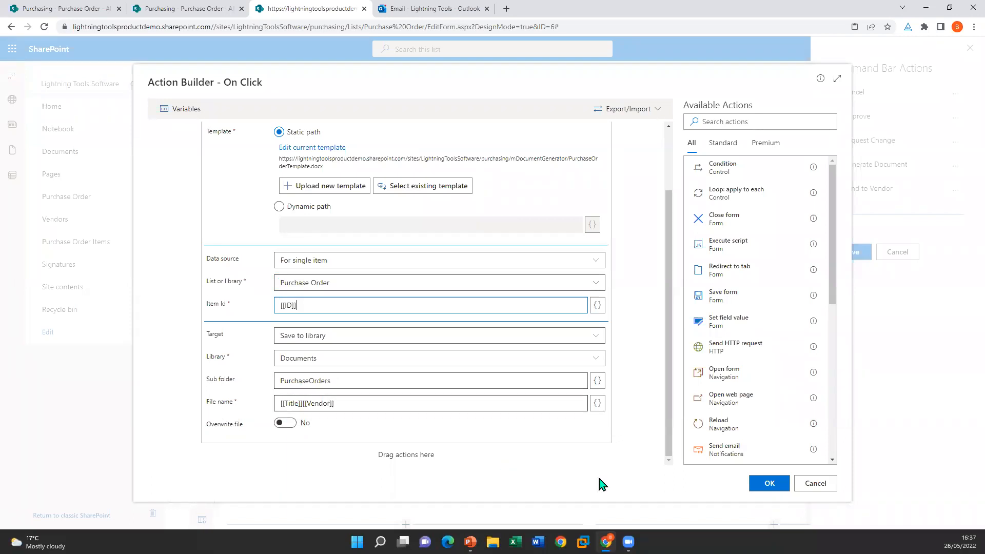
pyautogui.click(772, 484)
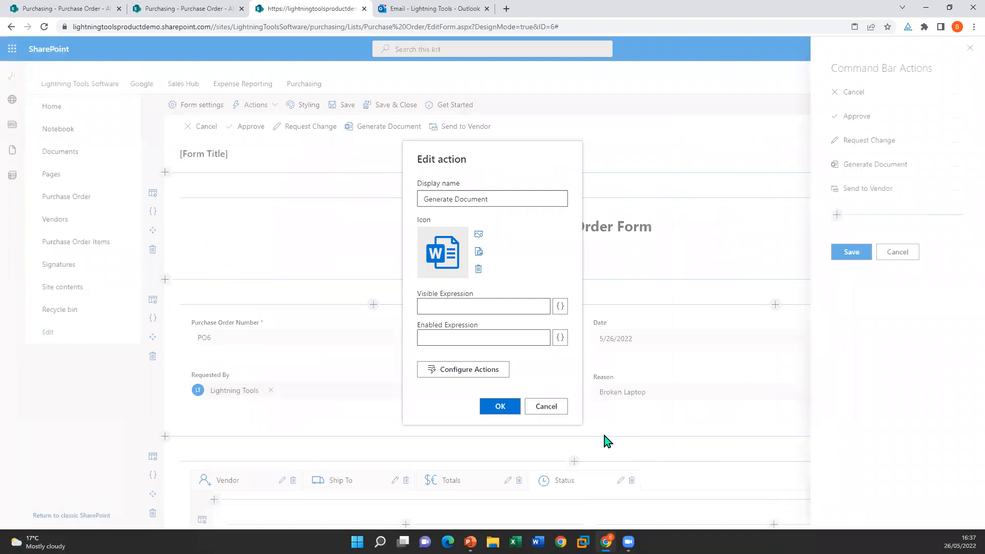
# Step: Save the command bar actions and generate the Word document for purchase order PO6
pyautogui.click(498, 409)
pyautogui.click(869, 256)
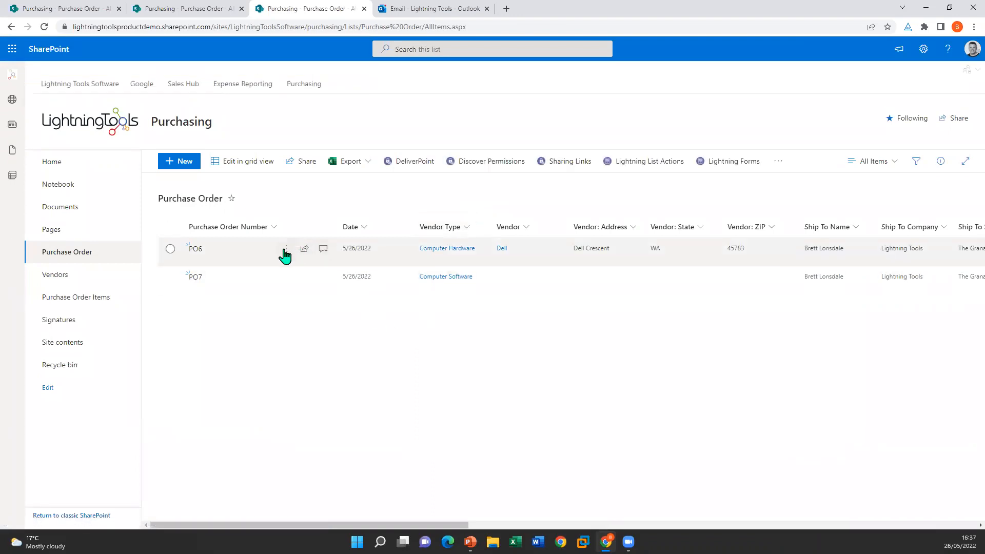
pyautogui.click(286, 250)
pyautogui.click(306, 238)
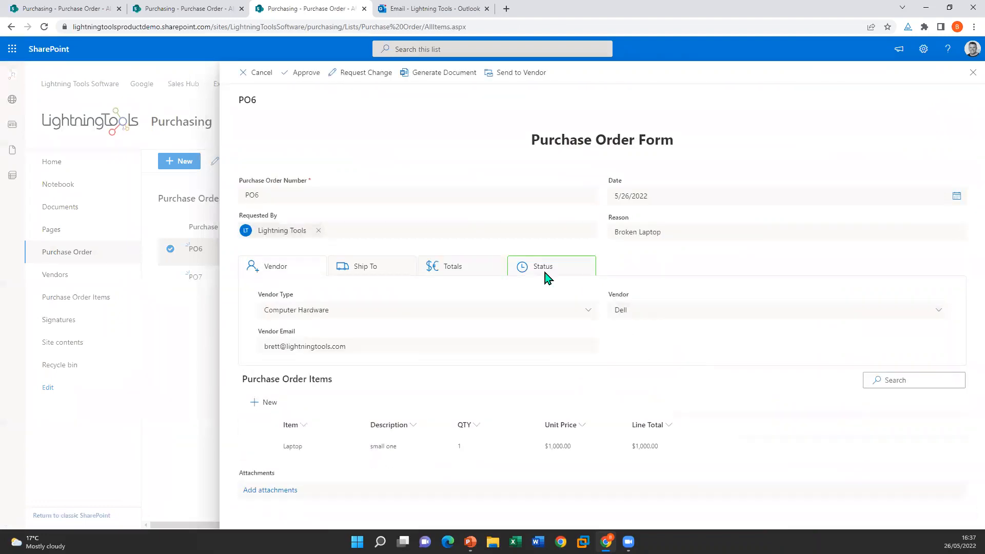
pyautogui.click(430, 78)
pyautogui.click(972, 72)
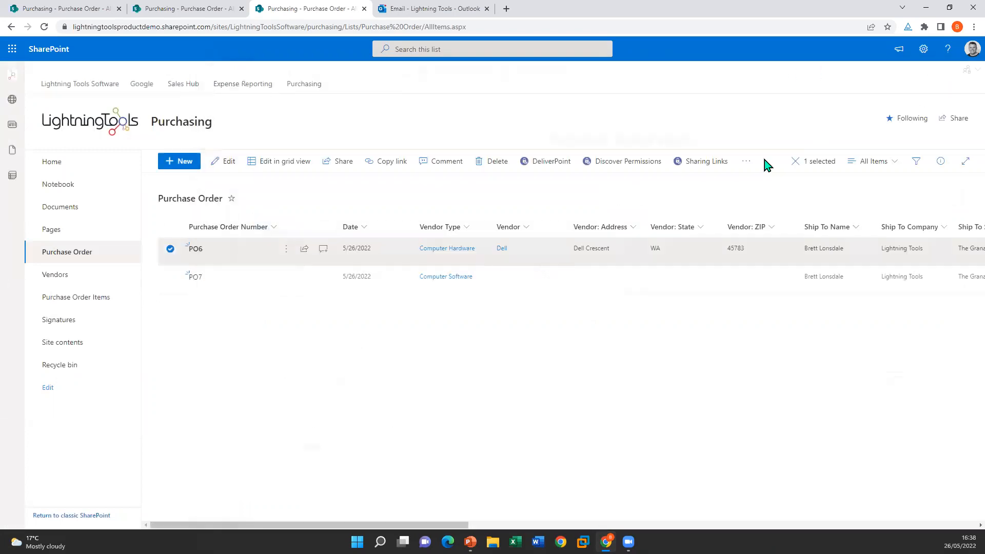
# Step: Open the Documents library in a new tab and go to the PurchaseOrders folder
pyautogui.rightClick(82, 210)
pyautogui.click(113, 216)
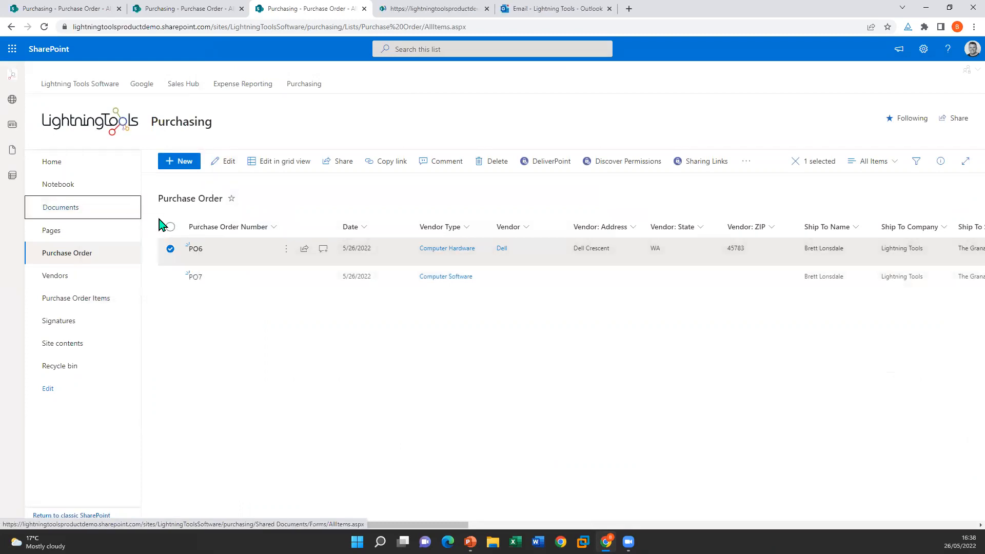
pyautogui.click(398, 8)
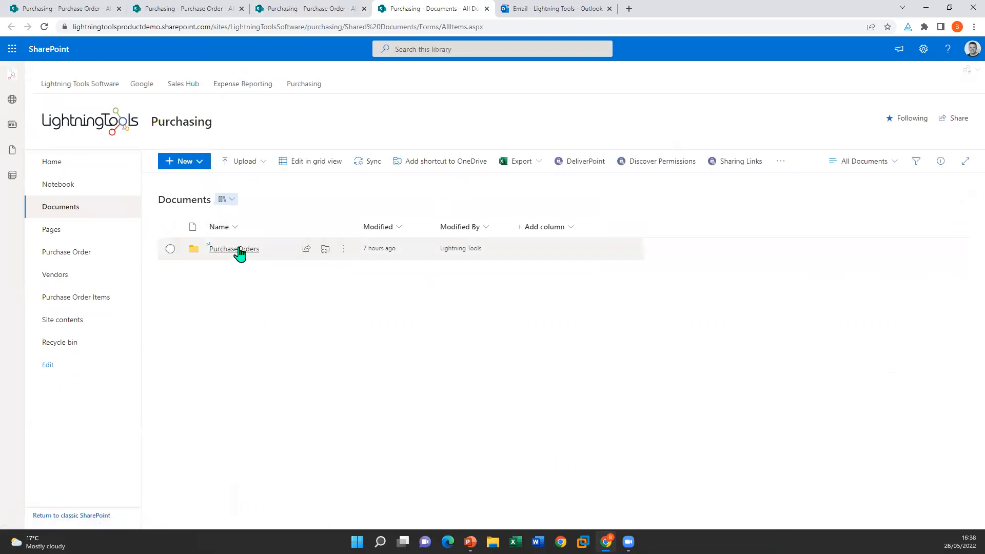
pyautogui.click(239, 249)
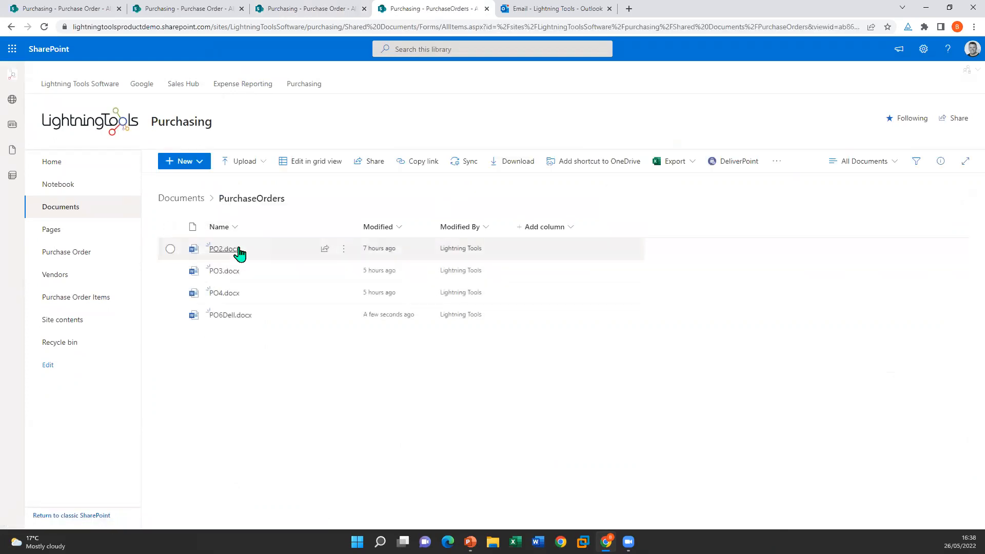
pyautogui.moveTo(235, 321)
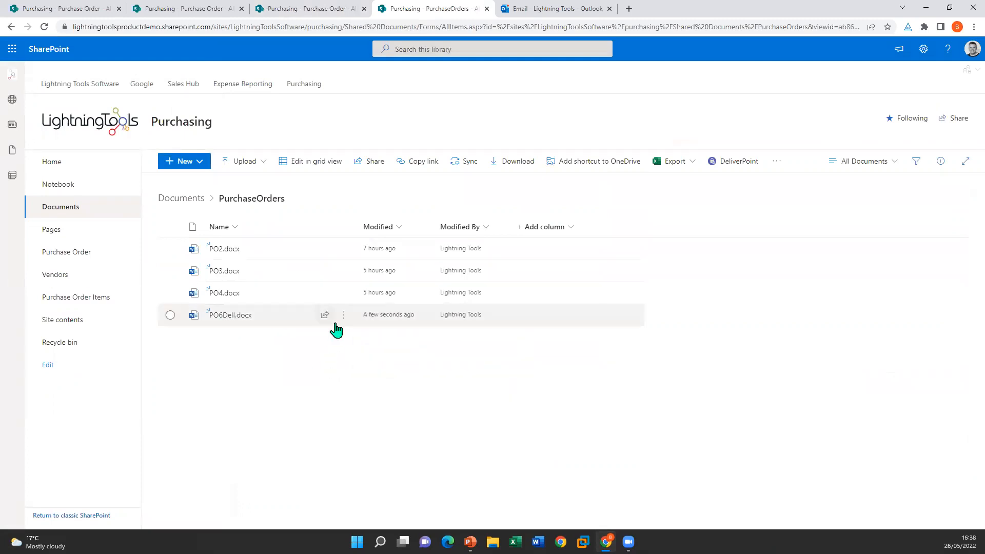
# Step: Review PO6Dell.docx in Word for the web, showing a Laptop line totalling 1,200, then close it
pyautogui.click(242, 319)
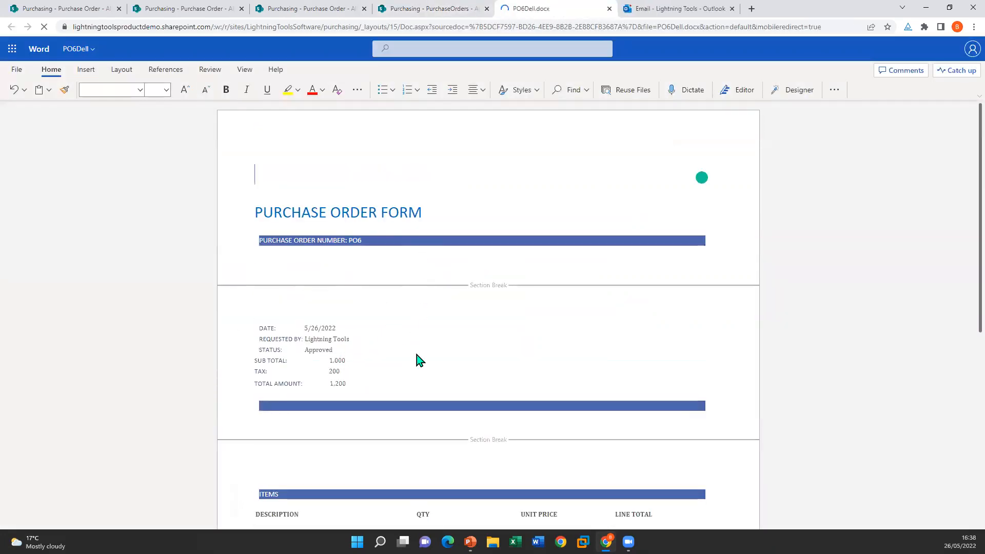
pyautogui.scroll(-5, 417, 355)
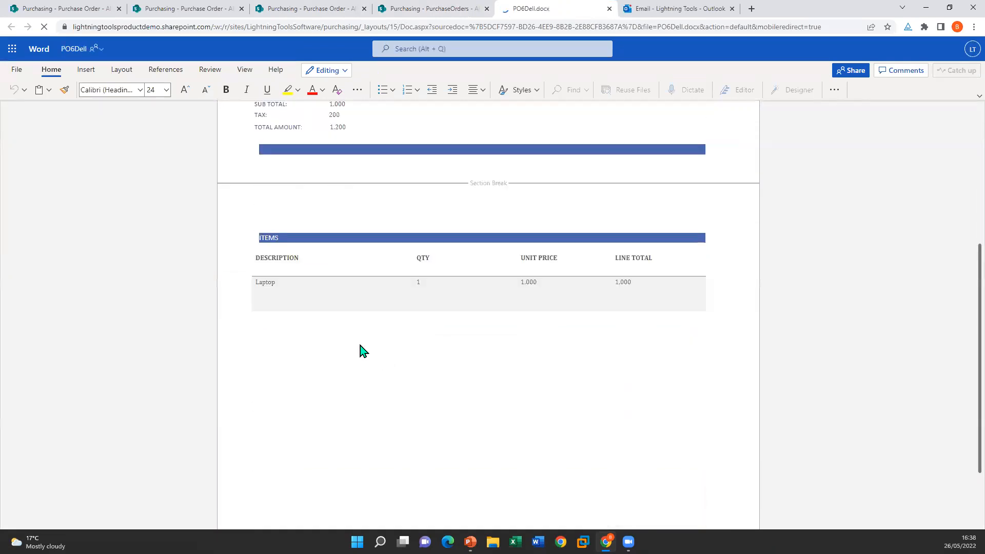
pyautogui.scroll(2, 565, 303)
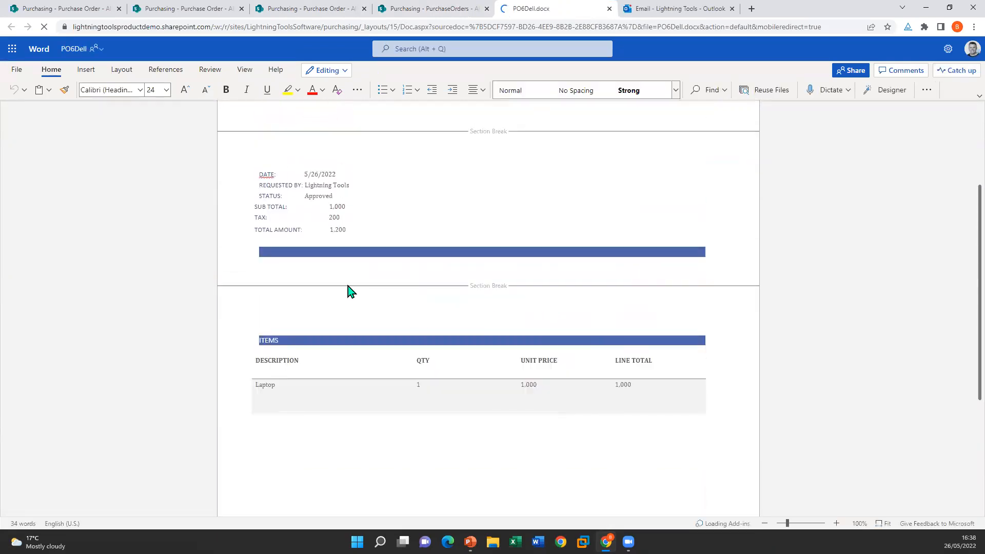
pyautogui.scroll(2, 597, 375)
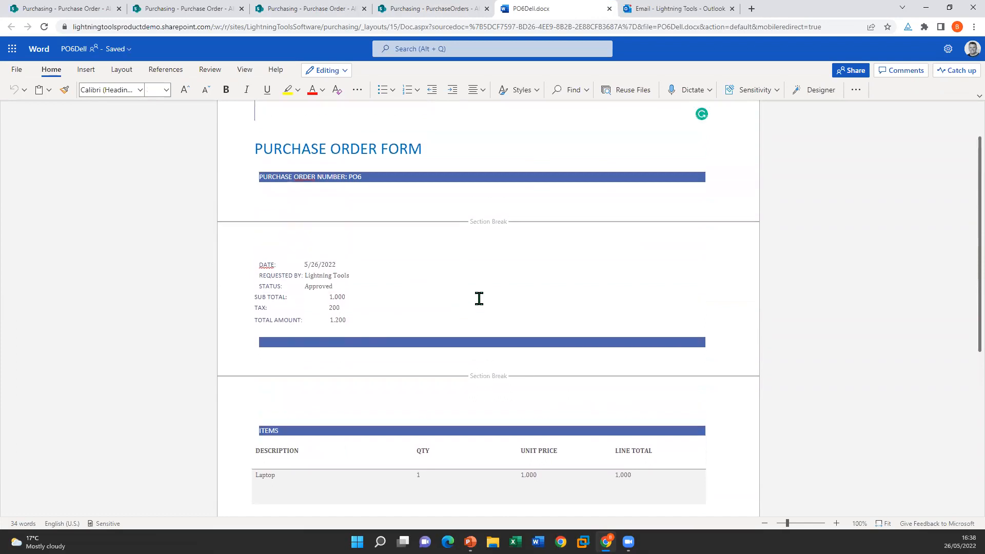
pyautogui.scroll(1, 478, 298)
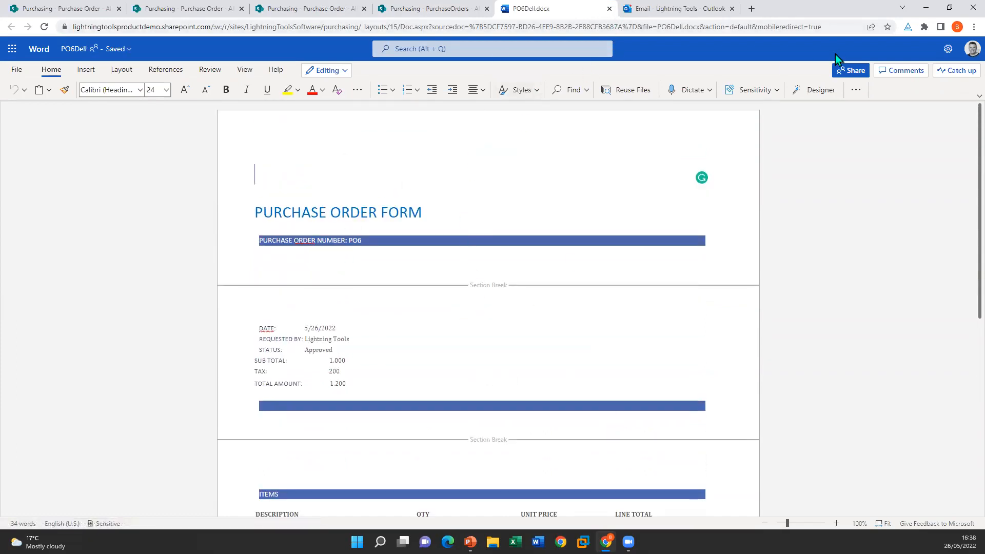
pyautogui.click(610, 8)
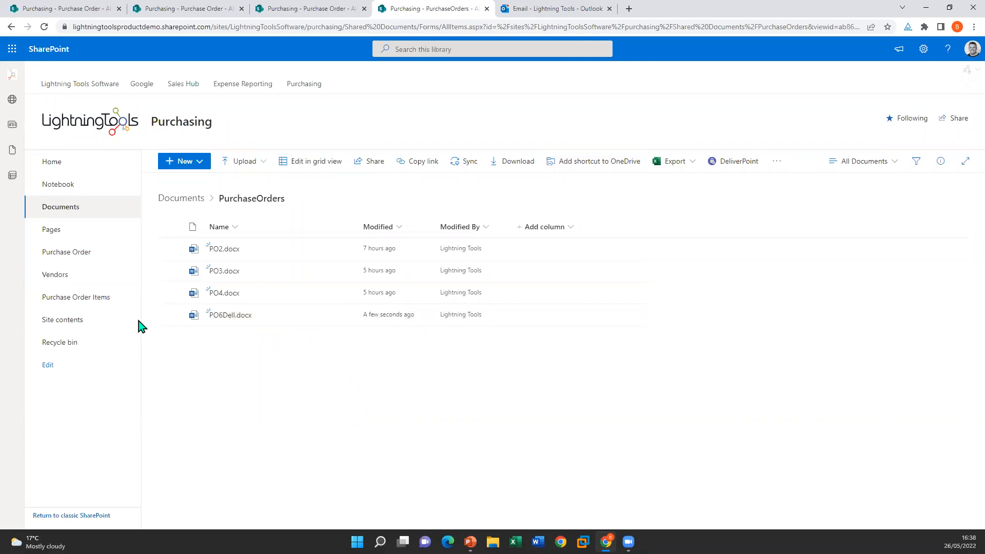
# Step: Return to the Purchase Order list, then advance the PowerPoint slide show two slides
pyautogui.click(72, 258)
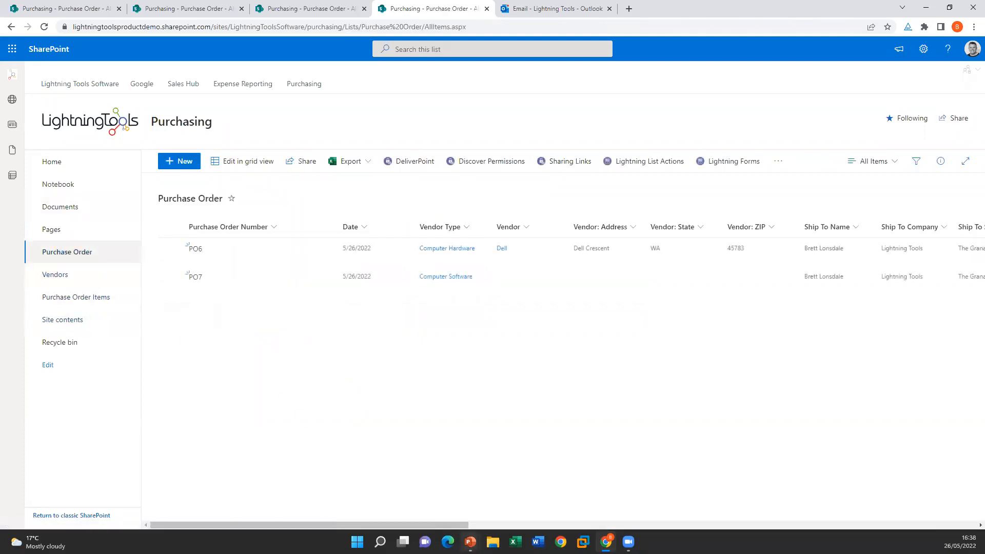
pyautogui.moveTo(470, 542)
pyautogui.click(473, 495)
pyautogui.click(450, 331)
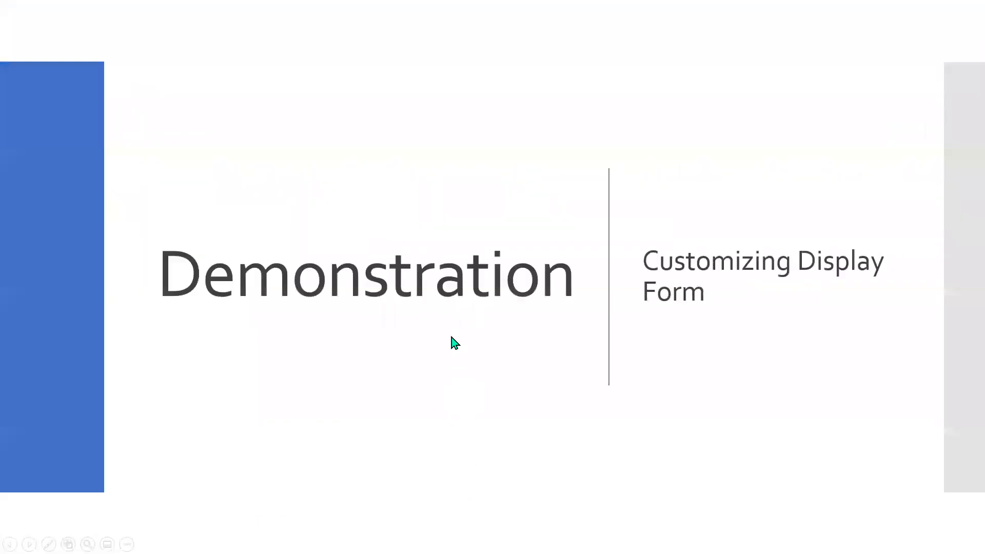
pyautogui.click(451, 337)
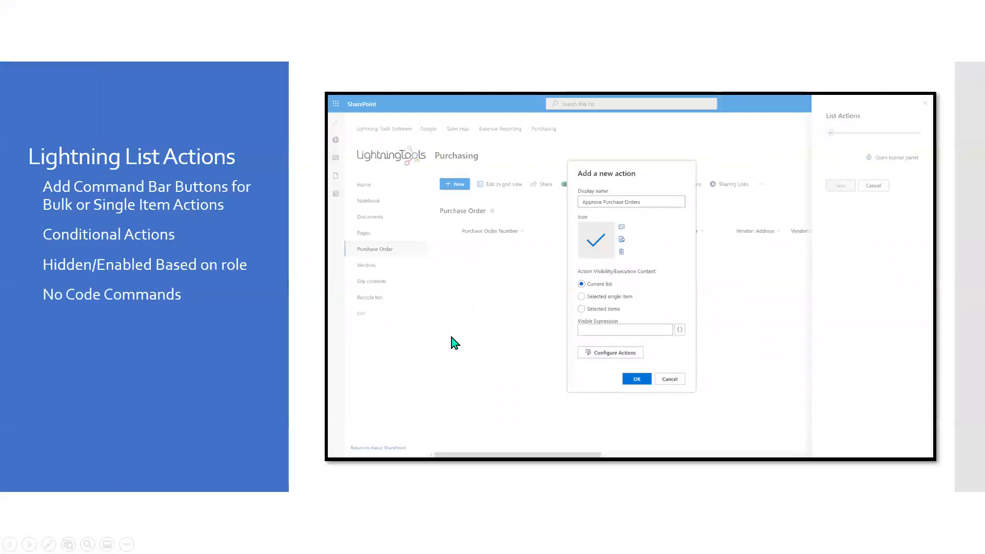
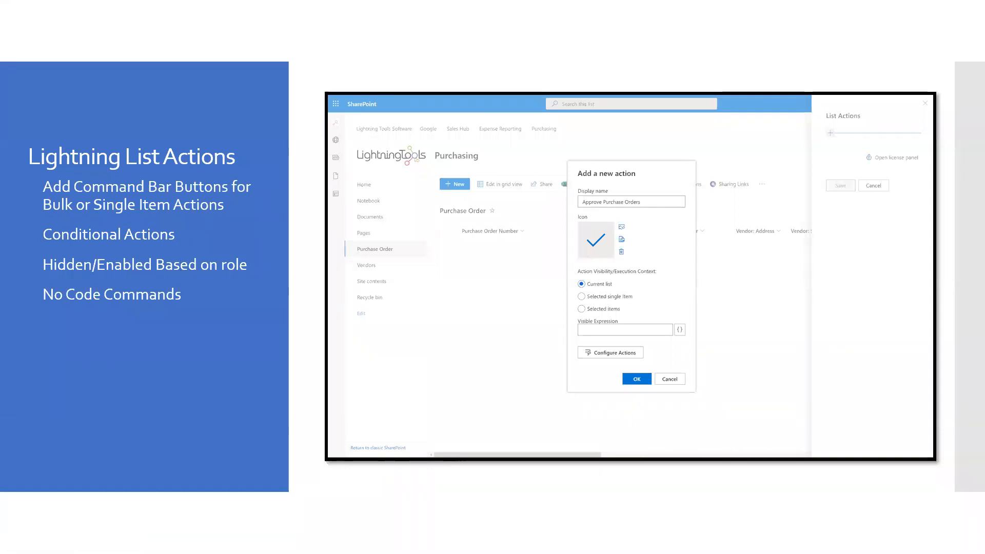
# Step: Advance to the Demonstration slide, then return to the SharePoint Purchase Order list
pyautogui.click(354, 298)
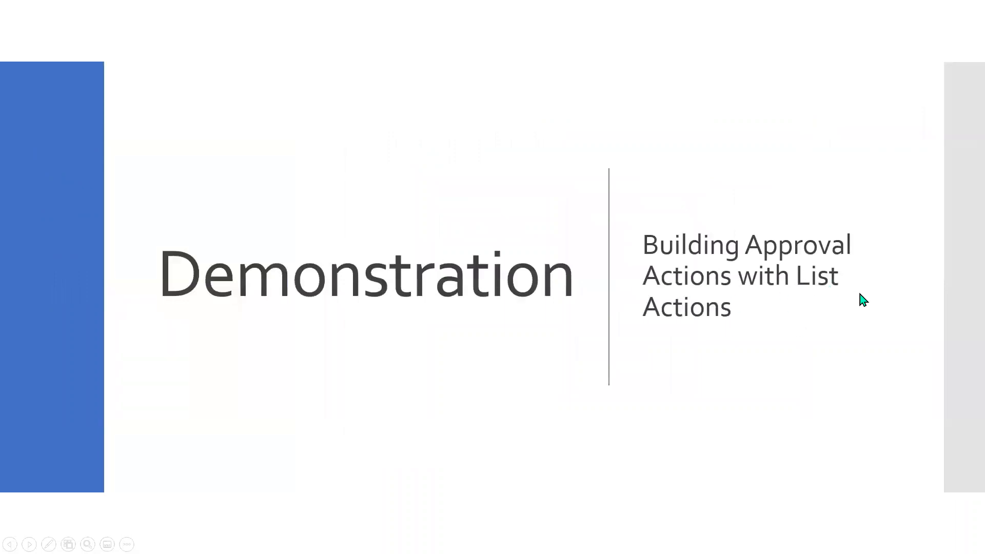
pyautogui.hotkey('alt', 'Tab')
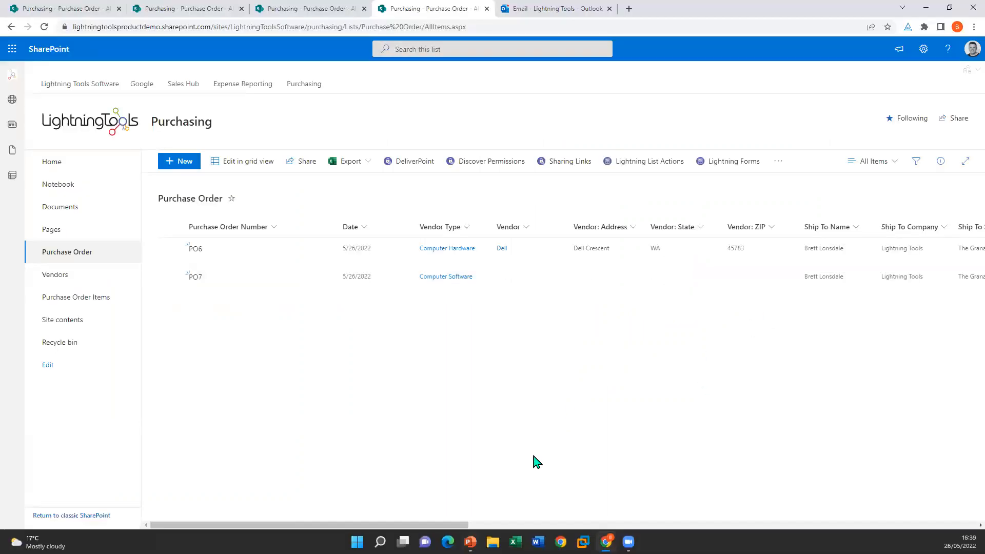
# Step: Select PO6, look at its overflow commands, then clear the selection
pyautogui.click(170, 251)
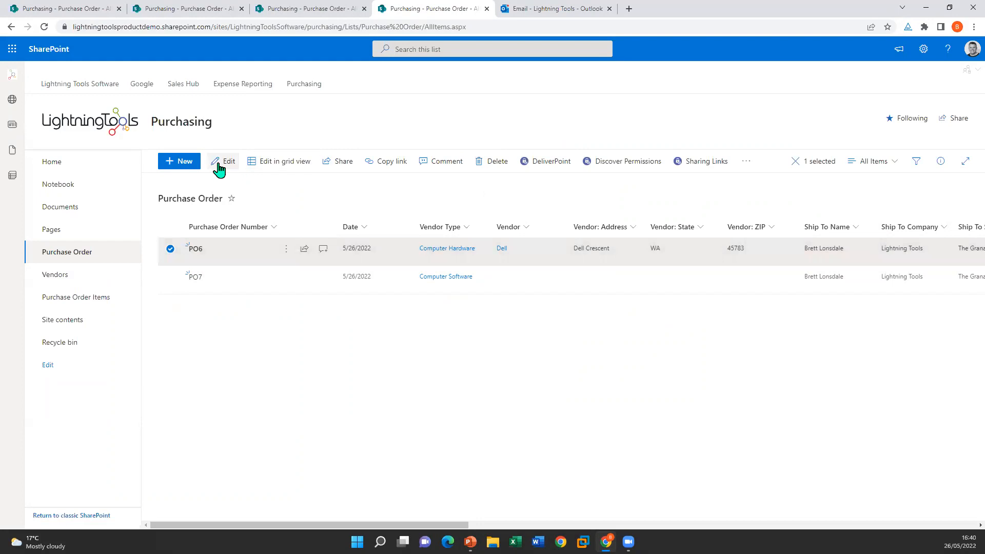
pyautogui.click(745, 163)
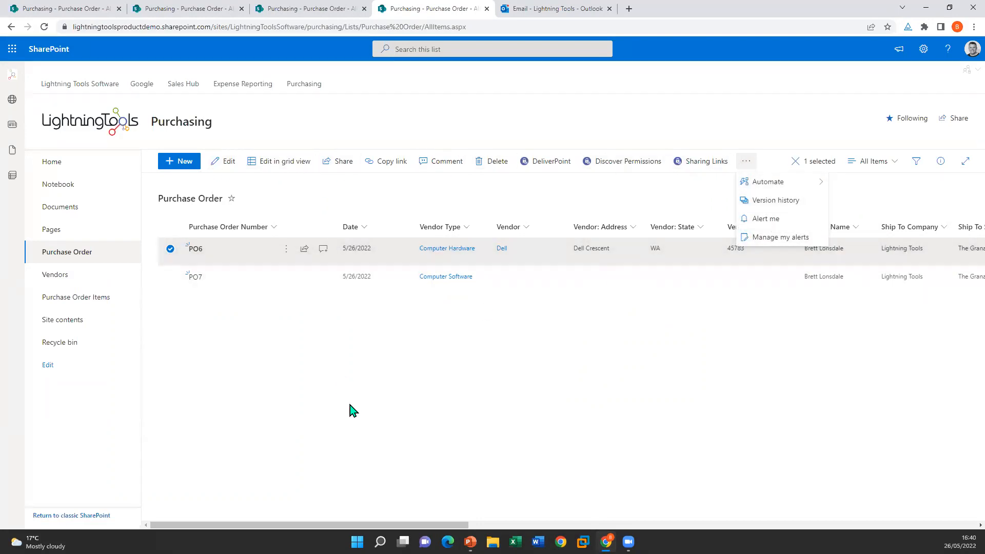
pyautogui.click(343, 415)
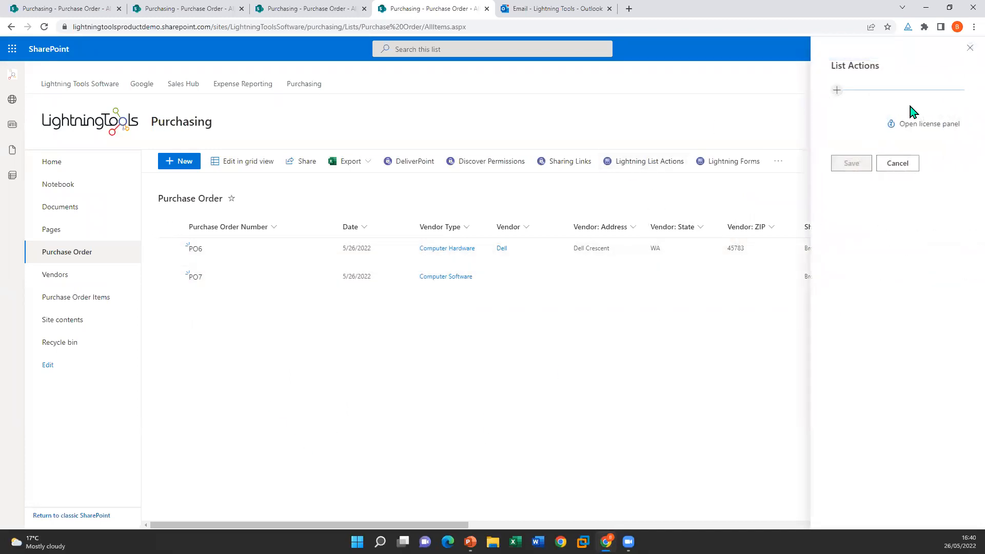
# Step: Add a list action named Approve with a checkbox icon for a single selected item
pyautogui.click(837, 90)
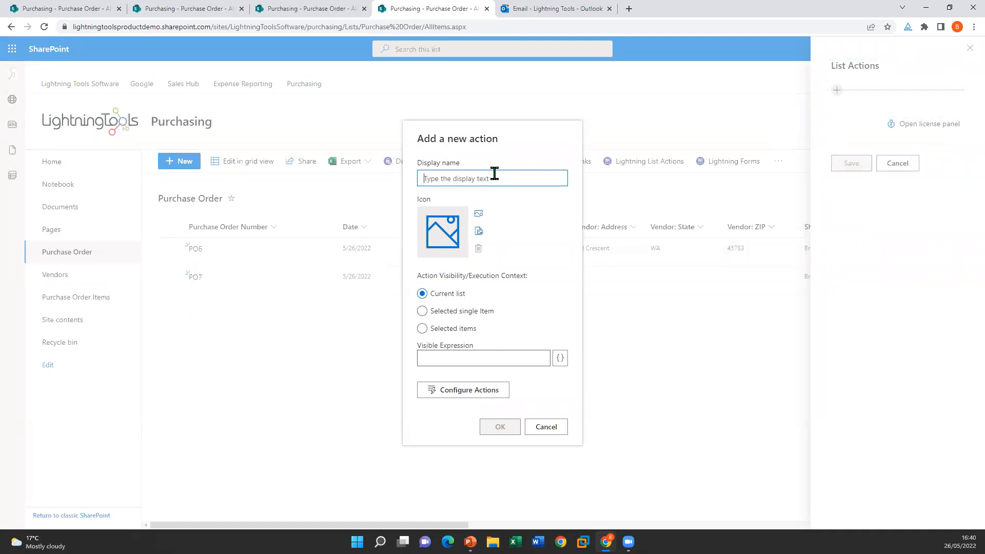
pyautogui.write('Ap')
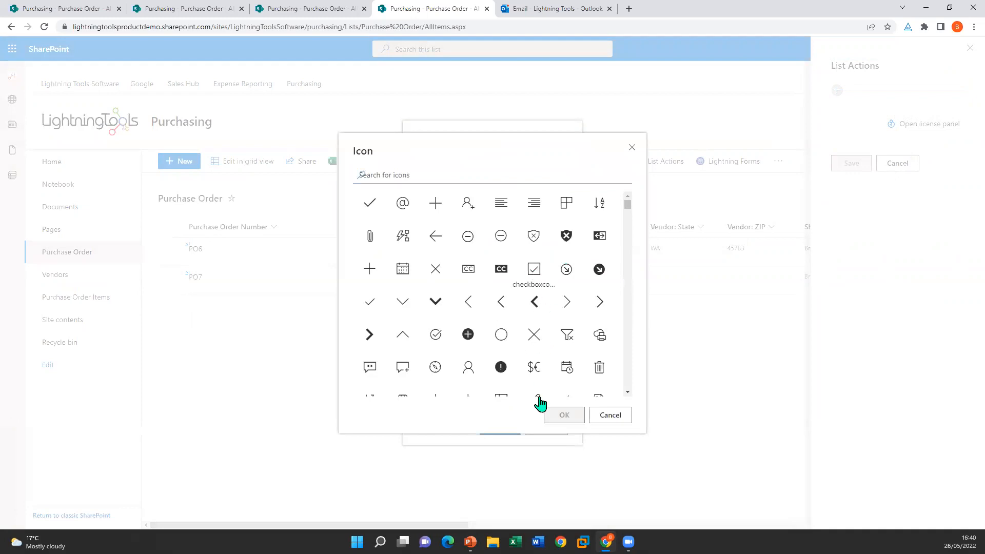
pyautogui.click(564, 416)
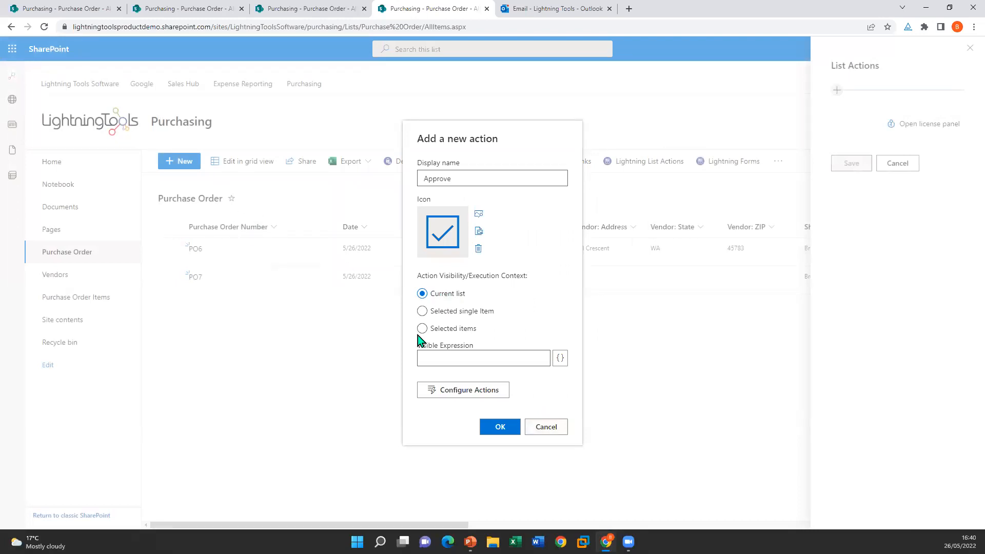
pyautogui.click(432, 311)
# Step: Set the context to Selected items and insert a User.IsMemberOfGroup check as visibility expression
pyautogui.click(457, 333)
pyautogui.click(434, 311)
pyautogui.click(465, 329)
pyautogui.click(560, 359)
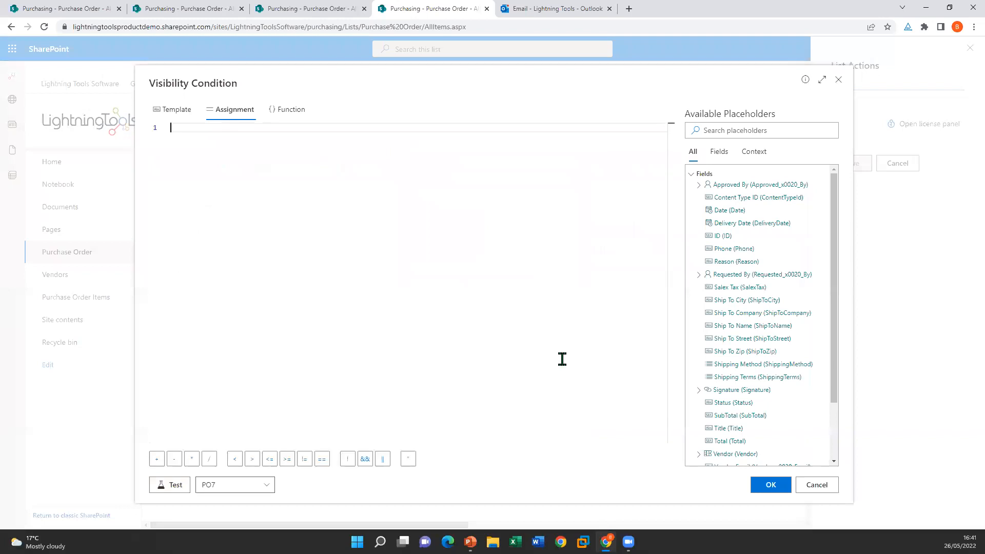
pyautogui.scroll(-3, 776, 265)
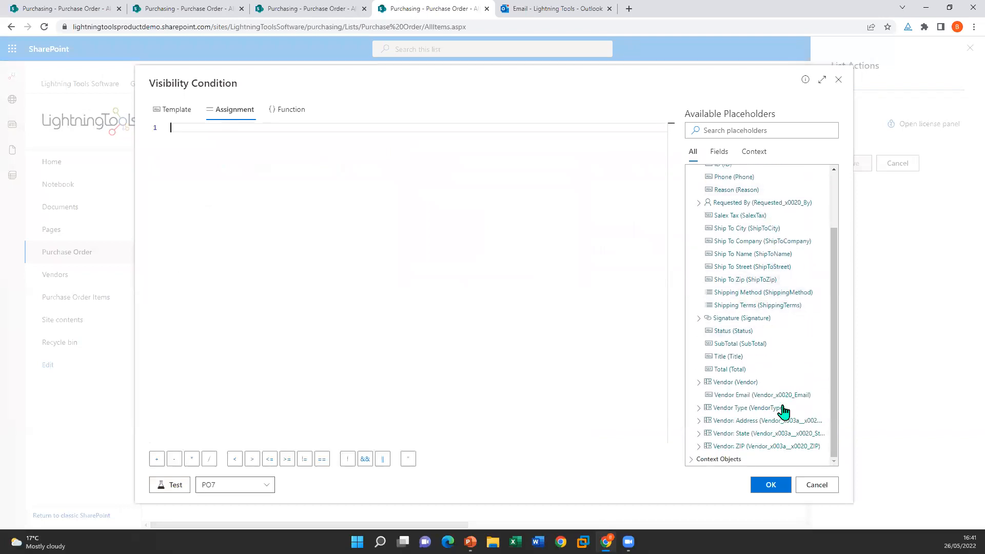
pyautogui.click(716, 459)
pyautogui.scroll(-1, 745, 285)
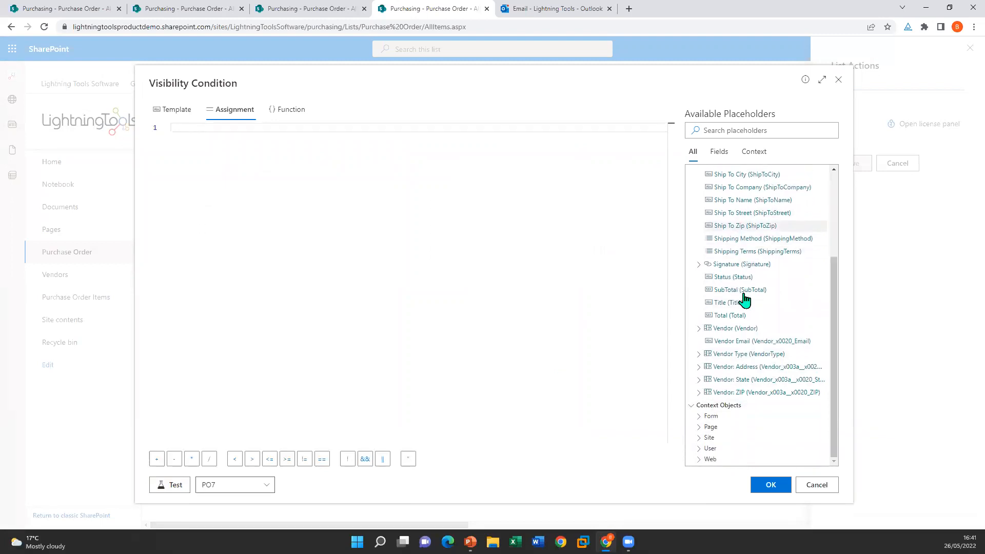
pyautogui.click(698, 449)
pyautogui.scroll(-2, 748, 301)
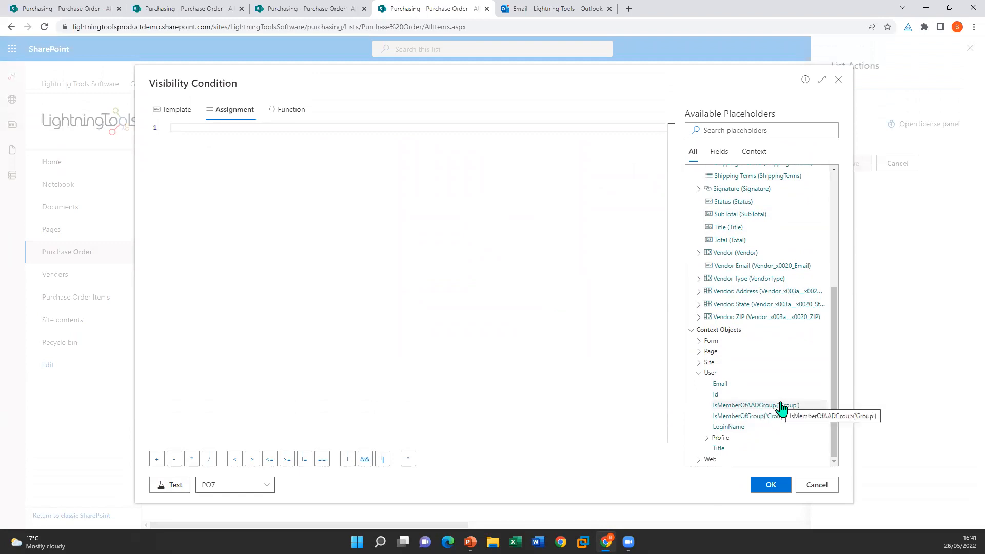
pyautogui.click(762, 416)
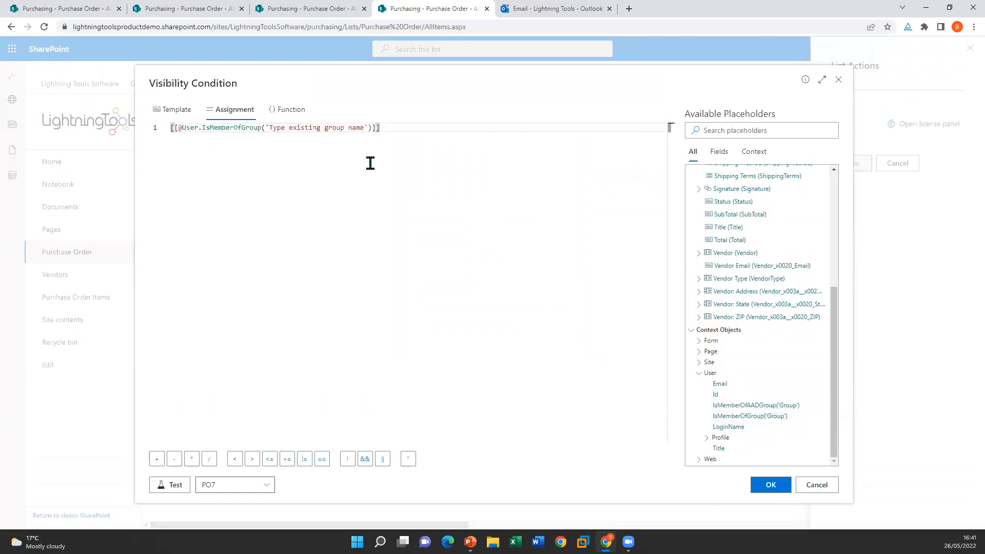
# Step: Set the group name to 'Purchase Order Approver' and test the expression against PO7
pyautogui.moveTo(364, 129); pyautogui.dragTo(276, 129)
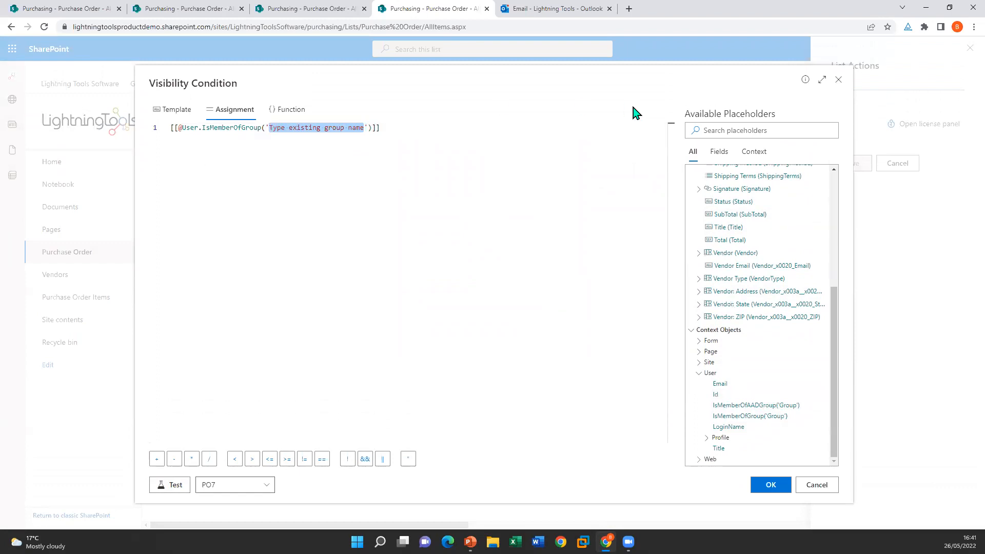
pyautogui.write('Purch')
pyautogui.write('ase Order Appro')
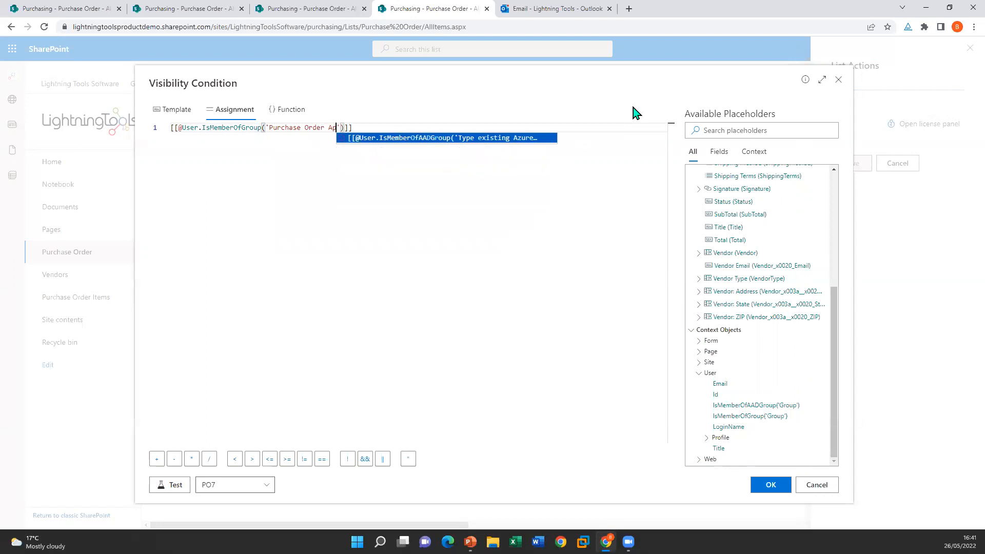
pyautogui.write('ver')
pyautogui.click(514, 298)
pyautogui.click(167, 487)
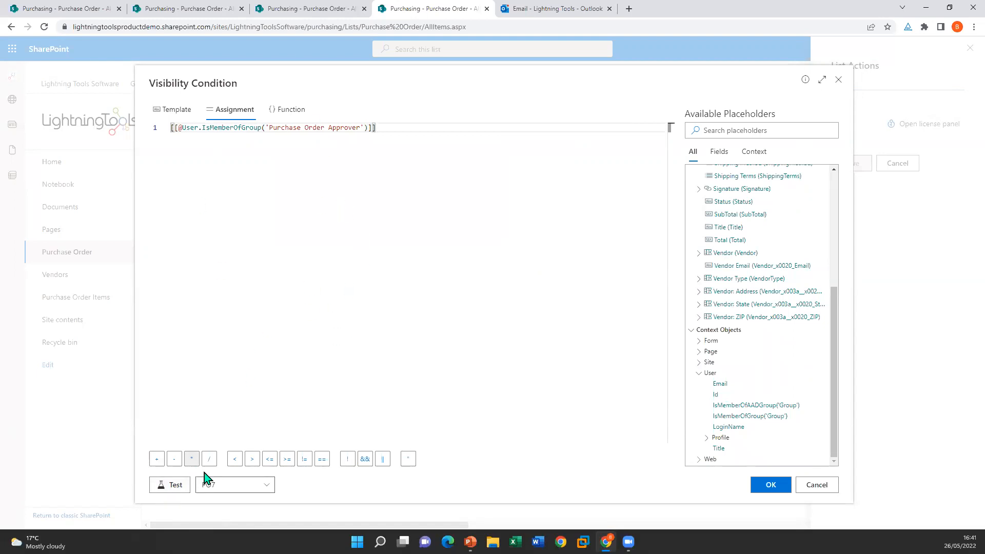
pyautogui.click(242, 486)
pyautogui.click(224, 447)
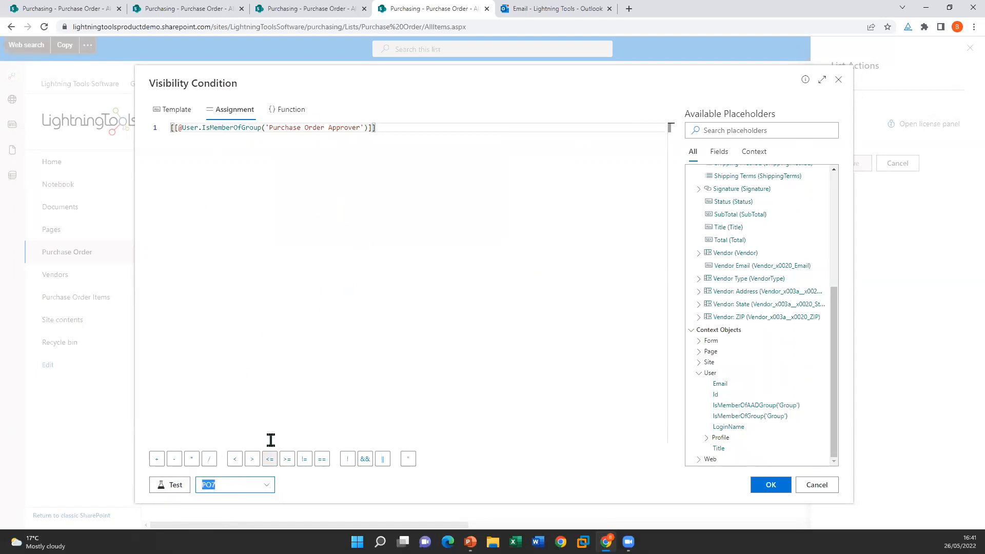
pyautogui.click(165, 491)
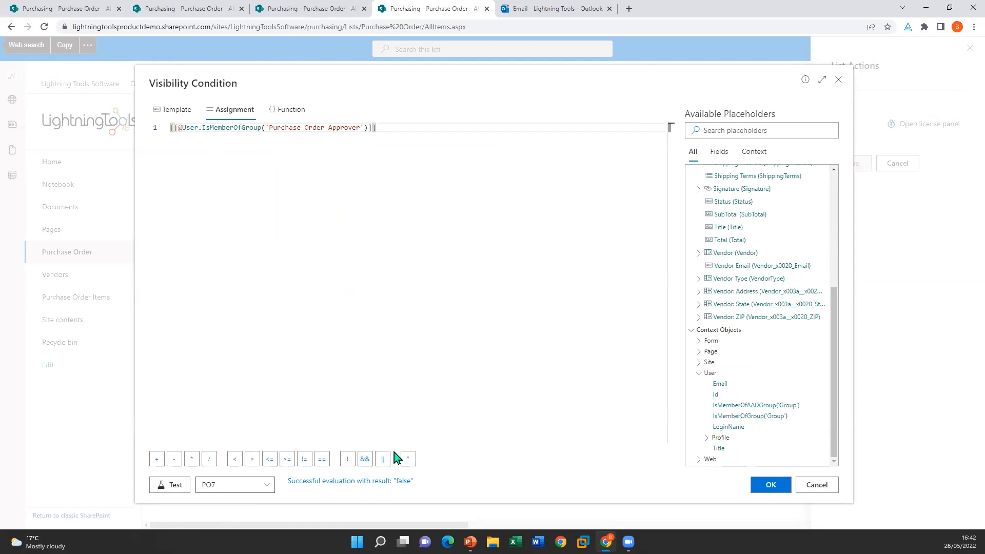
# Step: Delete the whole visibility expression and close the editor with it empty
pyautogui.tripleClick(352, 126)
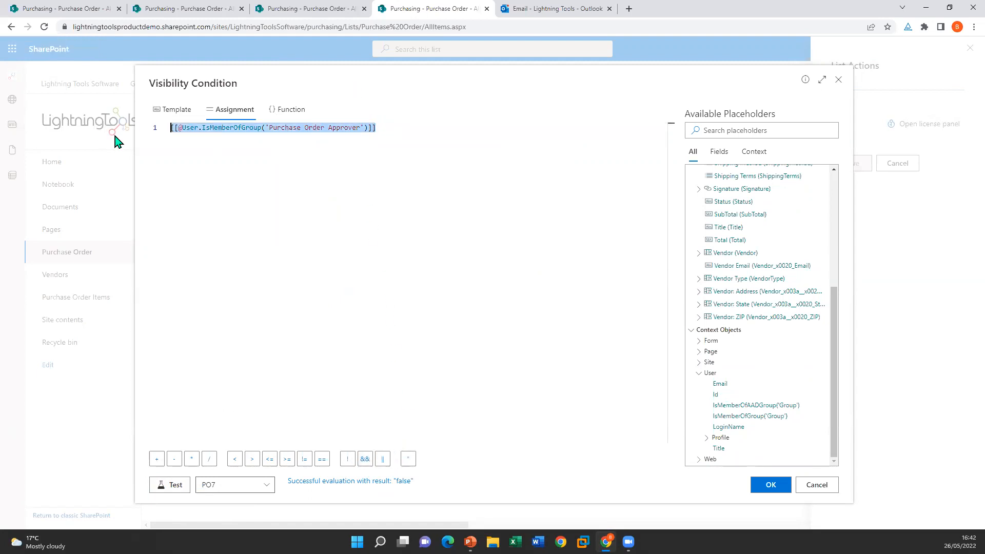
pyautogui.press('BackSpace')
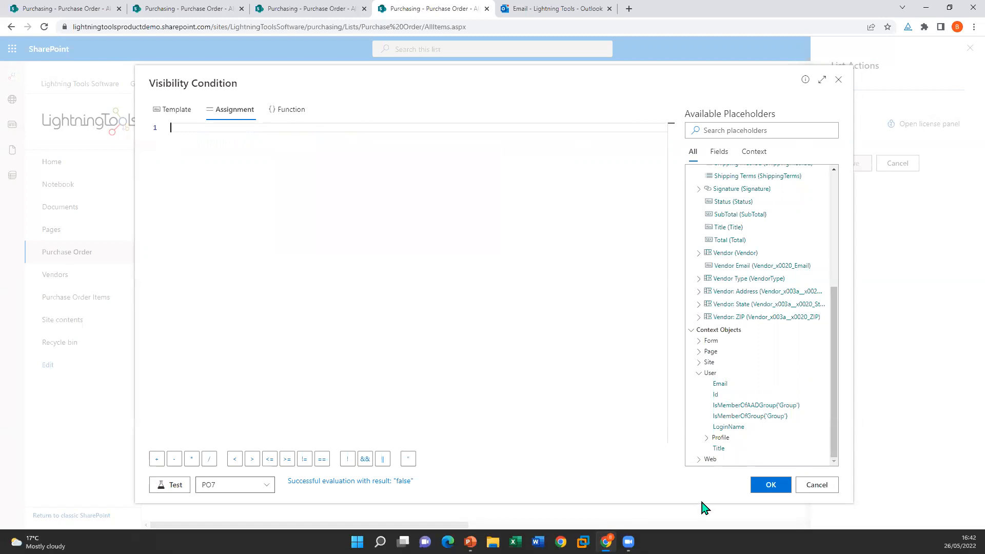
pyautogui.click(769, 485)
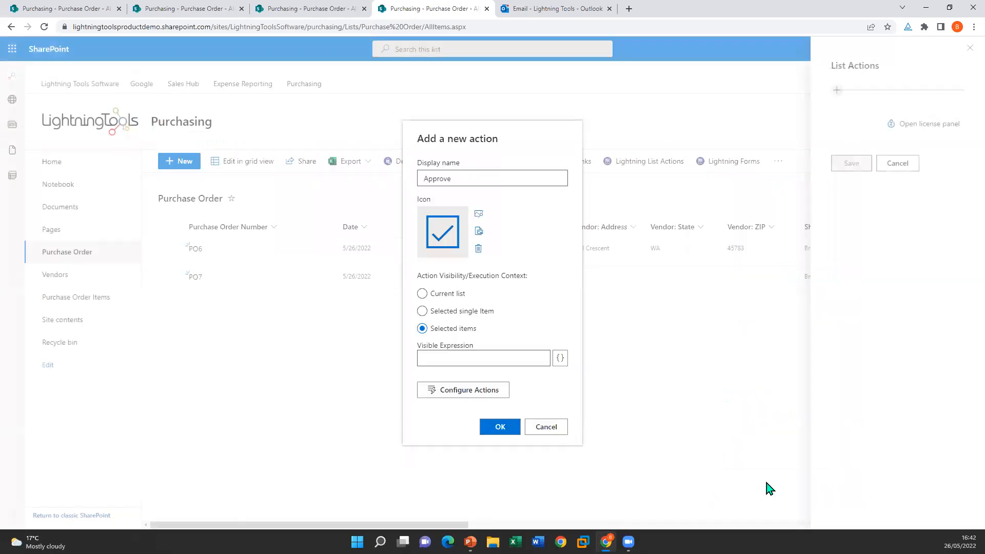
# Step: Add an Update item step targeting the Purchase Order list on the current site
pyautogui.click(469, 391)
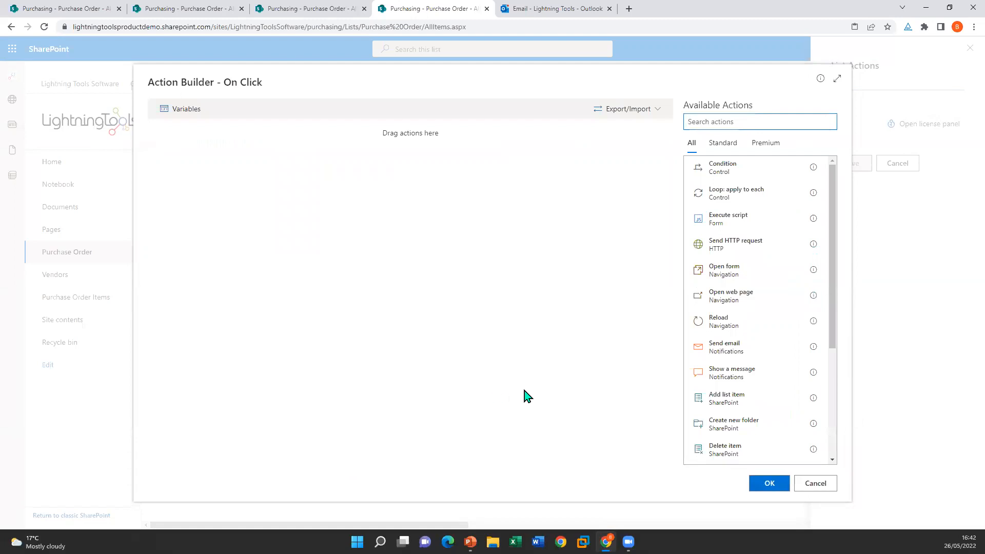
pyautogui.scroll(-3, 753, 258)
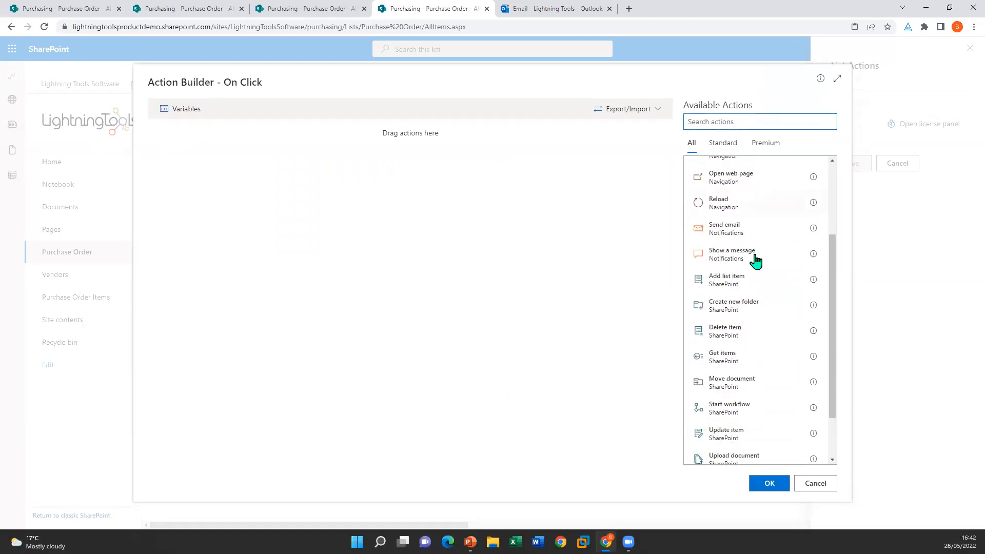
pyautogui.scroll(-2, 755, 260)
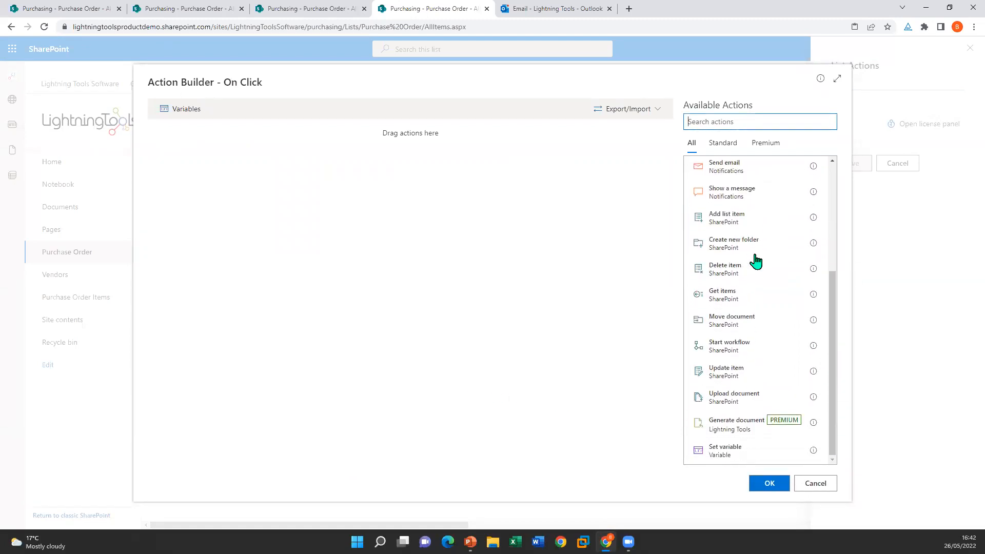
pyautogui.click(763, 375)
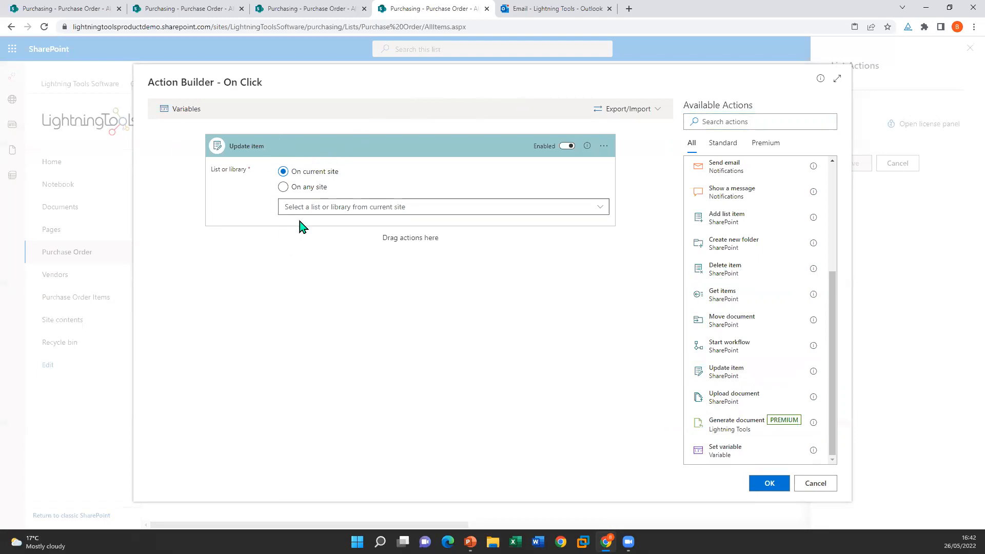
pyautogui.click(298, 187)
pyautogui.click(309, 175)
pyautogui.click(303, 175)
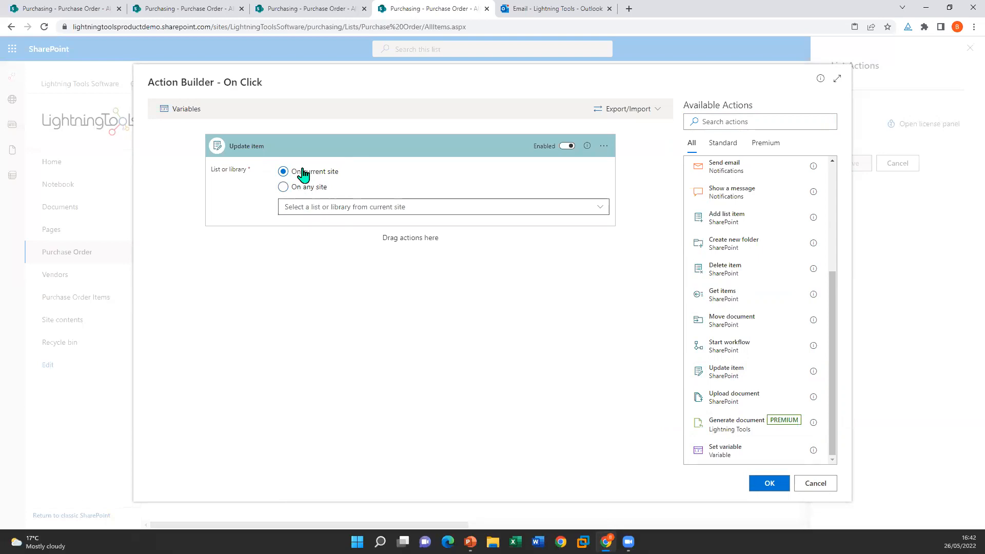
pyautogui.click(349, 213)
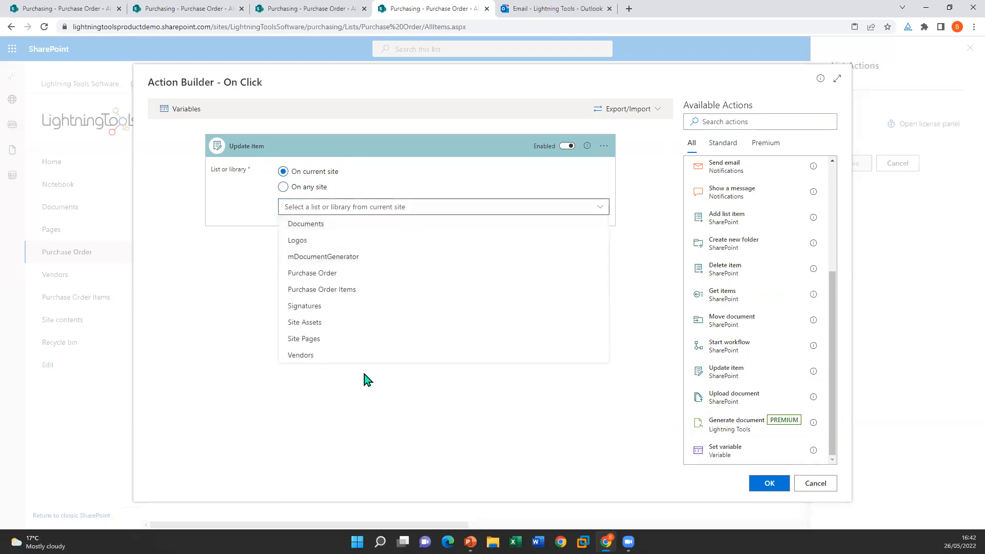
pyautogui.click(343, 273)
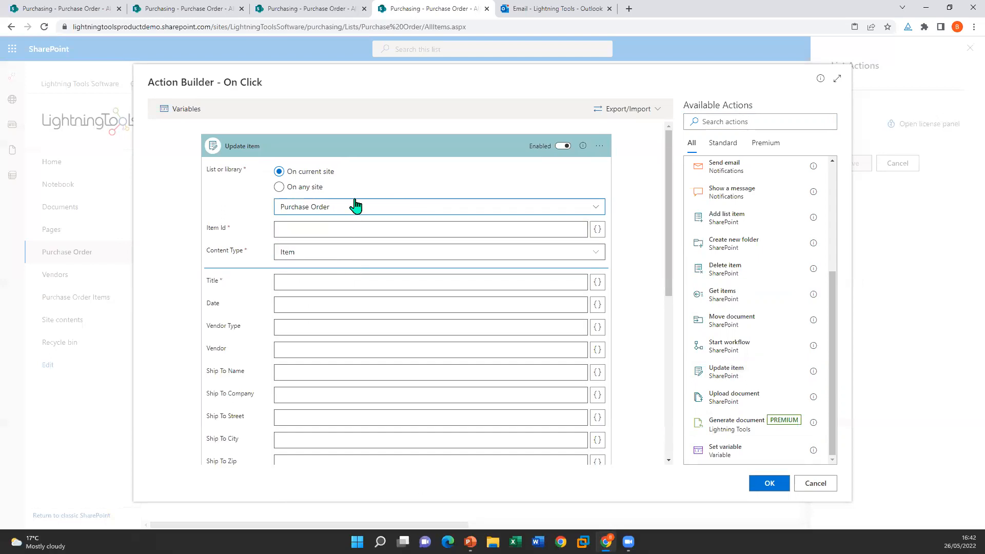
# Step: Fill in the Item Id and scroll the field list down to Status
pyautogui.click(360, 230)
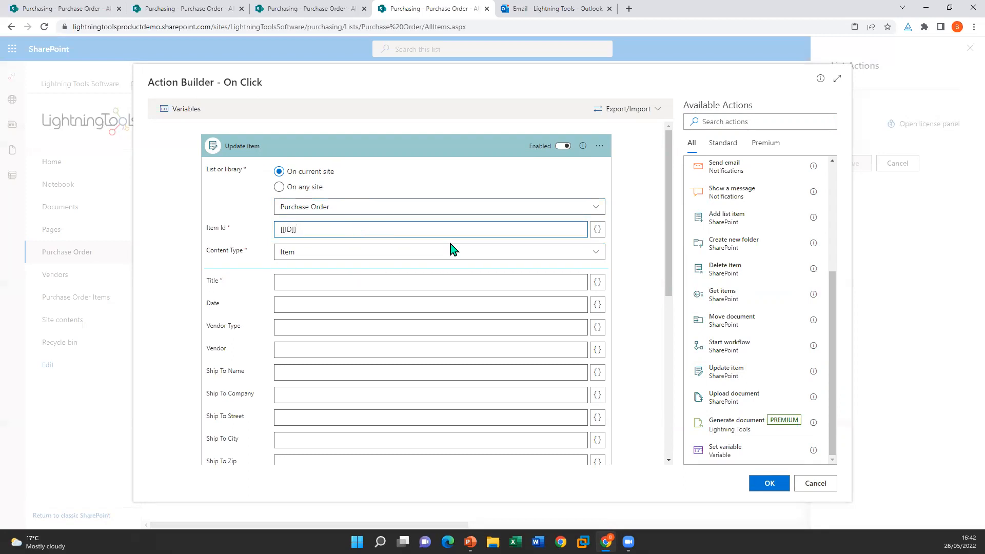
pyautogui.scroll(-4, 356, 226)
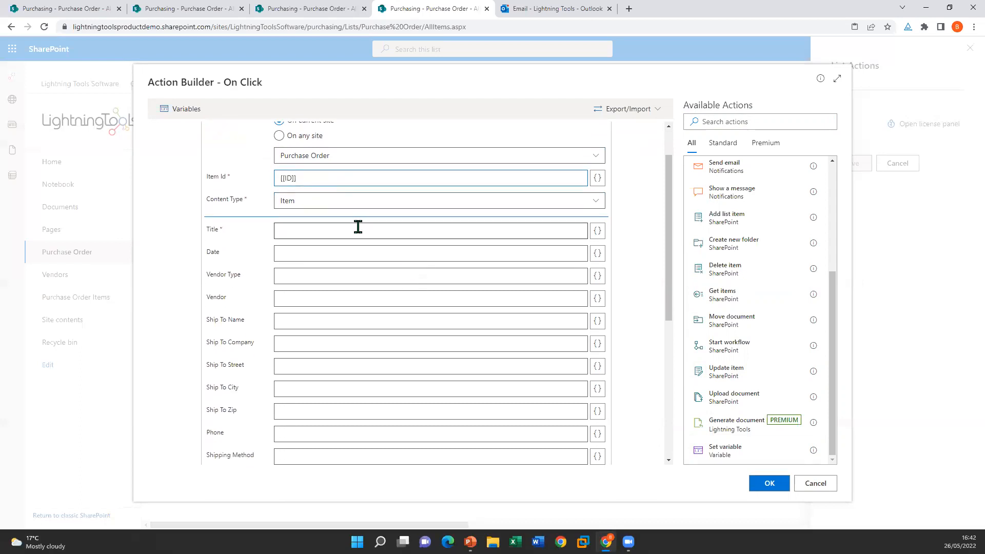
pyautogui.scroll(-1, 288, 277)
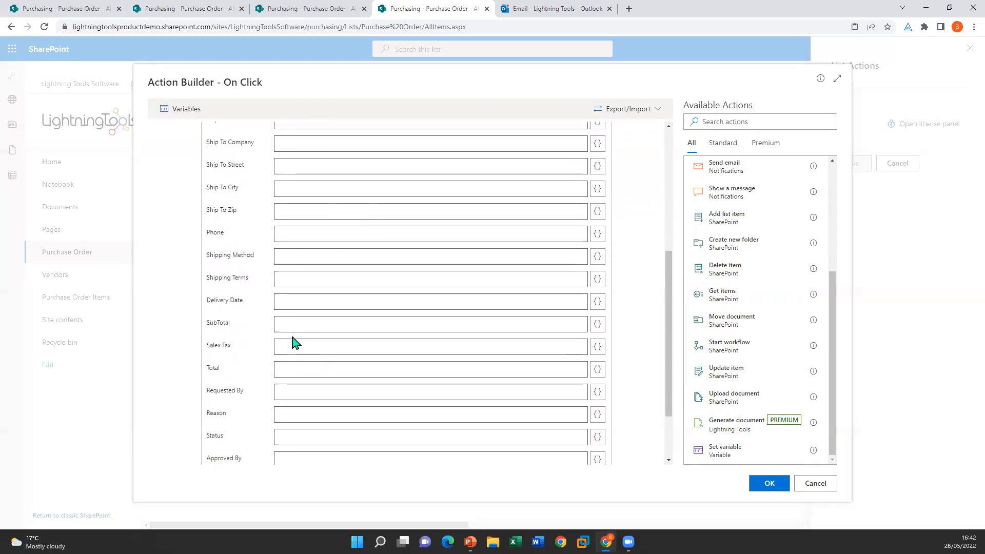
pyautogui.scroll(-2, 292, 382)
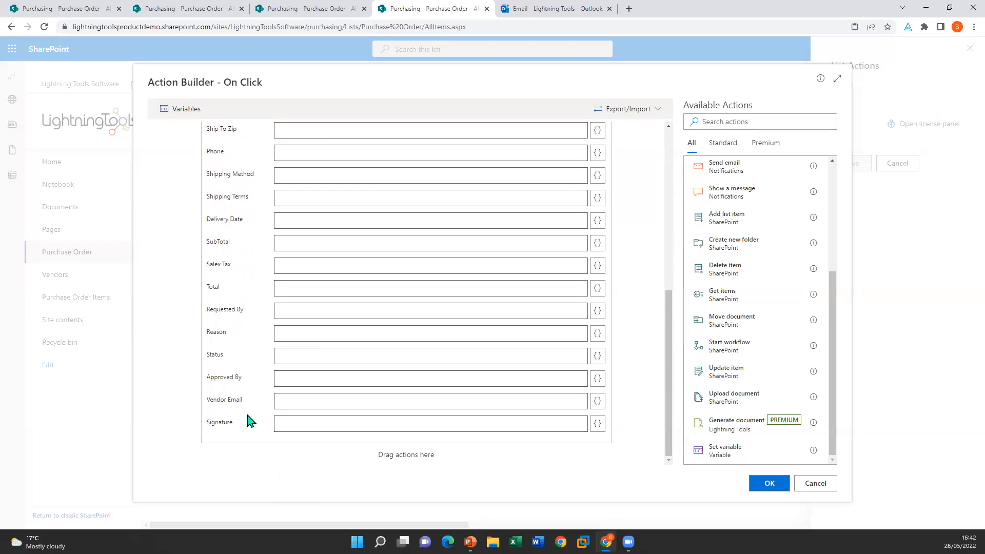
pyautogui.click(347, 355)
pyautogui.click(597, 357)
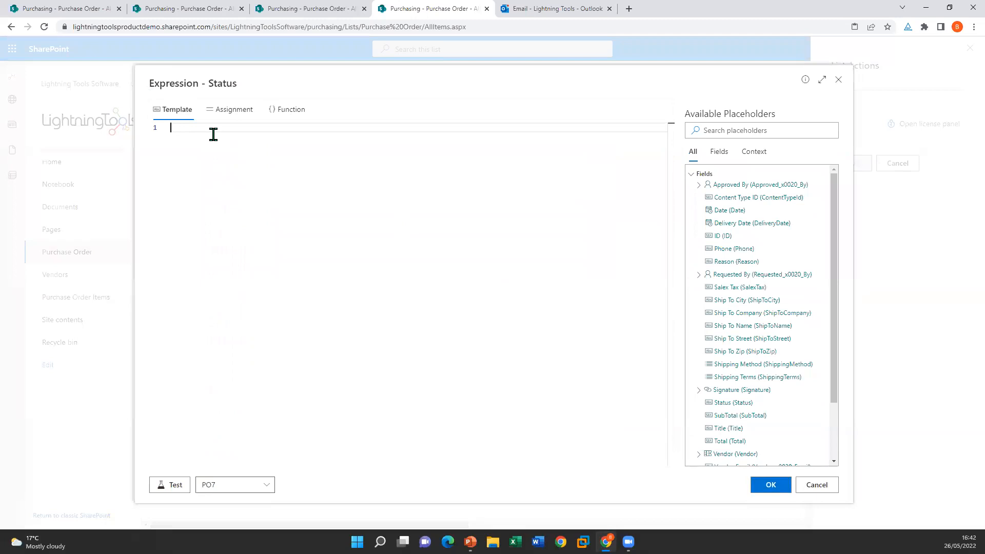
pyautogui.write('Approved')
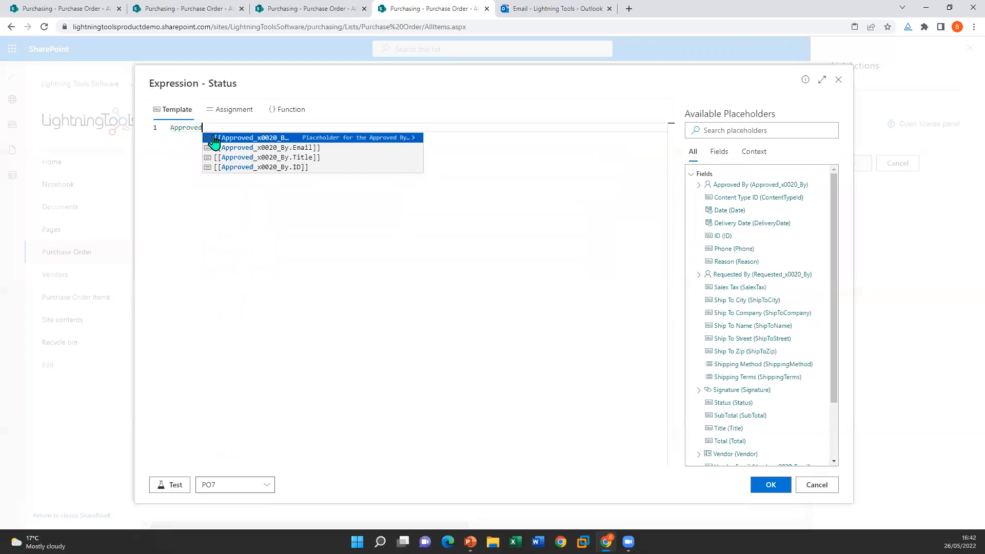
pyautogui.click(764, 486)
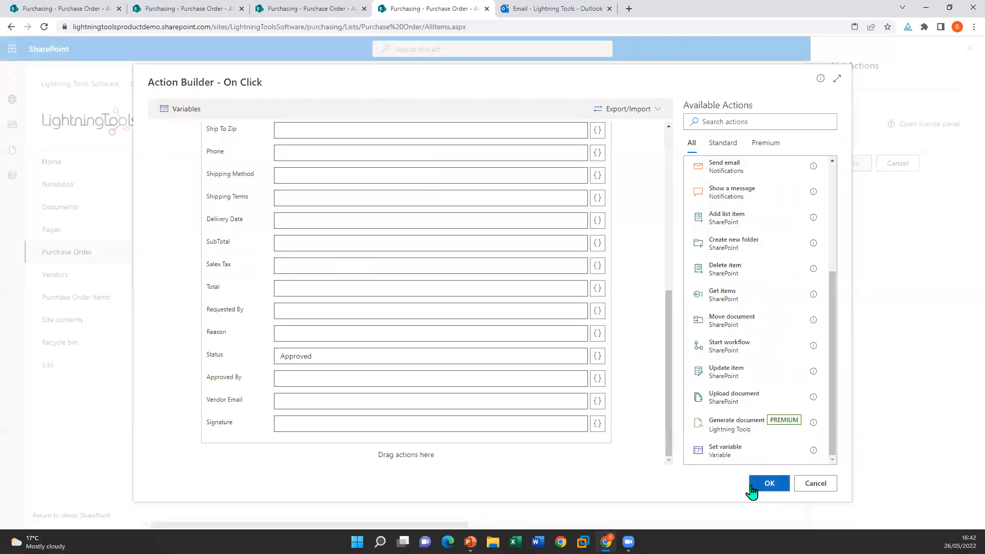
pyautogui.click(303, 381)
pyautogui.click(597, 379)
pyautogui.scroll(-5, 721, 390)
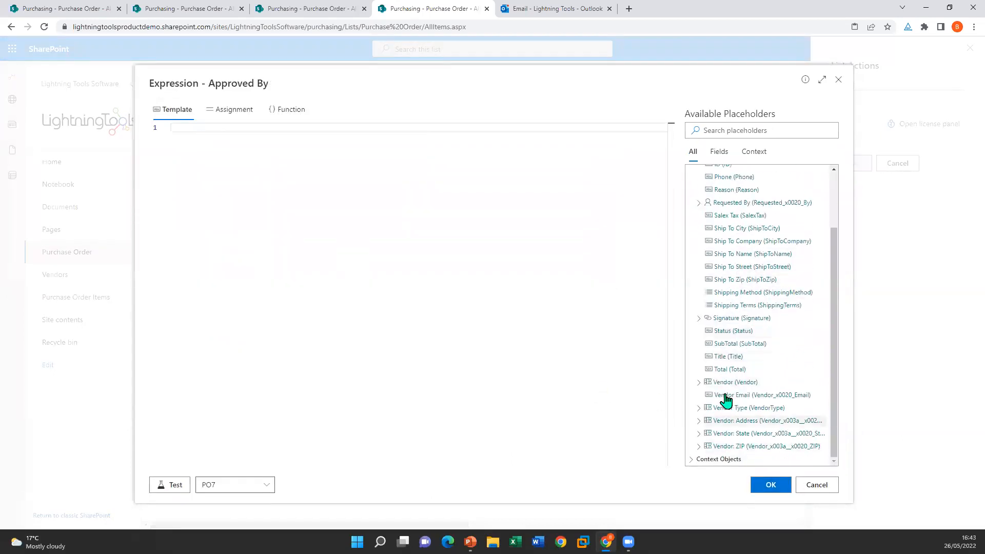
pyautogui.click(699, 460)
pyautogui.scroll(-2, 739, 359)
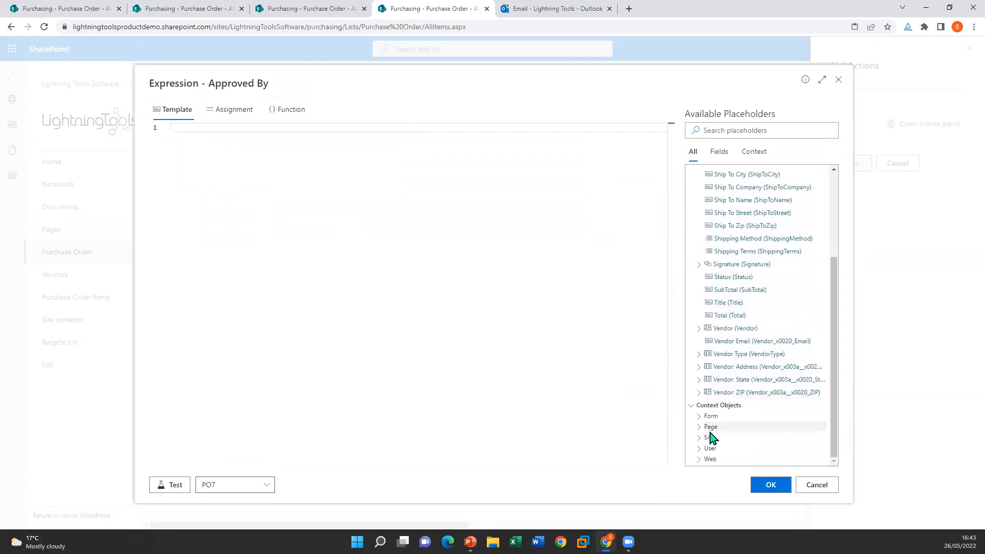
pyautogui.click(699, 450)
pyautogui.scroll(-3, 764, 308)
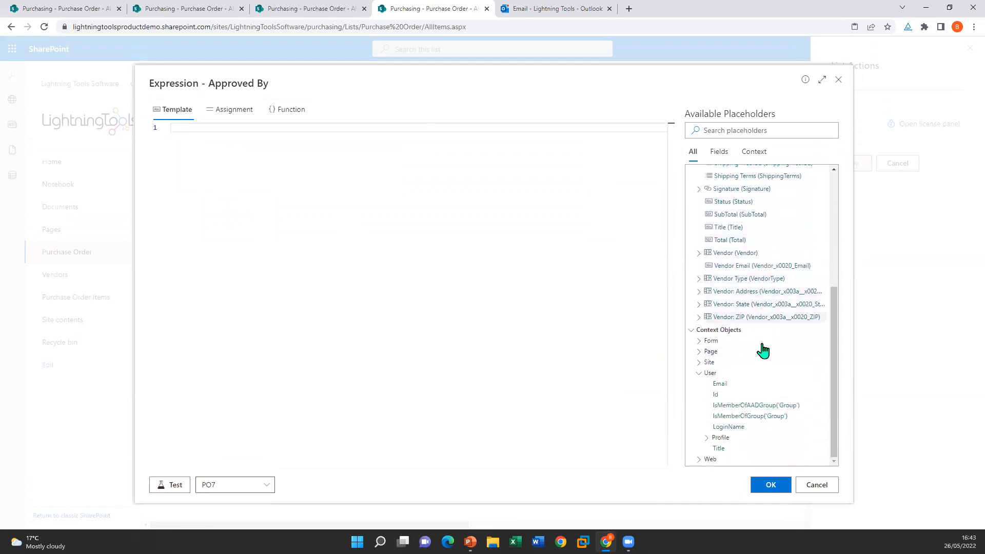
pyautogui.click(745, 429)
pyautogui.click(756, 486)
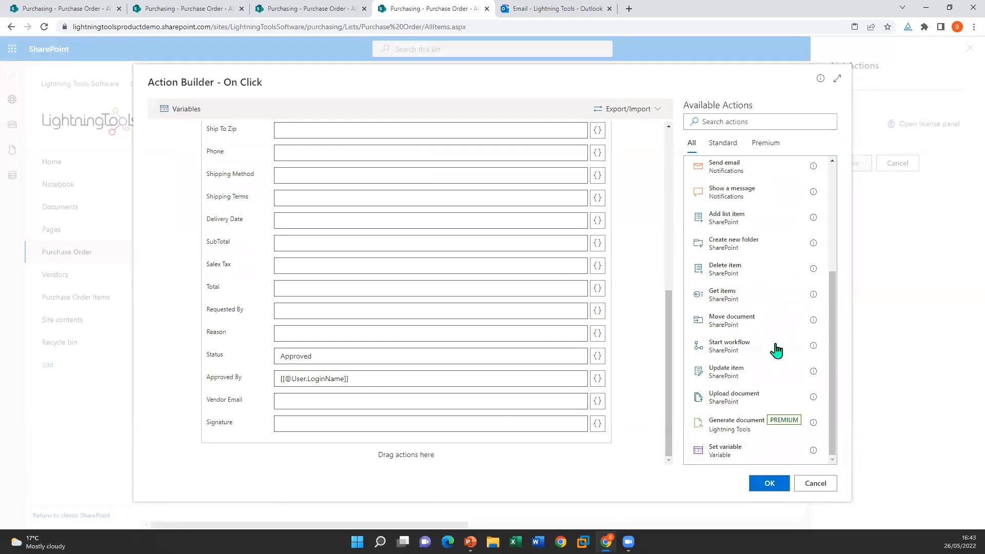
# Step: Add a Reload step after the update, confirm the Approve action, and save the list actions
pyautogui.moveTo(829, 370); pyautogui.dragTo(830, 299)
pyautogui.moveTo(723, 266); pyautogui.dragTo(672, 390)
pyautogui.scroll(-2, 467, 419)
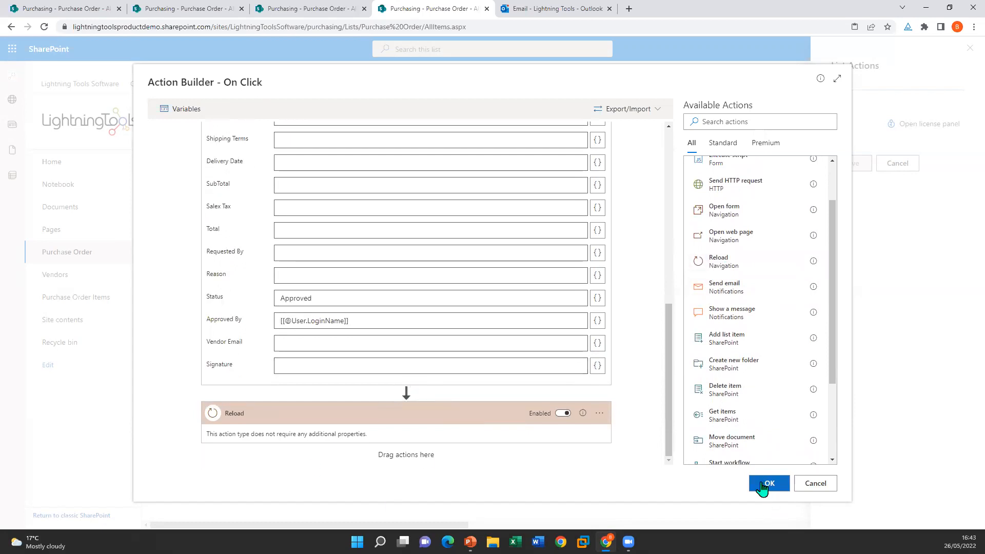
pyautogui.click(768, 484)
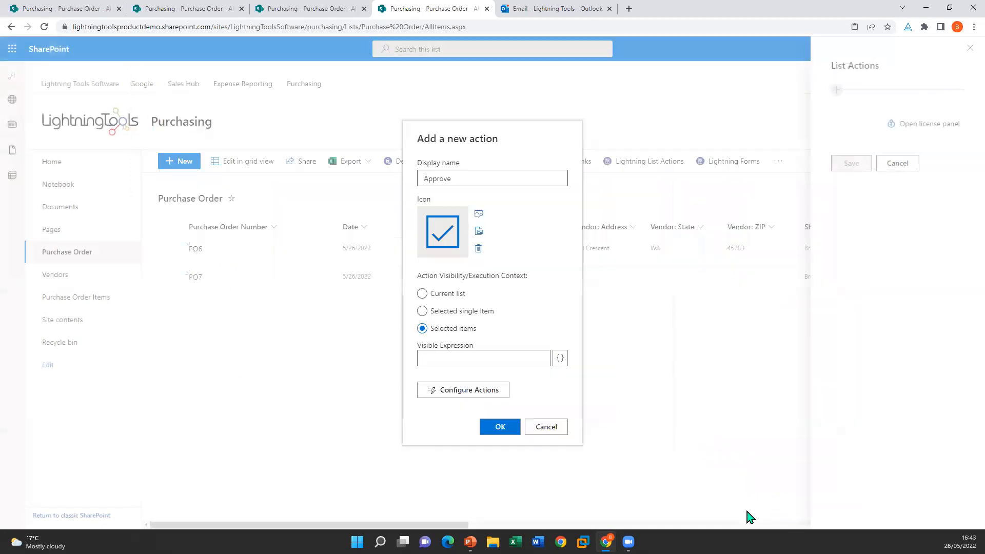
pyautogui.click(494, 428)
pyautogui.click(850, 191)
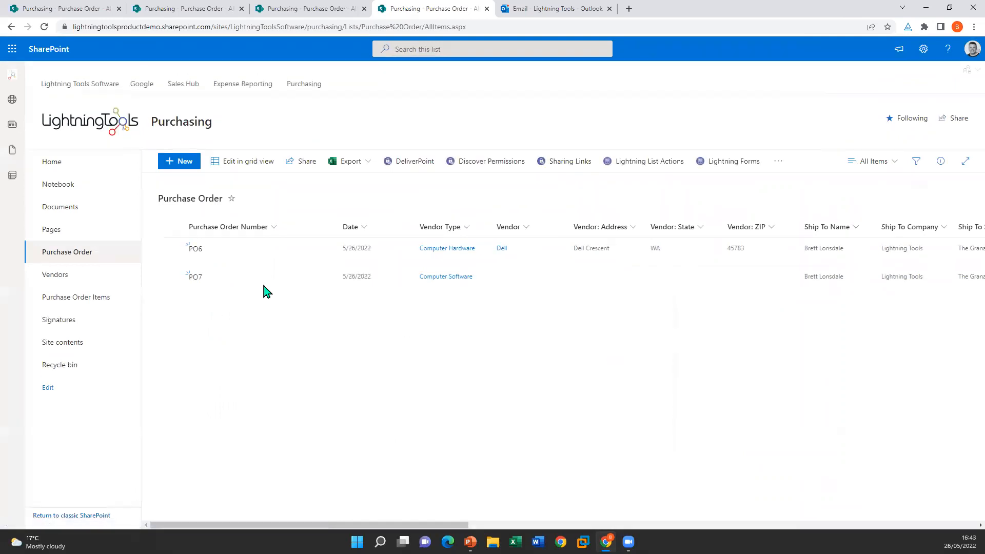
# Step: Run Approve on PO6 and PO7, getting a 'Failed to execute action Update item' error
pyautogui.click(170, 249)
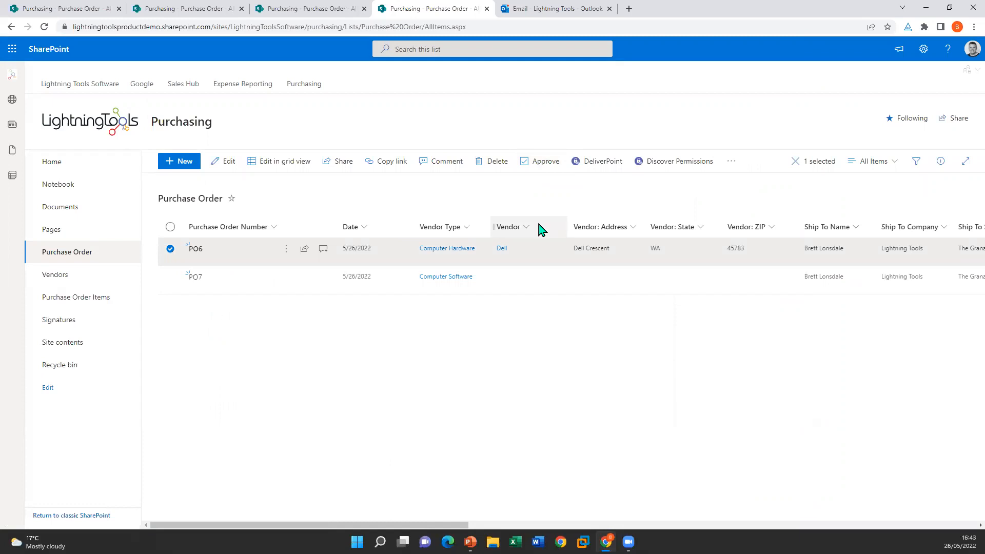
pyautogui.click(170, 277)
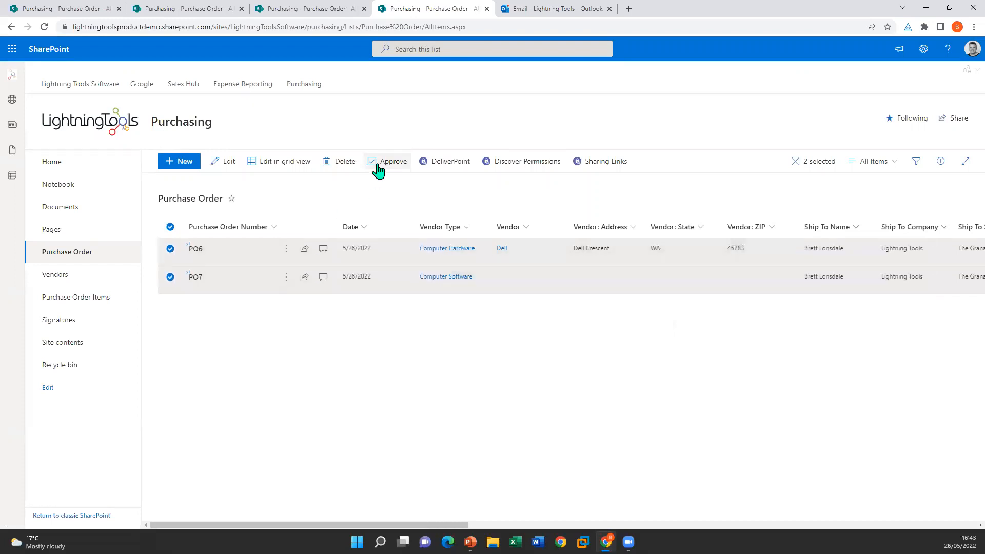
pyautogui.click(380, 165)
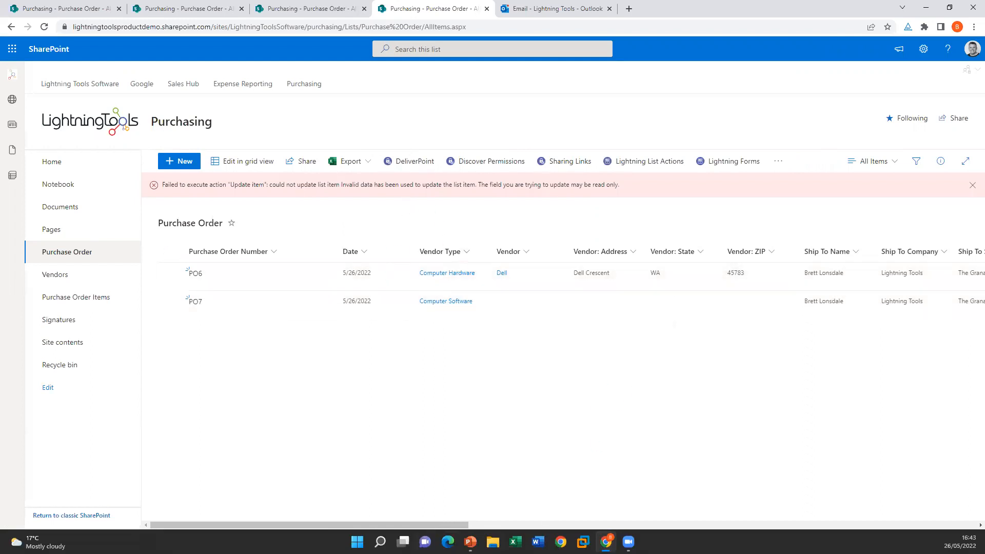
pyautogui.moveTo(428, 525); pyautogui.dragTo(363, 519)
pyautogui.moveTo(470, 542)
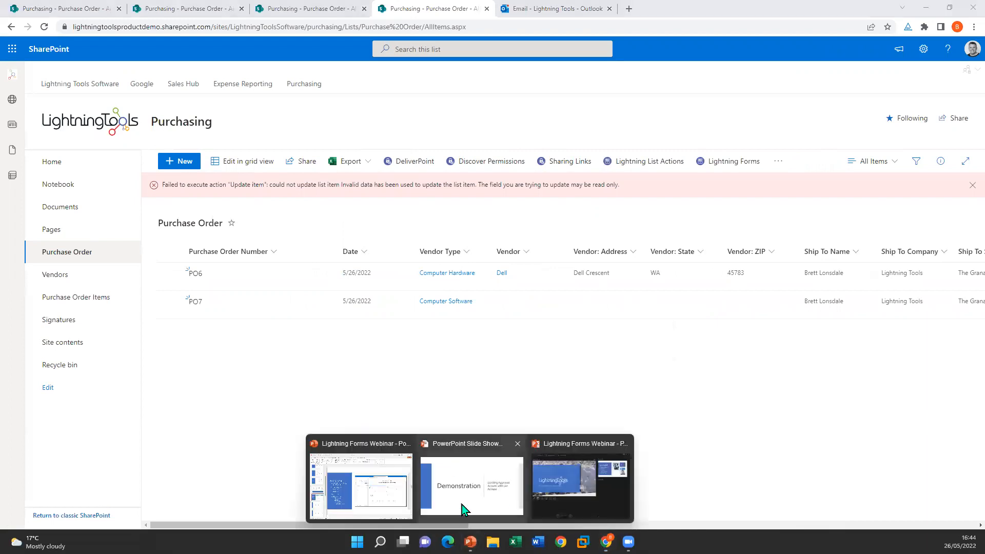
pyautogui.click(476, 499)
pyautogui.click(779, 346)
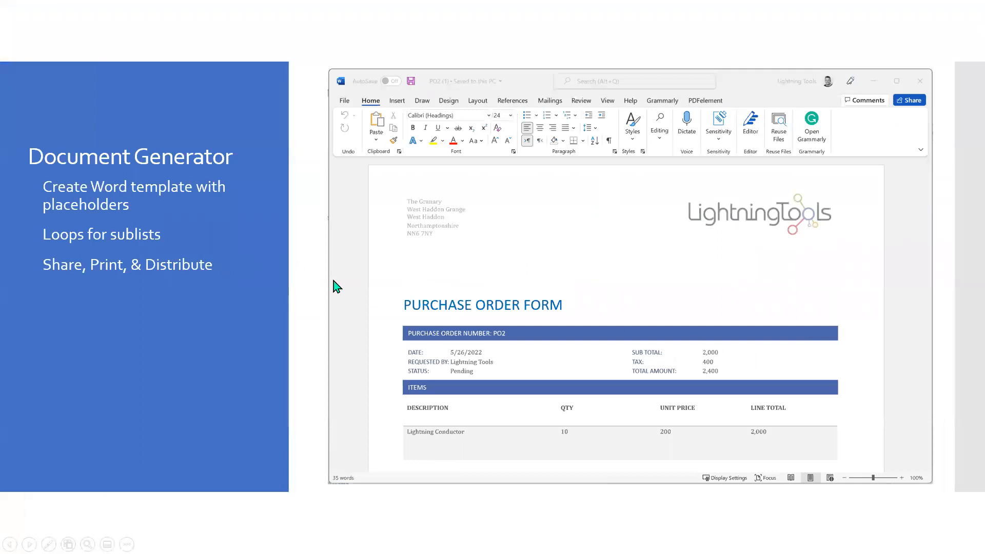
pyautogui.click(432, 392)
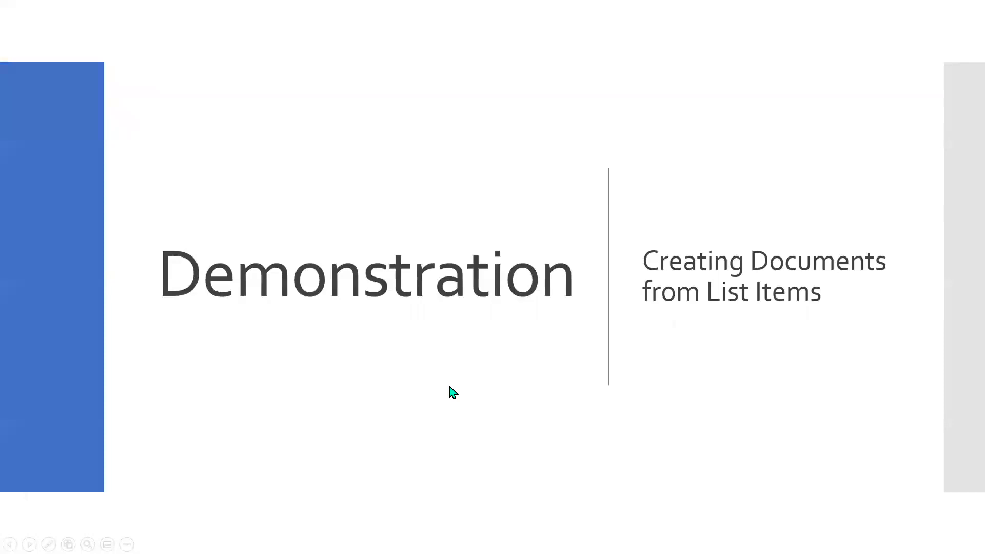
pyautogui.click(451, 391)
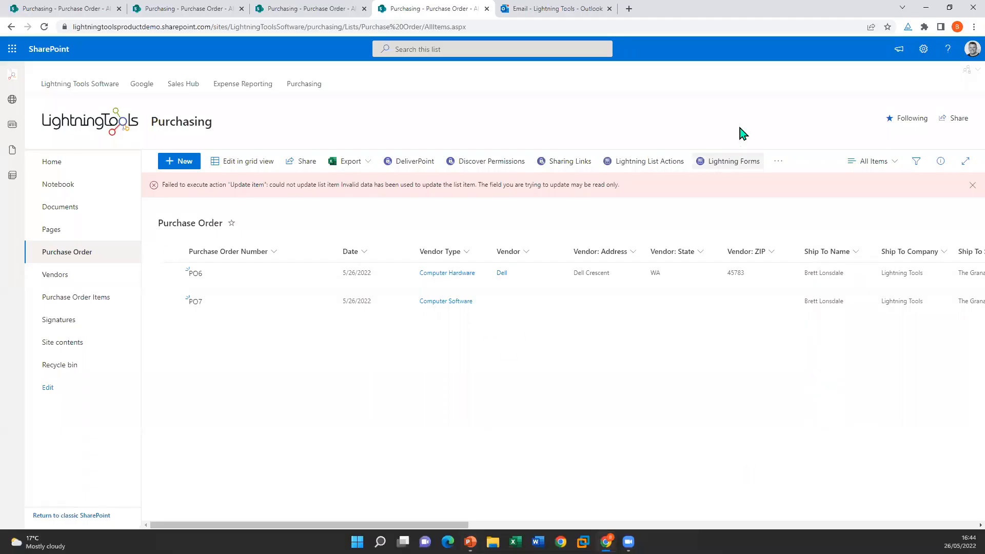
# Step: Customize the edit form and open Configure Actions for the Send to Vendor command-bar action
pyautogui.click(738, 163)
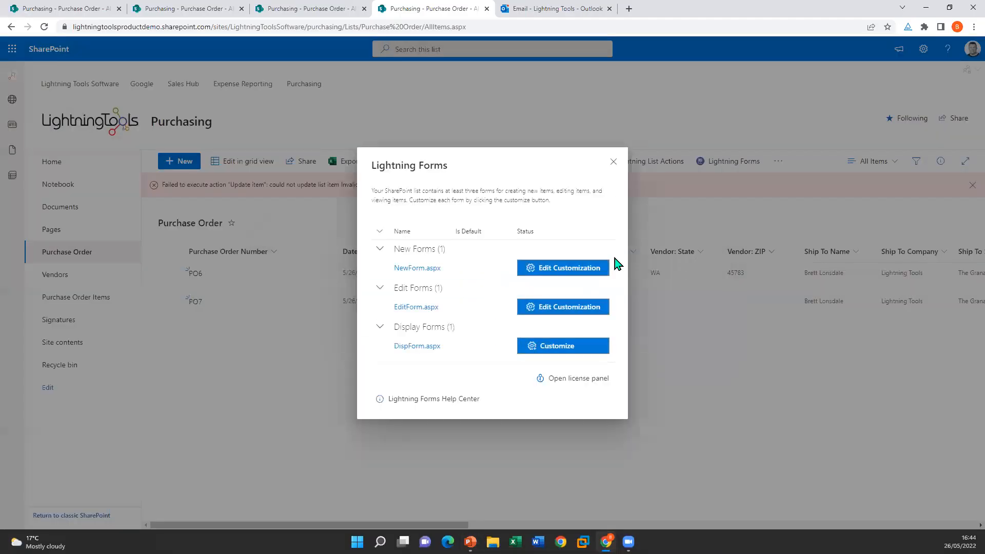
pyautogui.click(585, 310)
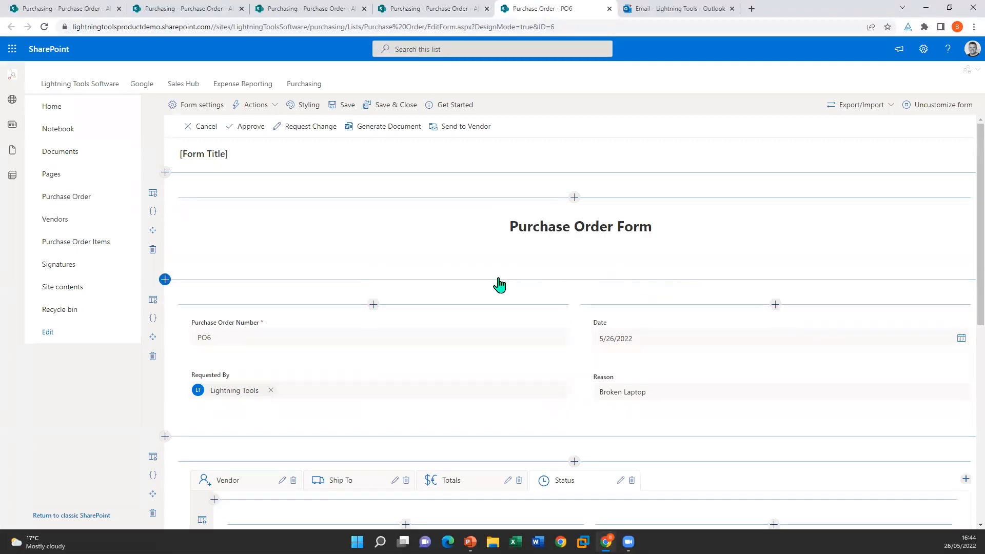
pyautogui.click(270, 107)
pyautogui.click(289, 128)
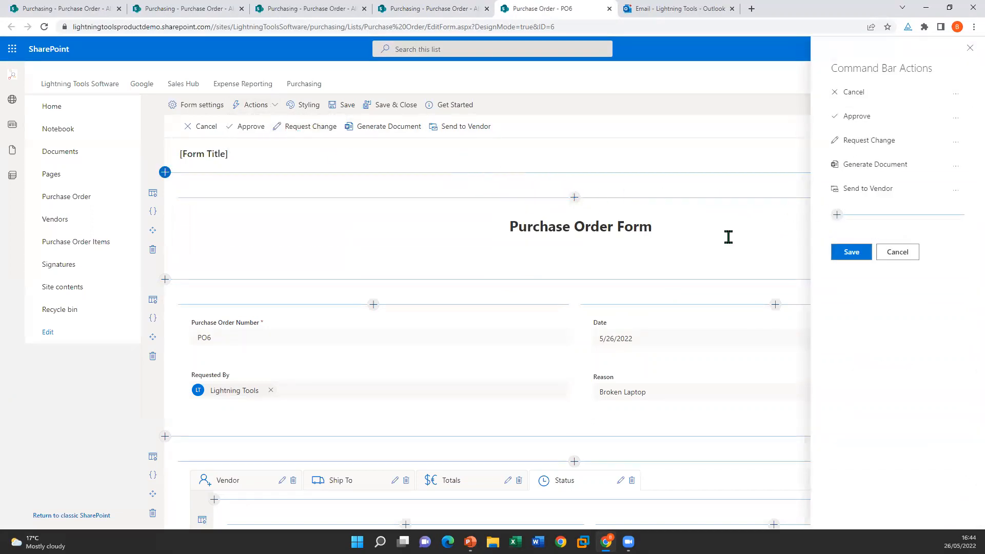
pyautogui.click(955, 190)
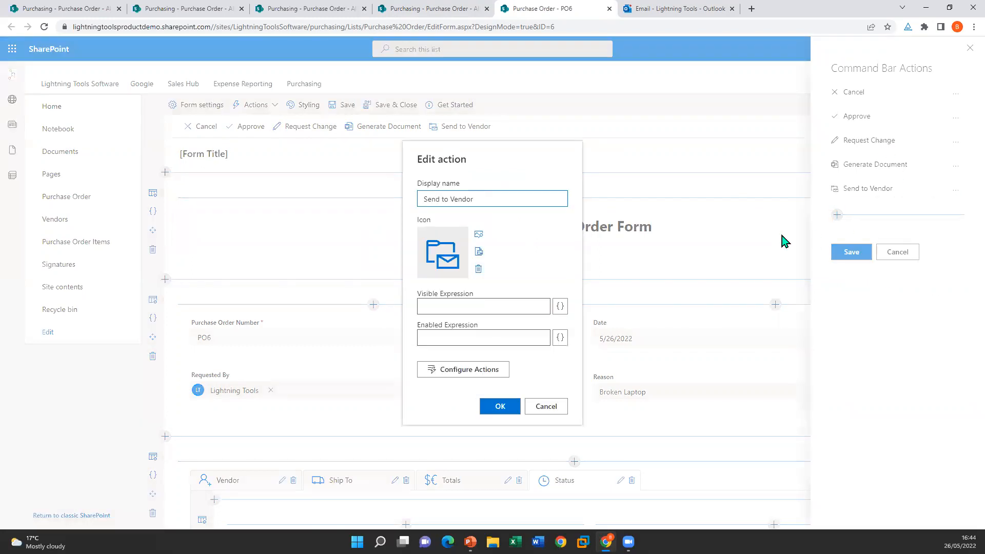
pyautogui.click(479, 368)
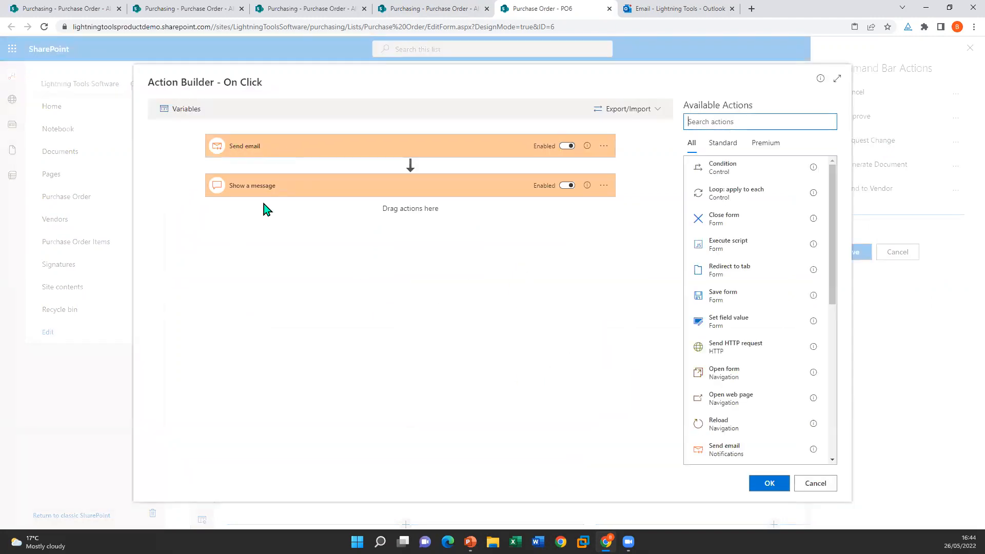
# Step: Expand Send email, view the To expression without changes, then open the Attachments expression
pyautogui.click(298, 150)
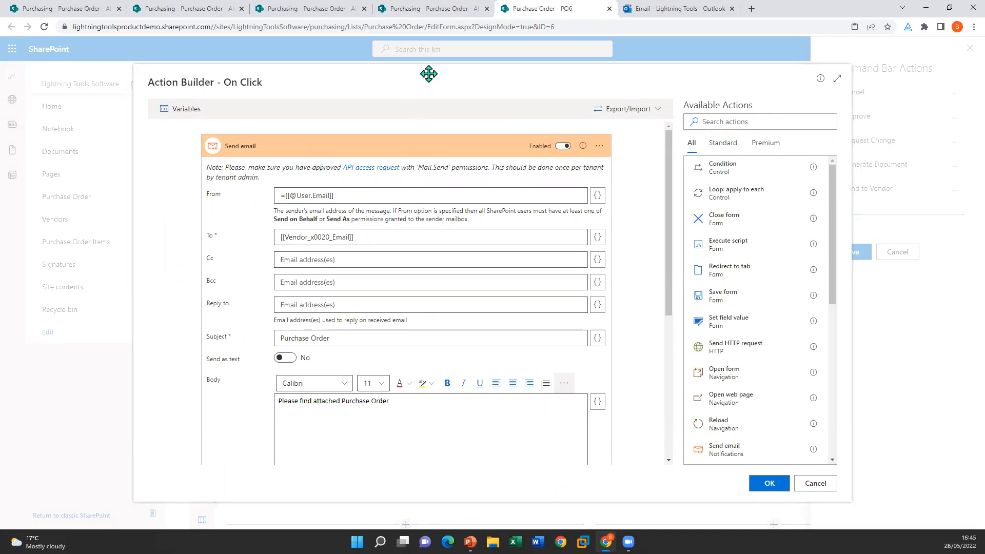
pyautogui.click(597, 237)
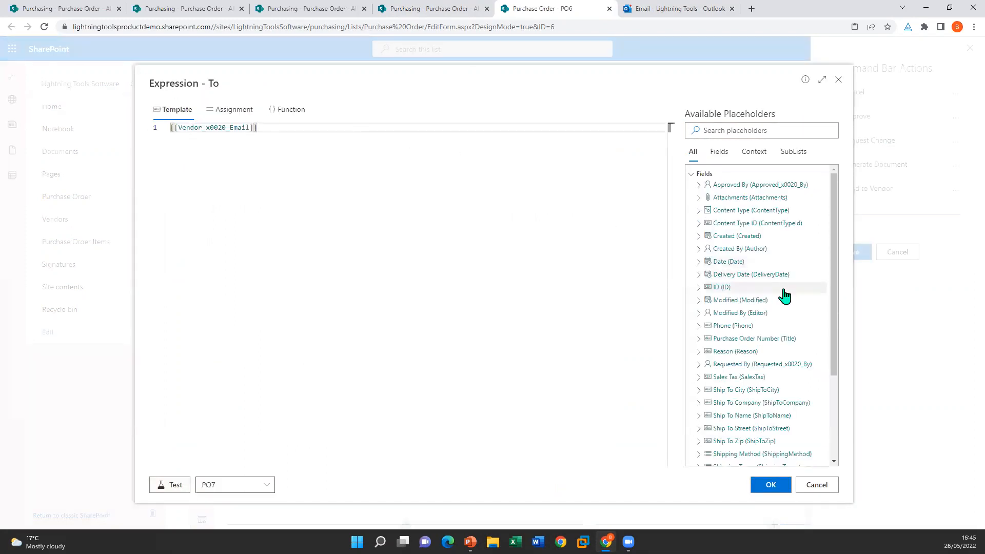
pyautogui.scroll(-3, 785, 296)
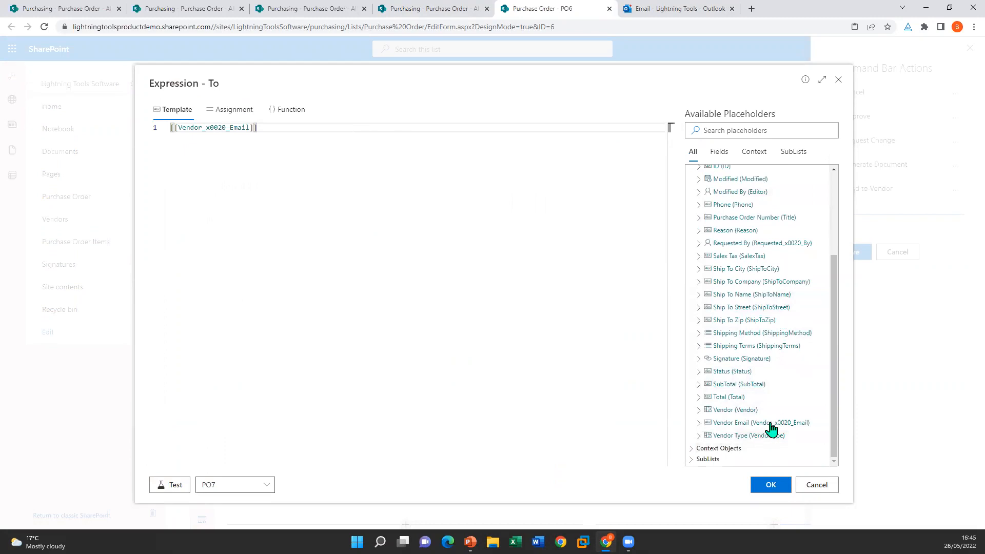
pyautogui.click(811, 487)
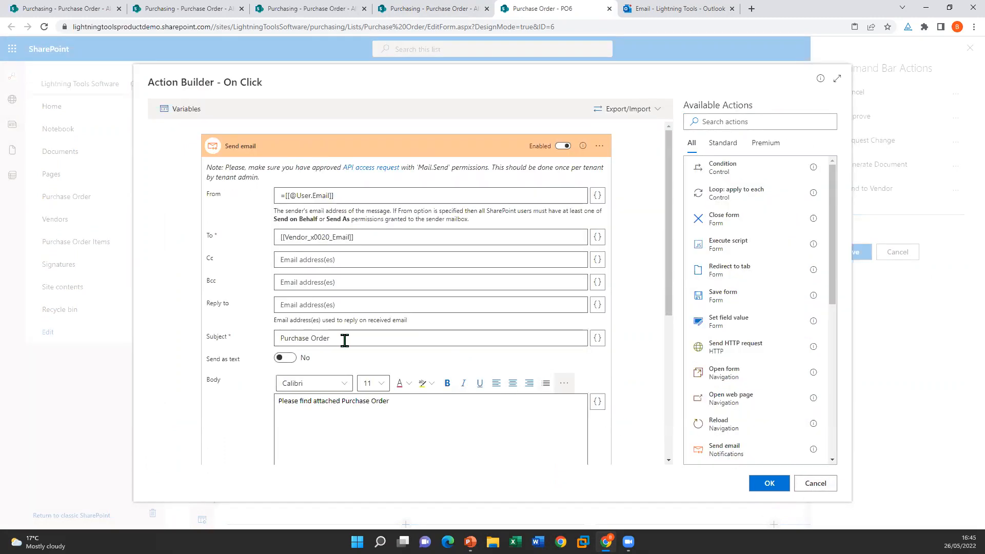
pyautogui.scroll(-5, 347, 308)
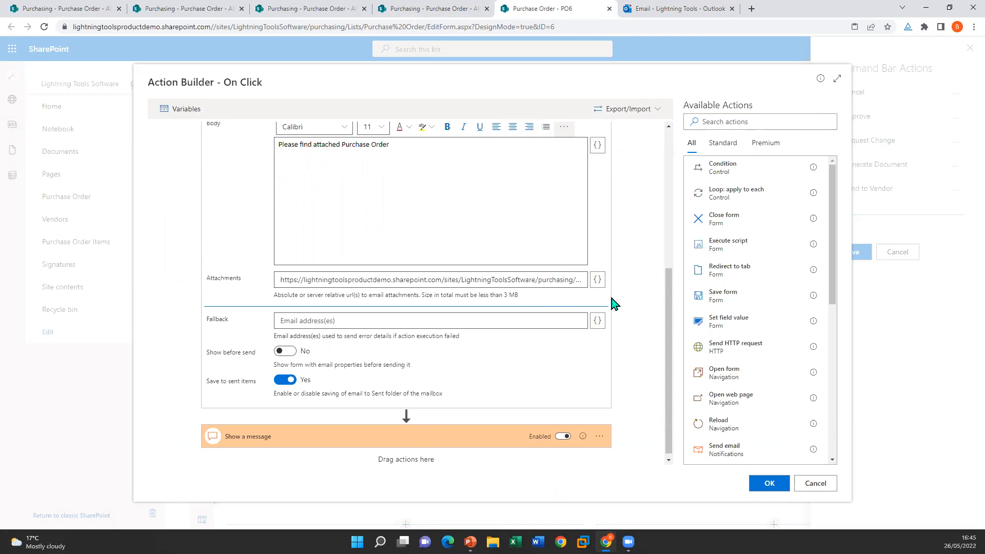
pyautogui.click(598, 280)
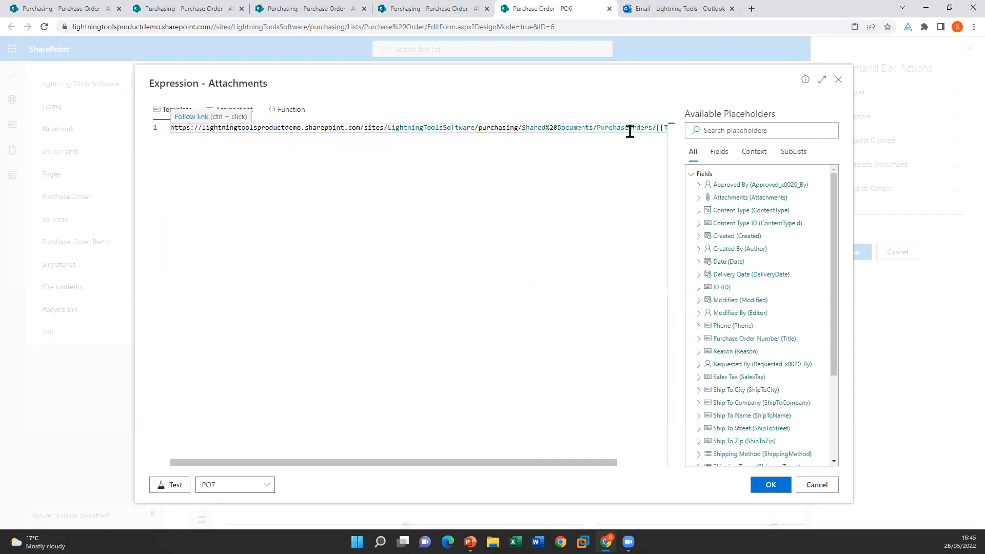
# Step: Test the attachment URL against PO7 and then PO6, confirming PO6.docx, and accept it
pyautogui.moveTo(608, 463); pyautogui.dragTo(673, 458)
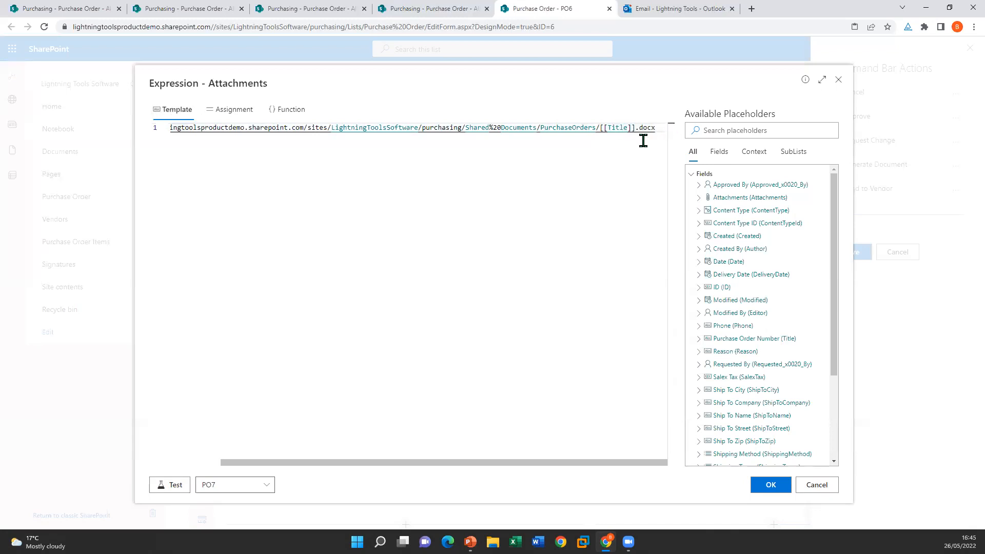
pyautogui.click(170, 487)
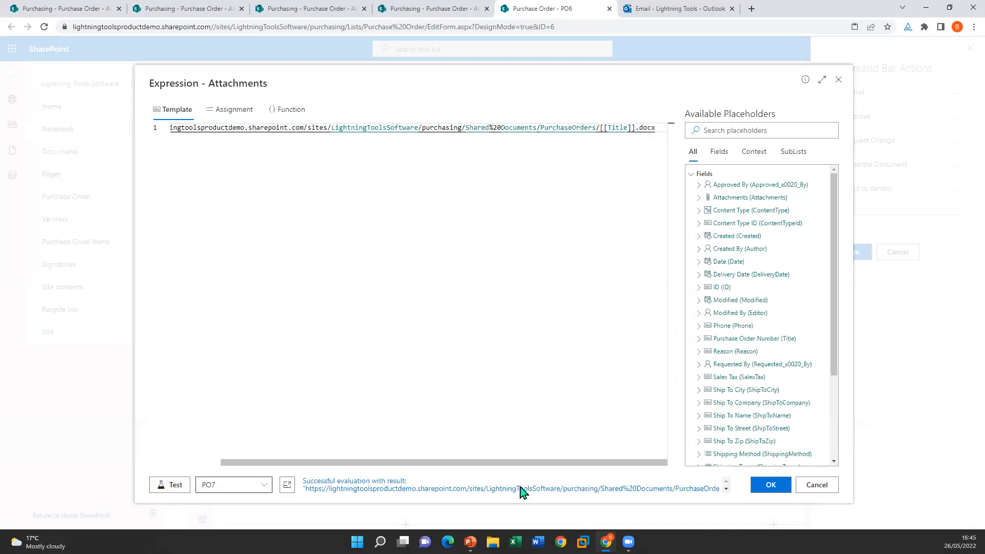
pyautogui.click(726, 489)
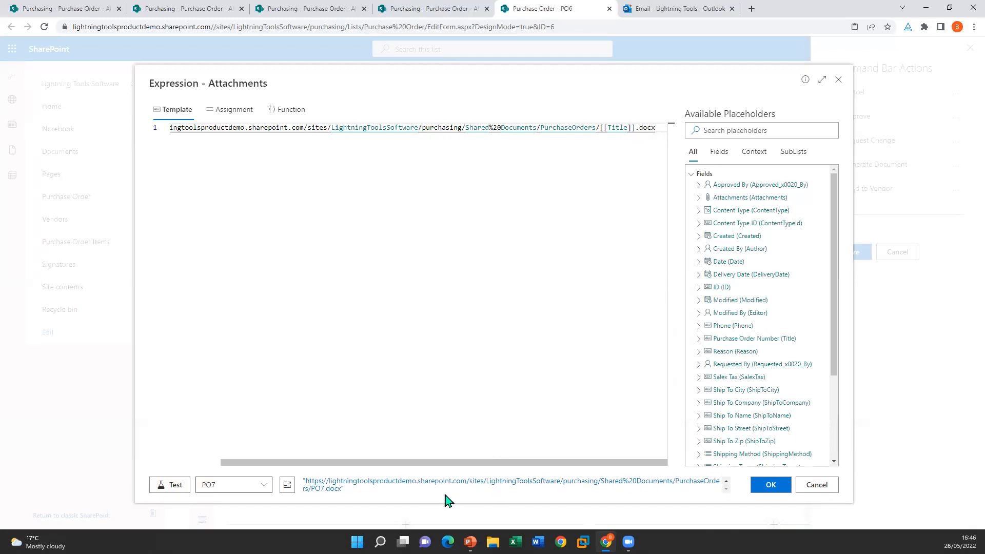
pyautogui.click(247, 488)
pyautogui.click(230, 465)
pyautogui.click(182, 490)
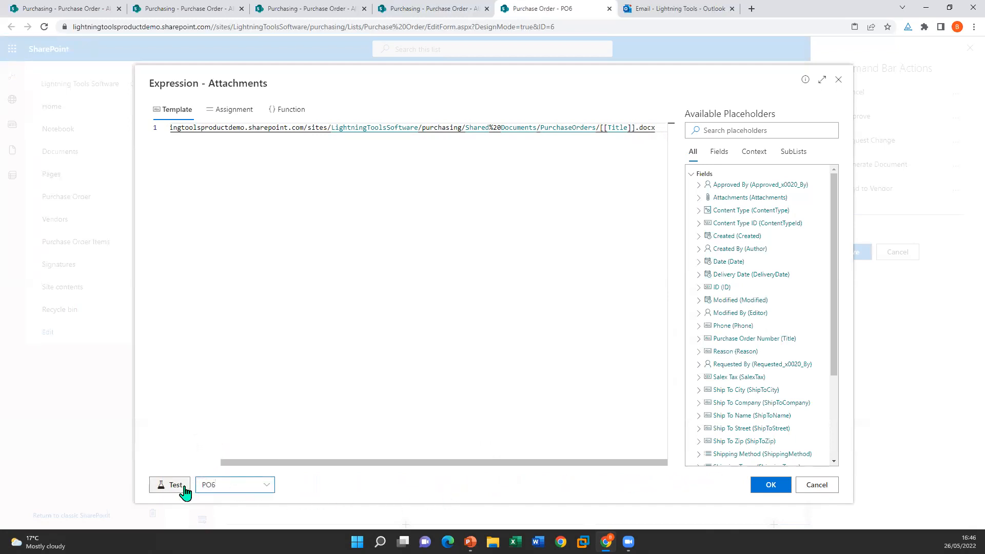
pyautogui.click(725, 489)
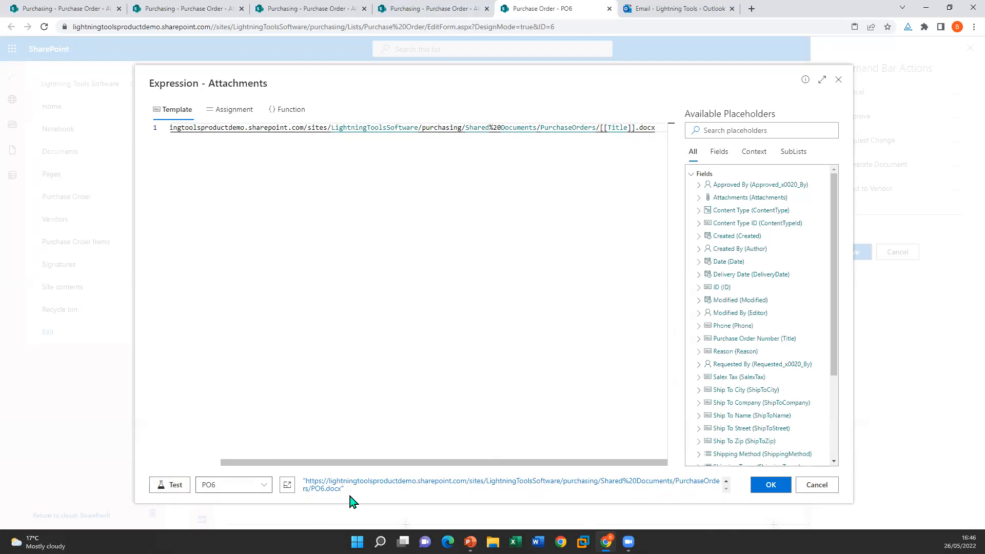
pyautogui.click(816, 485)
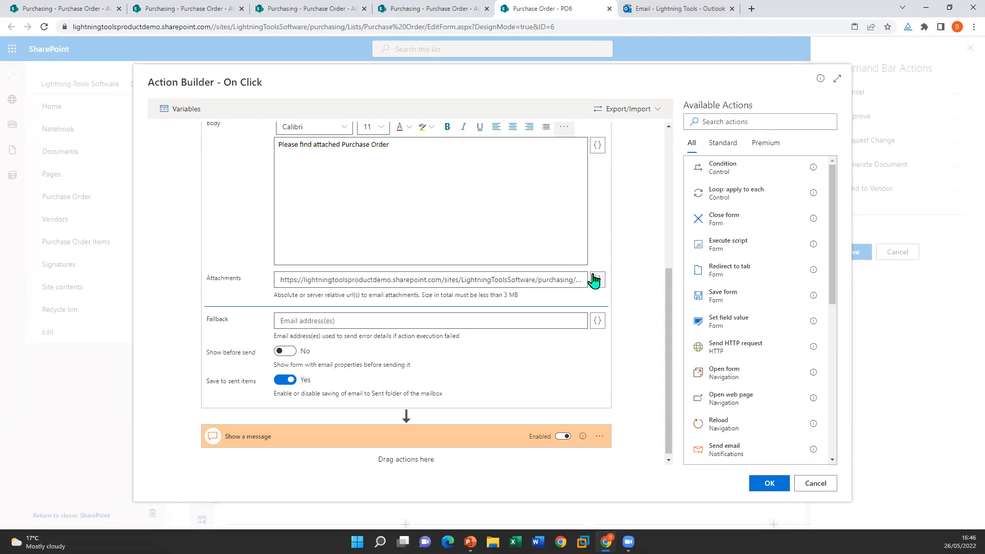
# Step: Confirm Send to Vendor's Send email and Show a message steps, then save the command bar actions and form
pyautogui.scroll(5, 614, 347)
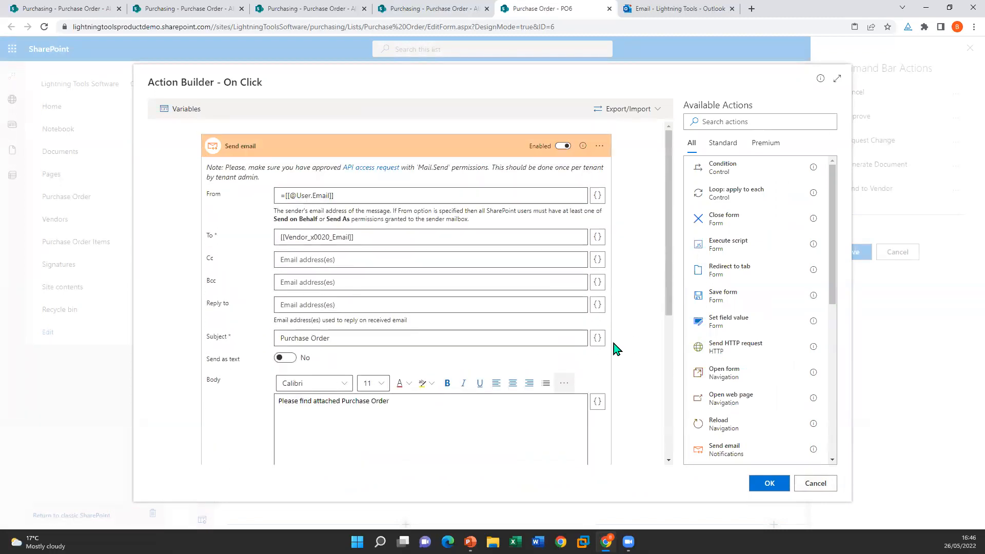
pyautogui.scroll(-4, 613, 348)
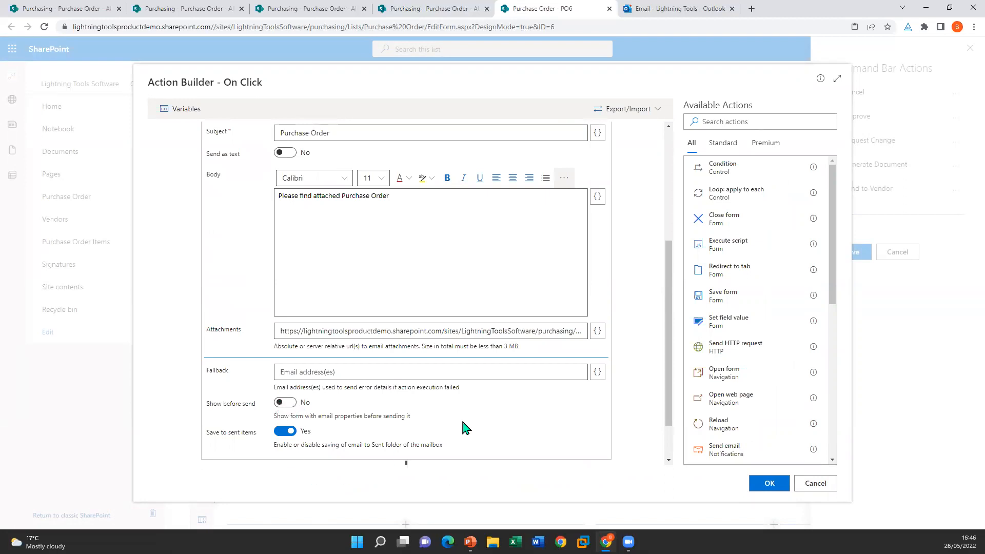
pyautogui.scroll(-1, 432, 429)
pyautogui.click(458, 436)
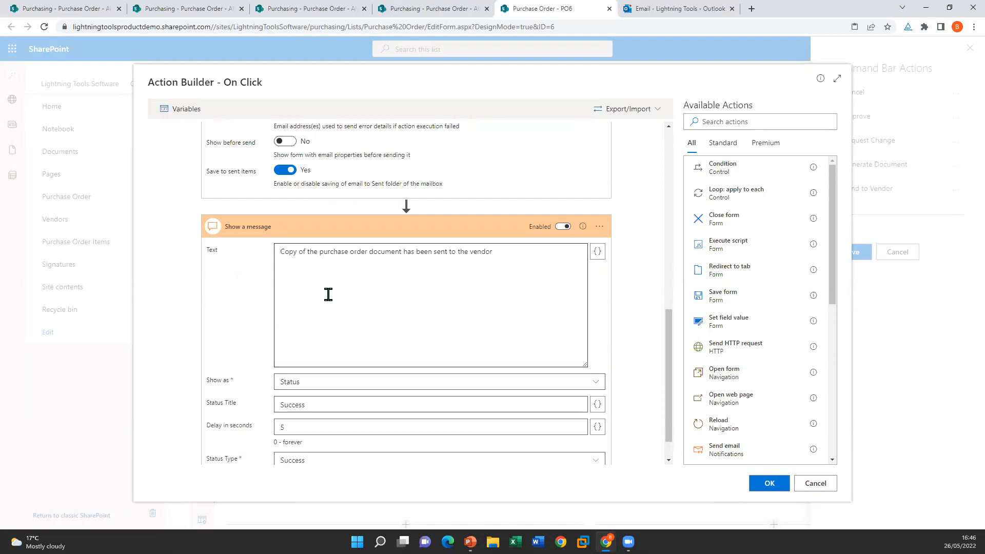
pyautogui.scroll(-1, 557, 341)
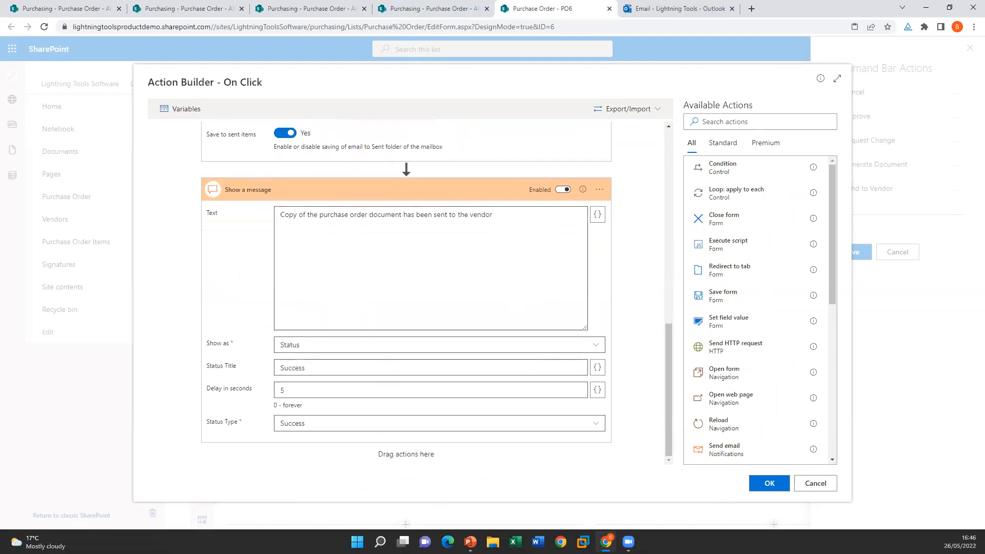
pyautogui.click(780, 488)
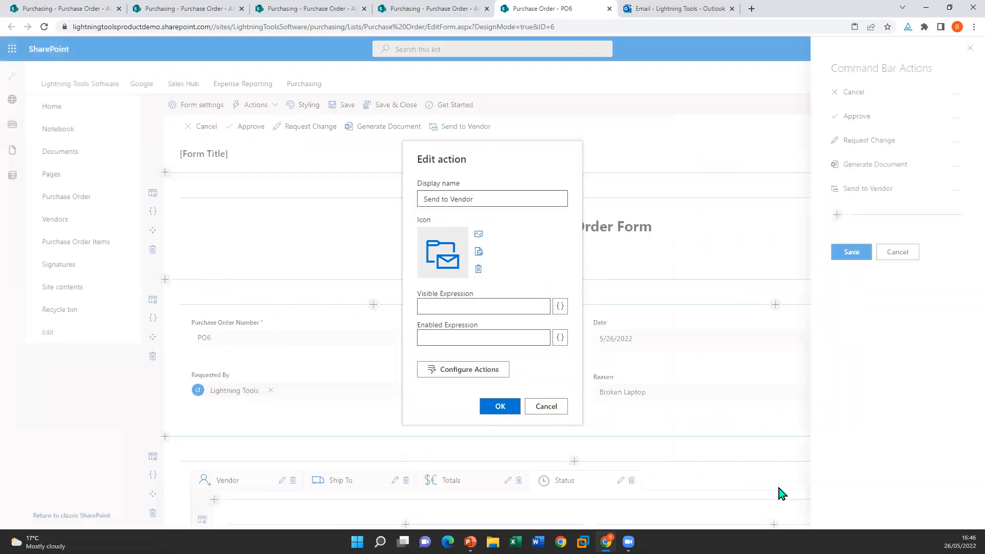
pyautogui.click(497, 406)
pyautogui.click(863, 256)
pyautogui.click(397, 105)
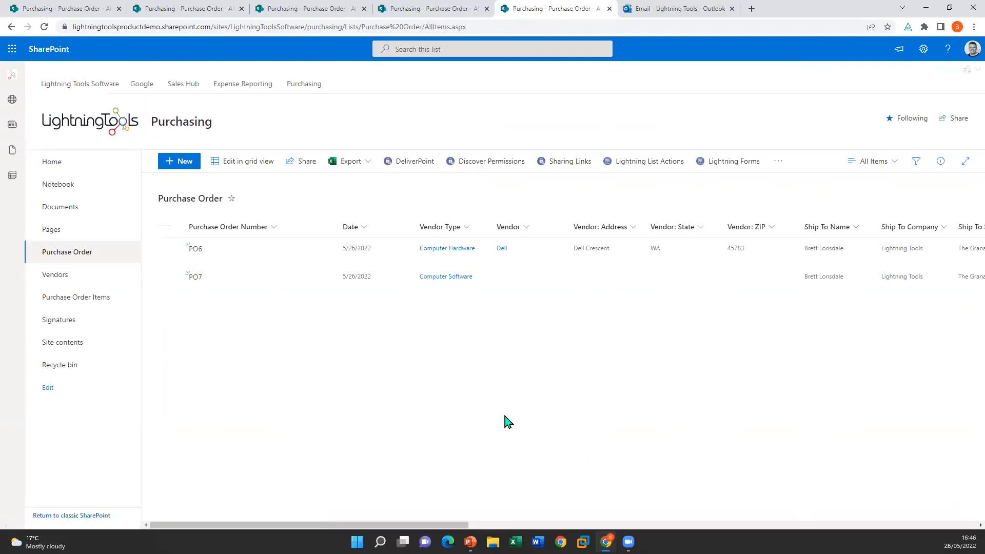
pyautogui.click(60, 208)
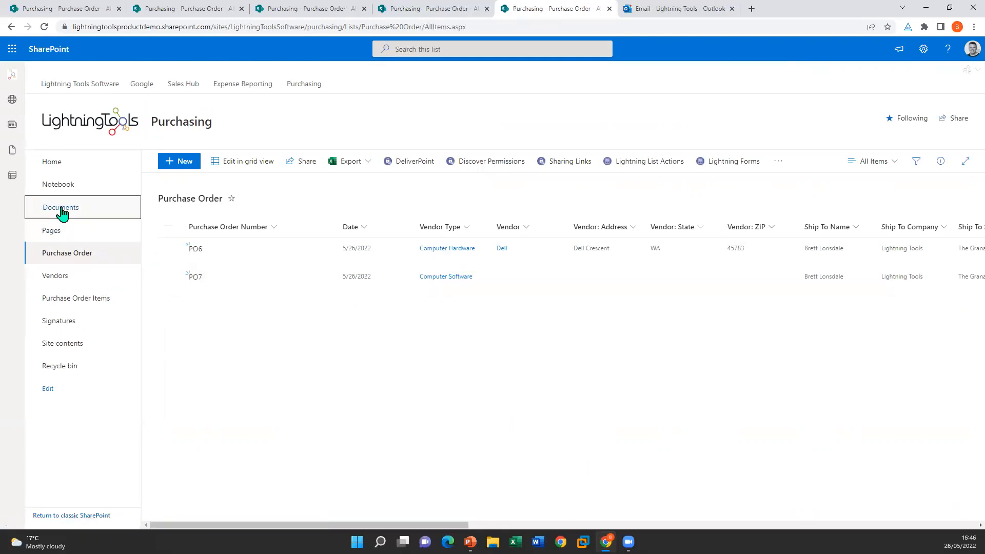
pyautogui.click(228, 250)
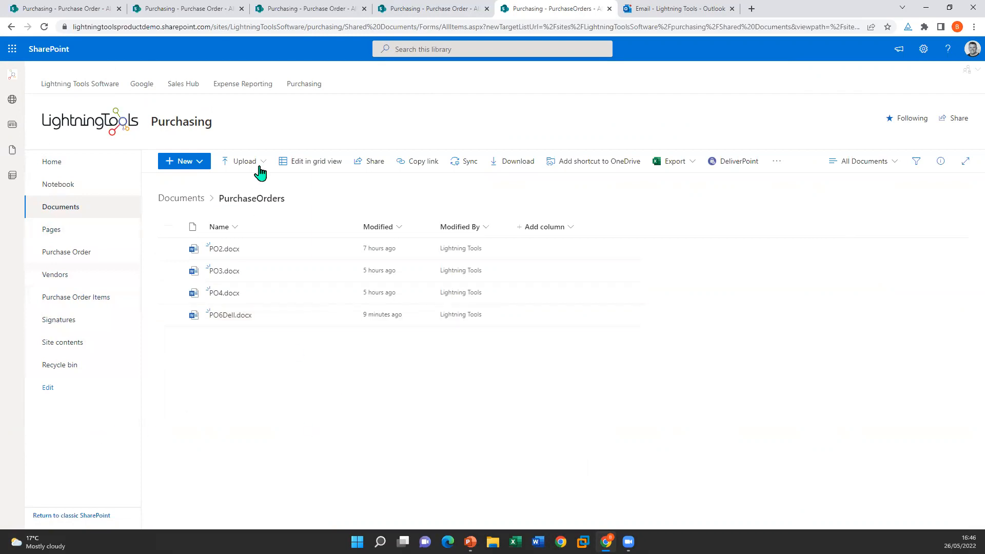
pyautogui.moveTo(264, 317)
pyautogui.click(344, 315)
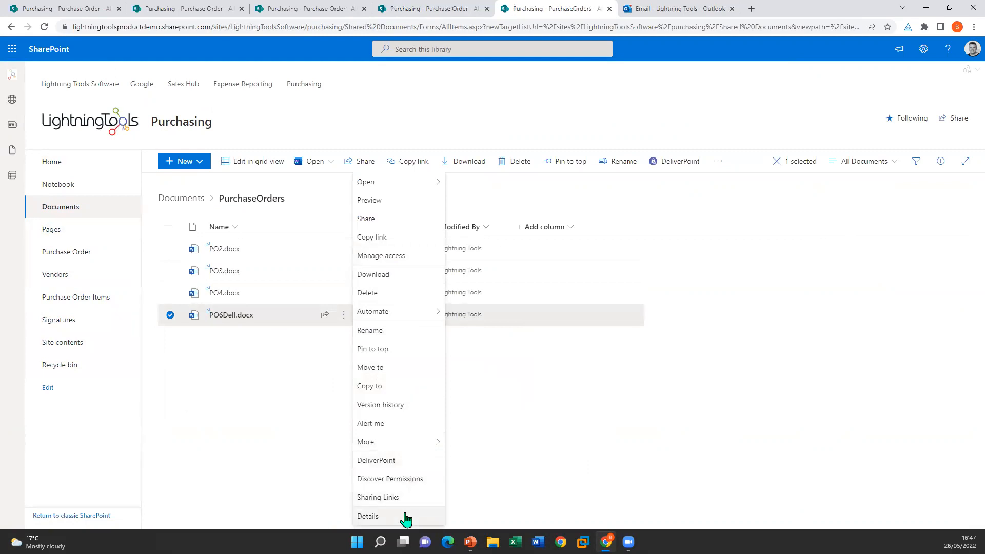
pyautogui.click(241, 415)
pyautogui.moveTo(268, 321)
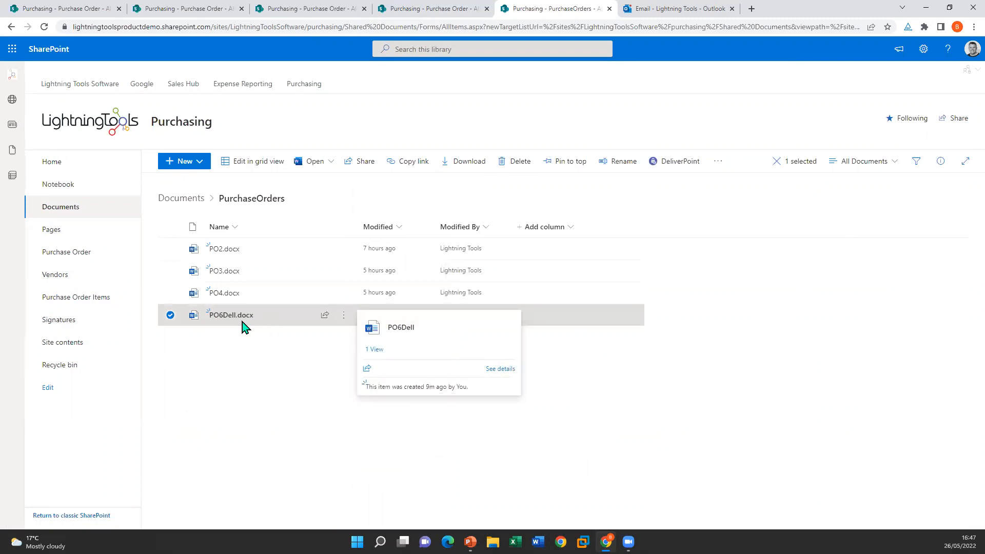
pyautogui.click(82, 254)
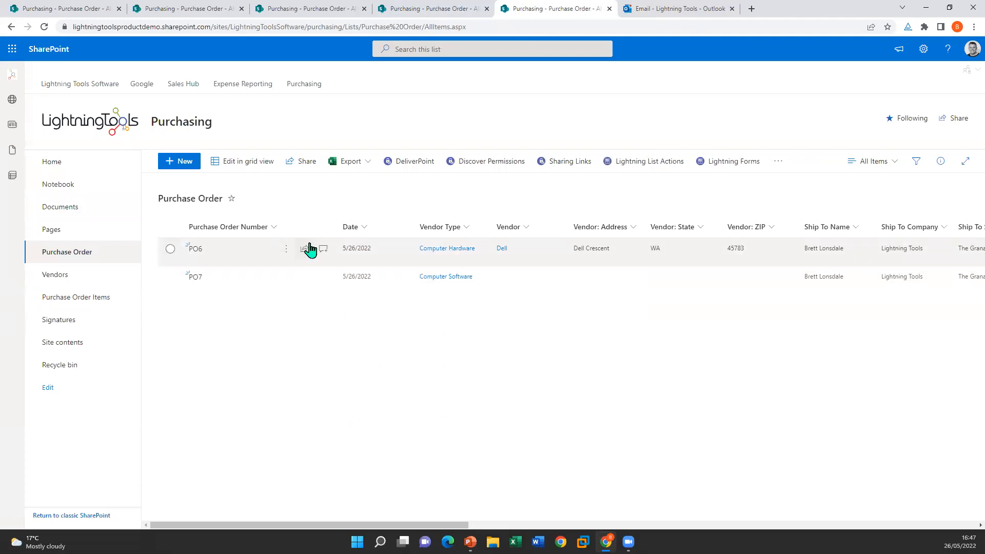
# Step: Dismiss PO6's item actions and clear its row selection
pyautogui.click(287, 248)
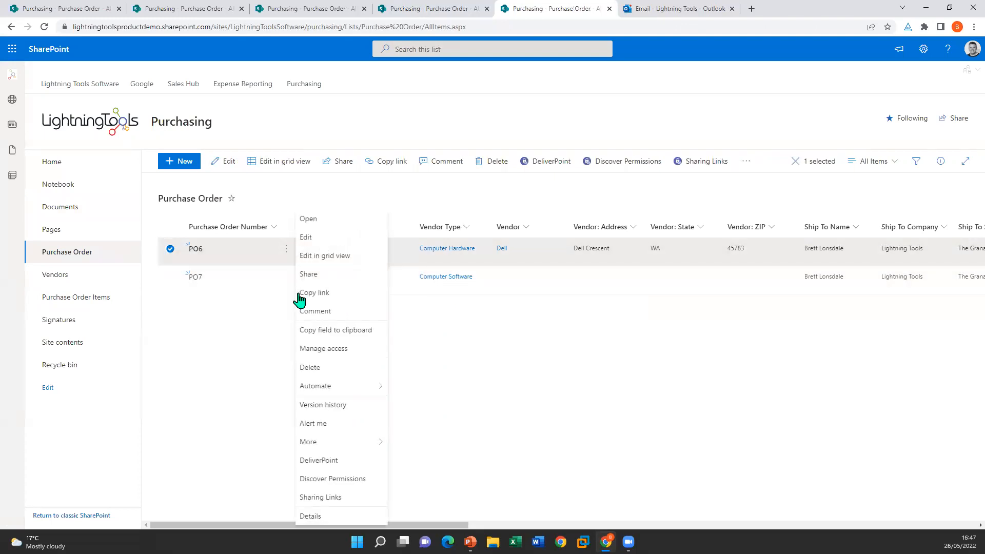
pyautogui.click(724, 290)
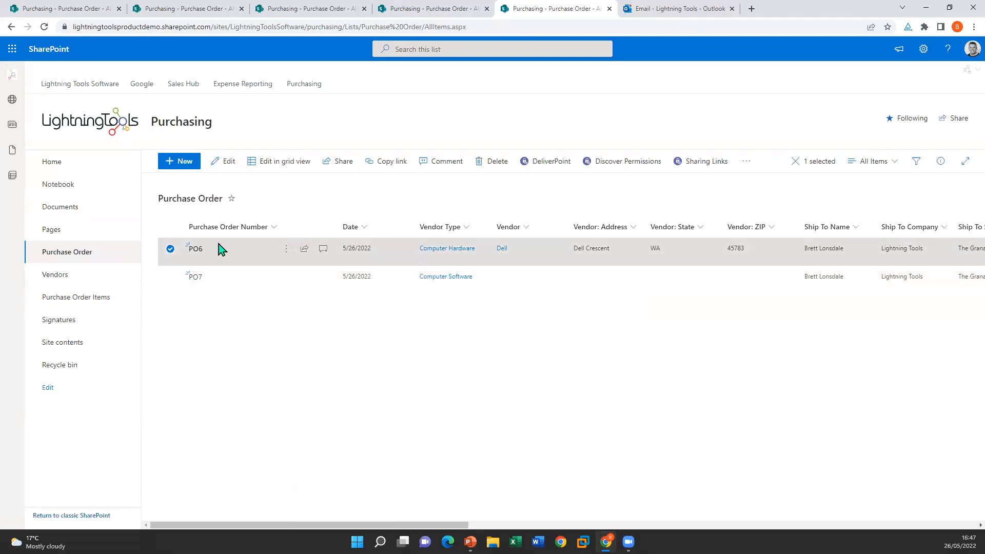
pyautogui.click(171, 248)
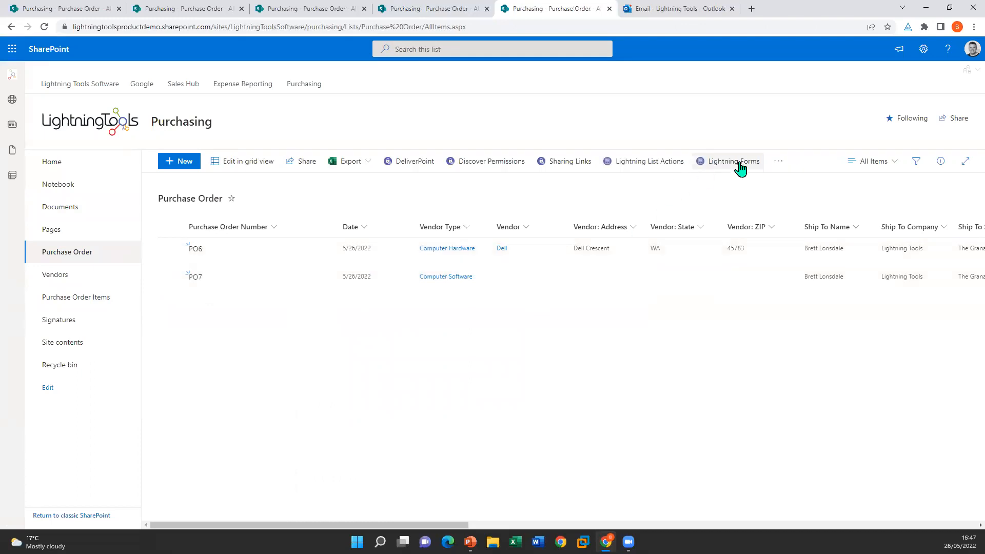
# Step: Customize the edit form in Lightning Forms and list its Command Bar actions
pyautogui.click(739, 163)
pyautogui.click(560, 309)
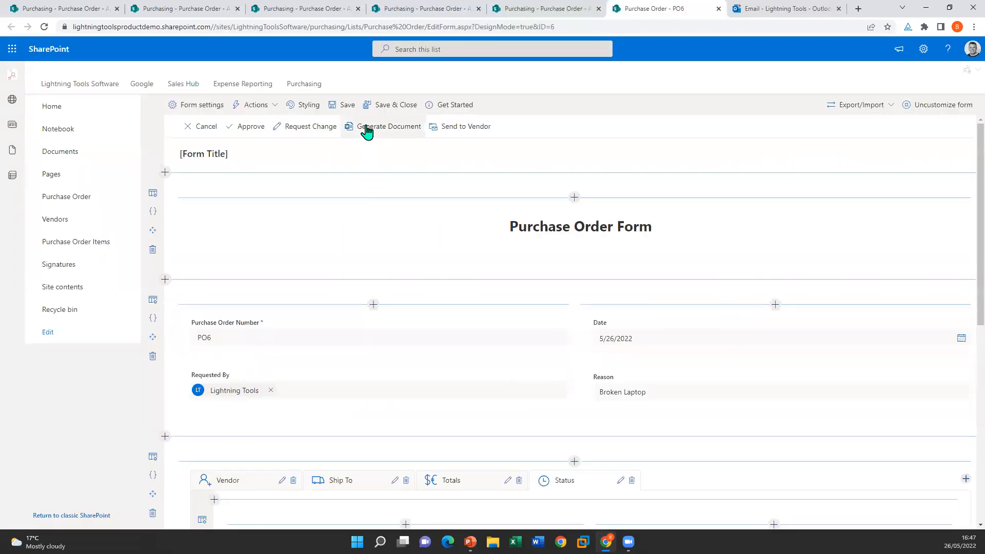
pyautogui.click(269, 106)
pyautogui.click(288, 126)
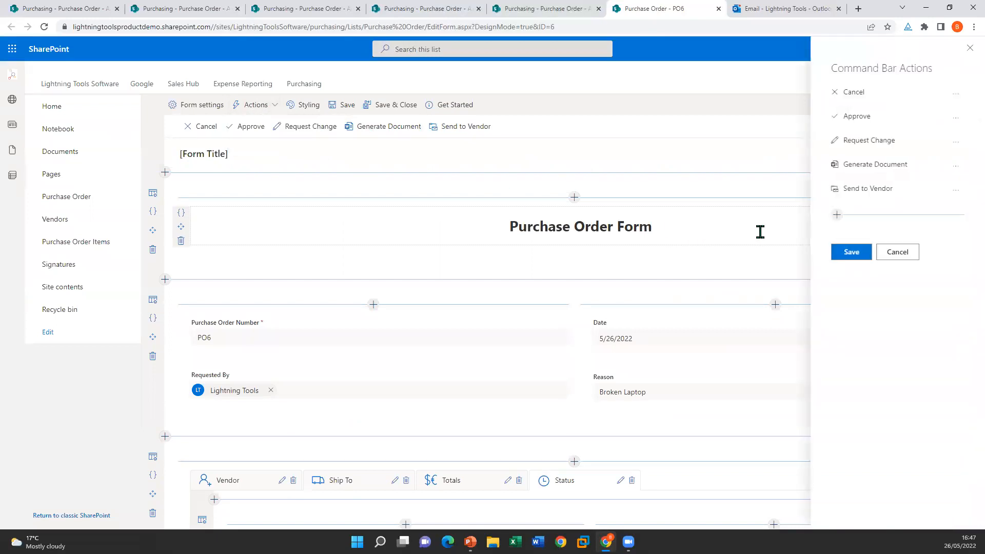
pyautogui.click(955, 166)
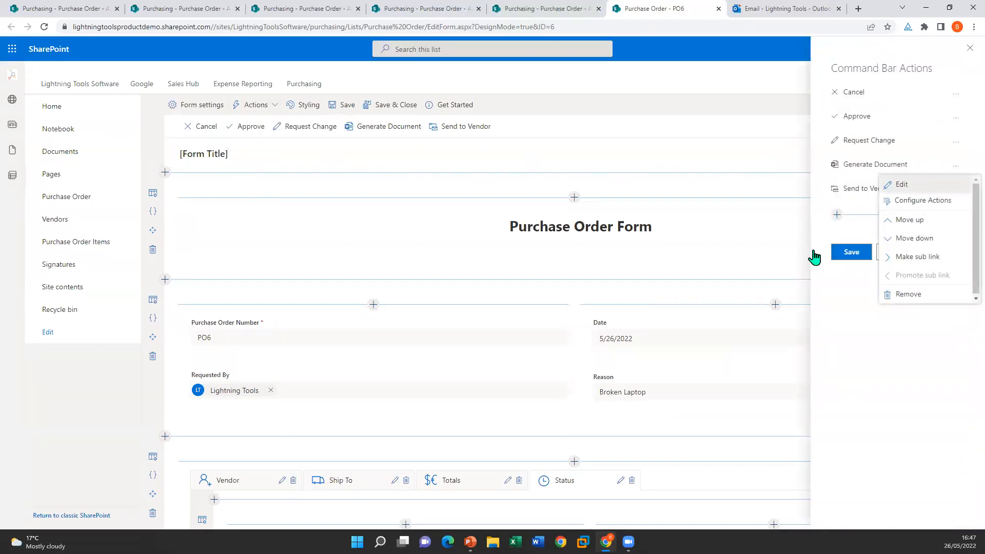
# Step: Change Generate Document's output file name to [[Title]] only, dropping the vendor, and confirm the action
pyautogui.click(902, 184)
pyautogui.click(462, 368)
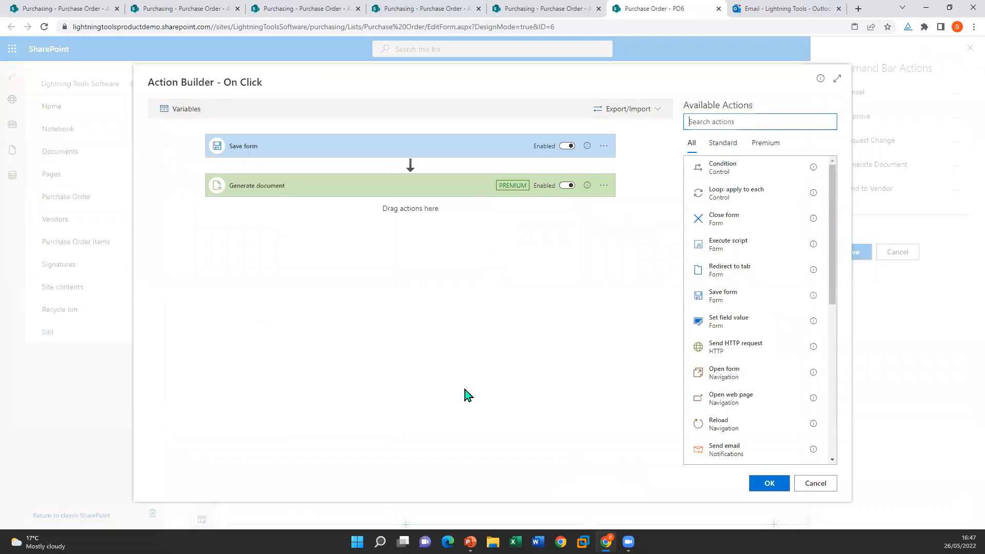
pyautogui.click(302, 192)
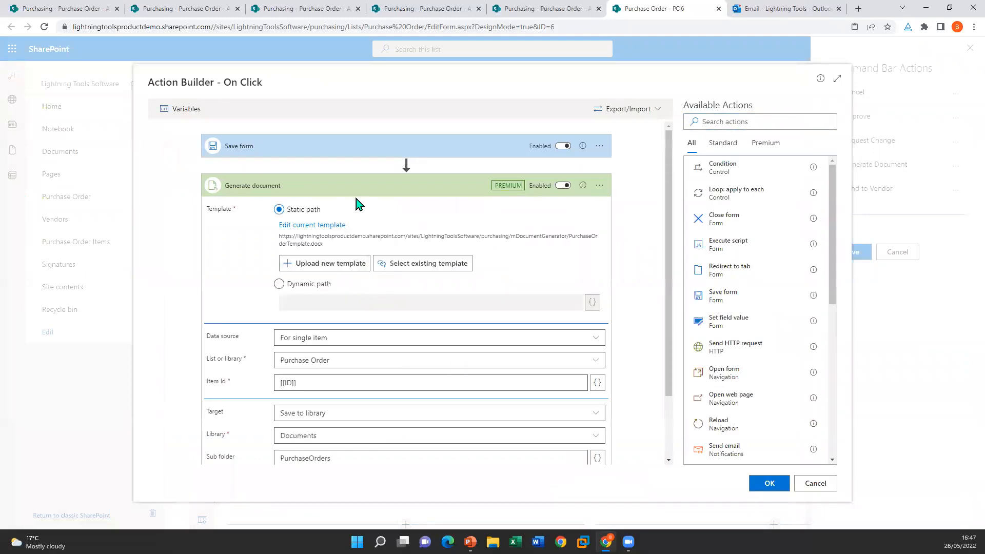
pyautogui.scroll(-2, 386, 321)
pyautogui.click(353, 404)
pyautogui.press('BackSpace')
pyautogui.press('BackSpace')
pyautogui.press('BackSpace')
pyautogui.press('BackSpace')
pyautogui.press('BackSpace')
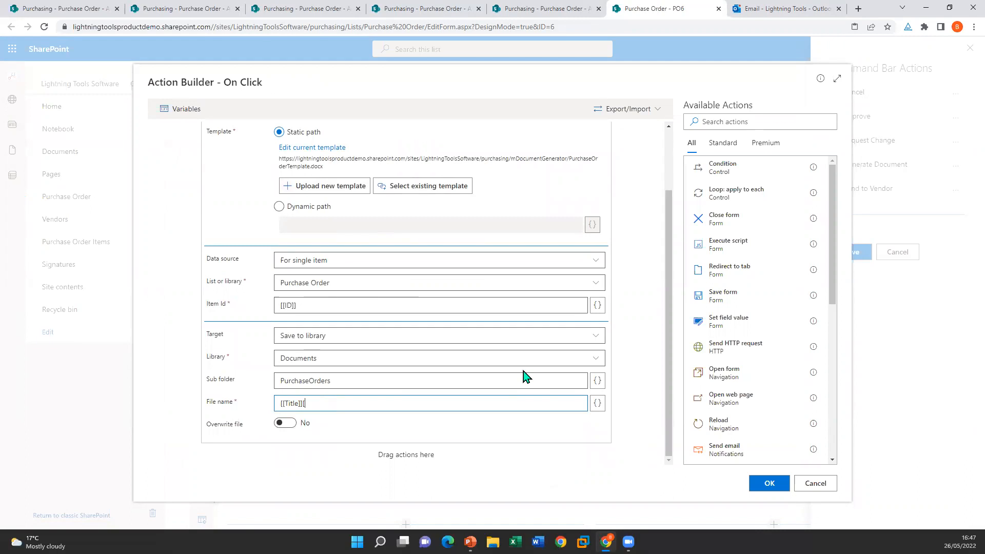
pyautogui.click(771, 486)
pyautogui.click(500, 406)
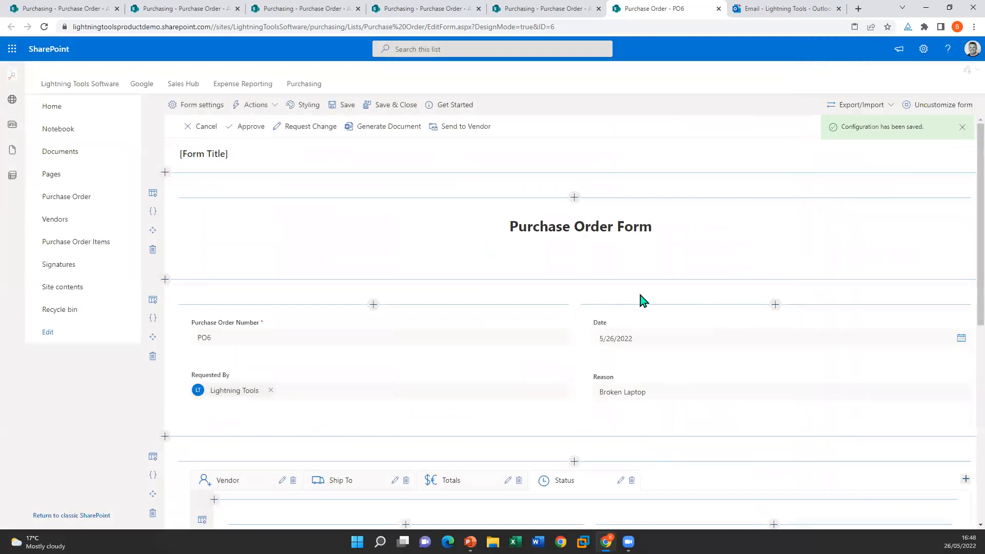
# Step: Save the form configuration, then set vendor type Computer Software, vendor Microsoft, and the vendor's e-mail
pyautogui.click(401, 107)
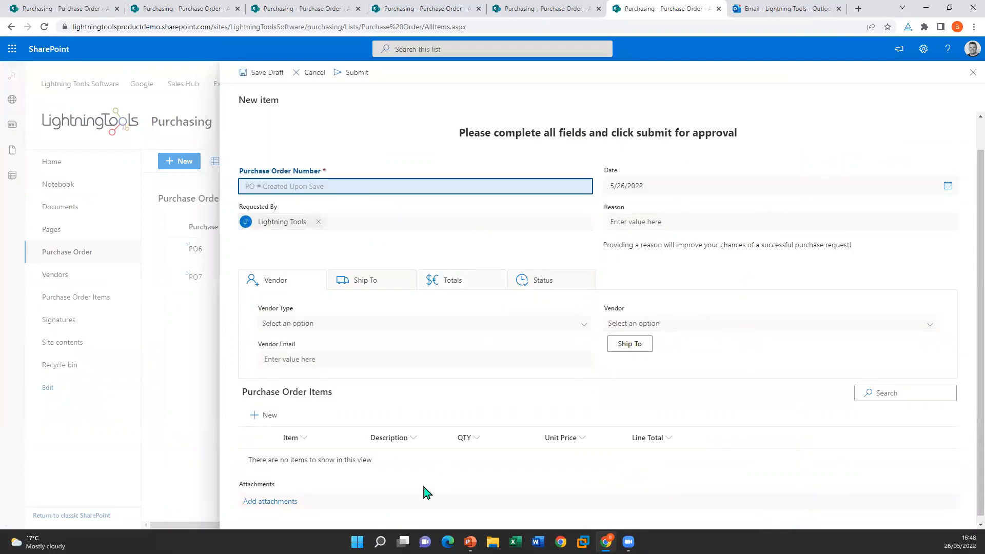
pyautogui.click(548, 330)
pyautogui.click(407, 374)
pyautogui.click(703, 330)
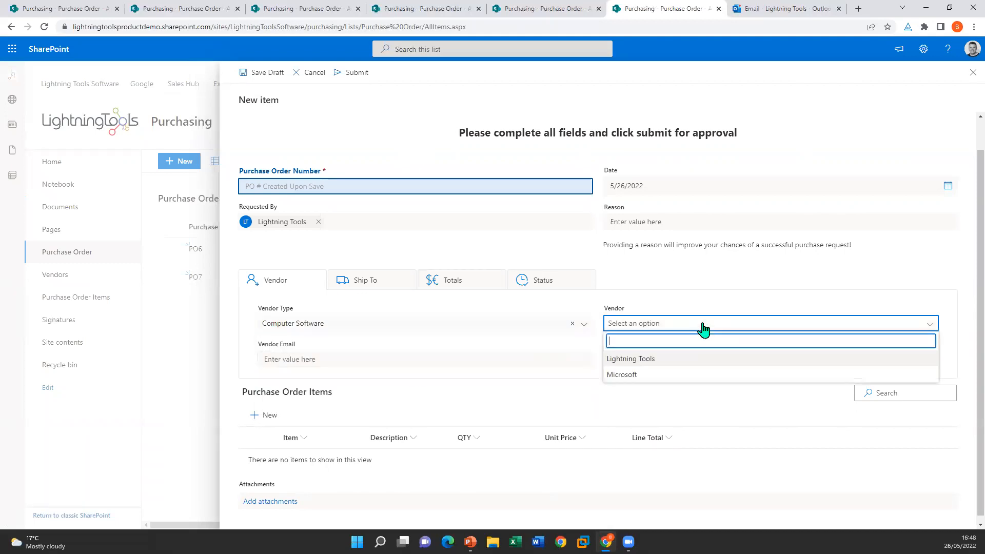
pyautogui.click(662, 379)
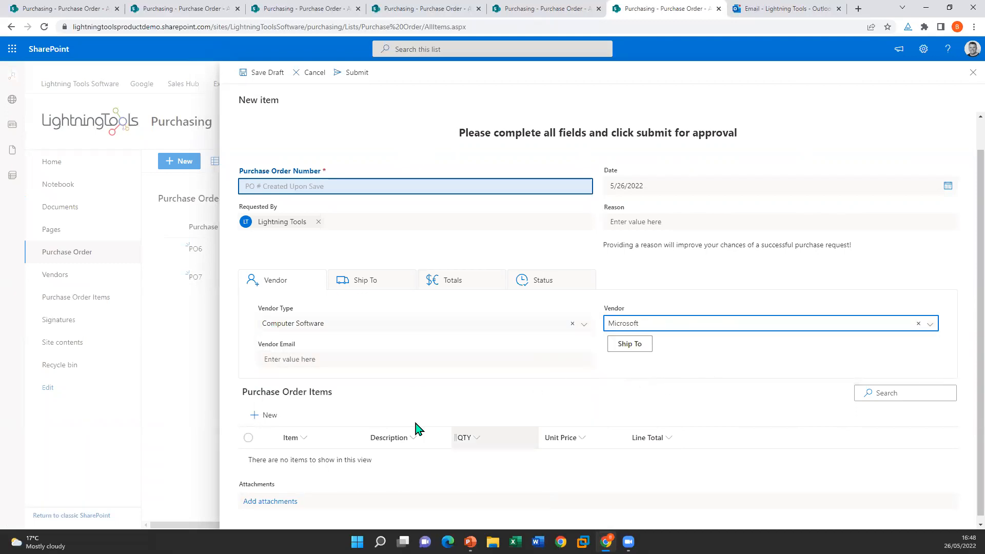
pyautogui.click(296, 358)
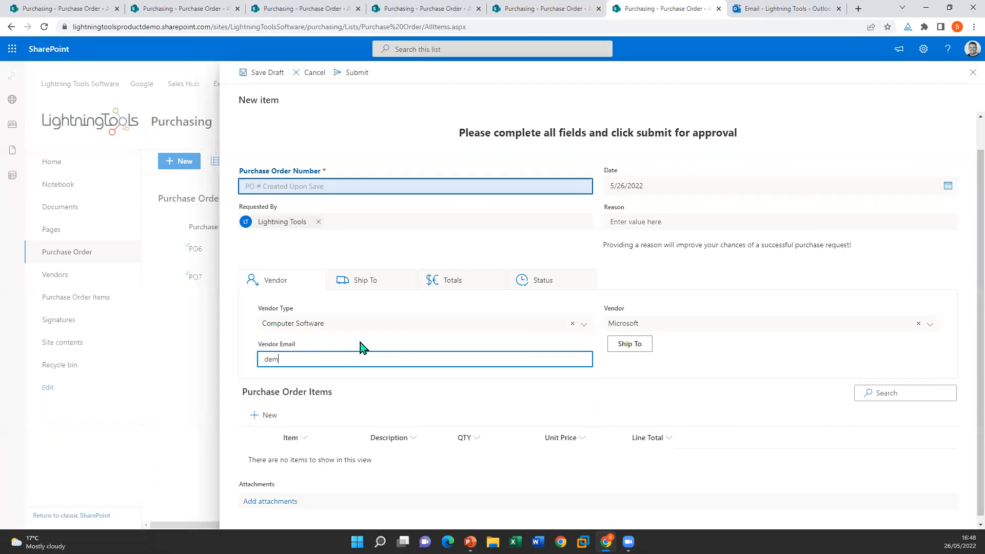
# Step: Add a Surface 'laptop' line item, quantity 2 at 800, and submit the order
pyautogui.click(263, 415)
pyautogui.click(705, 145)
pyautogui.write('Surface')
pyautogui.click(759, 178)
pyautogui.write('laptop')
pyautogui.click(747, 212)
pyautogui.write('2')
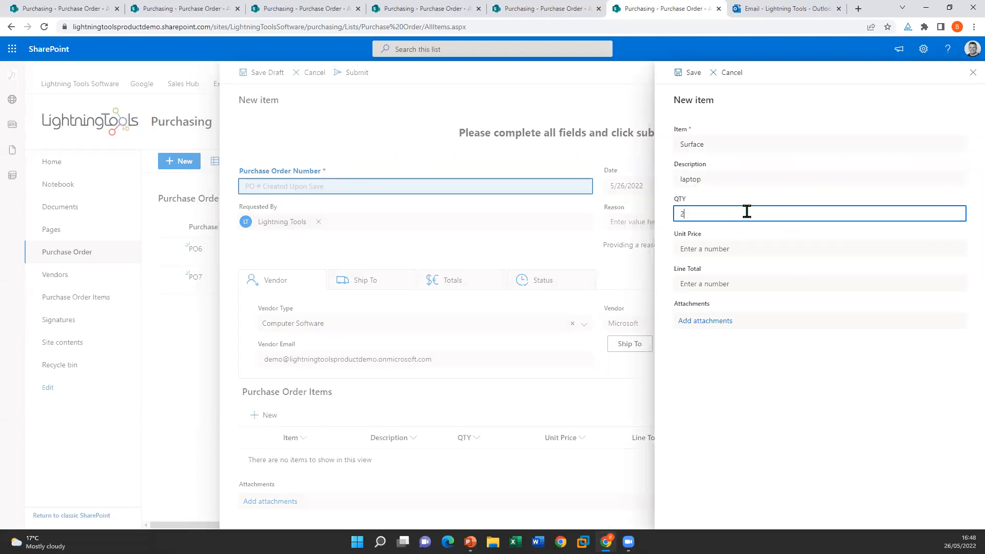
pyautogui.click(759, 249)
pyautogui.write('800')
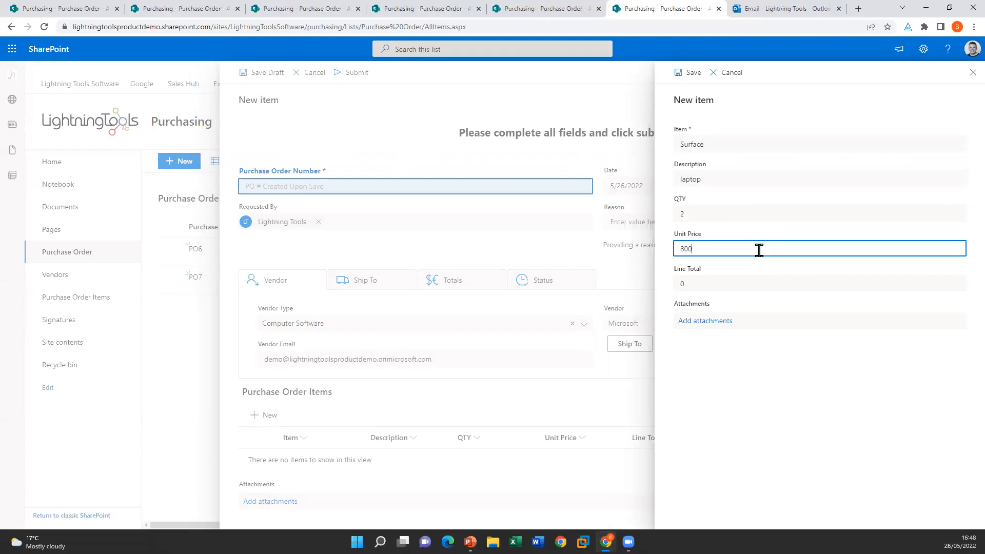
pyautogui.click(739, 281)
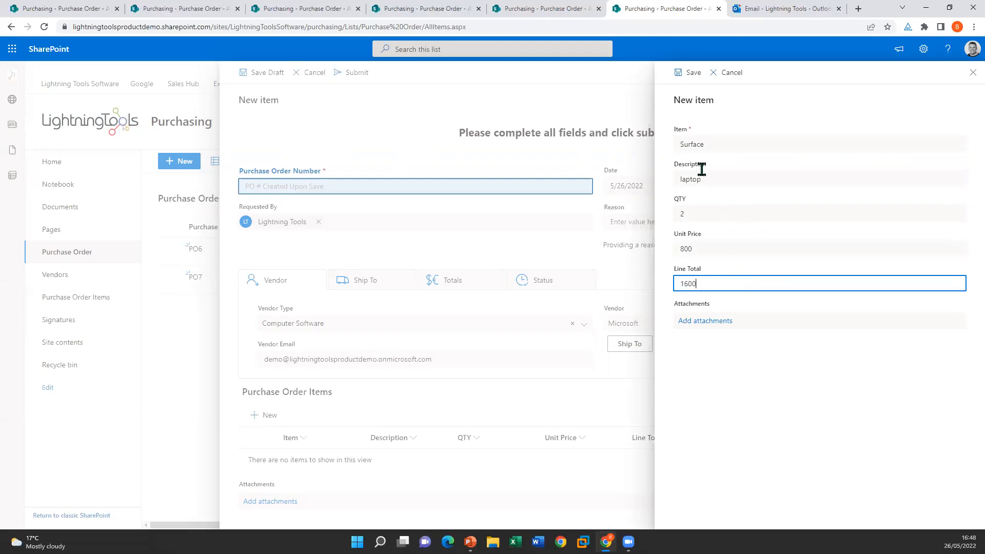
pyautogui.click(689, 73)
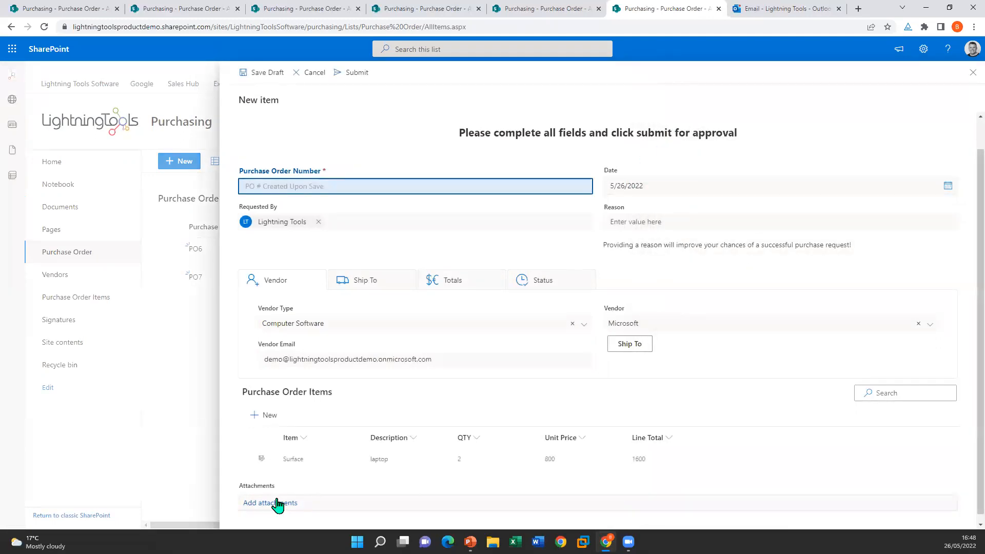
pyautogui.click(357, 73)
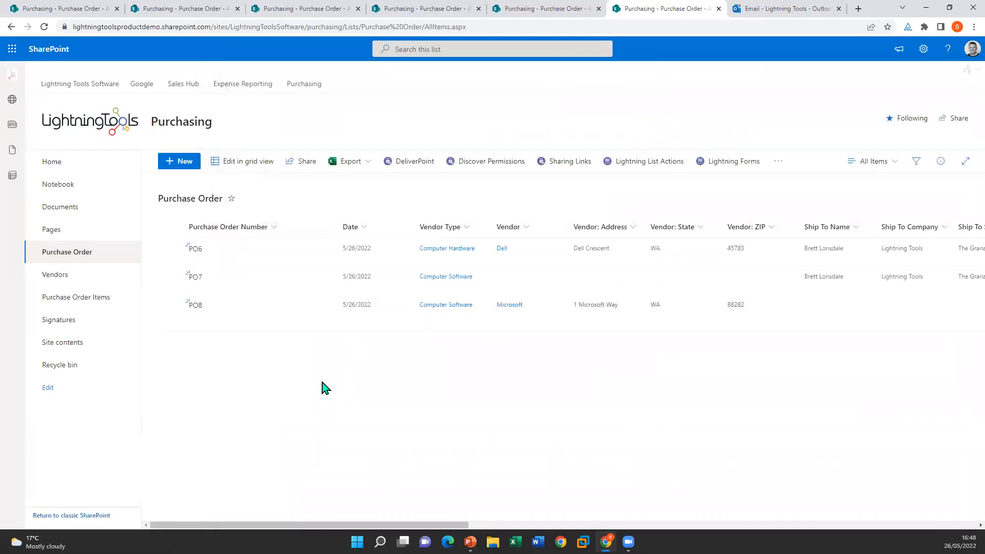
# Step: Open PO8 for editing and approve it, dismissing the script error
pyautogui.click(286, 305)
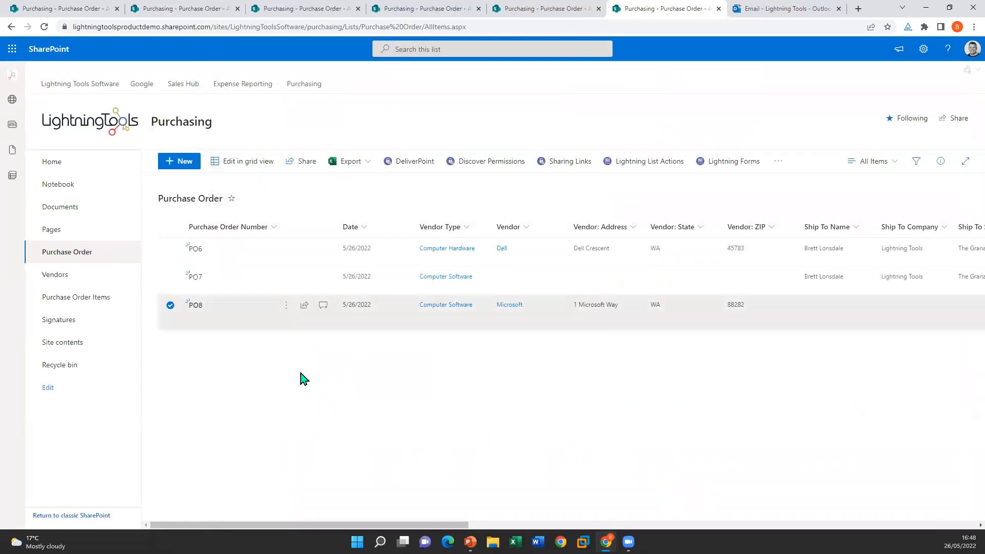
pyautogui.click(306, 237)
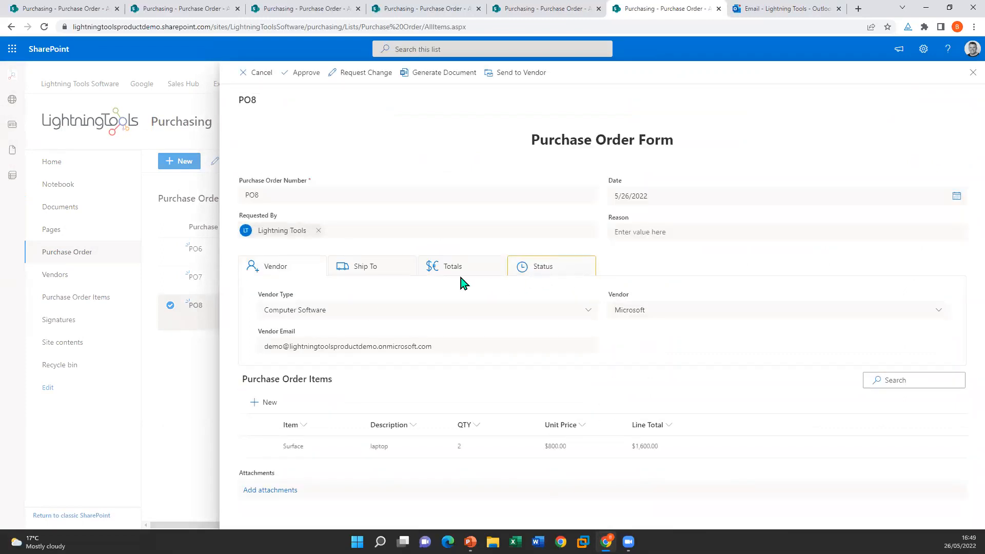
pyautogui.click(301, 77)
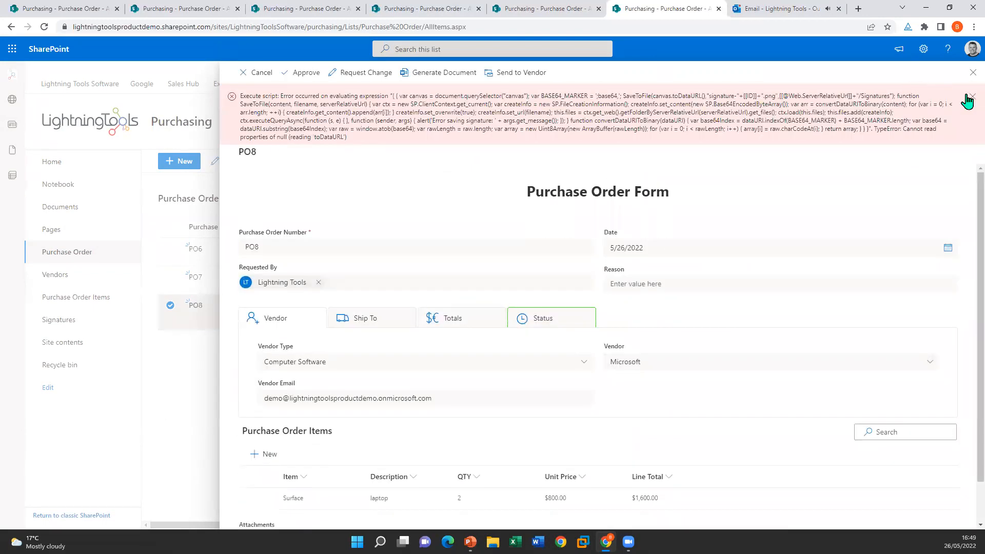
pyautogui.click(970, 97)
# Step: Generate the PO8 purchase order document and send it to the vendor
pyautogui.click(440, 77)
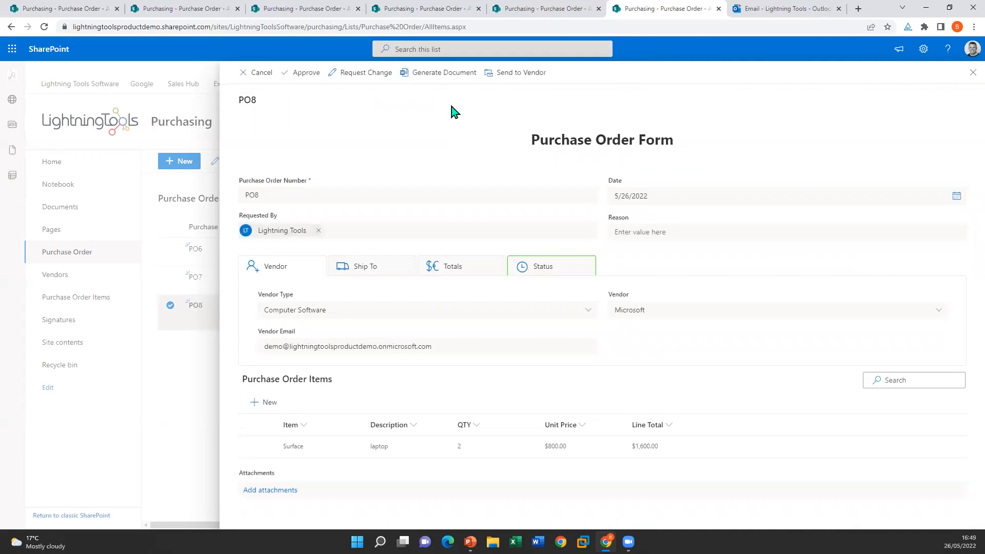
pyautogui.click(516, 76)
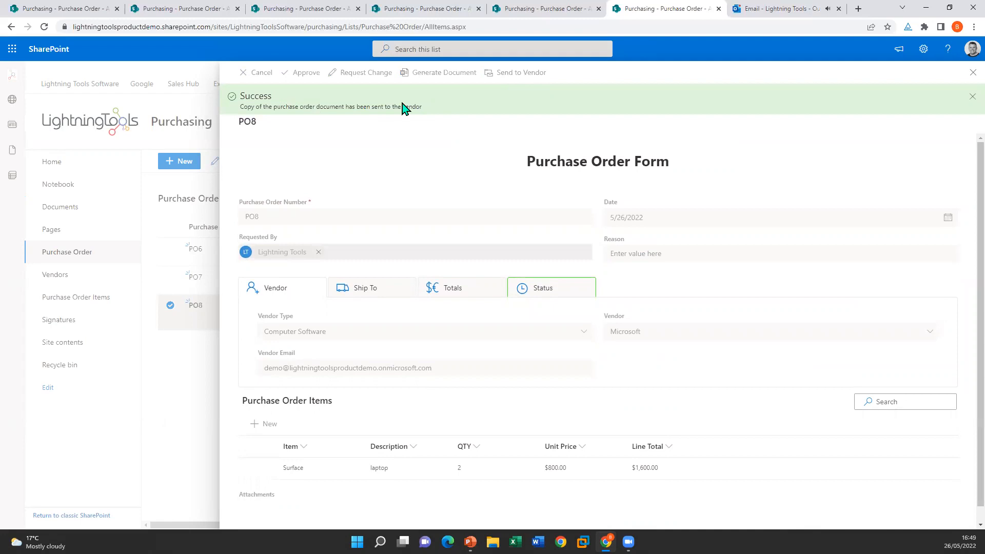
pyautogui.click(770, 9)
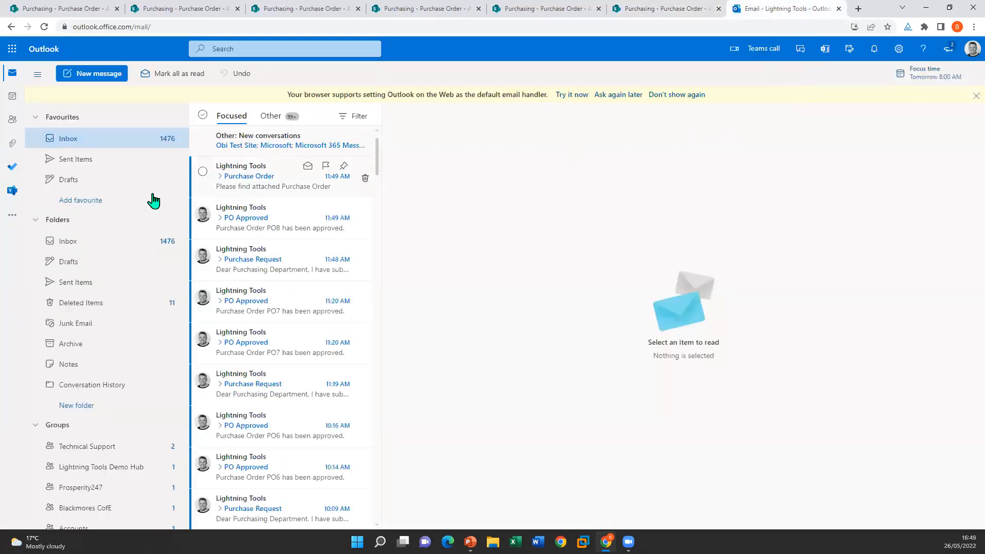
# Step: In Sent Items, open the Purchase Order email and preview its PO8.docx attachment showing the 1,920 total
pyautogui.click(91, 164)
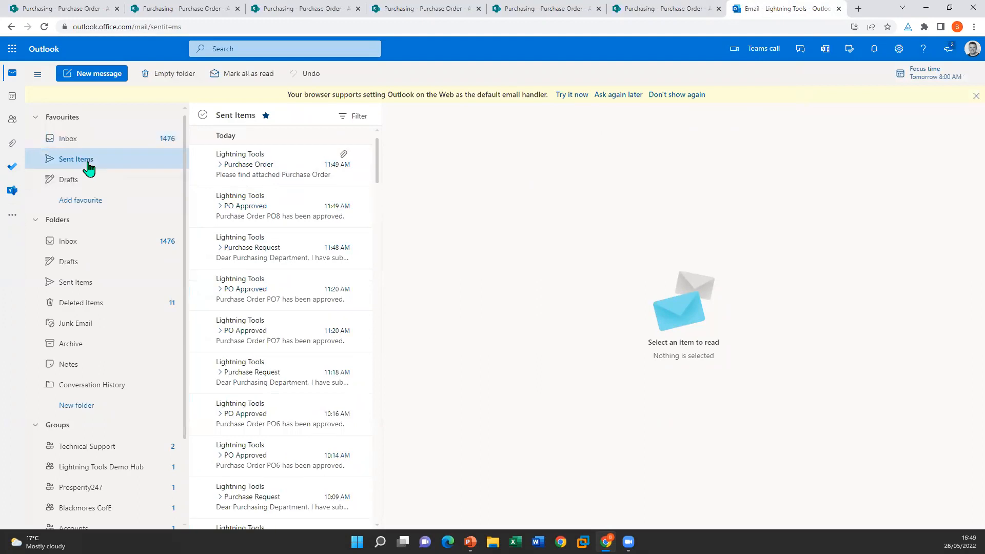
pyautogui.click(237, 177)
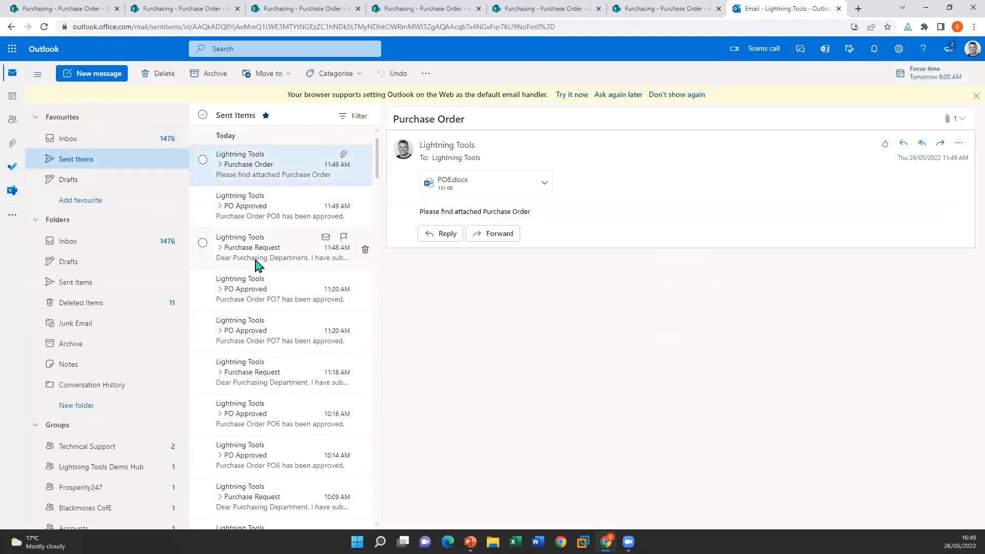
pyautogui.click(454, 191)
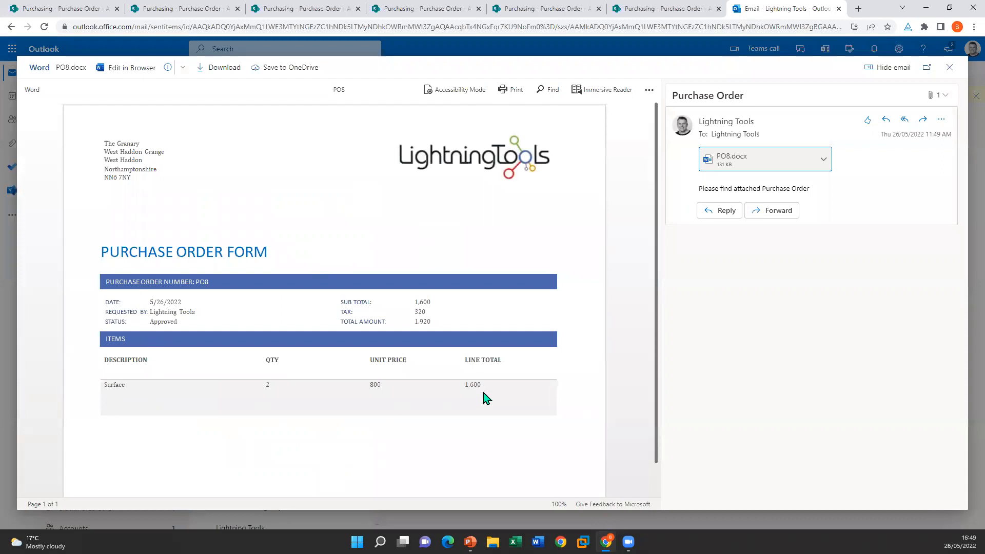
pyautogui.click(950, 68)
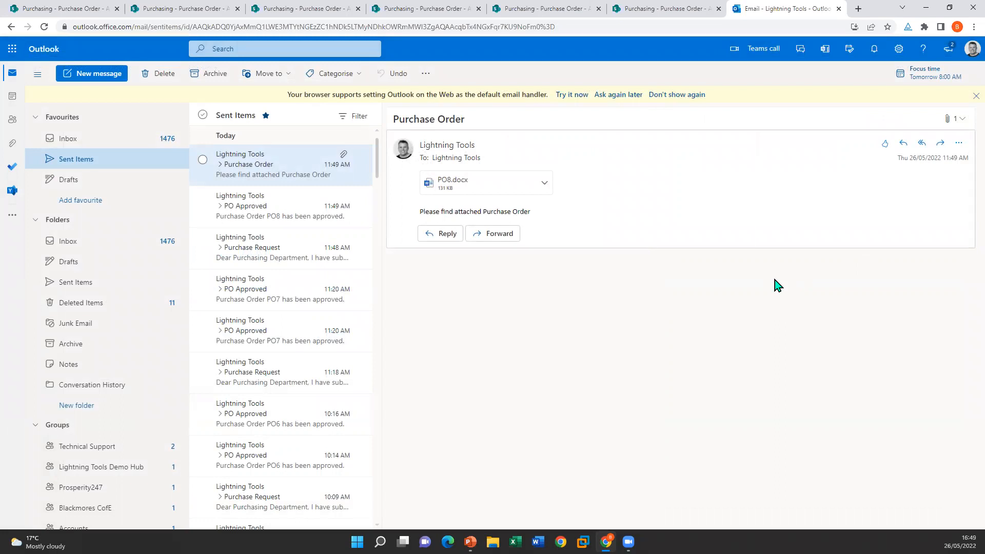
pyautogui.click(622, 8)
# Step: Bring up the PowerPoint slide show, then close the PO8 form panel
pyautogui.moveTo(471, 542)
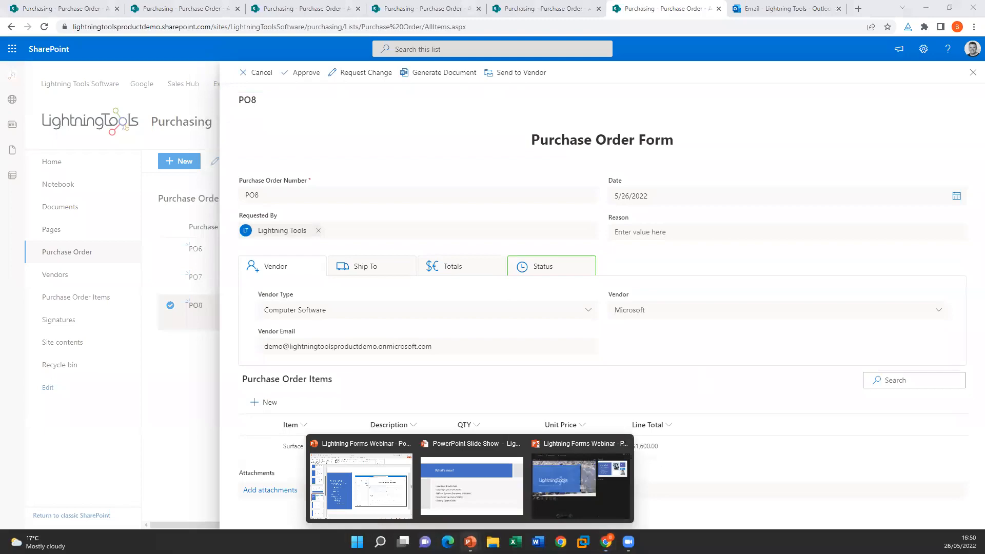
pyautogui.click(454, 493)
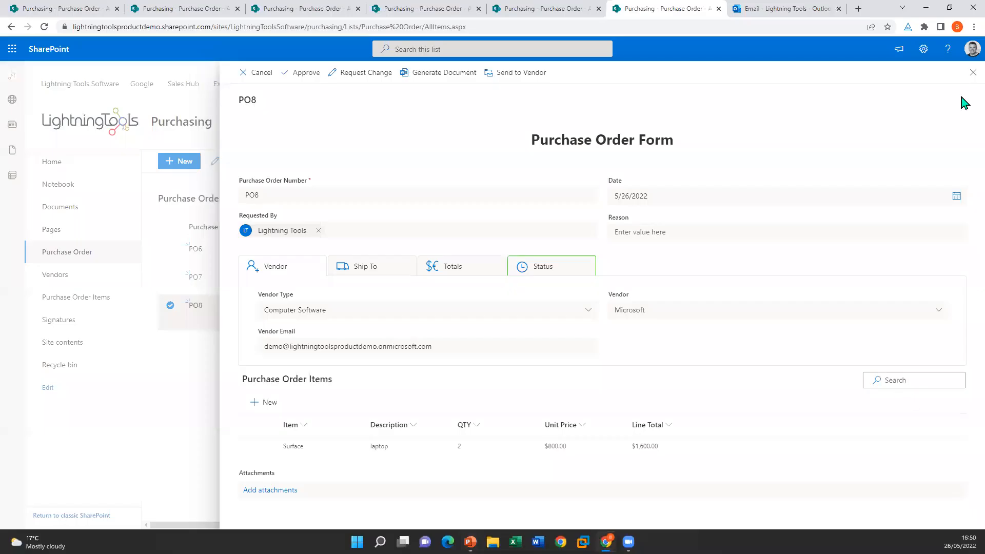
pyautogui.click(973, 72)
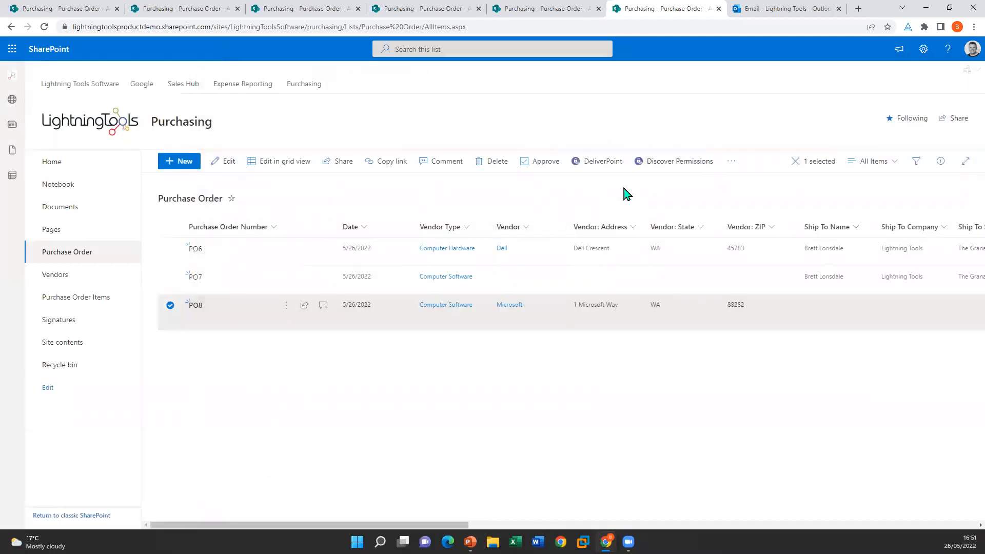
# Step: Deselect PO8 and open DispForm.aspx for customization in Lightning Forms
pyautogui.click(256, 310)
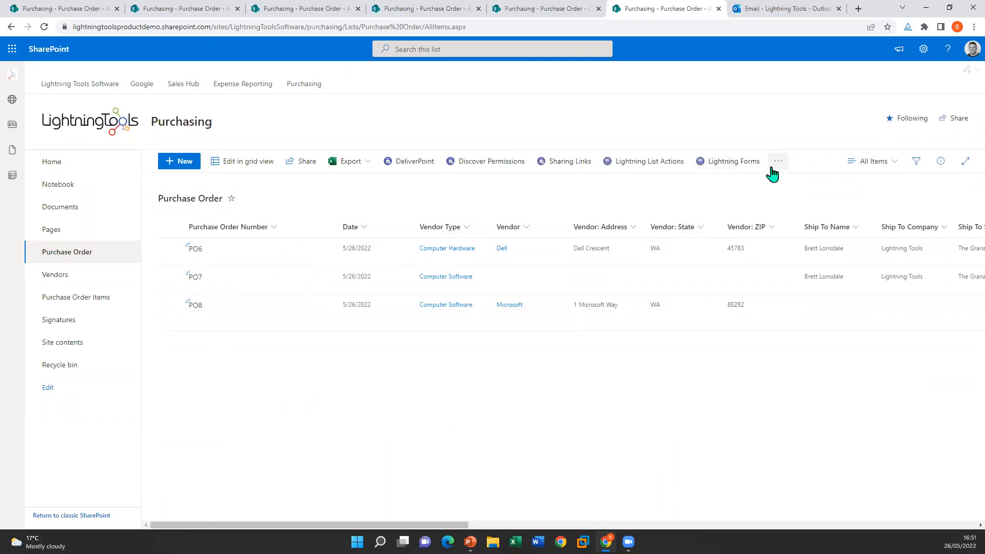
pyautogui.click(737, 165)
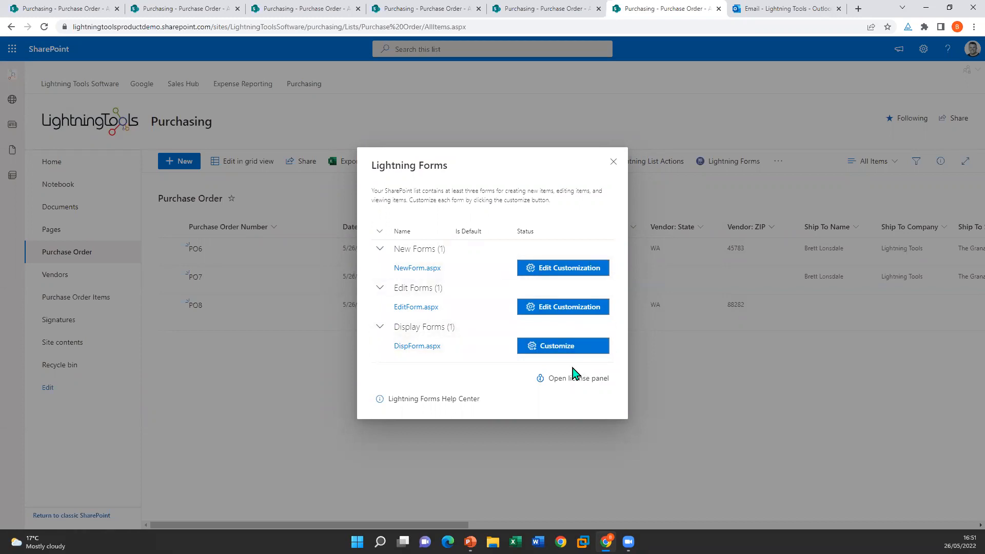
pyautogui.click(613, 166)
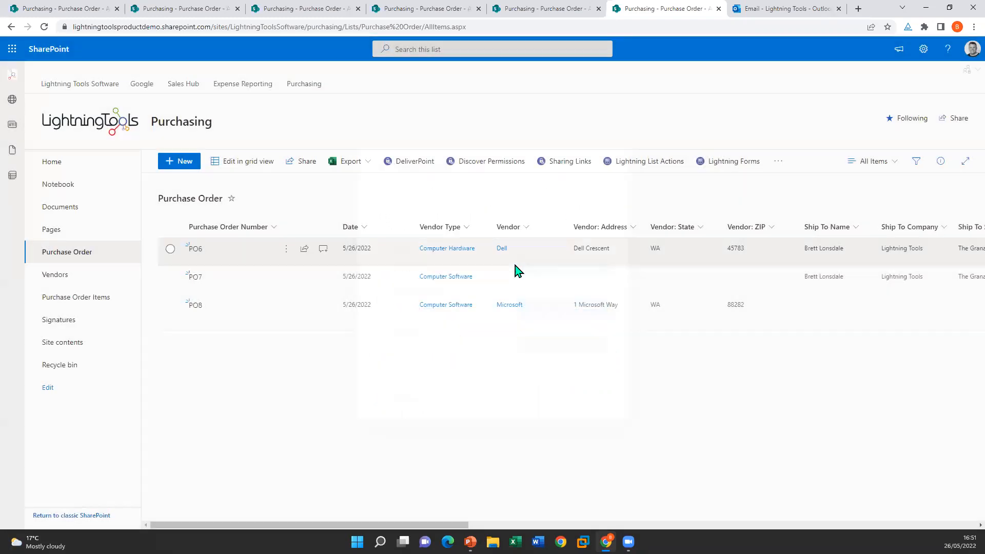
pyautogui.click(739, 161)
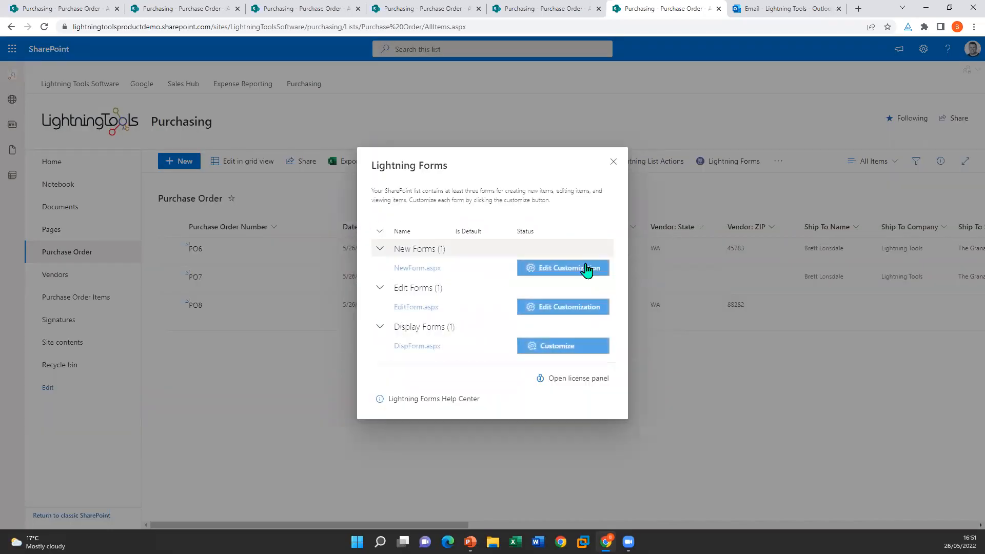
pyautogui.click(558, 347)
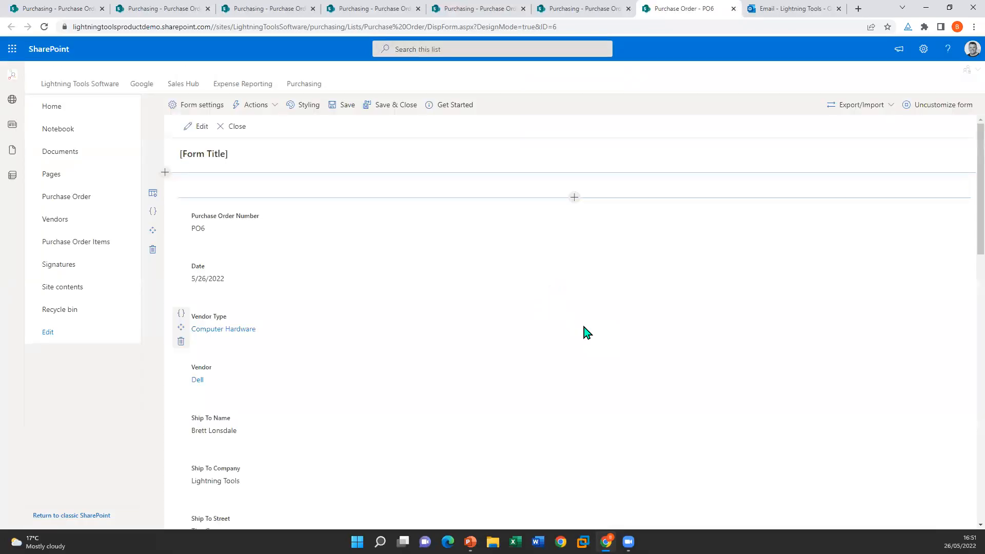
# Step: Open the Getting Started guide and read the Styling page on adding styles conditionally
pyautogui.click(457, 110)
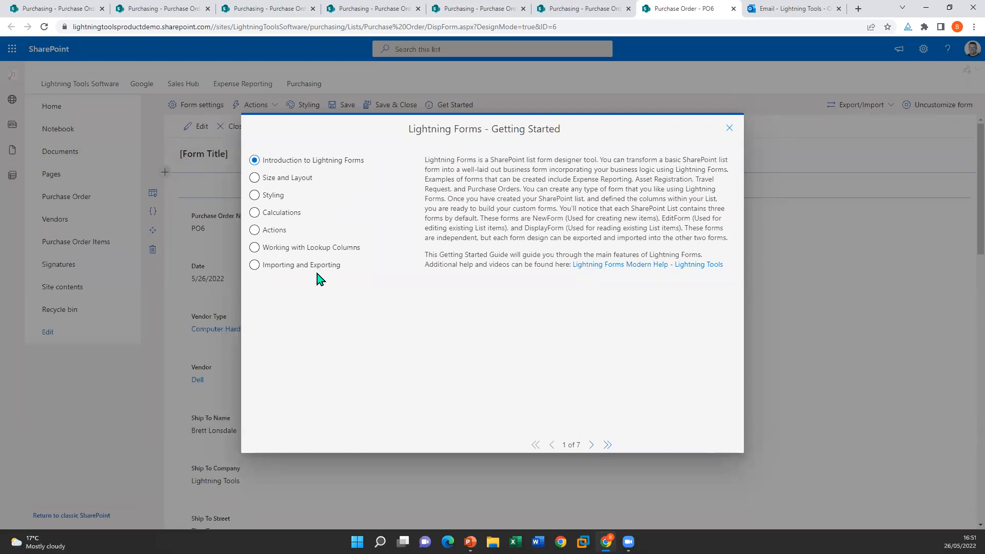
pyautogui.click(256, 196)
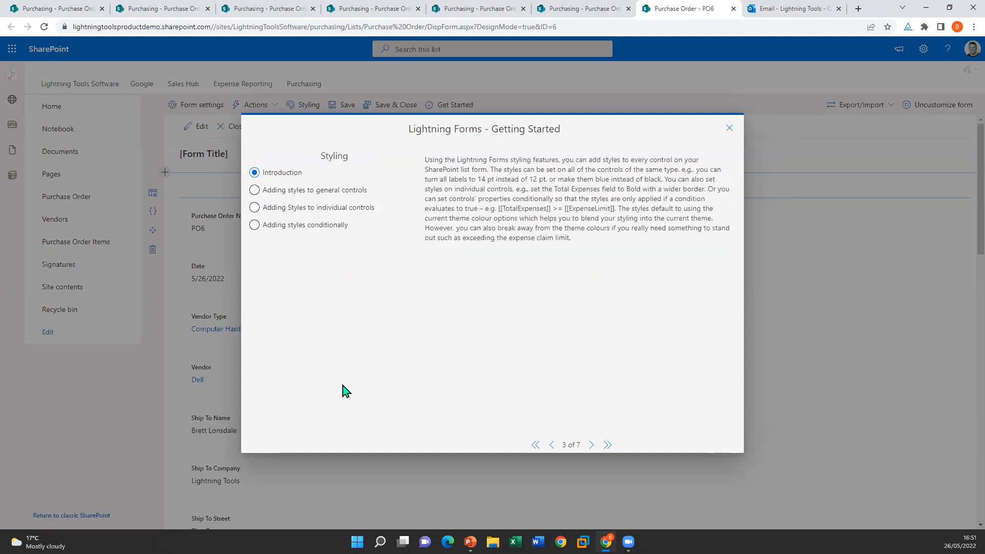
pyautogui.click(273, 229)
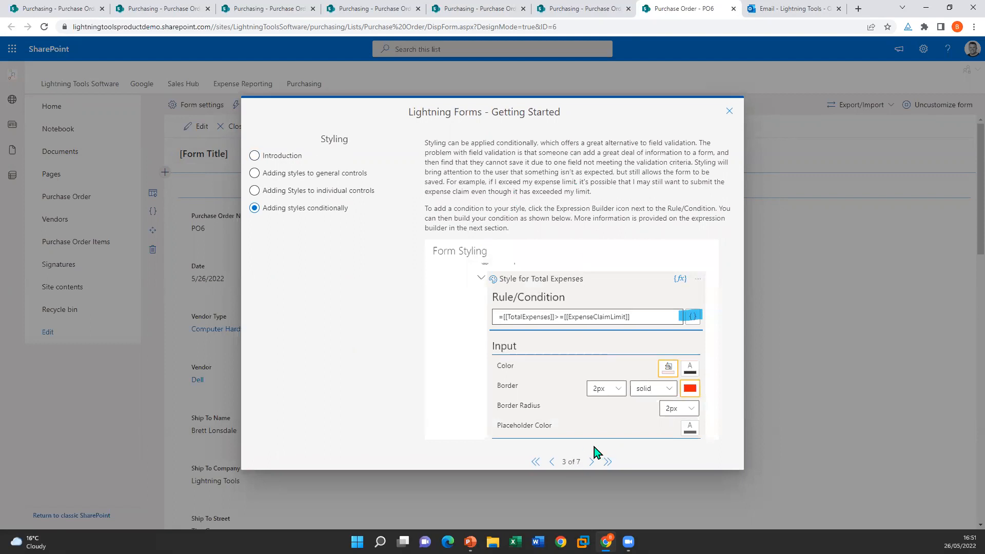
pyautogui.click(535, 462)
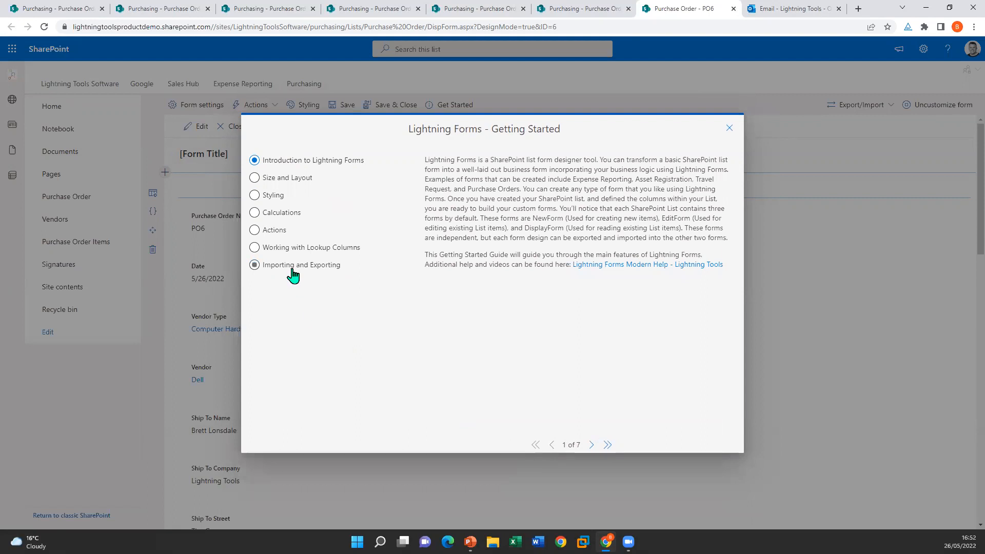
# Step: Read the cascading lookups page, close the guide, and return to the What's new? slide
pyautogui.click(301, 248)
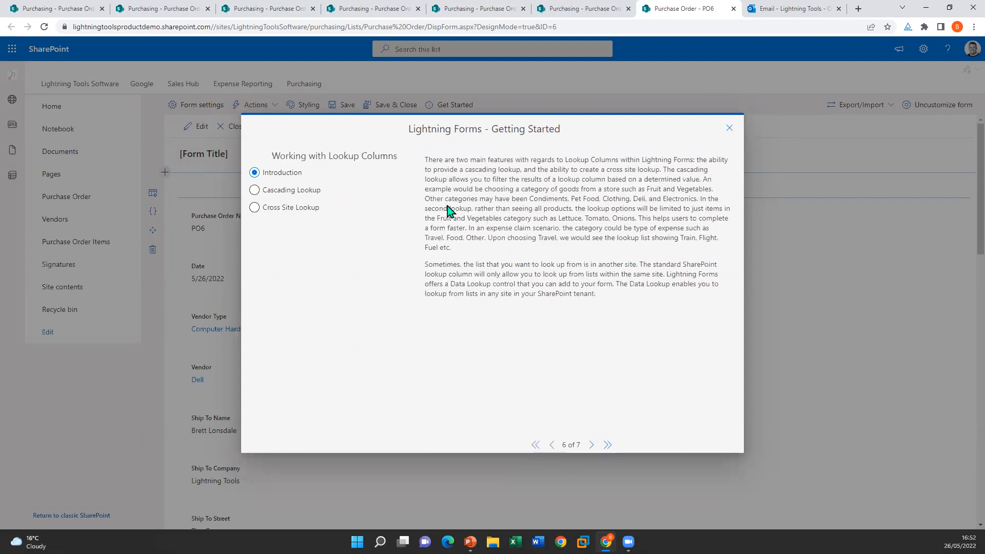
pyautogui.click(274, 191)
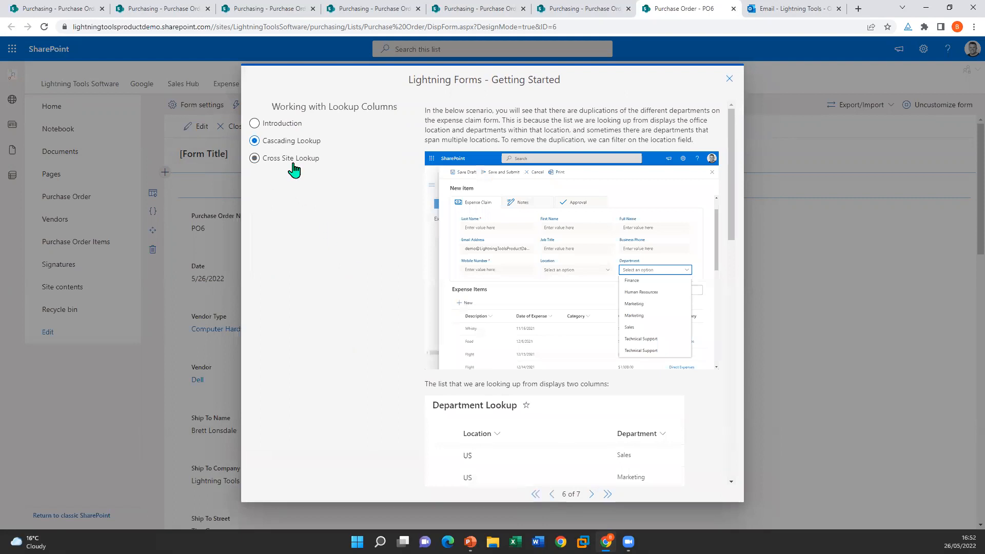
pyautogui.click(536, 495)
pyautogui.click(729, 128)
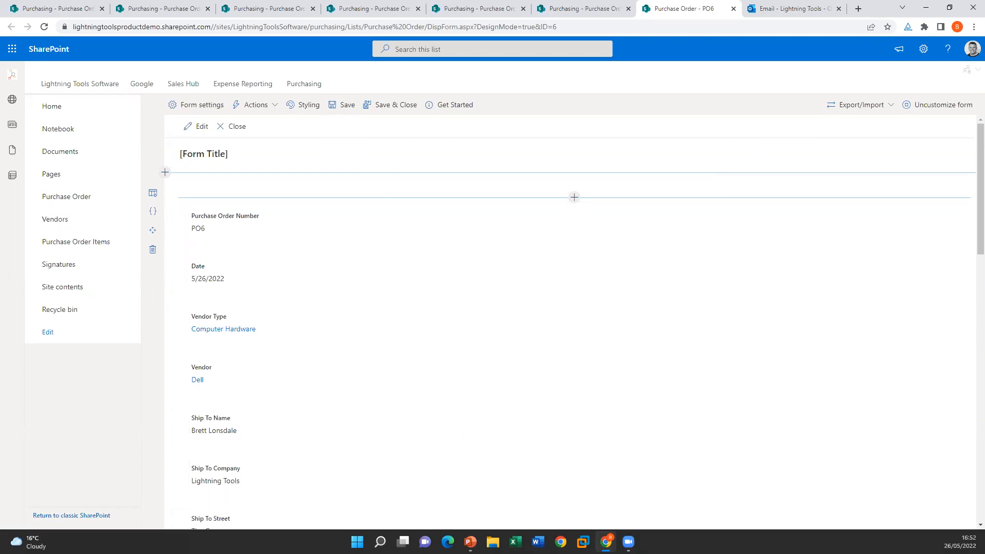
pyautogui.moveTo(471, 542)
pyautogui.click(476, 493)
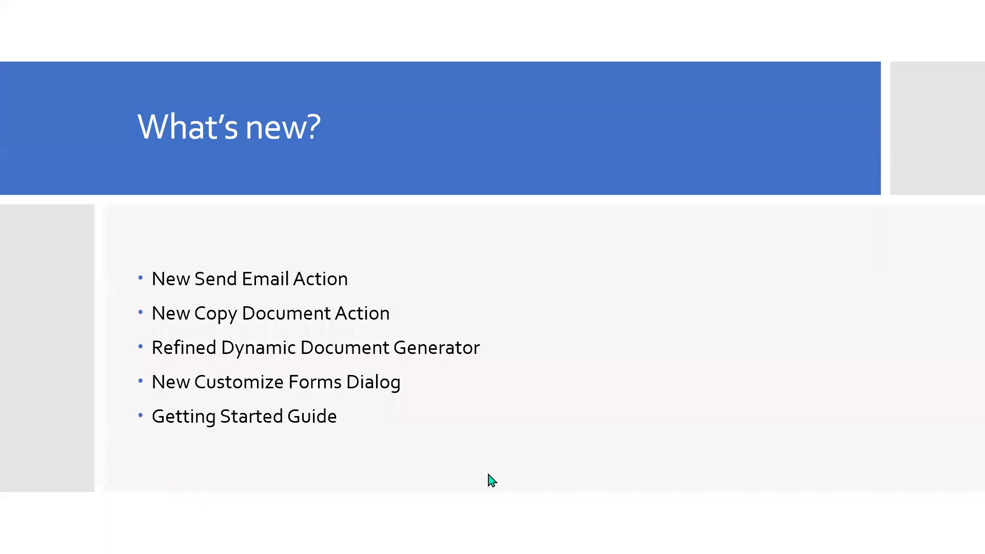
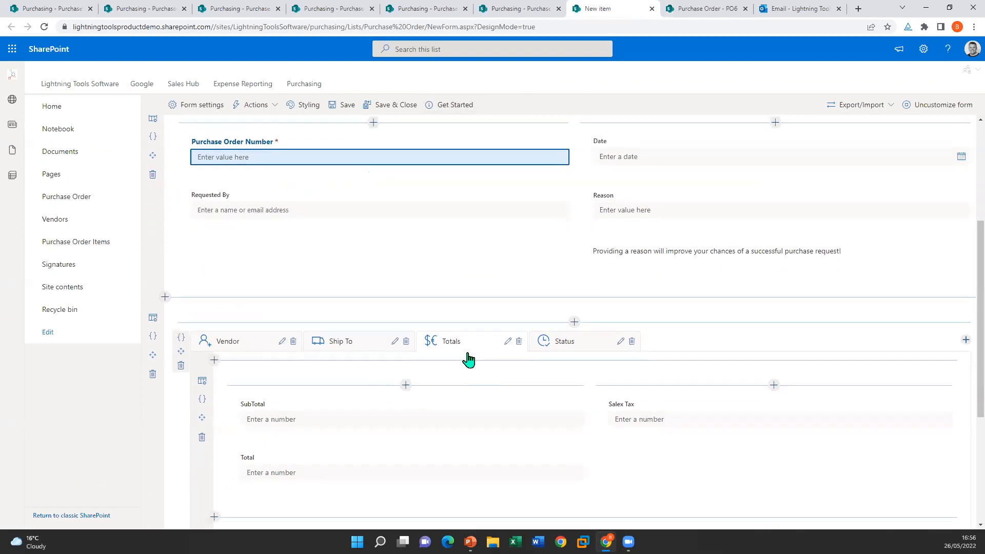
pyautogui.scroll(-2, 329, 318)
# Step: Show the Vendor tab's fields and open the Vendor lookup field's configuration
pyautogui.scroll(3, 319, 353)
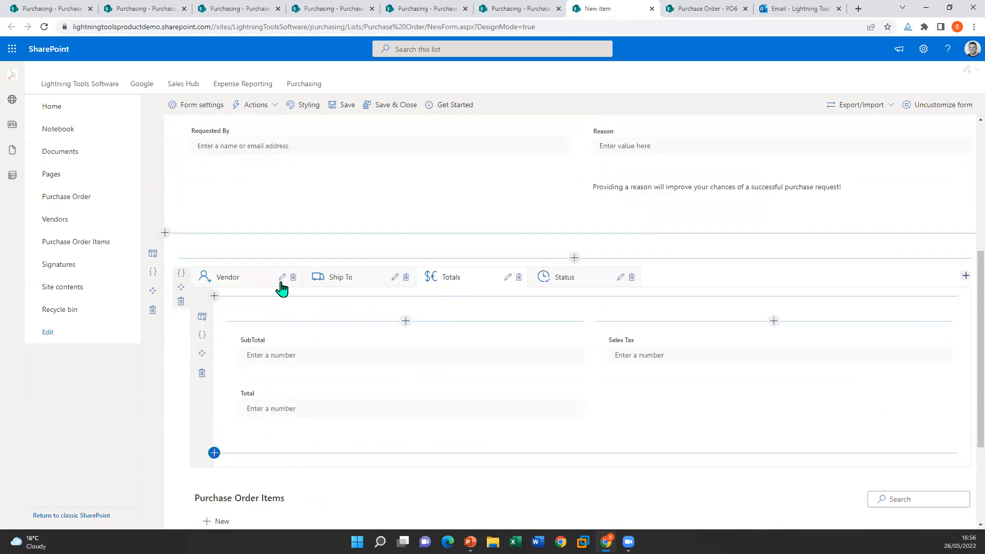
pyautogui.click(249, 284)
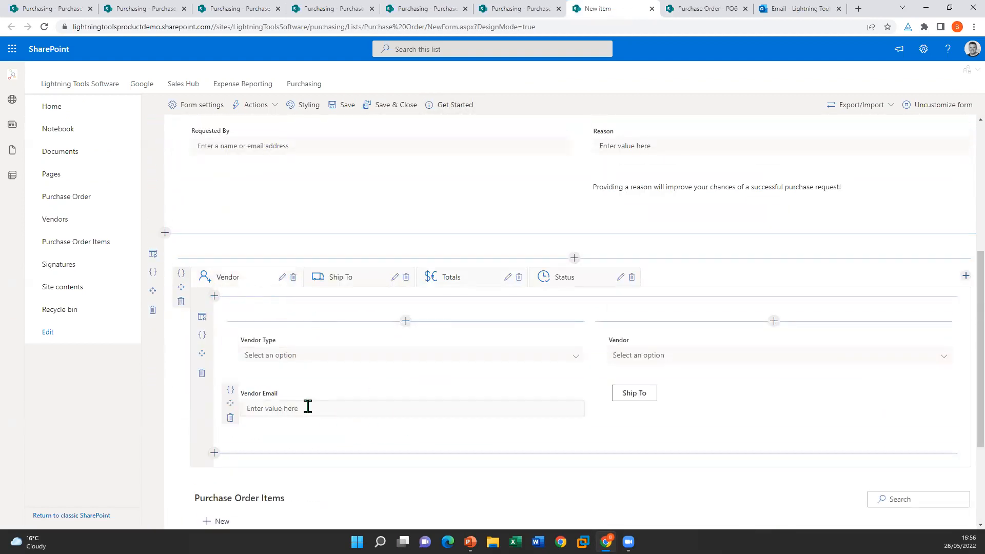
pyautogui.moveTo(273, 341)
pyautogui.click(230, 338)
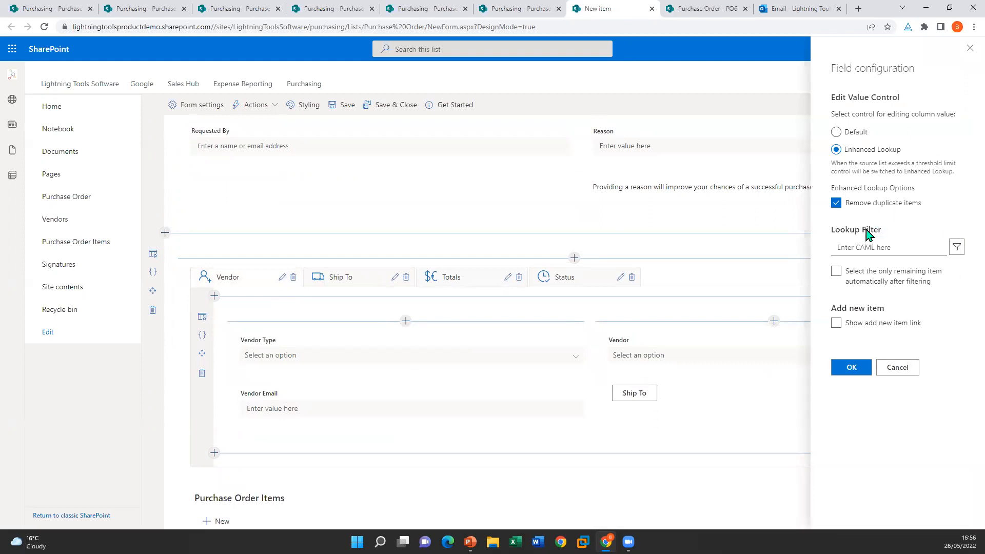
# Step: Try the Default and Enhanced Lookup controls, cancel, and reopen the Vendor field configuration
pyautogui.click(853, 133)
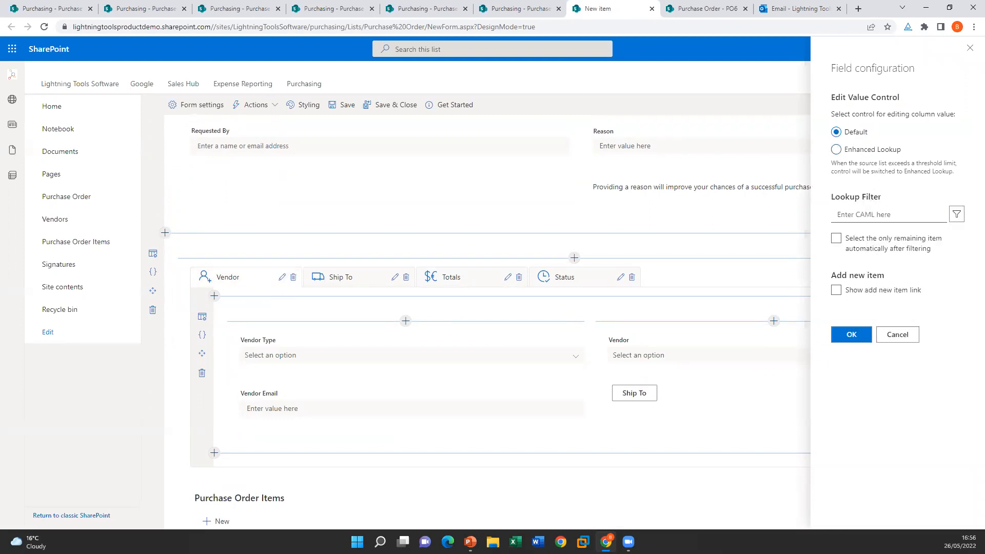
pyautogui.click(899, 150)
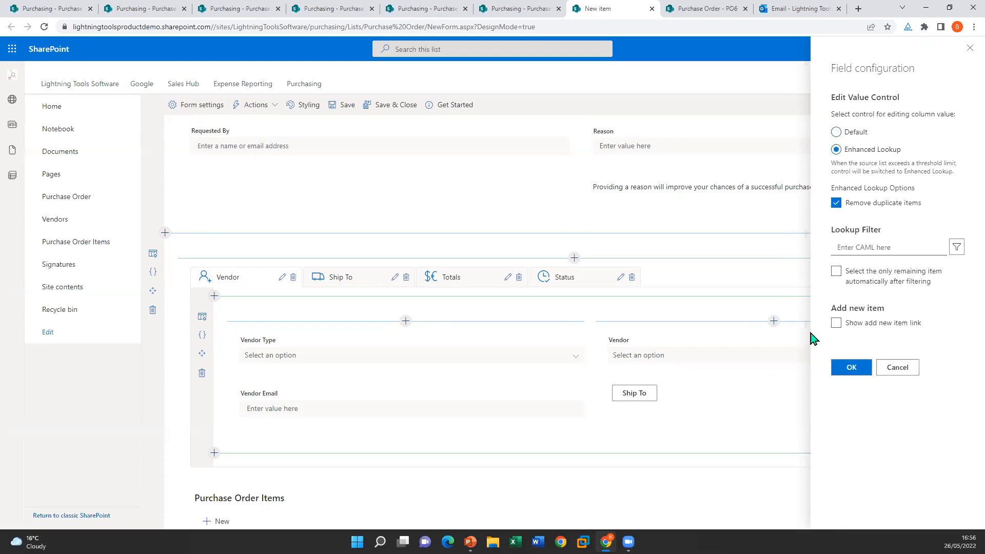
pyautogui.click(837, 325)
pyautogui.click(899, 369)
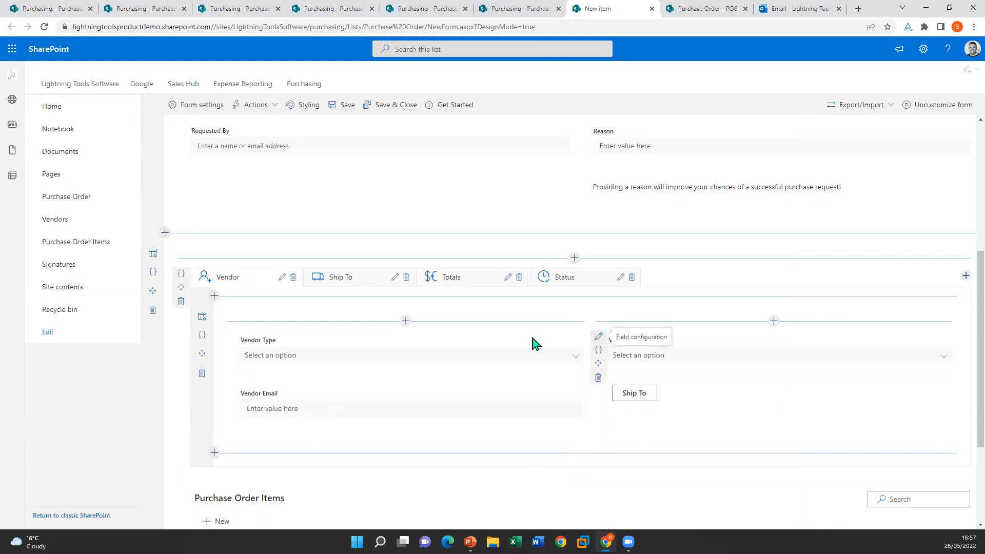
pyautogui.click(231, 339)
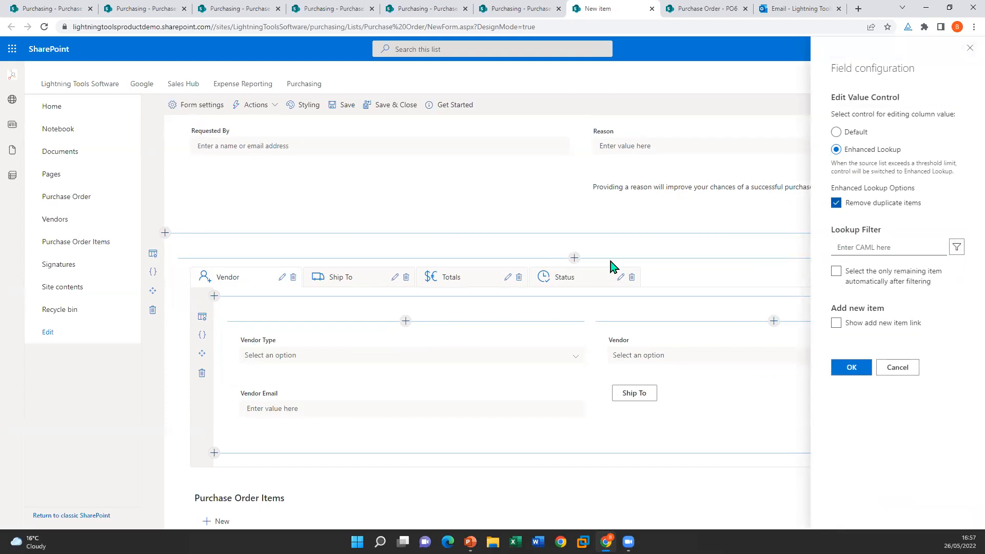
# Step: View the Vendors list's eight vendors and four categories in a new tab, then return to the form designer
pyautogui.rightClick(79, 221)
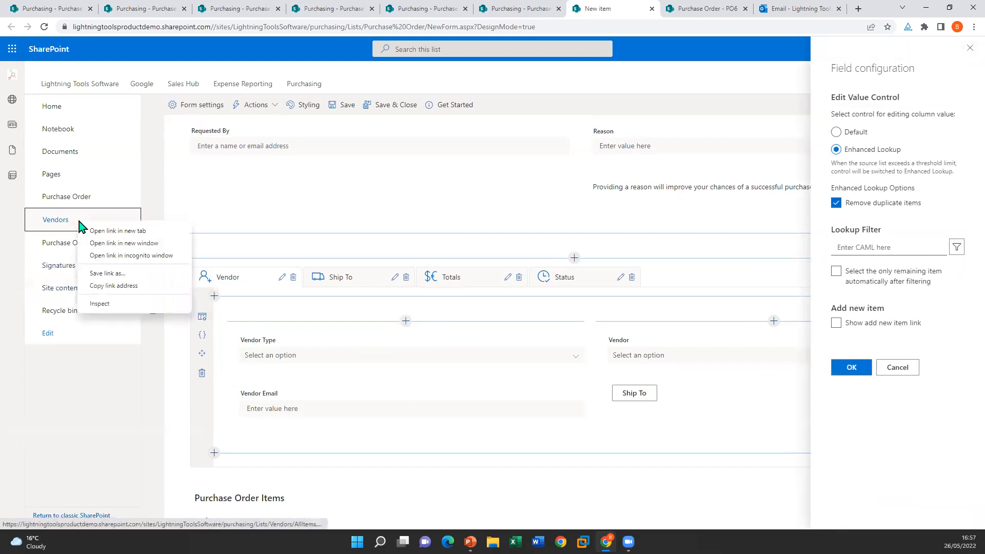
pyautogui.click(123, 230)
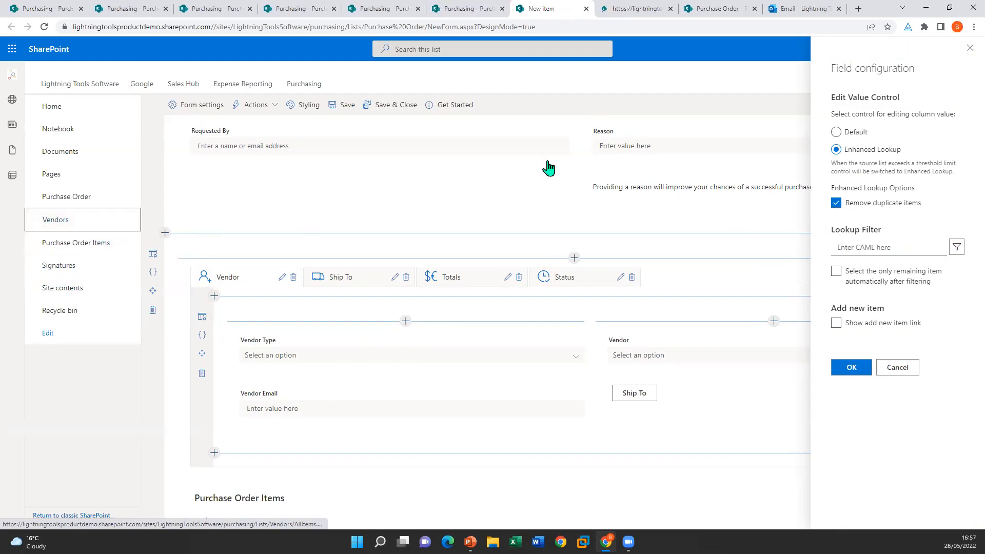
pyautogui.click(629, 10)
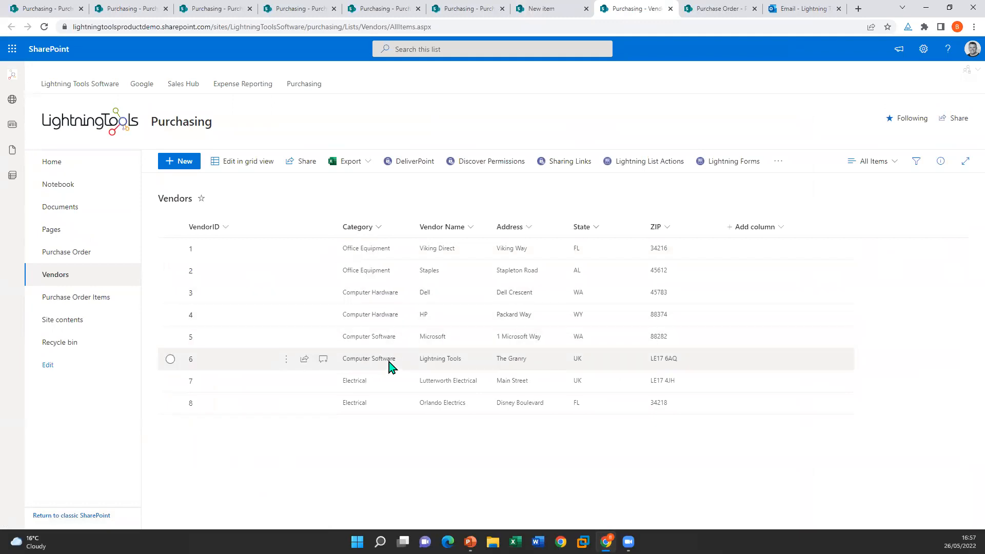
pyautogui.click(544, 9)
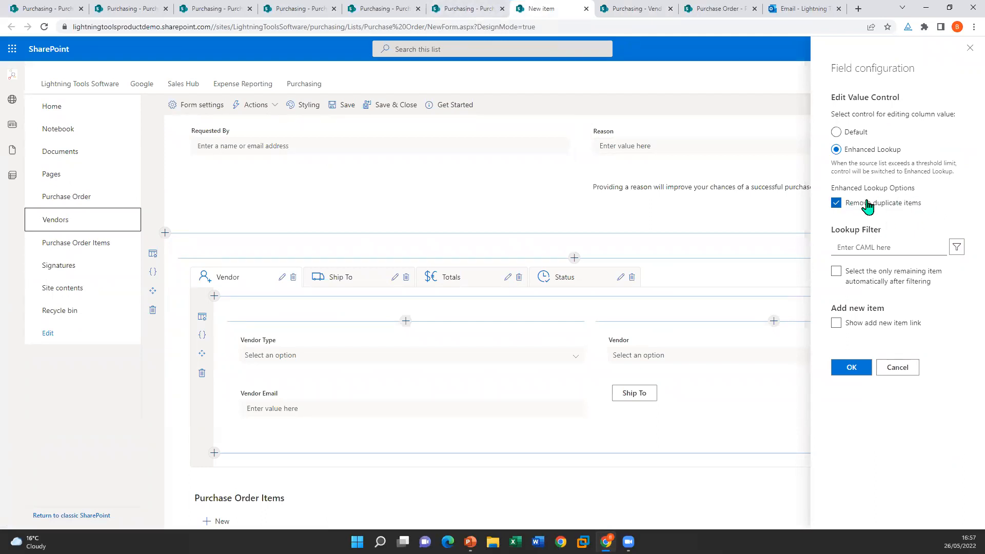
# Step: Inspect the Vendor lookup filter matching Vendor Category to Vendor Type in the Query Editor, then cancel unchanged
pyautogui.click(898, 368)
pyautogui.click(599, 337)
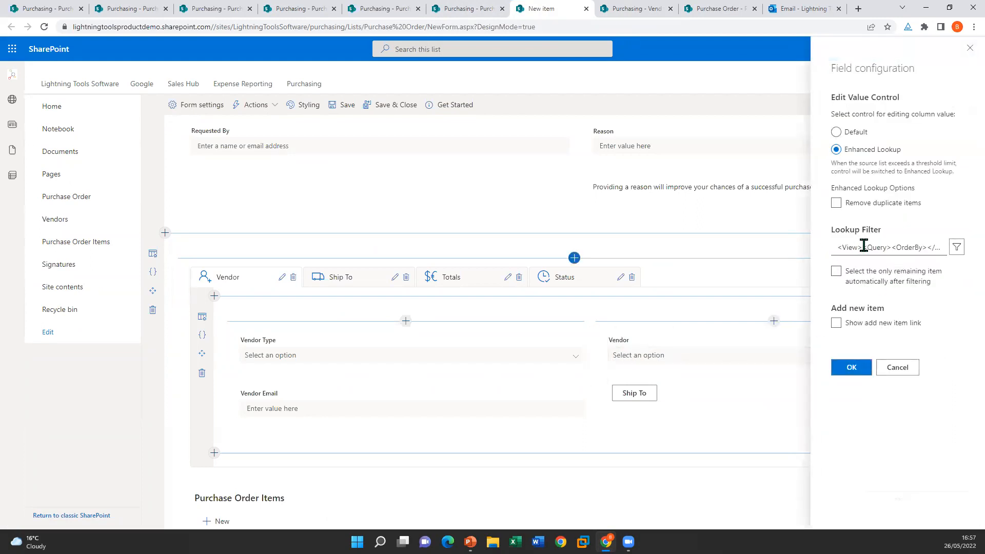
pyautogui.click(957, 247)
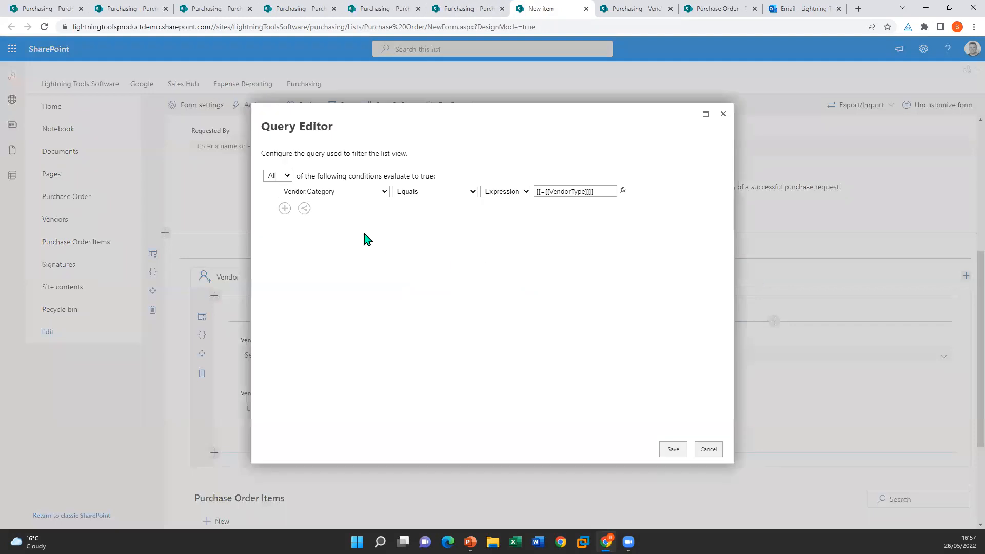
pyautogui.click(351, 194)
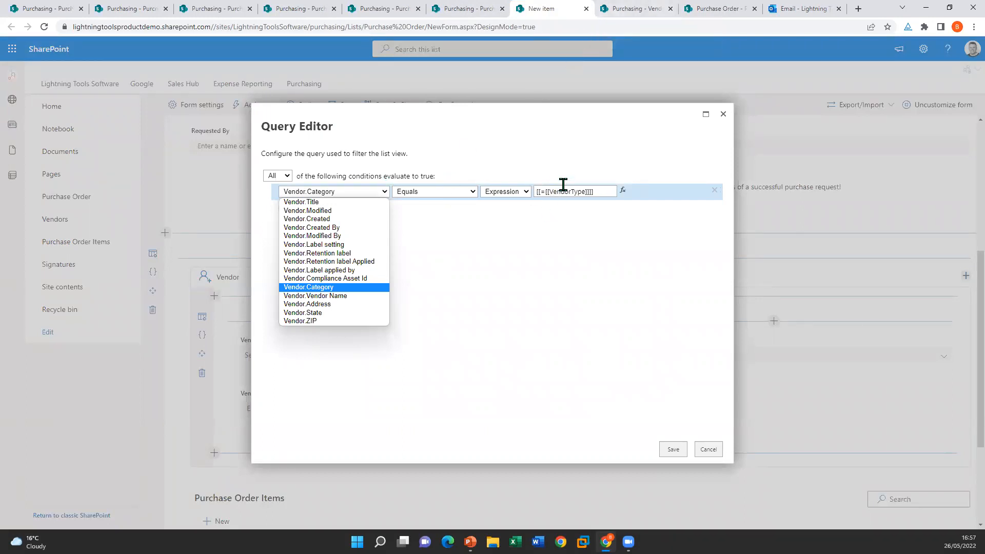
pyautogui.click(723, 114)
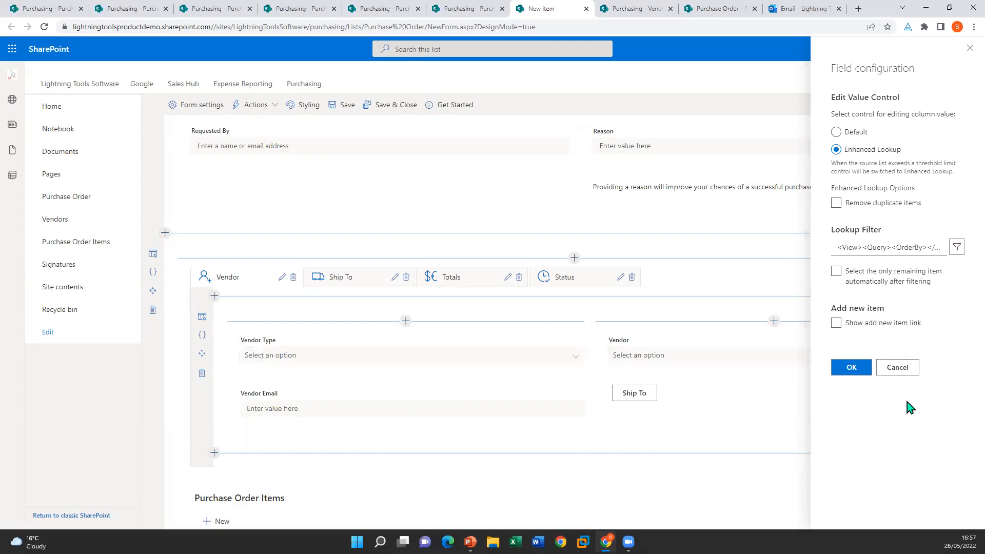
pyautogui.click(898, 368)
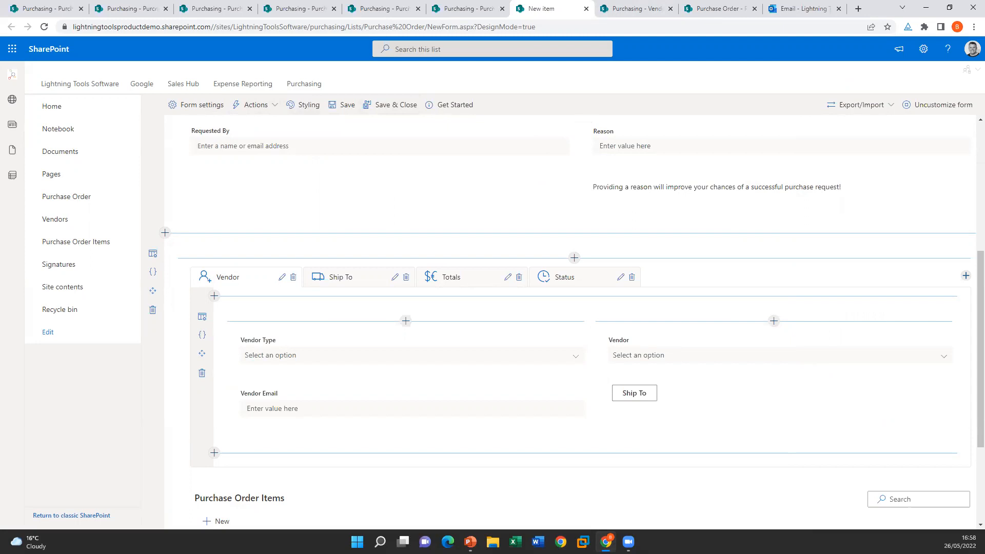
# Step: Open the Action Builder for the Submit command bar action's click actions
pyautogui.click(268, 104)
pyautogui.click(278, 125)
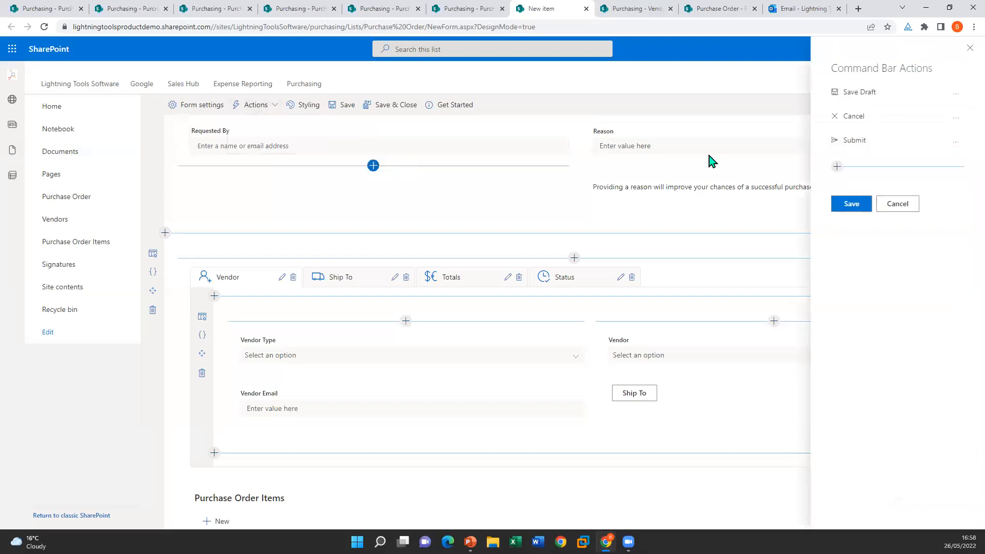
pyautogui.click(955, 142)
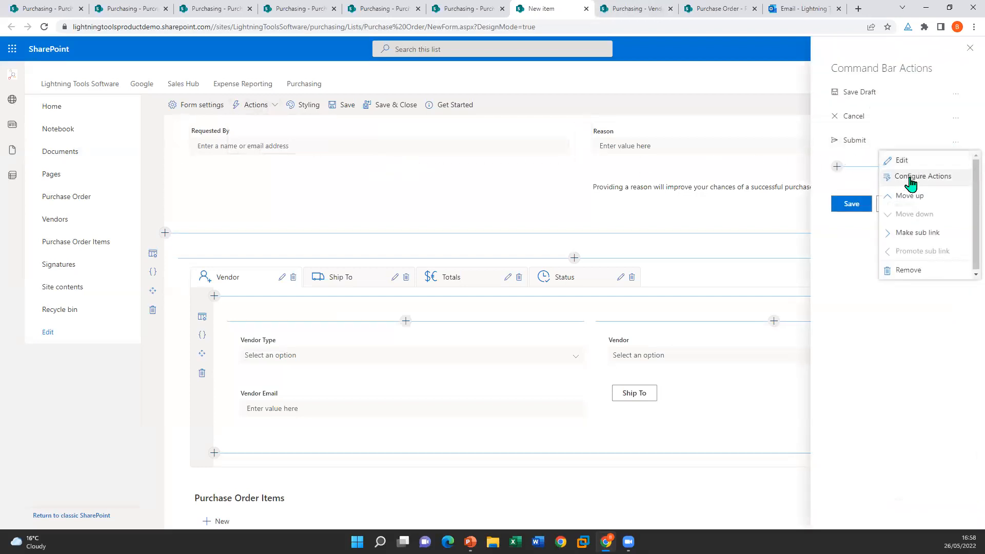
pyautogui.click(911, 178)
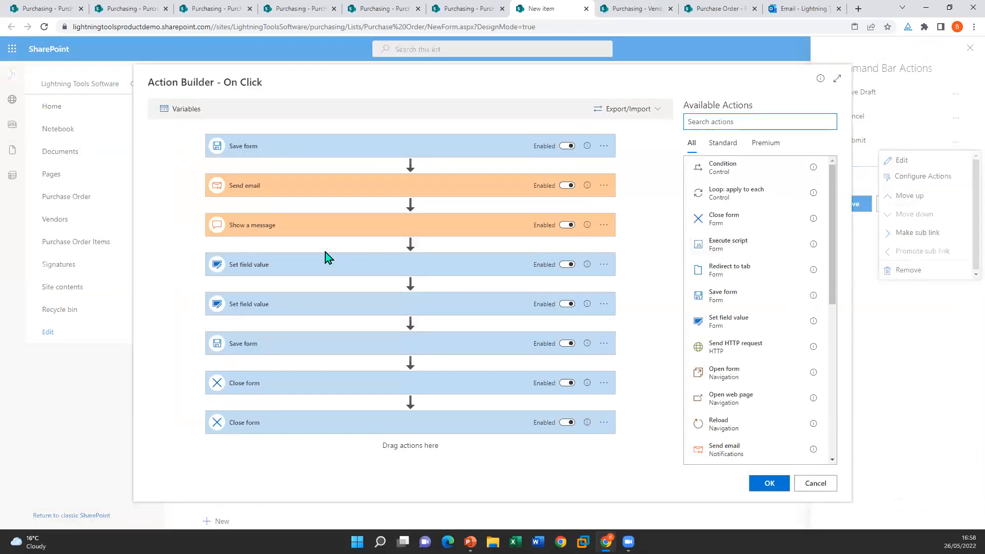
# Step: Add a Show a message step with text 'My messgae', displayed as a status
pyautogui.scroll(-4, 749, 220)
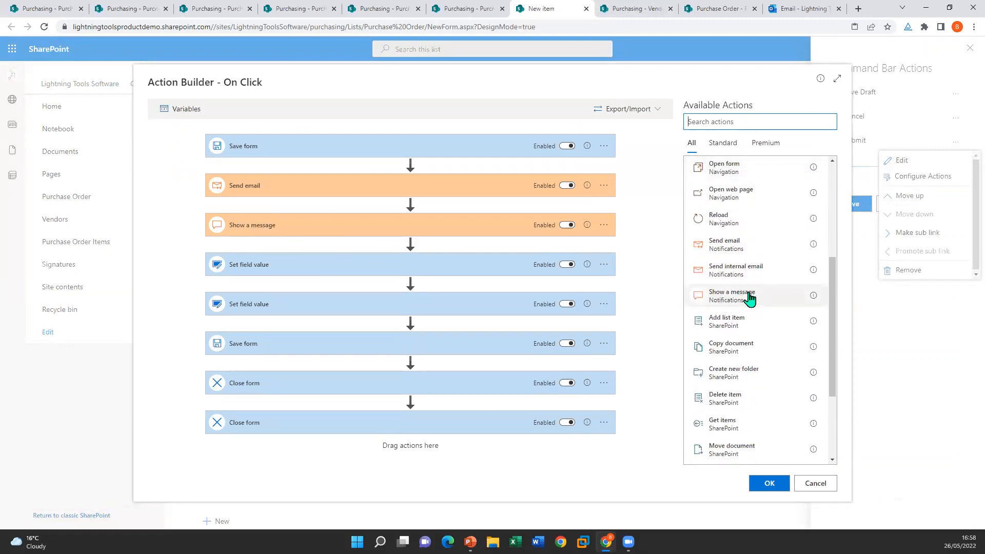
pyautogui.click(750, 296)
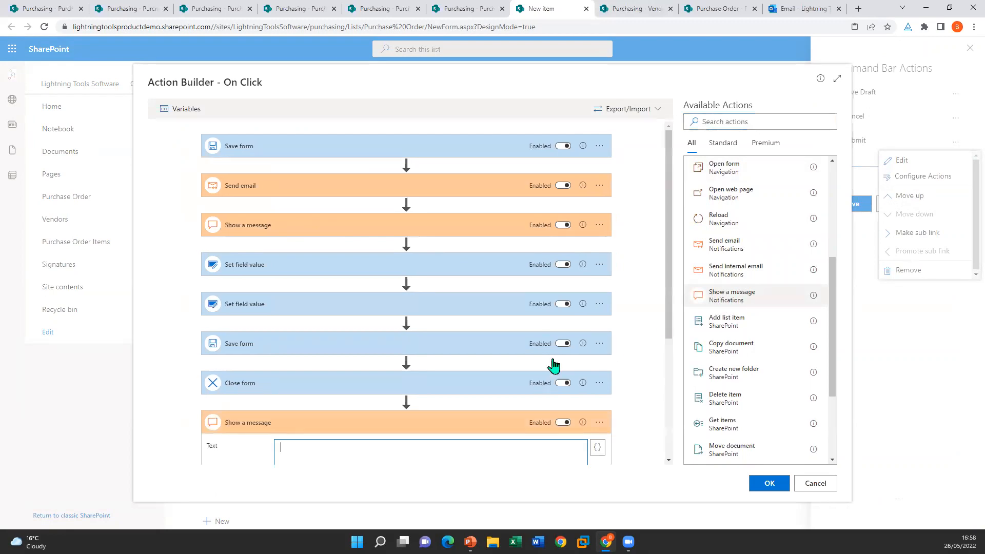
pyautogui.scroll(-3, 462, 383)
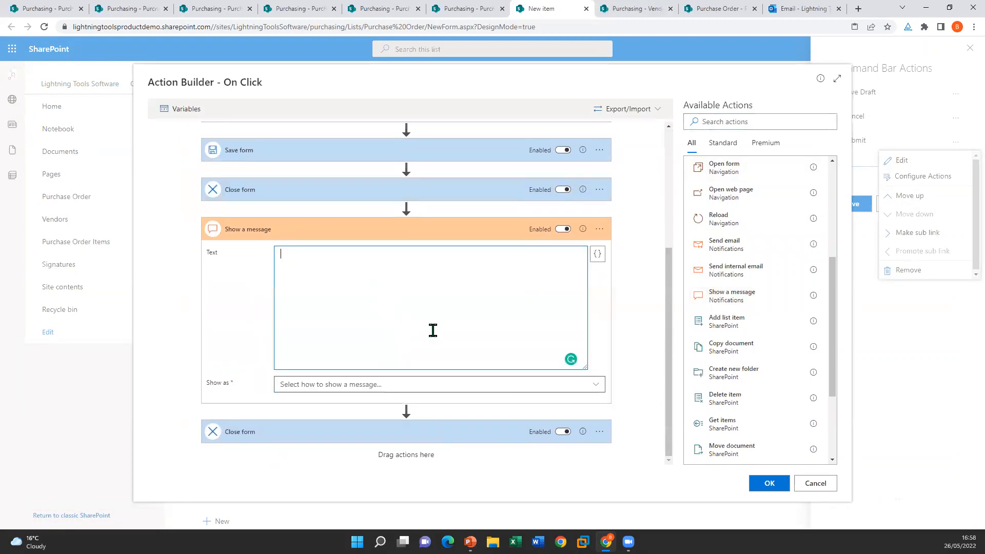
pyautogui.write('My messgae')
pyautogui.click(320, 386)
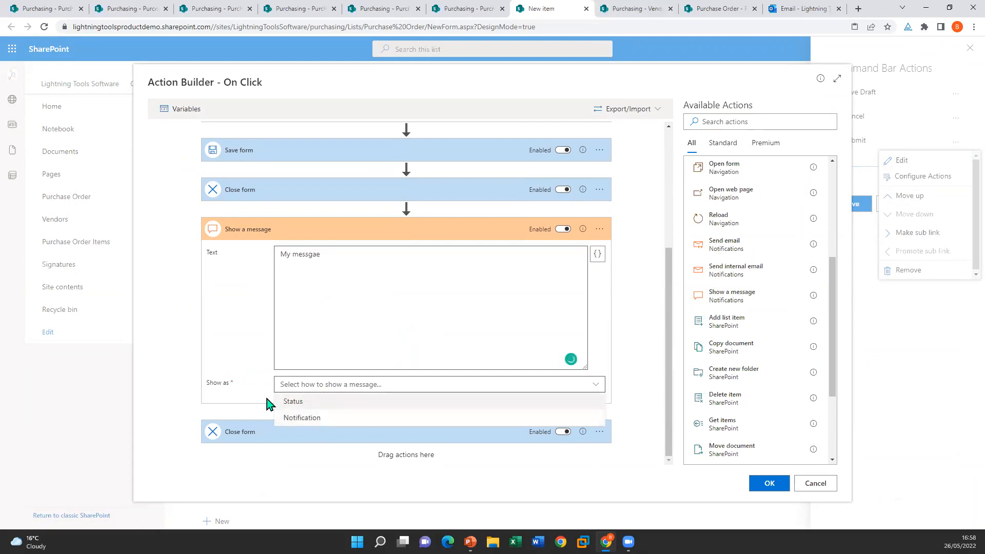
pyautogui.click(331, 402)
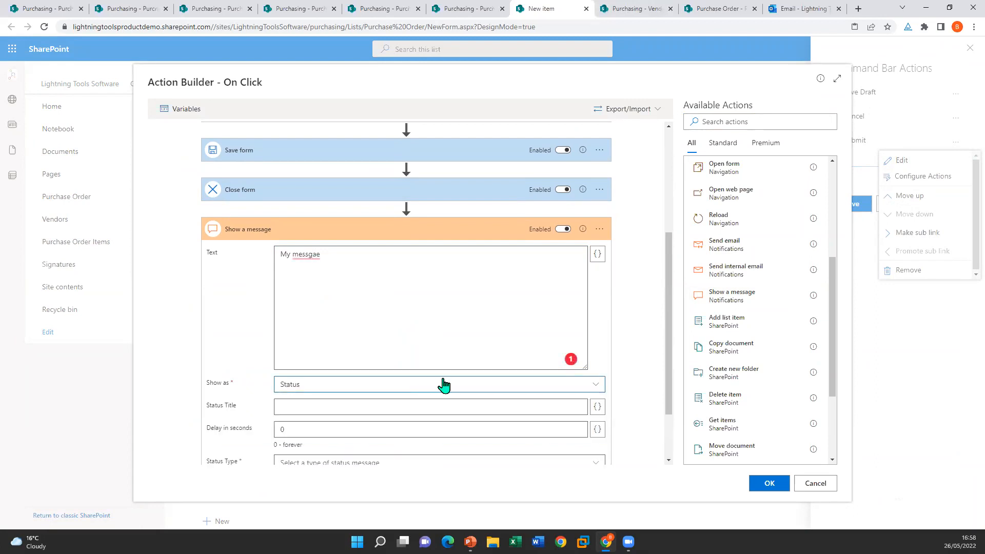
# Step: Set status title 'Success', delay 5 and status type Success, then confirm the flow
pyautogui.scroll(-2, 445, 380)
pyautogui.write('Success!')
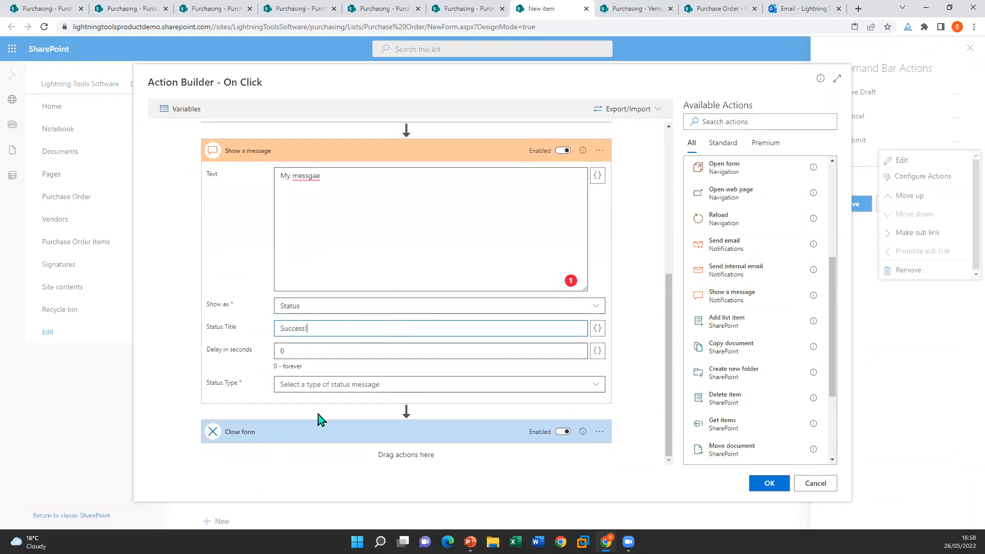
pyautogui.click(318, 353)
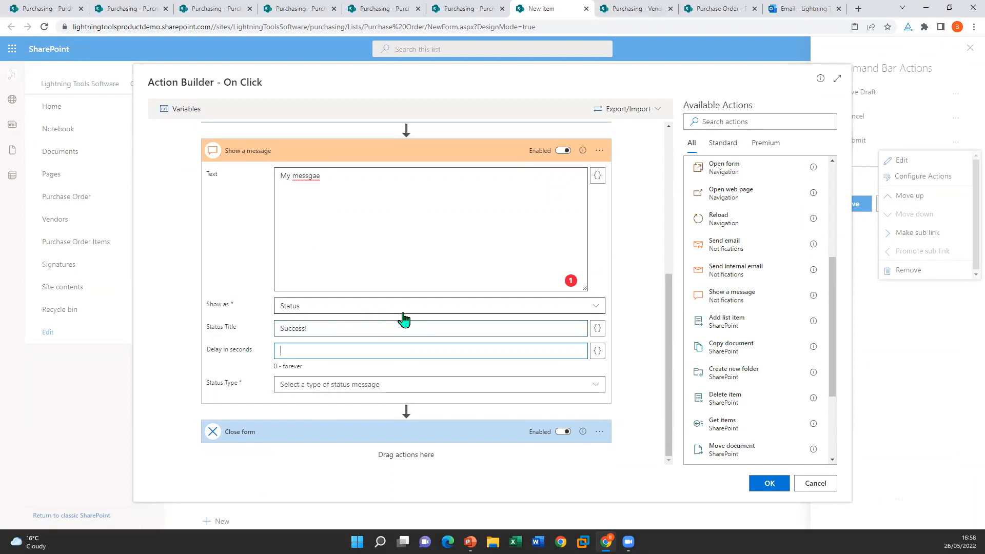
pyautogui.write('5')
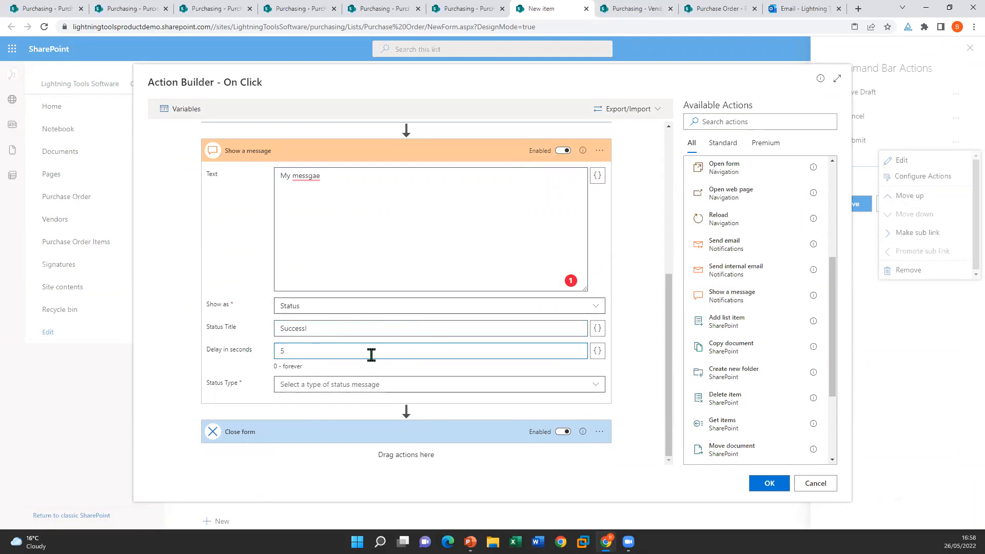
pyautogui.click(436, 384)
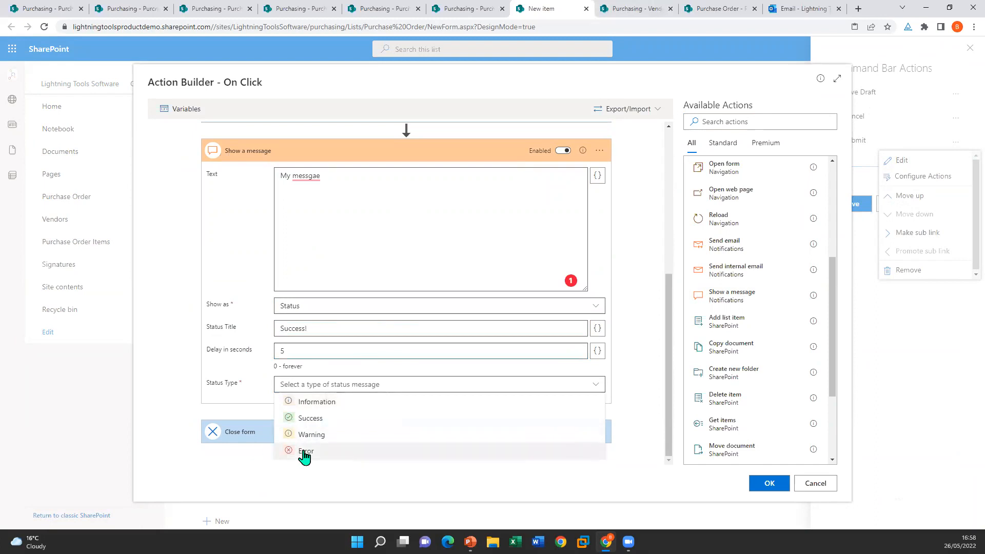
pyautogui.click(328, 419)
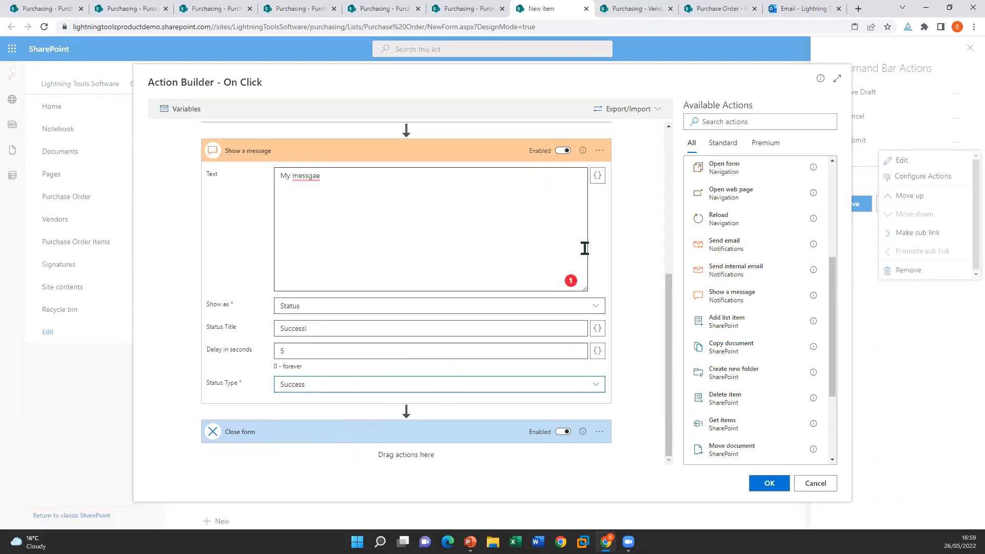
pyautogui.click(814, 484)
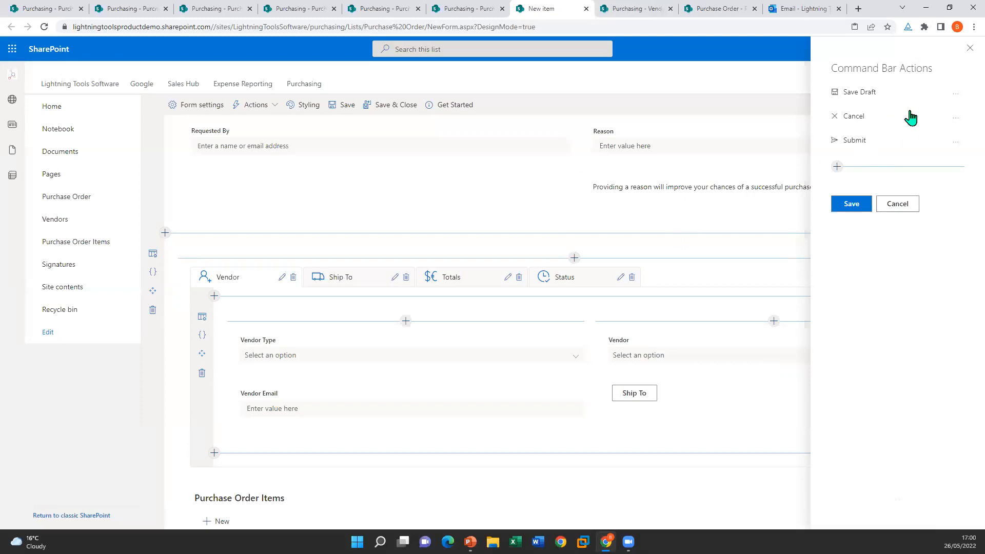
pyautogui.click(970, 47)
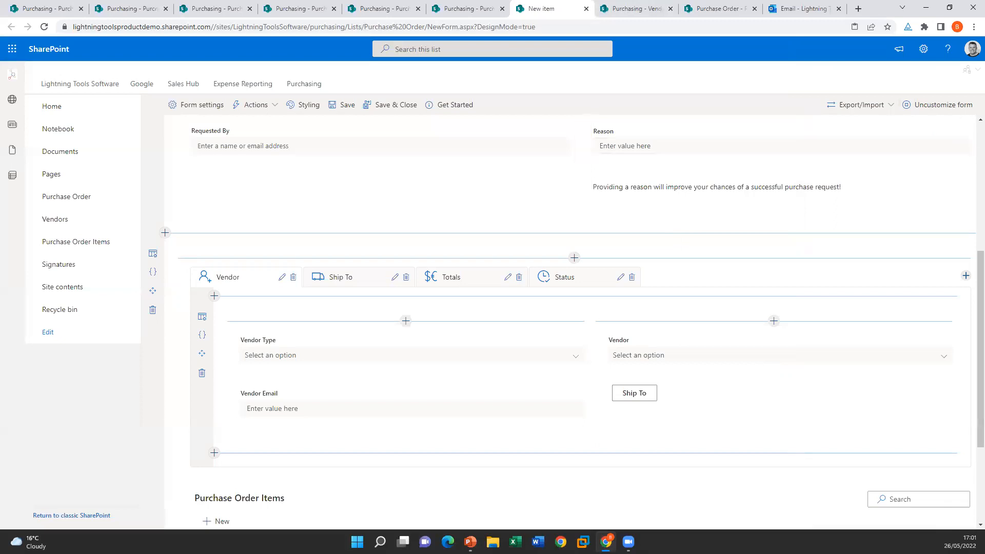
# Step: Scroll back to the top of the Purchase Order Form showing its title and first fields
pyautogui.scroll(3, 505, 192)
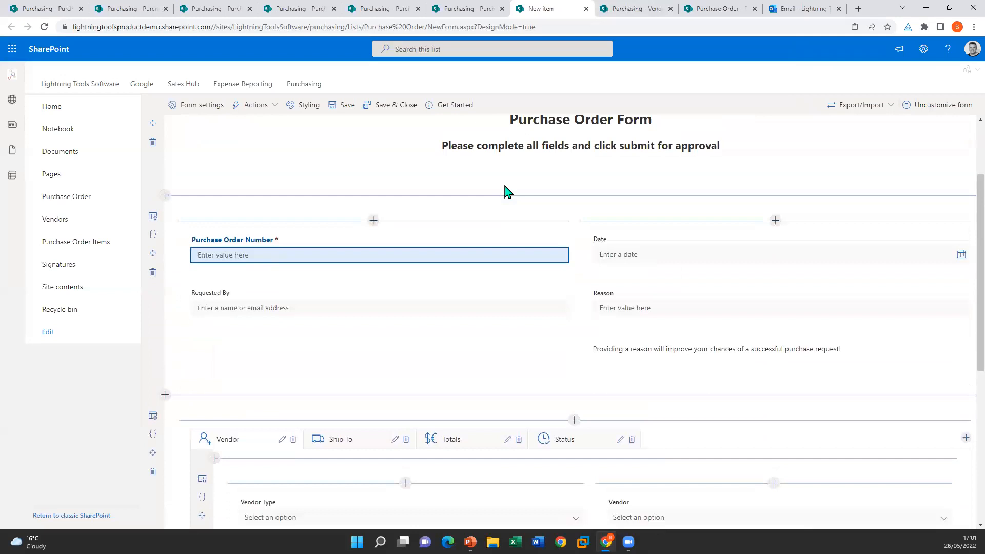
pyautogui.scroll(2, 506, 192)
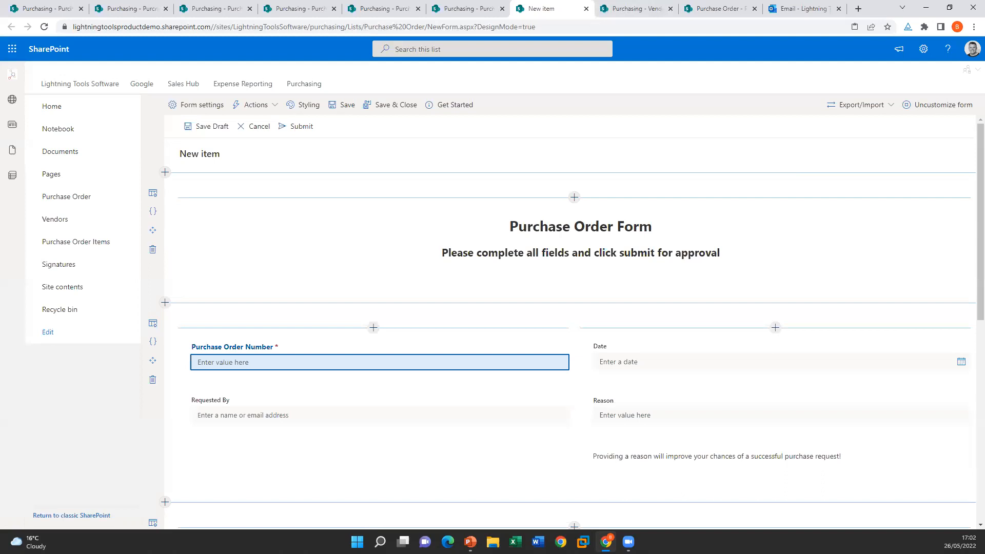
# Step: Add the Content Type field (showing Item) above Date in the form's right column
pyautogui.click(776, 327)
pyautogui.scroll(-1, 794, 323)
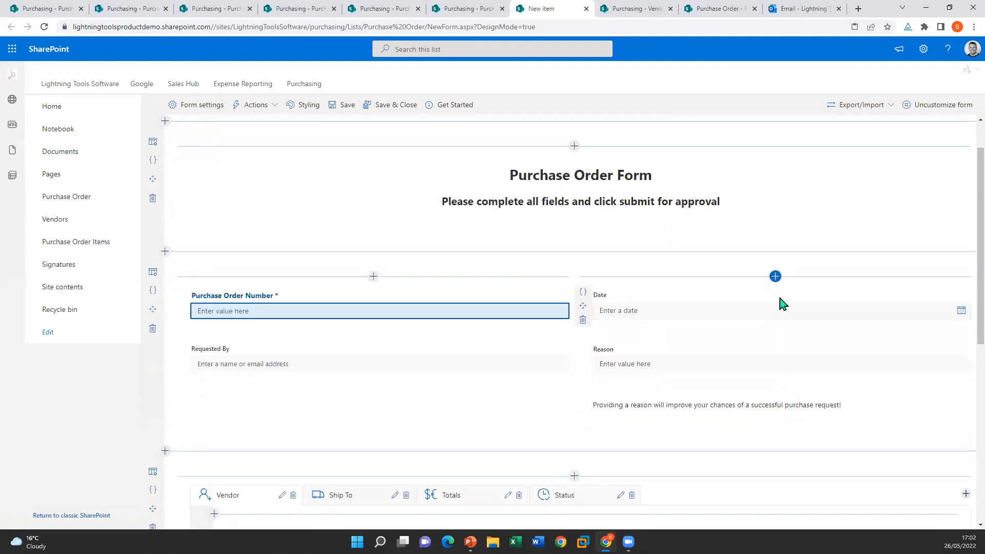
pyautogui.click(775, 276)
pyautogui.scroll(-4, 823, 354)
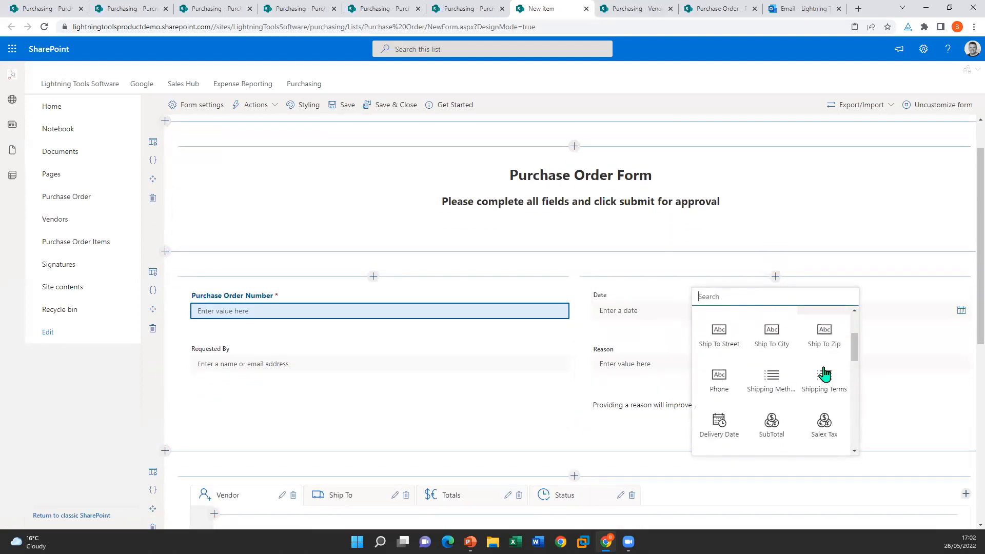
pyautogui.scroll(-3, 825, 370)
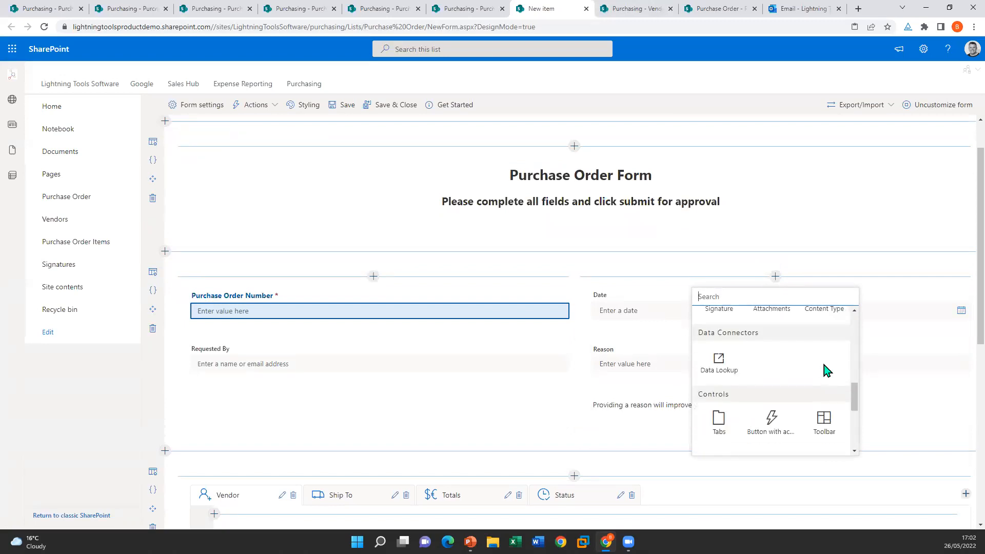
pyautogui.scroll(1, 825, 370)
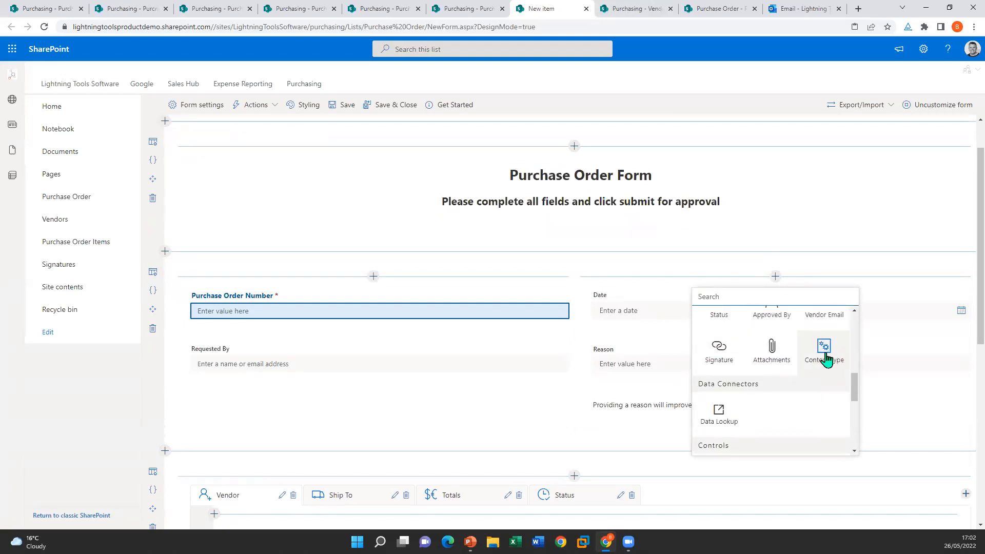
pyautogui.click(823, 353)
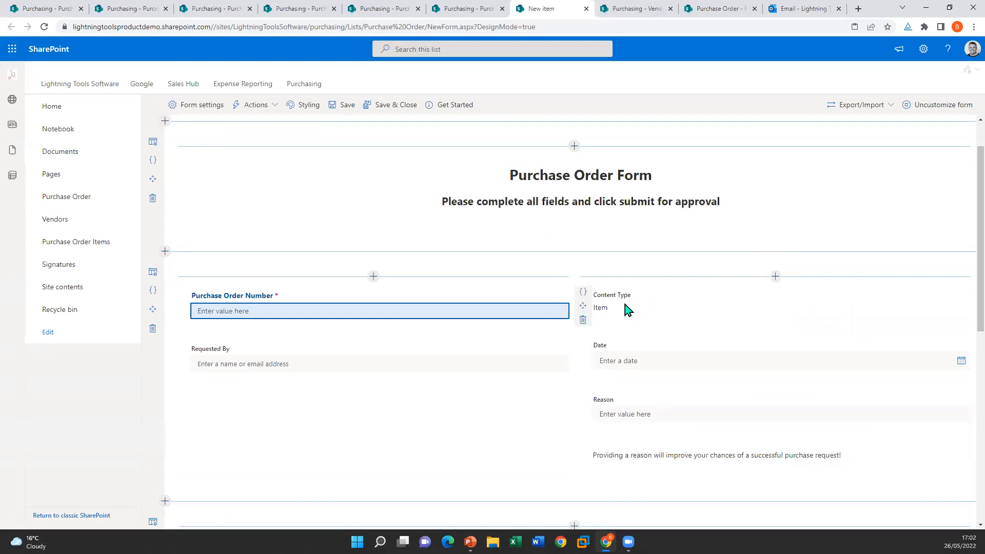